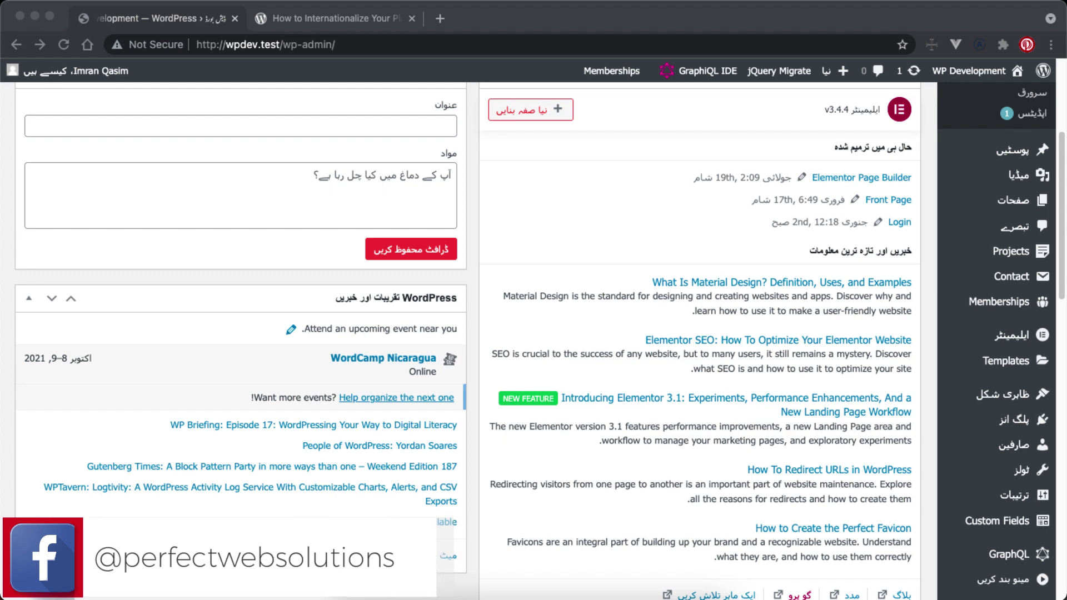
Switch to the WordPress Plugin Handbook page "How to Internationalize Your Plugin" and examine its chapter name and title.
{"action": "left_click", "coordinate": [331, 9]}
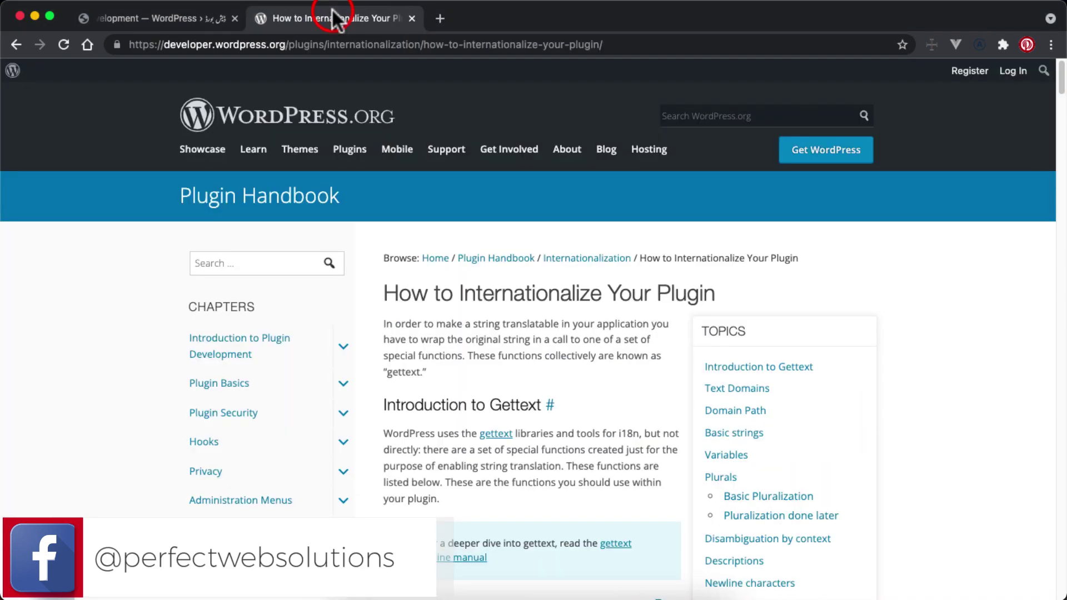
{"action": "left_click_drag", "start_coordinate": [161, 195], "coordinate": [394, 195]}
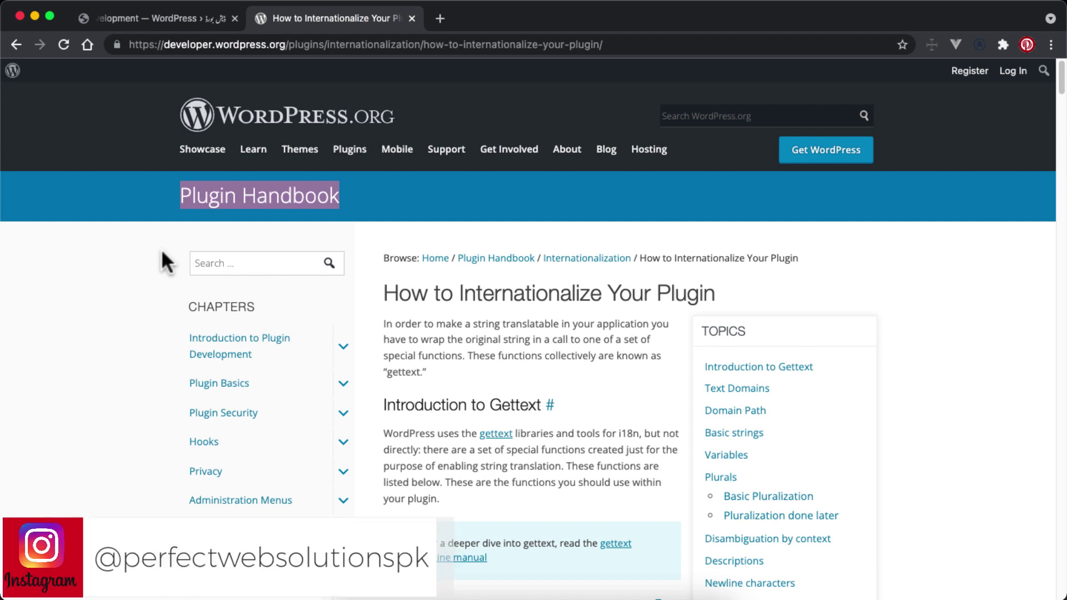
{"action": "scroll", "coordinate": [161, 248], "scroll_direction": "down", "scroll_amount": 3}
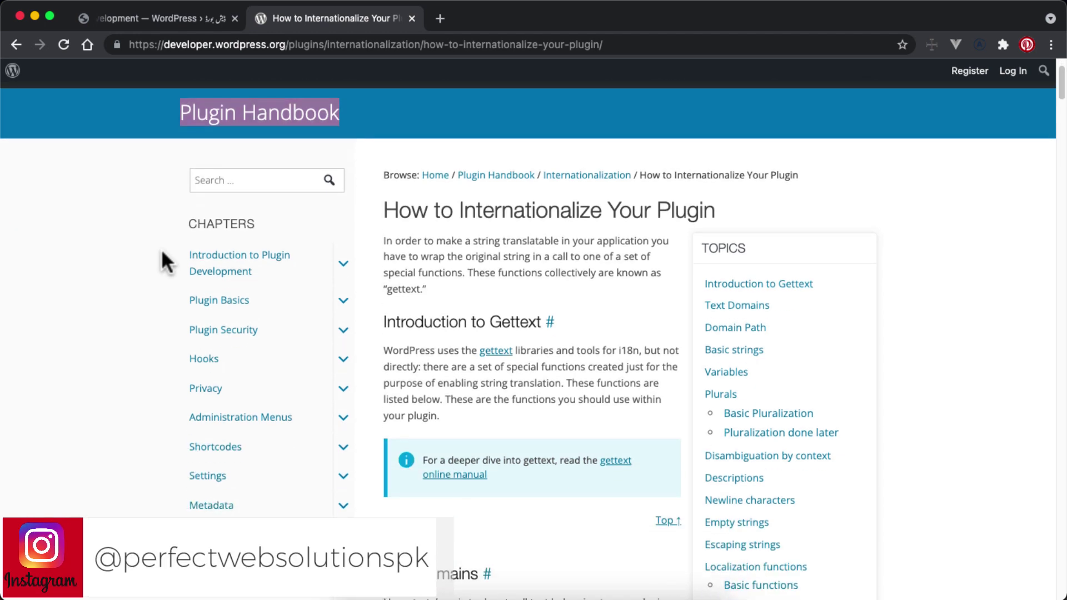
{"action": "left_click_drag", "start_coordinate": [382, 209], "coordinate": [714, 210]}
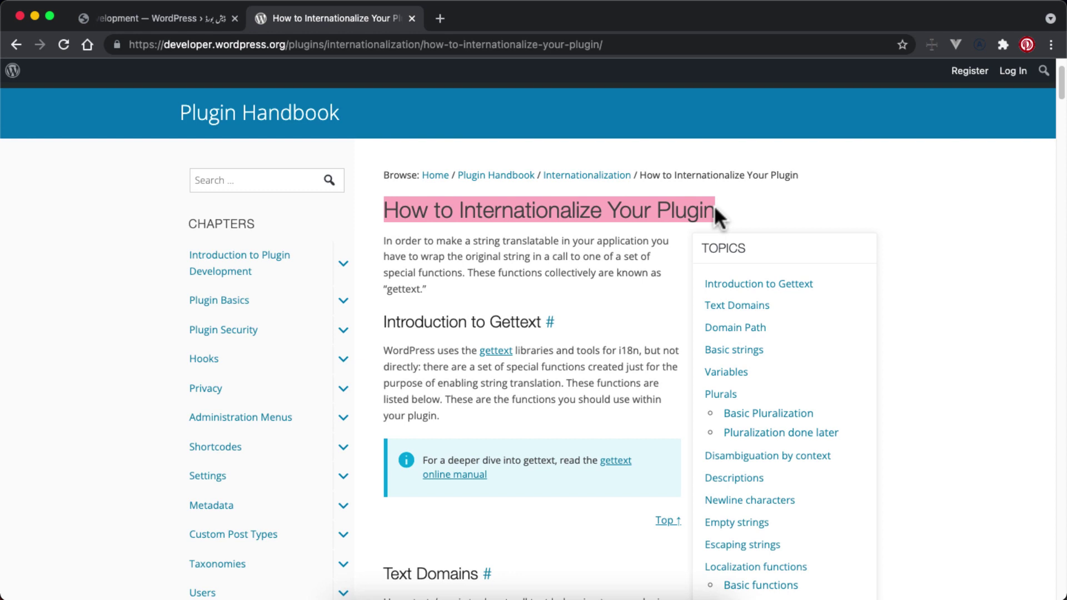
Find the Text Domains section of the handbook article and enlarge the page text for reading.
{"action": "scroll", "coordinate": [531, 294], "scroll_direction": "down", "scroll_amount": 7}
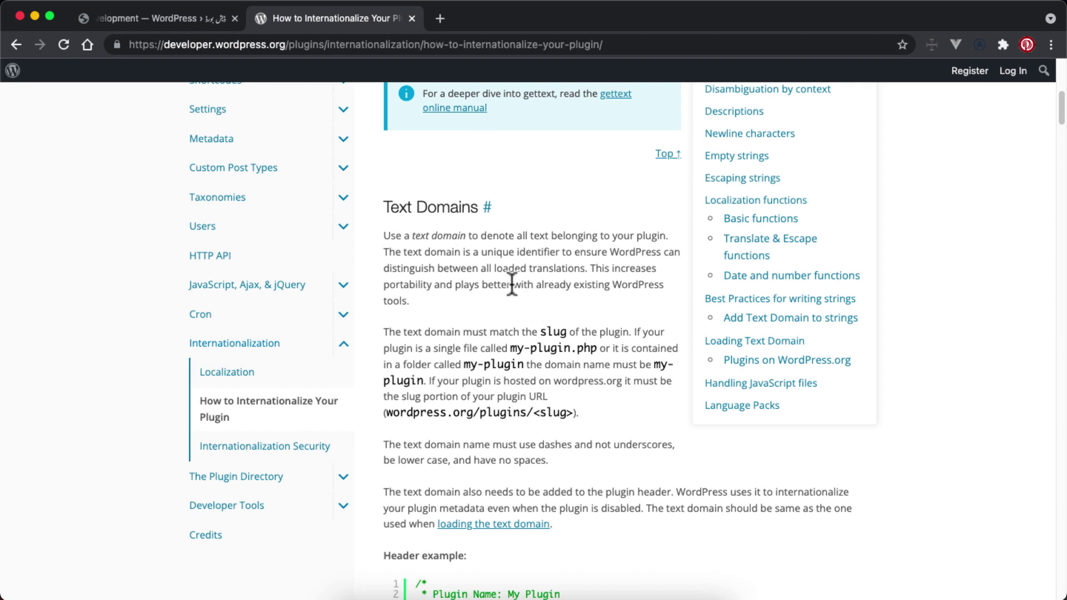
{"action": "left_click_drag", "start_coordinate": [384, 207], "coordinate": [479, 205]}
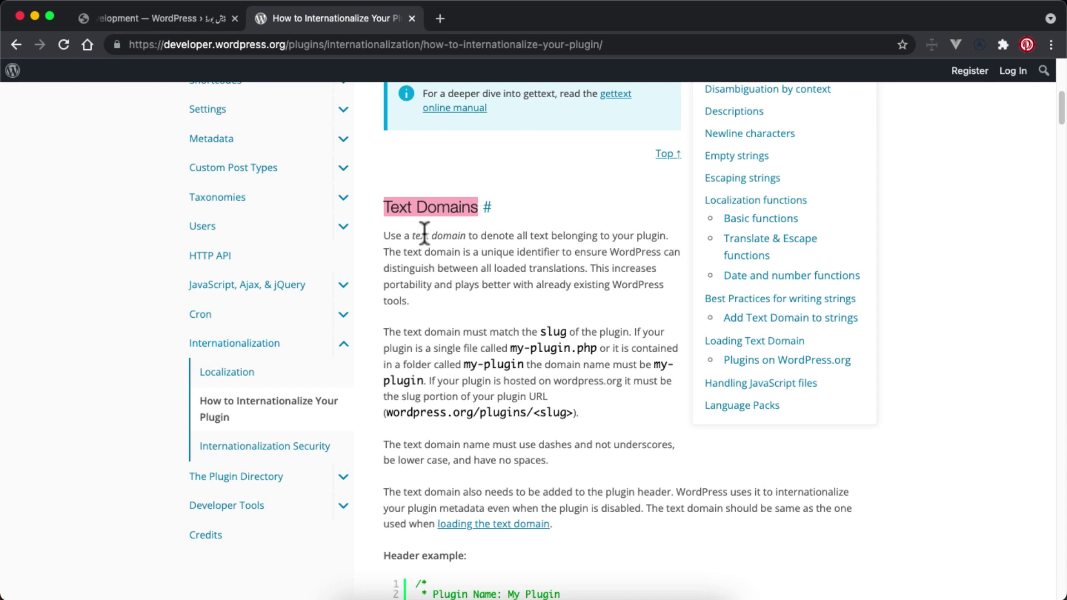
{"action": "key", "text": "super+equal"}
{"action": "key", "text": "super+equal"}
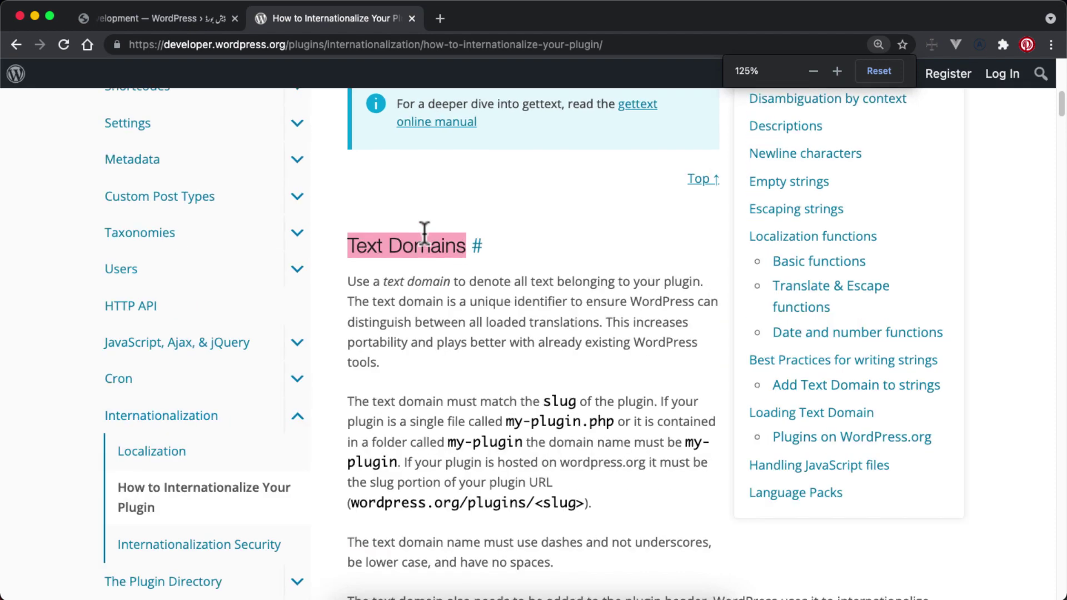
{"action": "key", "text": "super+equal"}
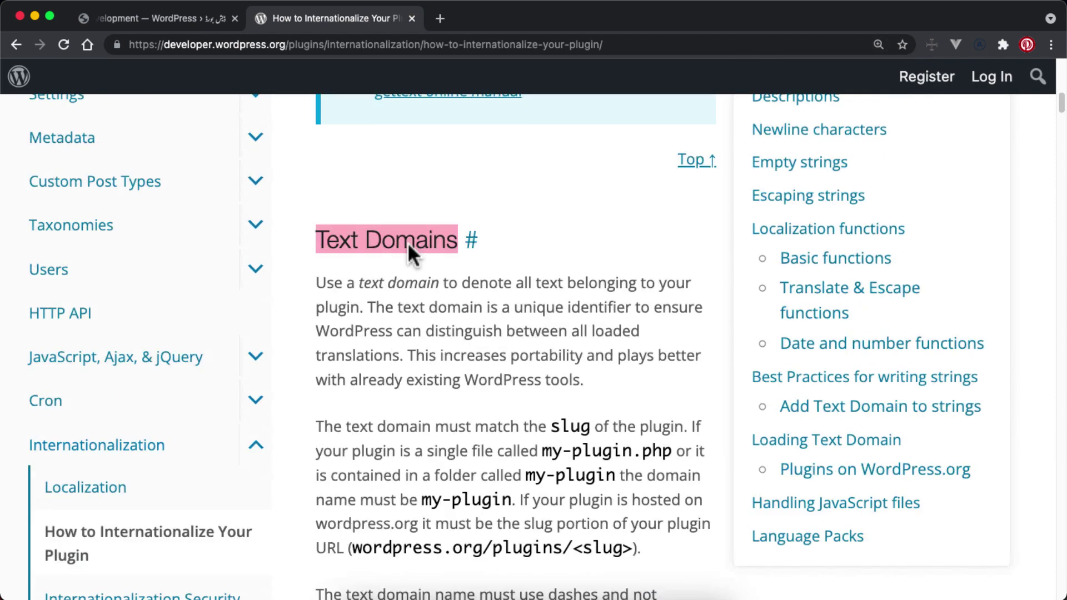
Read the opening Text Domains paragraph on the purpose, uniqueness and portability of a text domain.
{"action": "scroll", "coordinate": [409, 246], "scroll_direction": "up", "scroll_amount": 1}
{"action": "left_click_drag", "start_coordinate": [315, 316], "coordinate": [564, 318]}
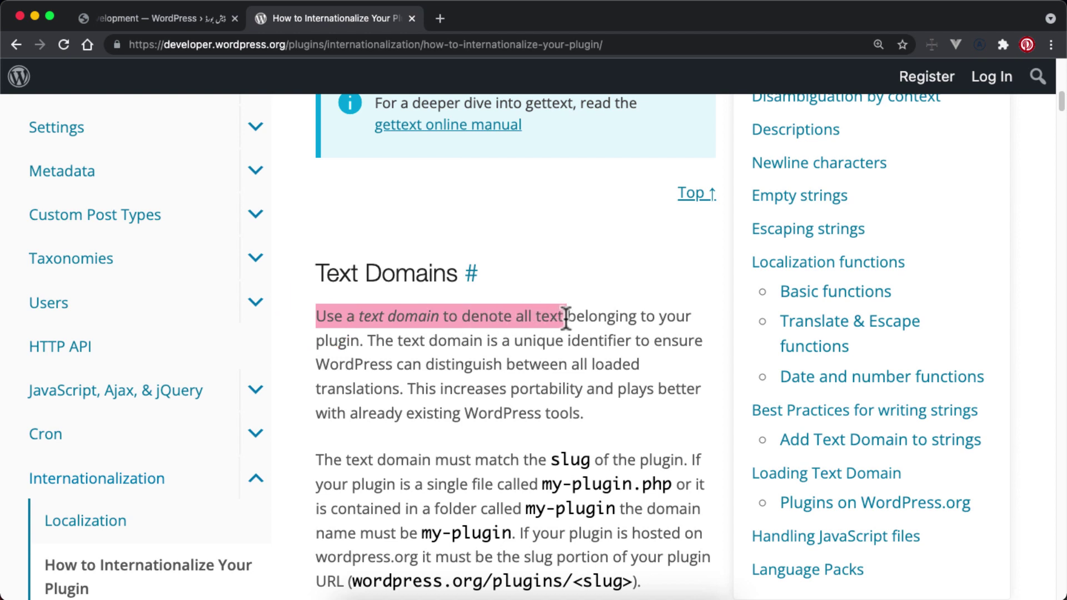
{"action": "left_click", "coordinate": [365, 339]}
{"action": "left_click_drag", "start_coordinate": [347, 339], "coordinate": [315, 324]}
{"action": "left_click", "coordinate": [380, 342]}
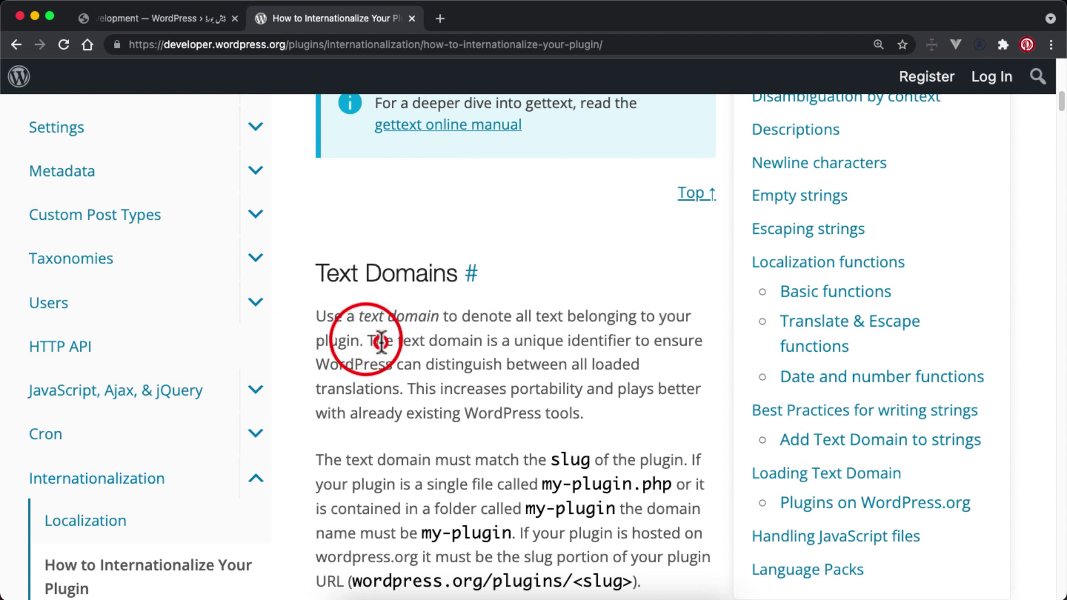
{"action": "left_click_drag", "start_coordinate": [375, 341], "coordinate": [637, 364]}
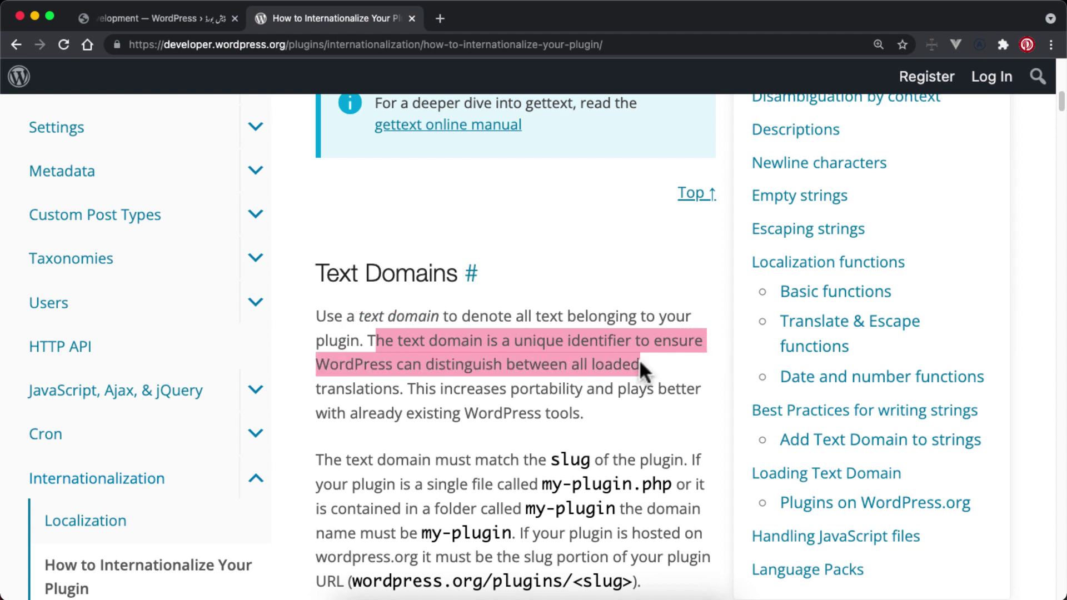
{"action": "left_click_drag", "start_coordinate": [404, 388], "coordinate": [579, 411]}
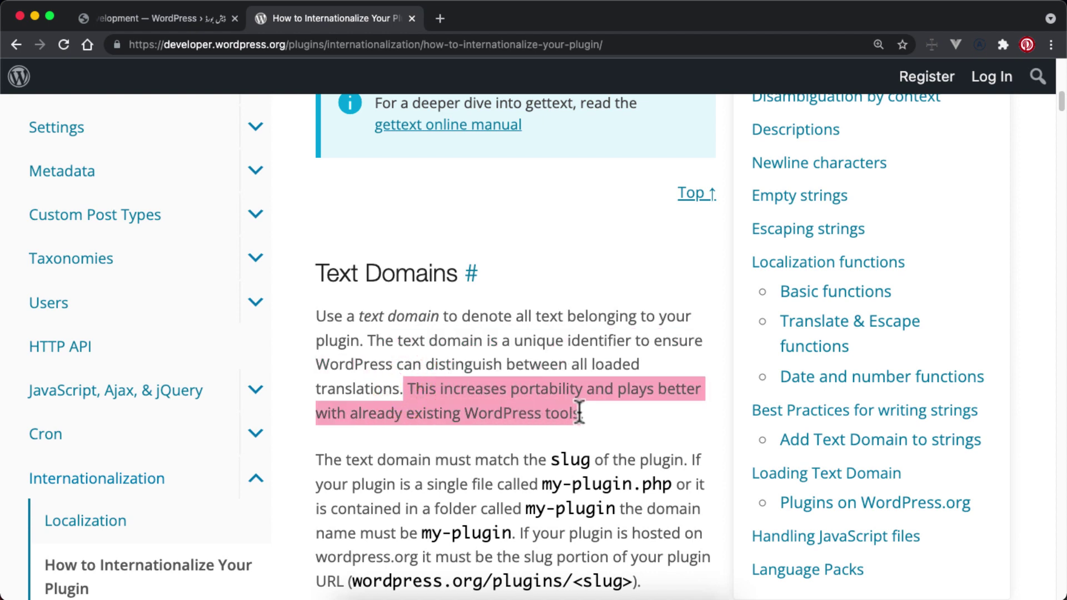
{"action": "left_click_drag", "start_coordinate": [580, 413], "coordinate": [340, 322]}
{"action": "scroll", "coordinate": [341, 321], "scroll_direction": "down", "scroll_amount": 2}
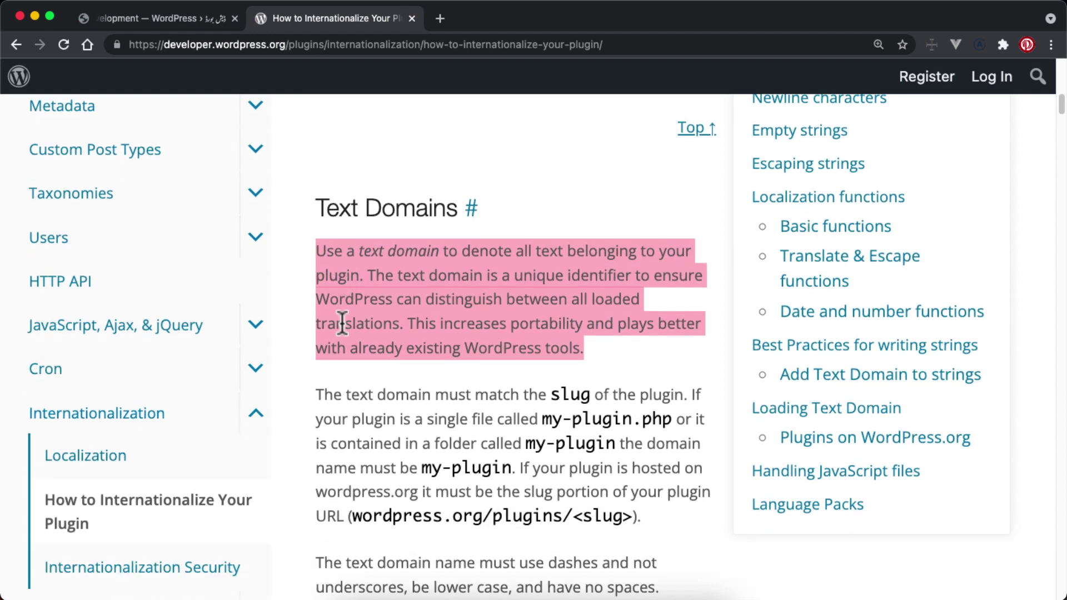
Examine the Text Domains header example, comparing the Plugin Name line with the Text Domain line.
{"action": "scroll", "coordinate": [342, 322], "scroll_direction": "down", "scroll_amount": 3}
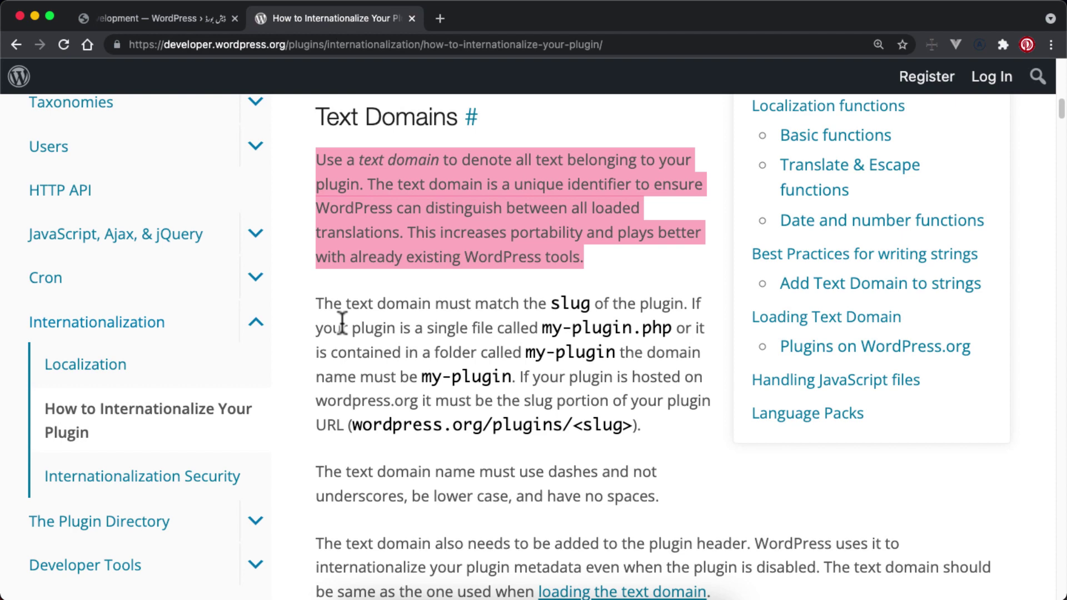
{"action": "scroll", "coordinate": [342, 322], "scroll_direction": "down", "scroll_amount": 13}
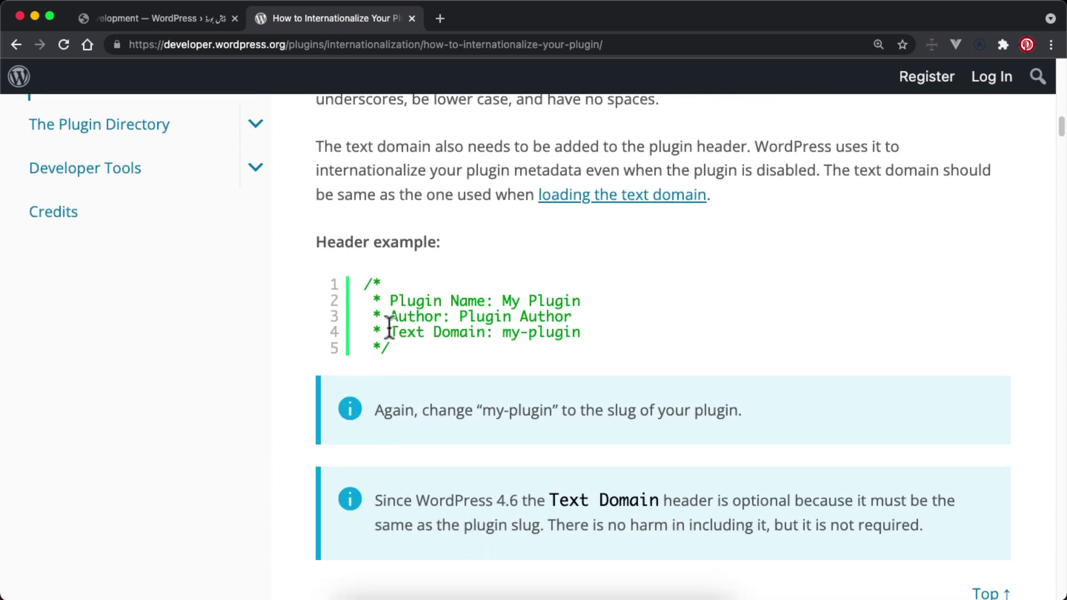
{"action": "left_click_drag", "start_coordinate": [389, 329], "coordinate": [579, 329]}
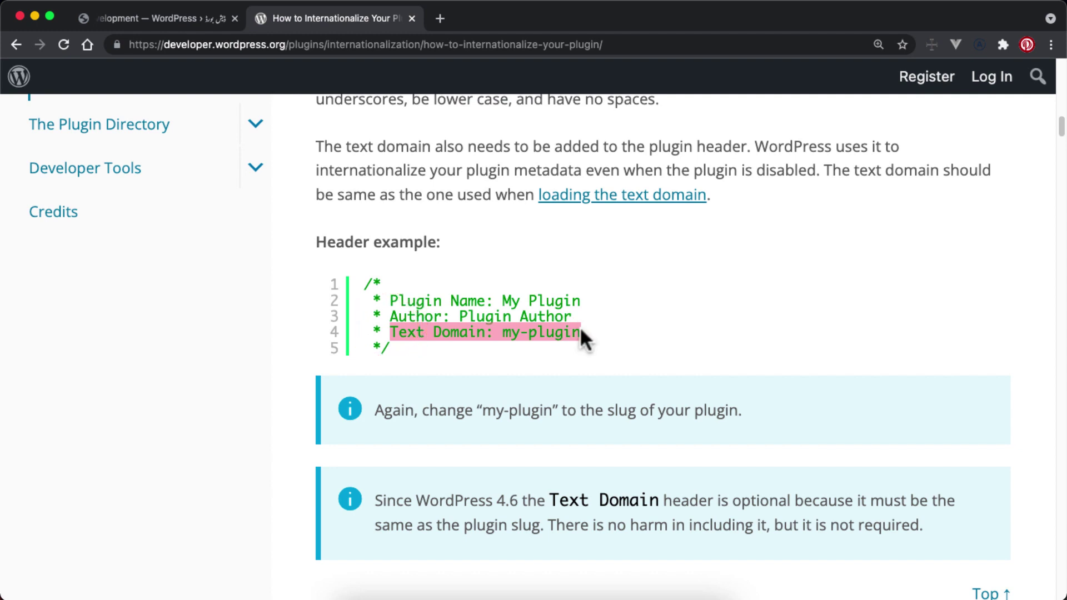
{"action": "left_click_drag", "start_coordinate": [502, 301], "coordinate": [582, 301]}
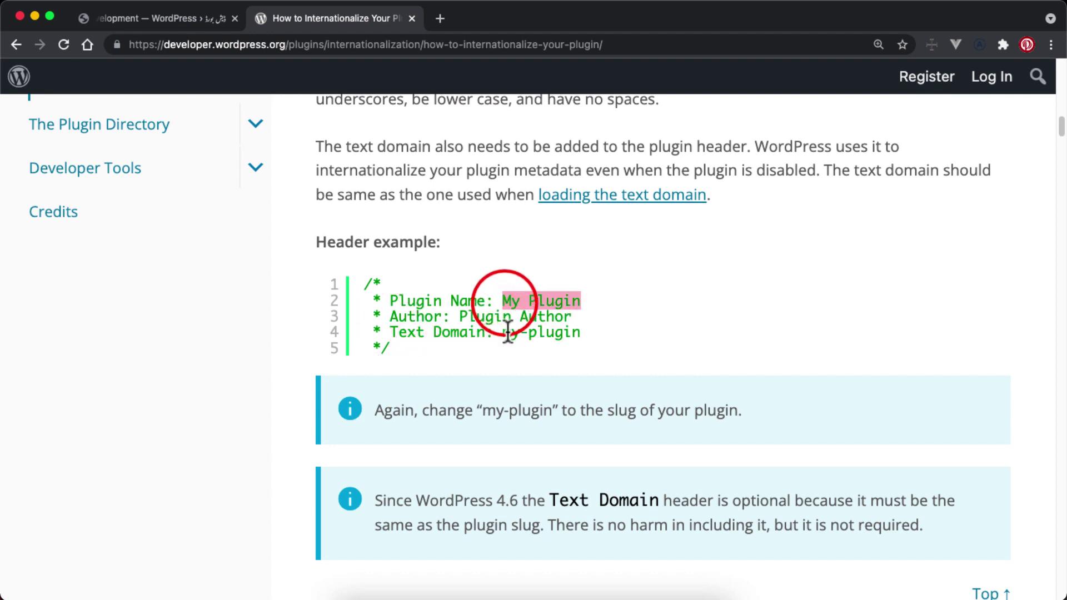
{"action": "left_click_drag", "start_coordinate": [504, 332], "coordinate": [598, 330]}
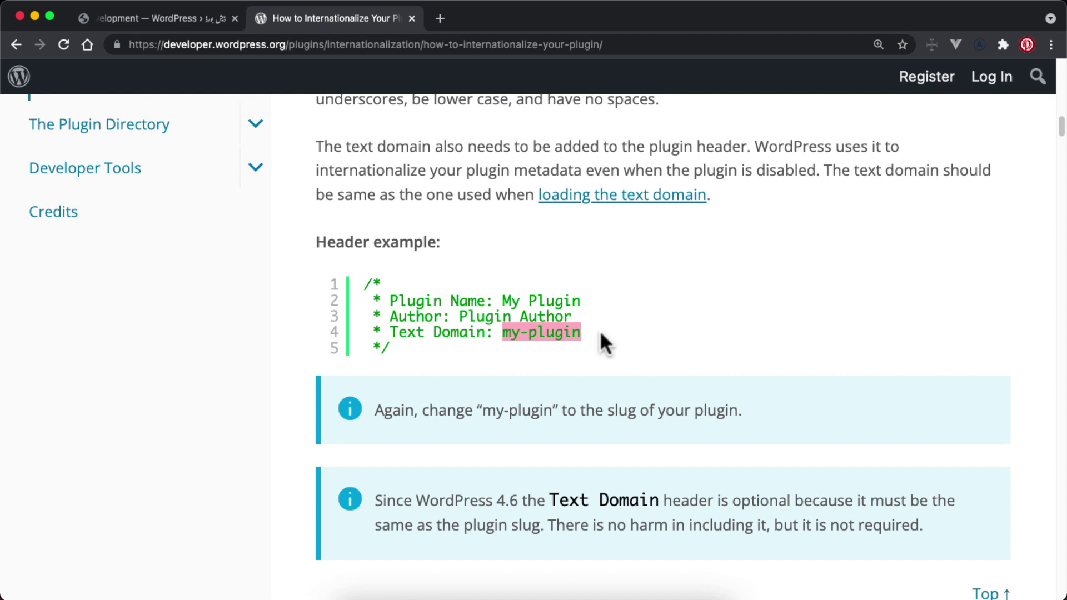
{"action": "left_click", "coordinate": [388, 328]}
{"action": "left_click_drag", "start_coordinate": [388, 328], "coordinate": [623, 325]}
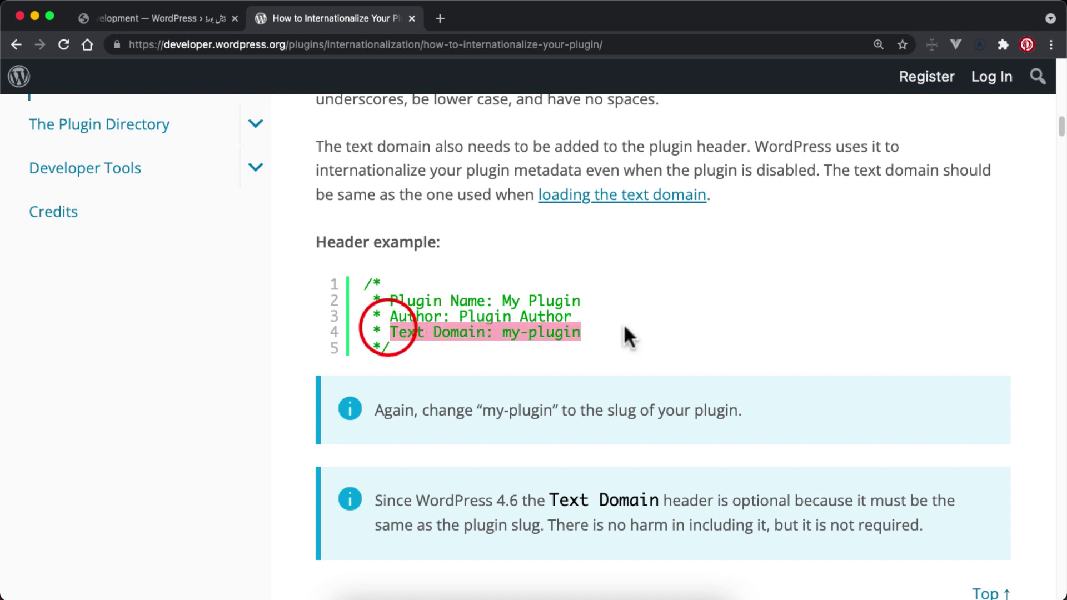
Read the Domain Path section's definition and examine the Text Domain line in its header example.
{"action": "scroll", "coordinate": [624, 327], "scroll_direction": "down", "scroll_amount": 1}
{"action": "scroll", "coordinate": [623, 326], "scroll_direction": "down", "scroll_amount": 5}
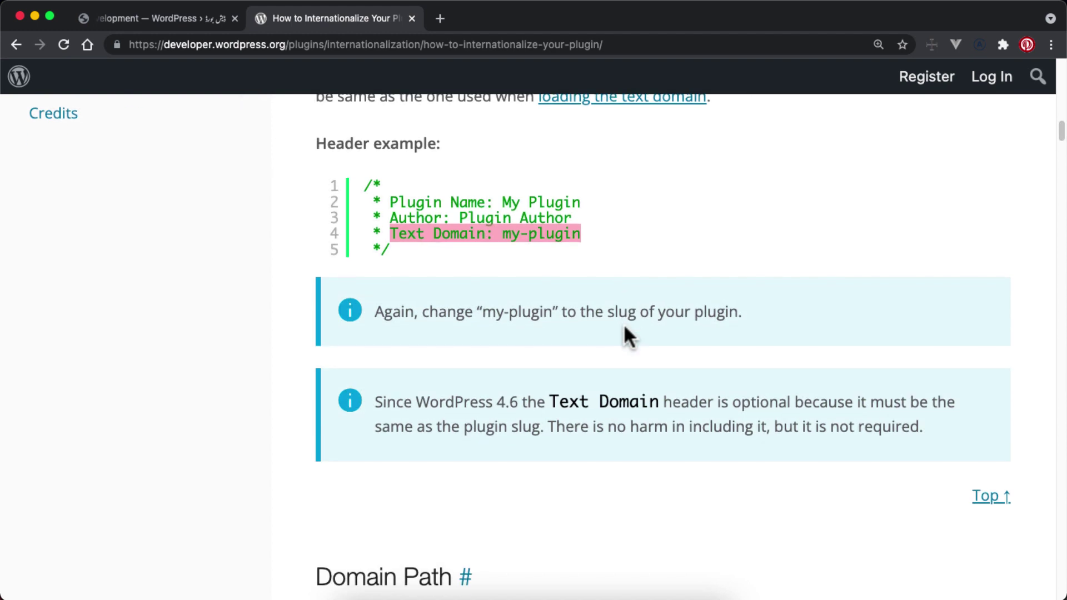
{"action": "left_click_drag", "start_coordinate": [366, 350], "coordinate": [449, 351]}
{"action": "left_click_drag", "start_coordinate": [323, 393], "coordinate": [759, 399]}
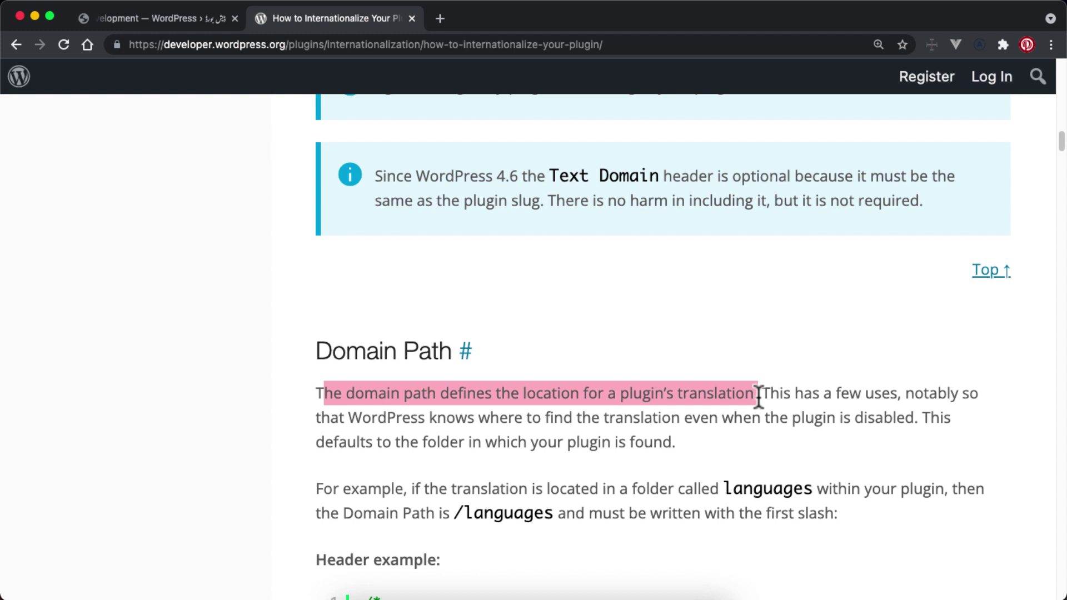
{"action": "scroll", "coordinate": [758, 396], "scroll_direction": "down", "scroll_amount": 6}
{"action": "left_click_drag", "start_coordinate": [361, 282], "coordinate": [417, 365]}
{"action": "left_click", "coordinate": [417, 362]}
{"action": "left_click_drag", "start_coordinate": [387, 329], "coordinate": [592, 339]}
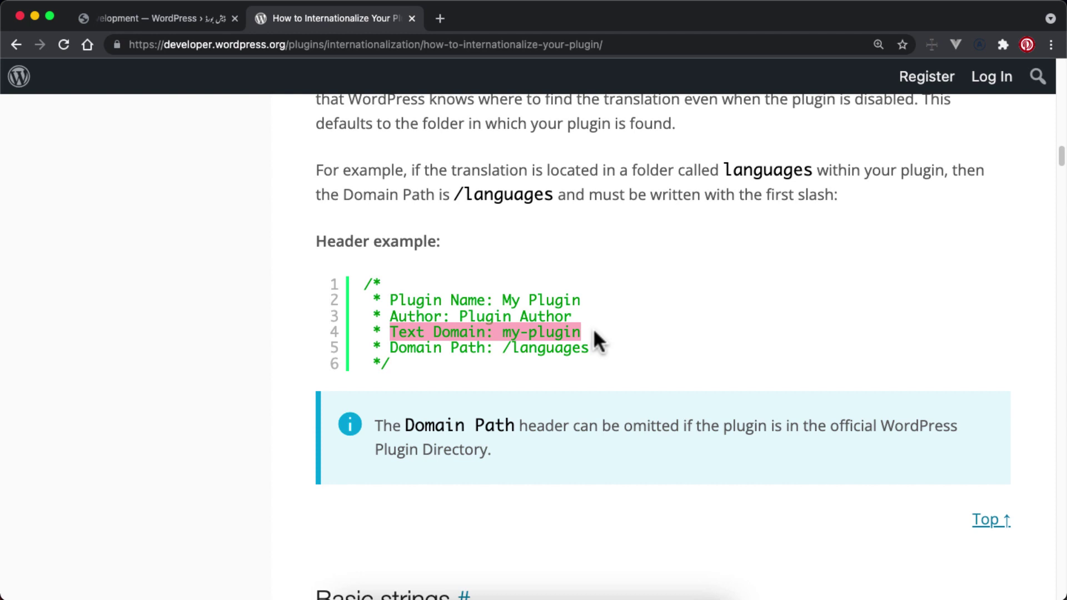
Read the Basic strings section, examining the __() function and the text domain argument in its code example.
{"action": "scroll", "coordinate": [594, 332], "scroll_direction": "down", "scroll_amount": 6}
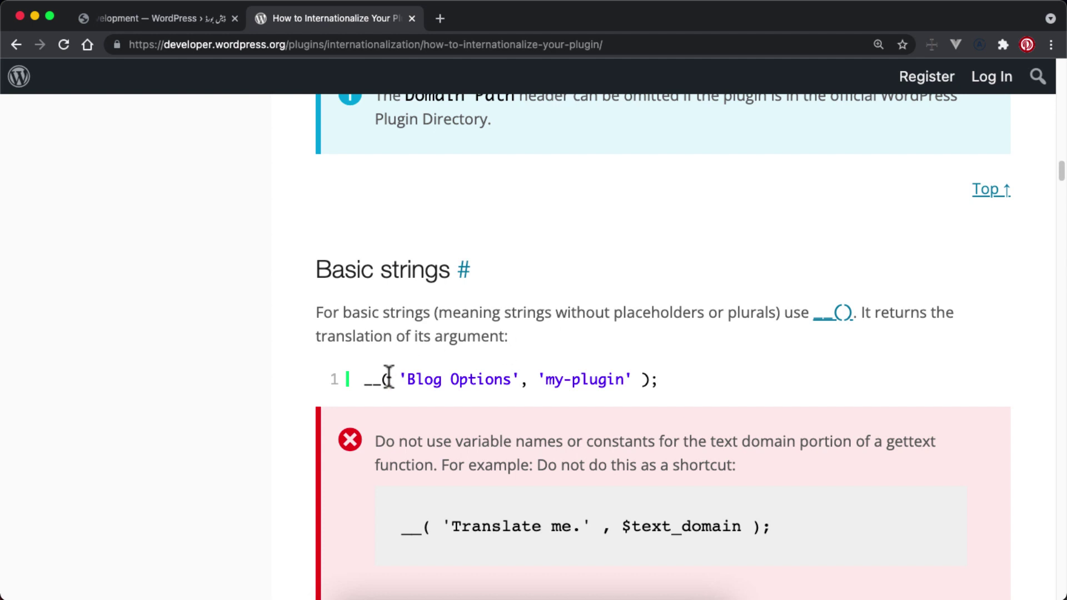
{"action": "double_click", "coordinate": [367, 381]}
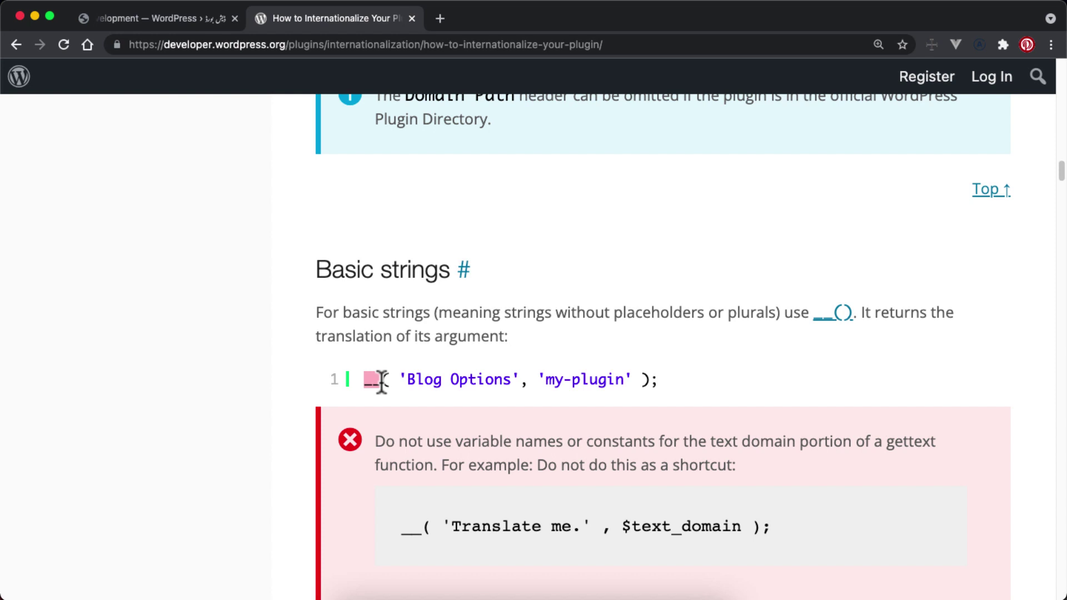
{"action": "triple_click", "coordinate": [657, 315]}
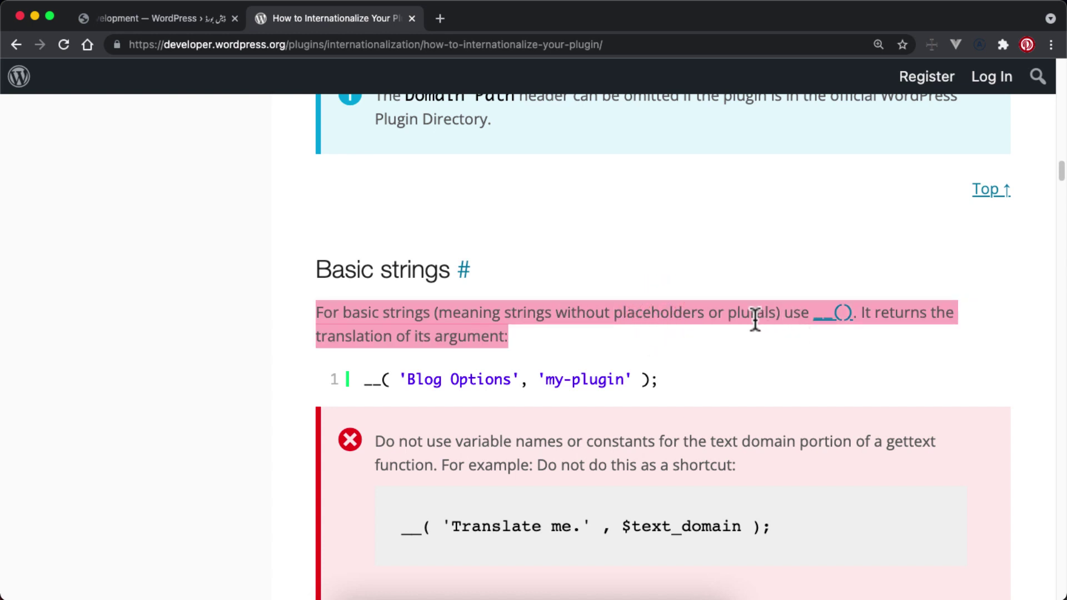
{"action": "left_click", "coordinate": [523, 338]}
{"action": "left_click_drag", "start_coordinate": [523, 337], "coordinate": [327, 307]}
{"action": "left_click_drag", "start_coordinate": [364, 380], "coordinate": [378, 381]}
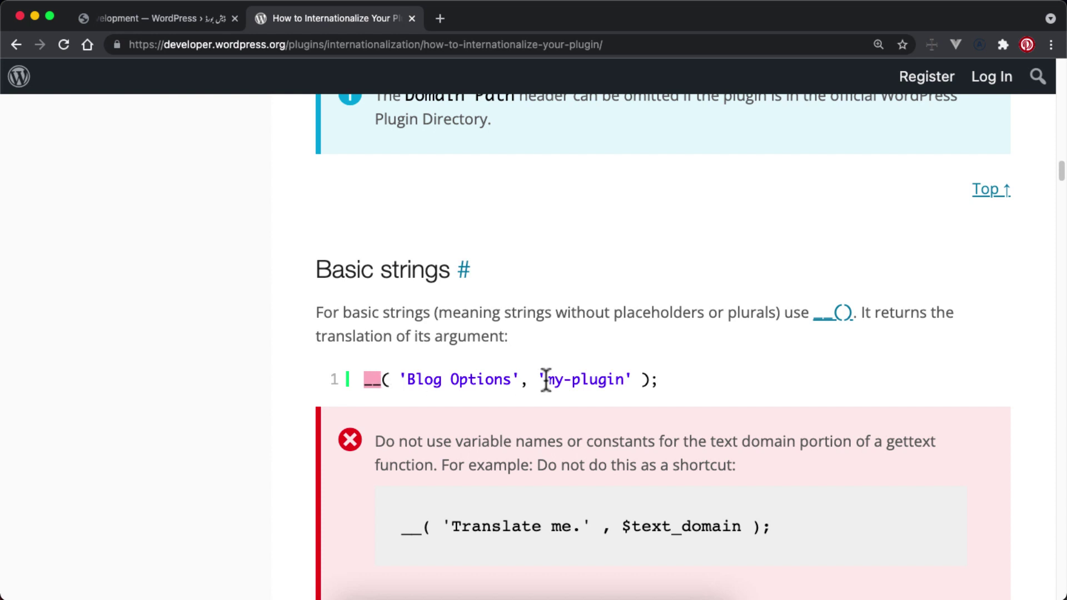
{"action": "left_click_drag", "start_coordinate": [544, 380], "coordinate": [623, 383]}
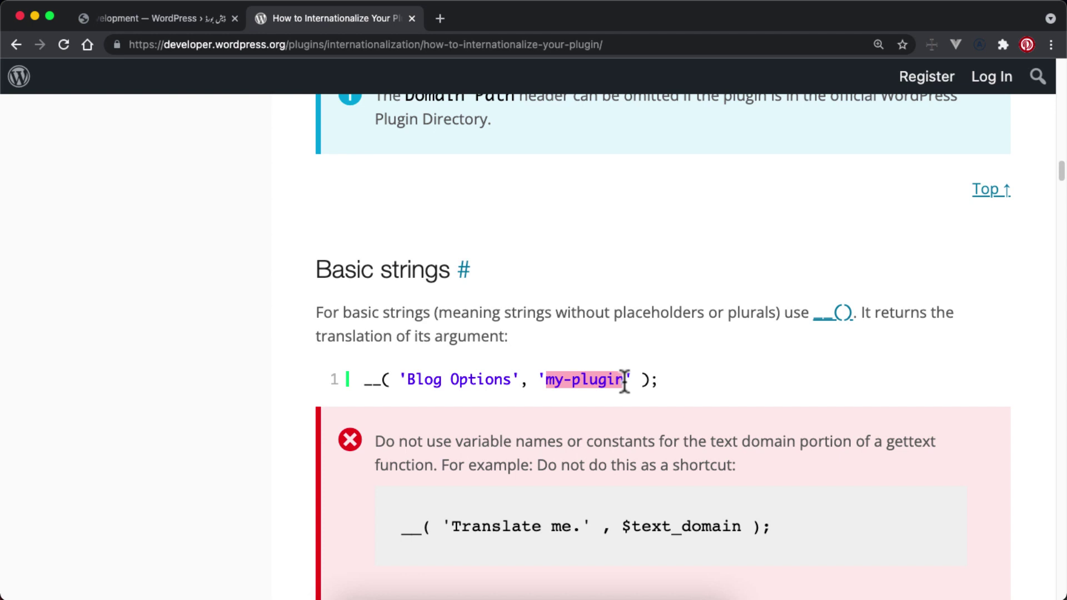
Read the warning about variables as text domains, comparing $text_domain with the literal 'my-plugin' in the __() examples.
{"action": "scroll", "coordinate": [625, 383], "scroll_direction": "down", "scroll_amount": 5}
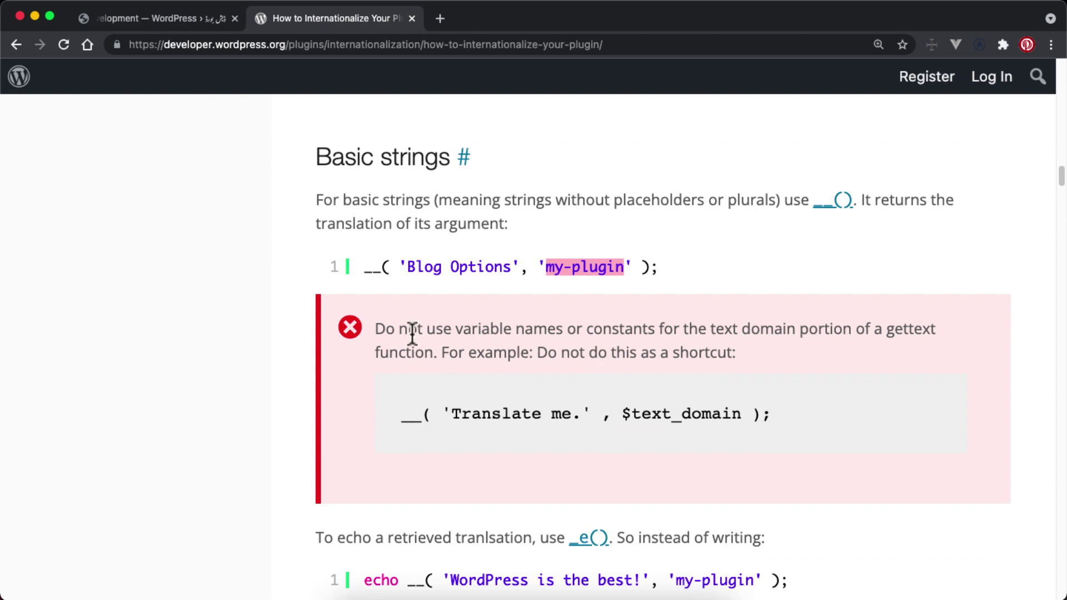
{"action": "left_click_drag", "start_coordinate": [375, 329], "coordinate": [757, 347]}
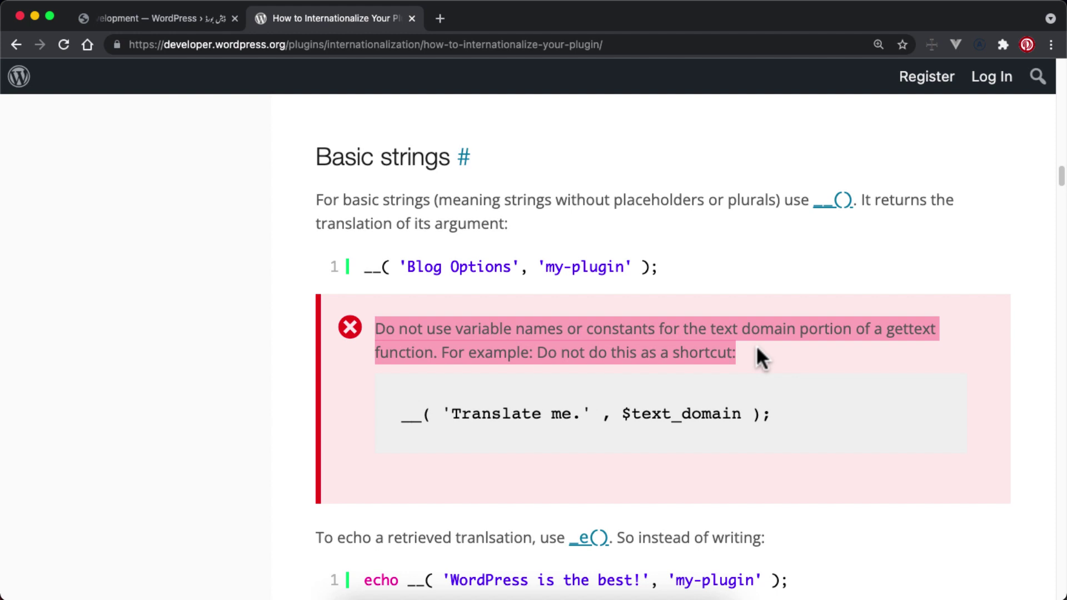
{"action": "double_click", "coordinate": [372, 268]}
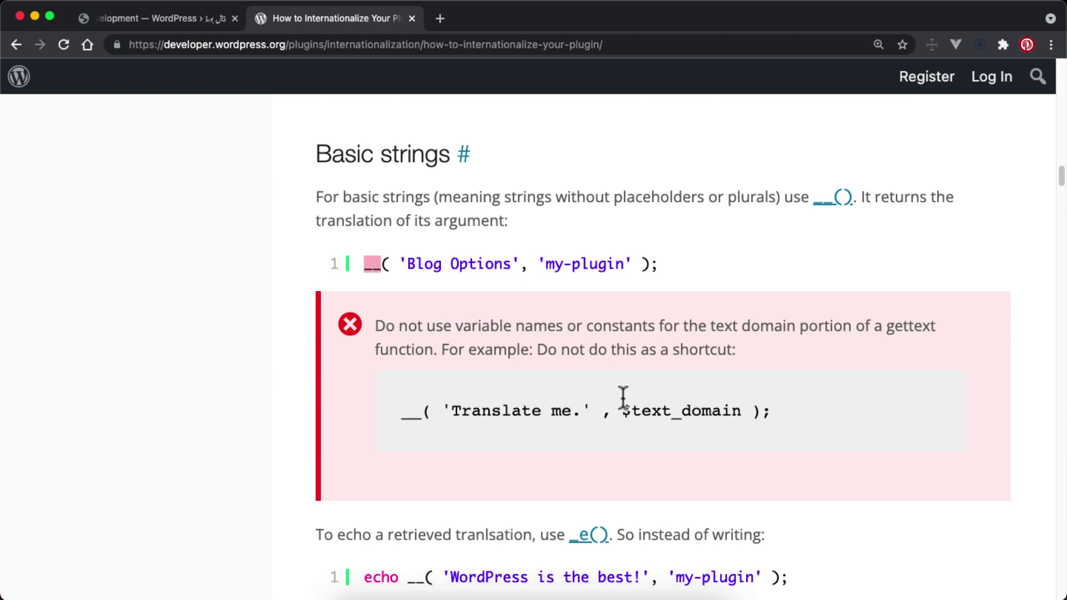
{"action": "scroll", "coordinate": [621, 398], "scroll_direction": "down", "scroll_amount": 3}
{"action": "left_click", "coordinate": [571, 316]}
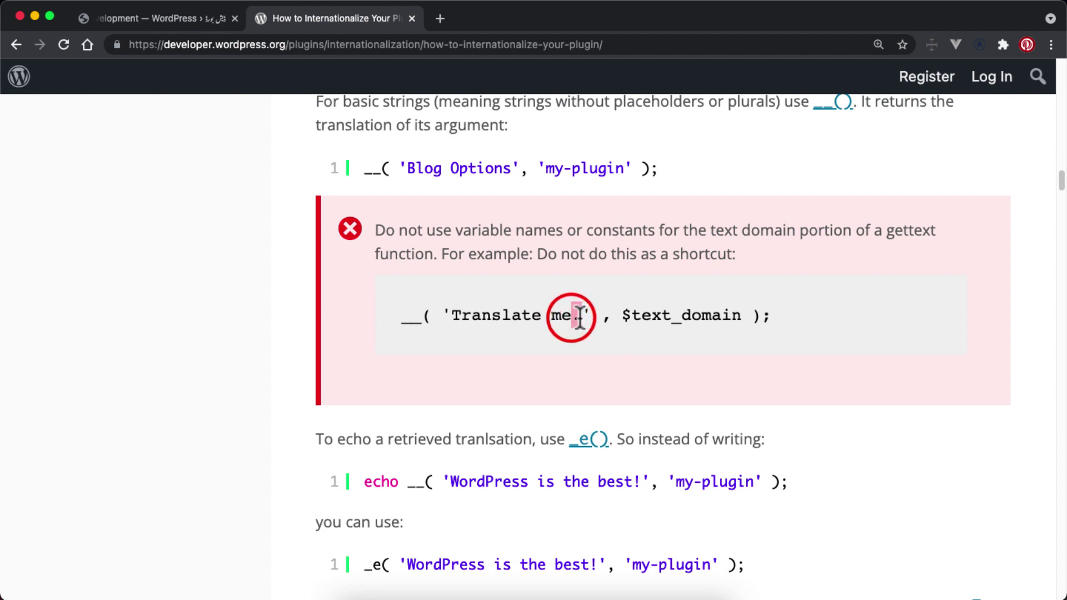
{"action": "left_click_drag", "start_coordinate": [614, 315], "coordinate": [747, 321]}
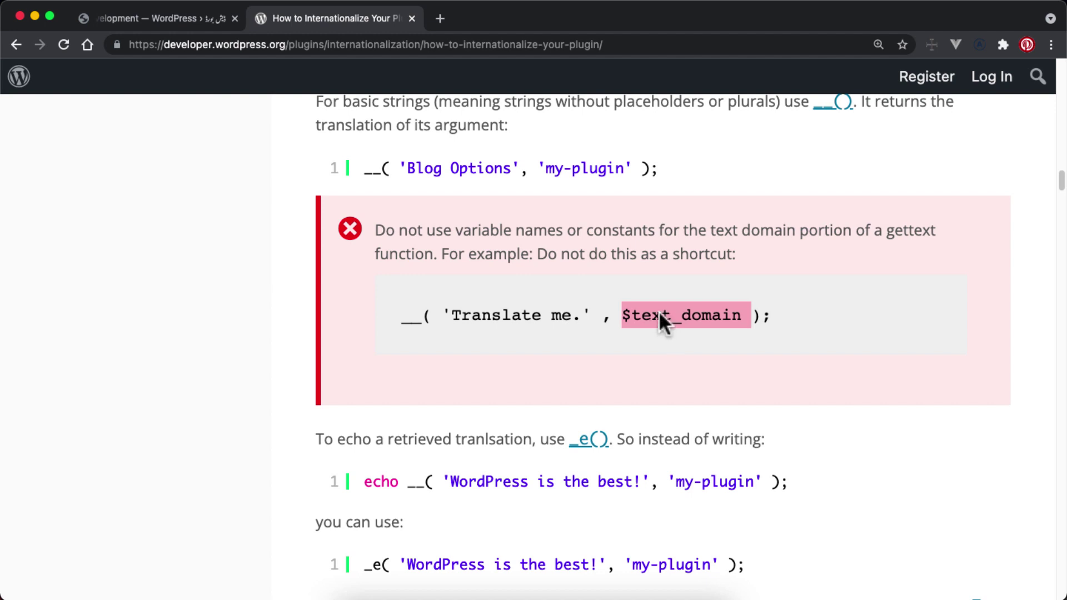
{"action": "left_click_drag", "start_coordinate": [538, 167], "coordinate": [629, 168]}
{"action": "left_click", "coordinate": [620, 314]}
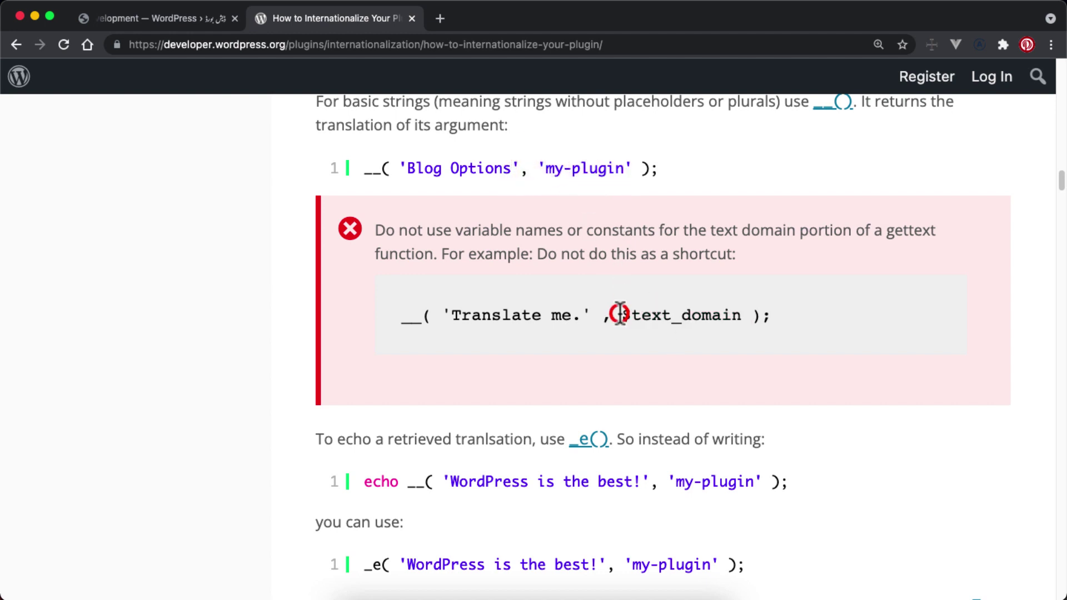
{"action": "left_click_drag", "start_coordinate": [620, 314], "coordinate": [742, 315]}
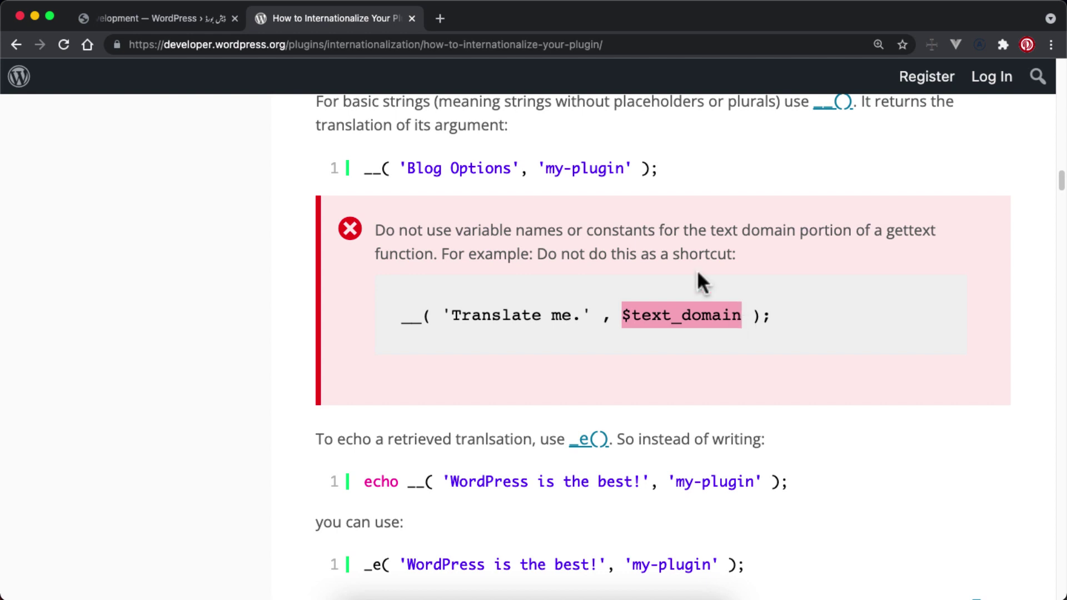
{"action": "left_click", "coordinate": [640, 321]}
{"action": "left_click_drag", "start_coordinate": [360, 169], "coordinate": [381, 170]}
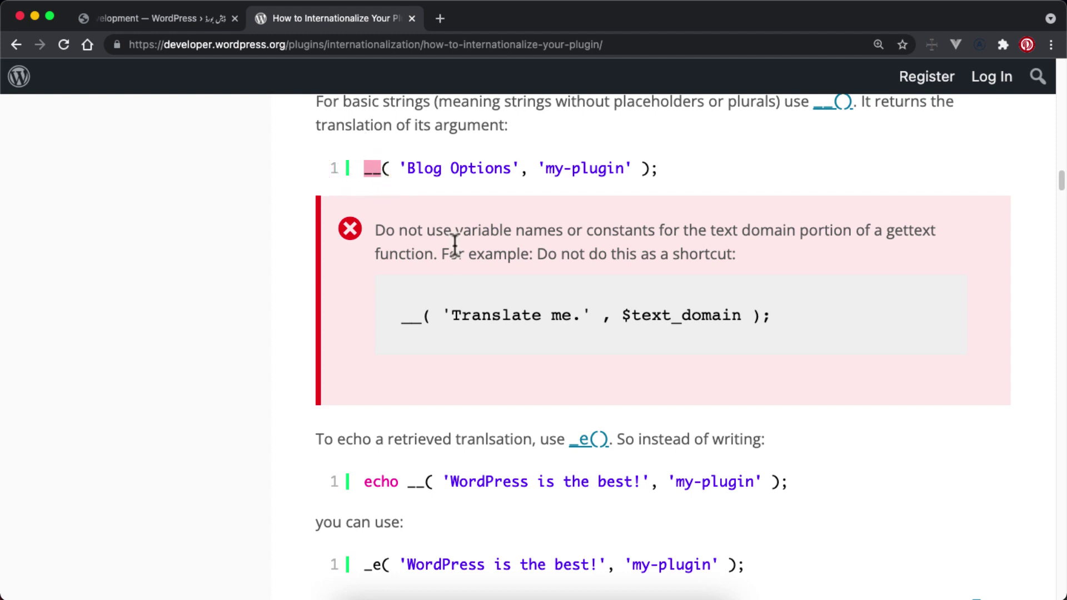
Read how to echo a retrieved translation, comparing echo __() with _e() in the 'WordPress is the best!' examples.
{"action": "scroll", "coordinate": [455, 245], "scroll_direction": "down", "scroll_amount": 1}
{"action": "scroll", "coordinate": [453, 245], "scroll_direction": "down", "scroll_amount": 4}
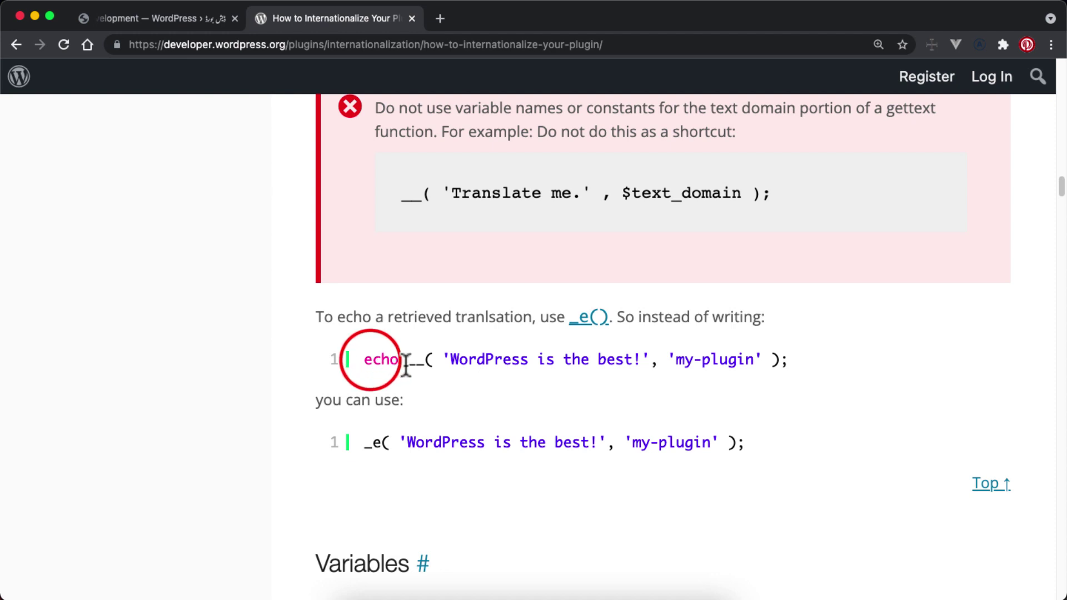
{"action": "left_click_drag", "start_coordinate": [406, 365], "coordinate": [423, 365]}
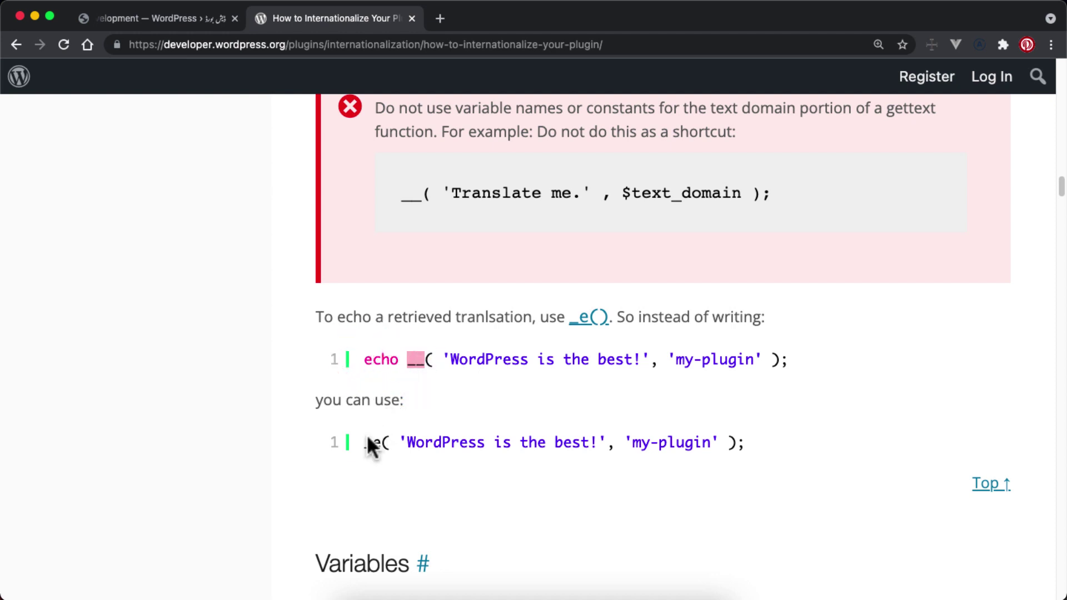
{"action": "left_click_drag", "start_coordinate": [367, 439], "coordinate": [378, 443]}
Skim the Variables and Plurals sections down to the Disambiguation by context section.
{"action": "scroll", "coordinate": [378, 445], "scroll_direction": "down", "scroll_amount": 7}
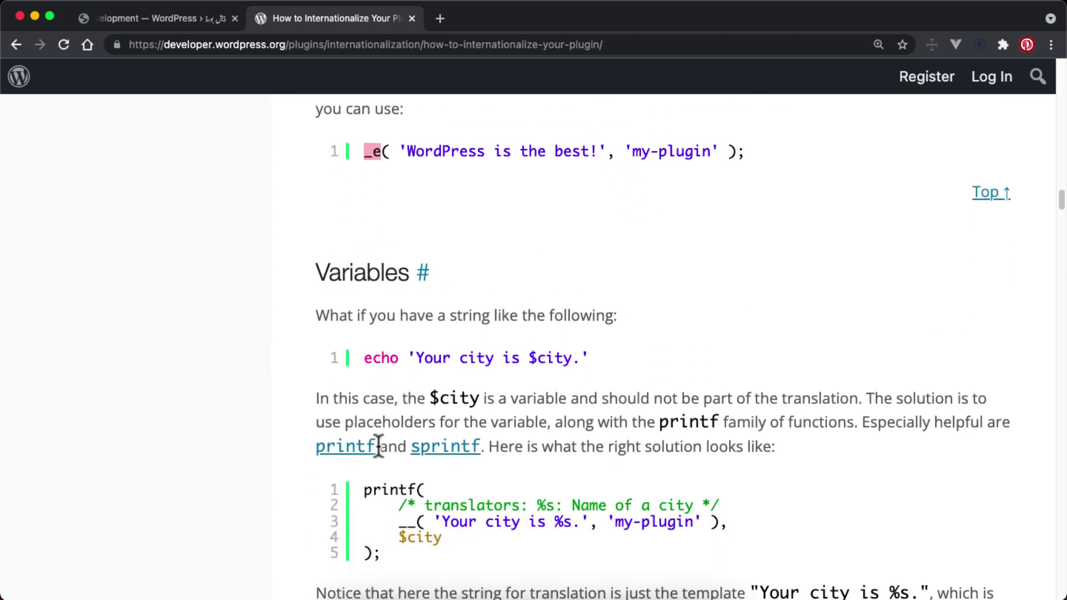
{"action": "scroll", "coordinate": [424, 439], "scroll_direction": "down", "scroll_amount": 16}
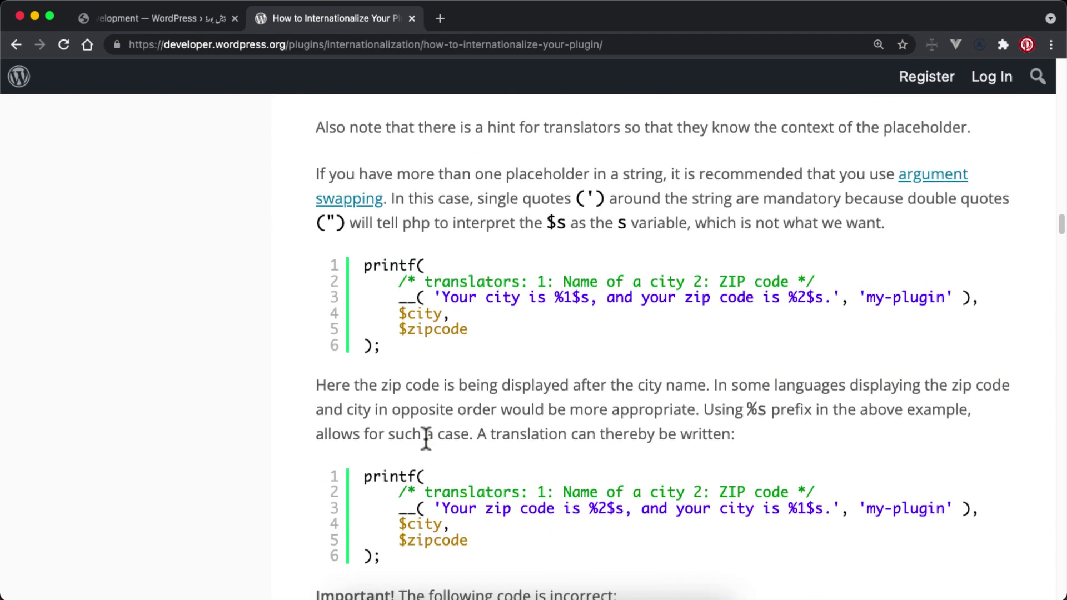
{"action": "scroll", "coordinate": [428, 447], "scroll_direction": "down", "scroll_amount": 20}
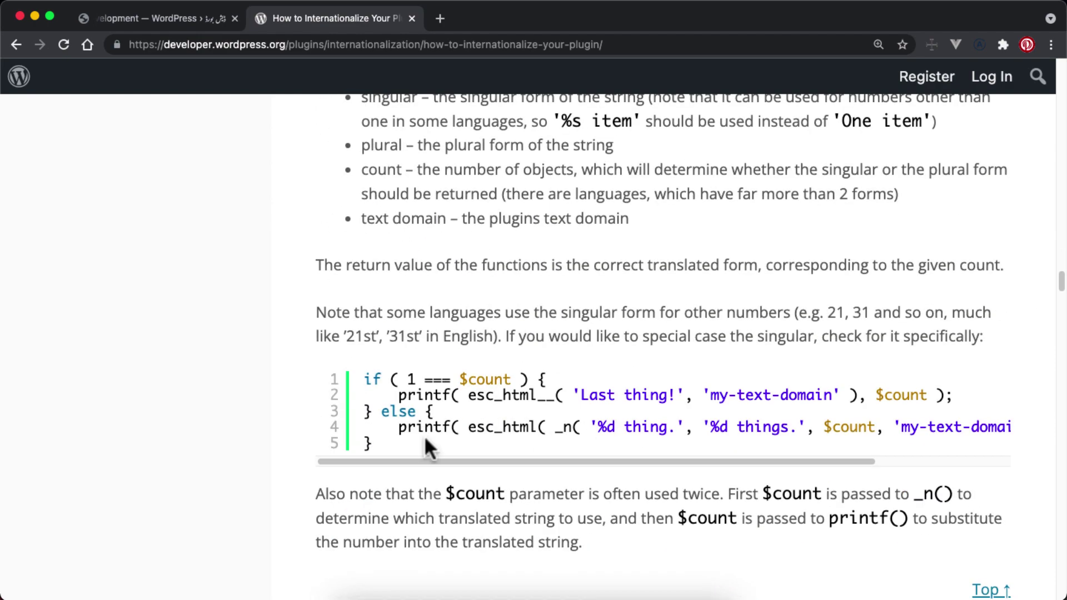
{"action": "scroll", "coordinate": [424, 435], "scroll_direction": "down", "scroll_amount": 7}
{"action": "scroll", "coordinate": [424, 435], "scroll_direction": "up", "scroll_amount": 2}
{"action": "scroll", "coordinate": [425, 435], "scroll_direction": "down", "scroll_amount": 7}
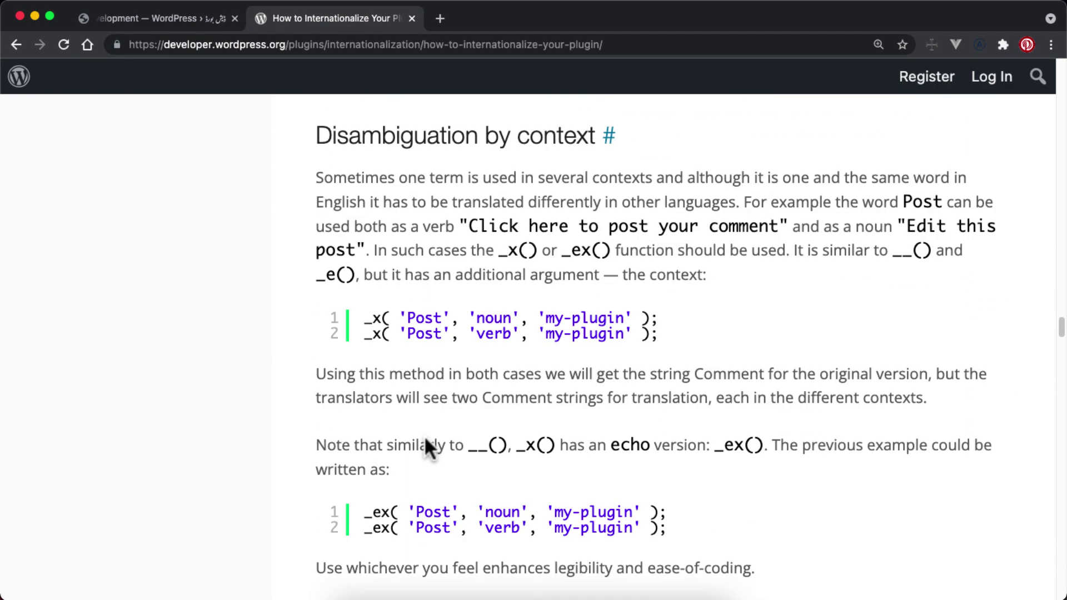
Examine the _x() and _ex() examples under Disambiguation by context, including the 'Post' string and its 'noun' context argument.
{"action": "scroll", "coordinate": [425, 435], "scroll_direction": "down", "scroll_amount": 1}
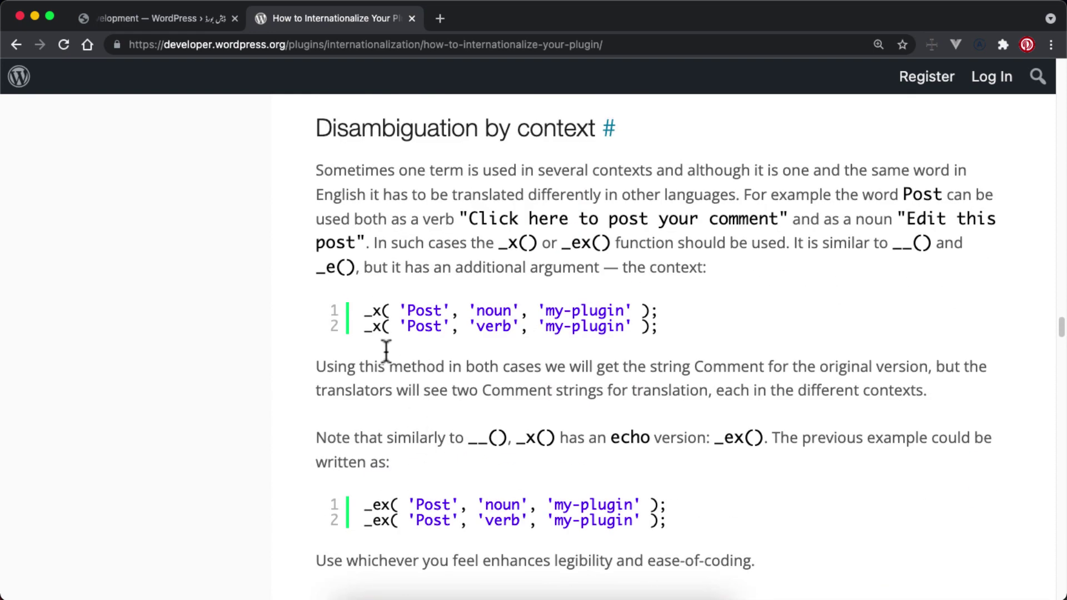
{"action": "left_click_drag", "start_coordinate": [367, 309], "coordinate": [377, 310]}
{"action": "left_click_drag", "start_coordinate": [364, 504], "coordinate": [389, 504]}
{"action": "left_click_drag", "start_coordinate": [406, 310], "coordinate": [434, 327]}
{"action": "left_click", "coordinate": [488, 310]}
{"action": "scroll", "coordinate": [433, 325], "scroll_direction": "down", "scroll_amount": 3}
Go back through the Plurals and Variables sections and re-examine the _e() function in the Basic strings example.
{"action": "scroll", "coordinate": [432, 325], "scroll_direction": "up", "scroll_amount": 12}
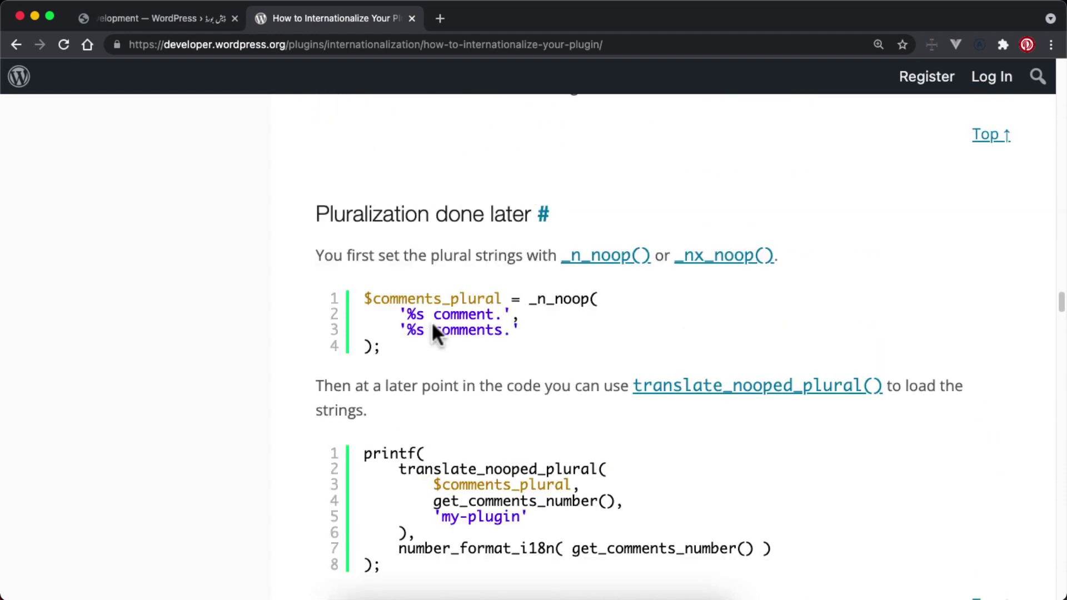
{"action": "scroll", "coordinate": [433, 328], "scroll_direction": "up", "scroll_amount": 10}
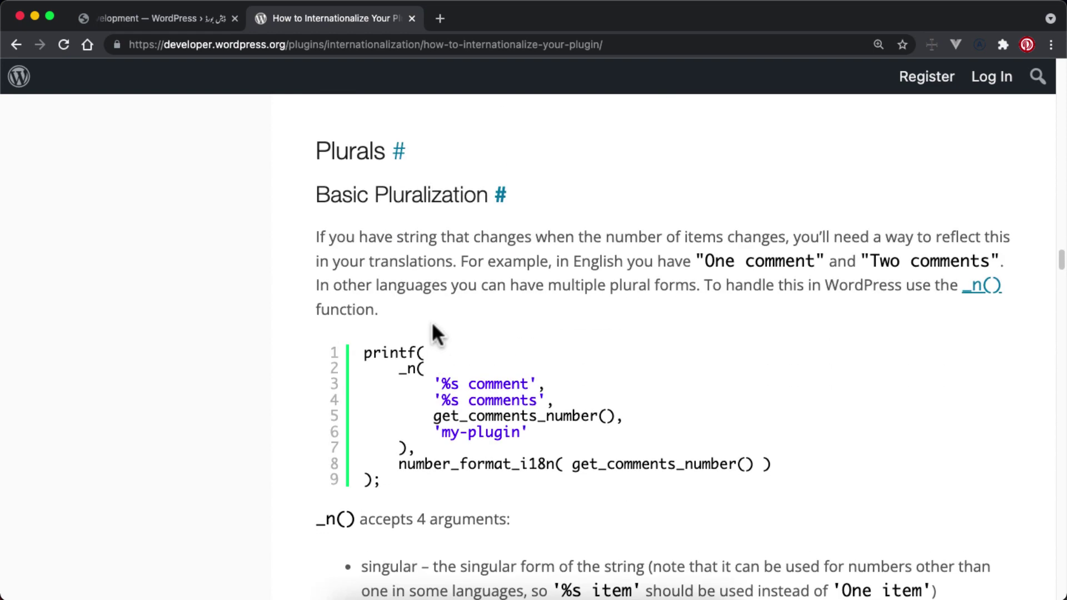
{"action": "scroll", "coordinate": [433, 326], "scroll_direction": "up", "scroll_amount": 7}
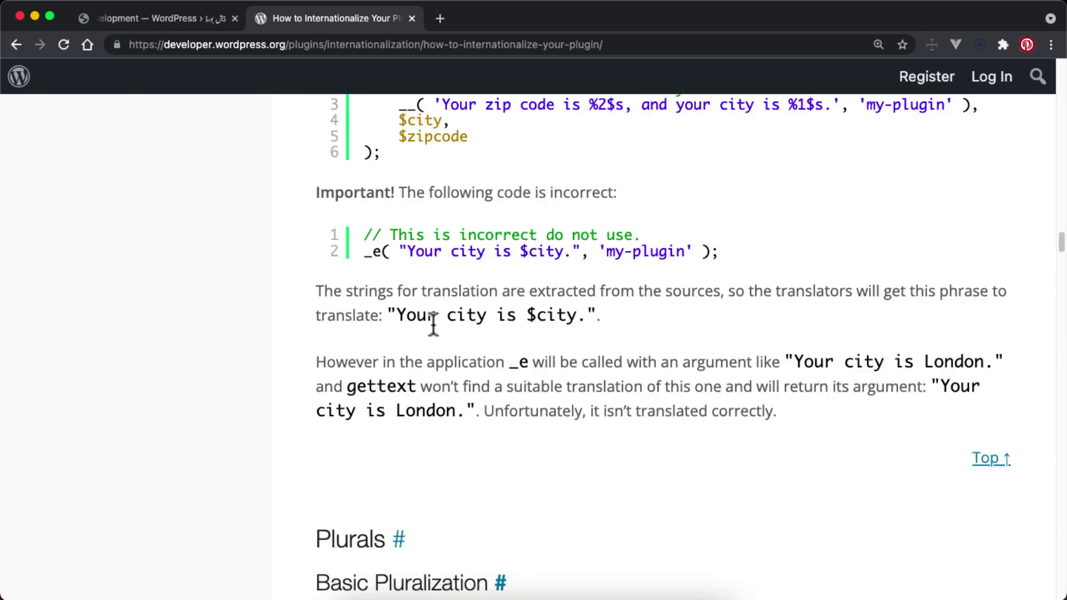
{"action": "scroll", "coordinate": [433, 325], "scroll_direction": "up", "scroll_amount": 11}
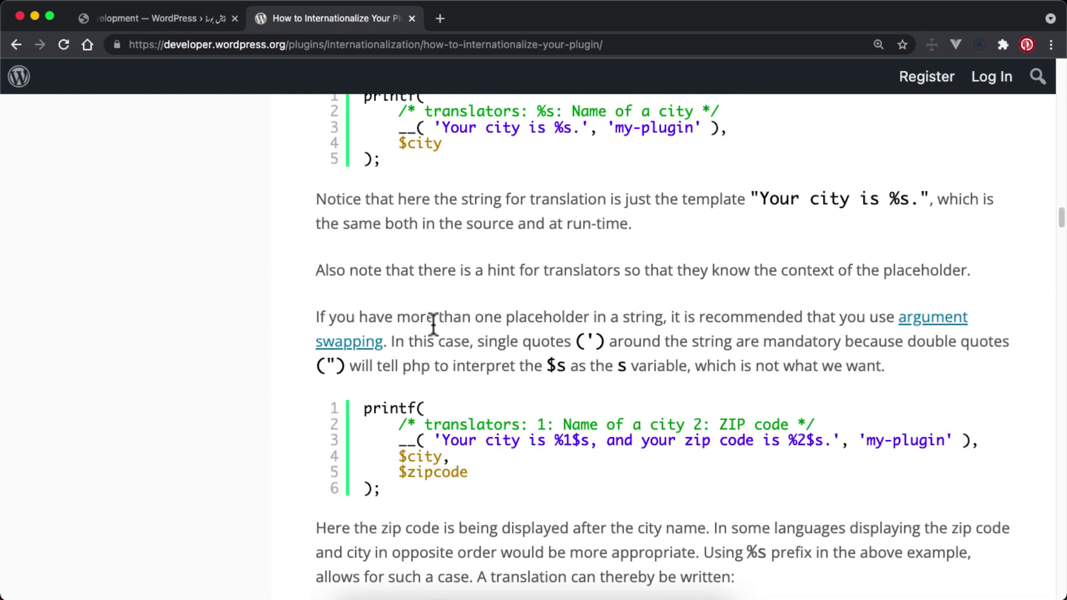
{"action": "scroll", "coordinate": [433, 325], "scroll_direction": "up", "scroll_amount": 7}
{"action": "scroll", "coordinate": [433, 326], "scroll_direction": "up", "scroll_amount": 4}
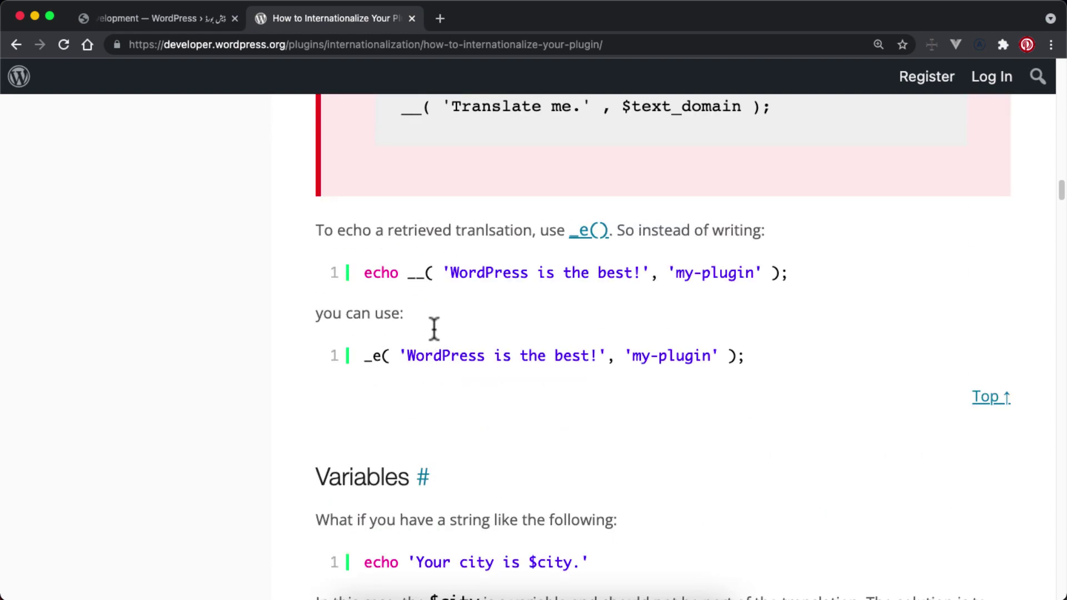
{"action": "double_click", "coordinate": [370, 354]}
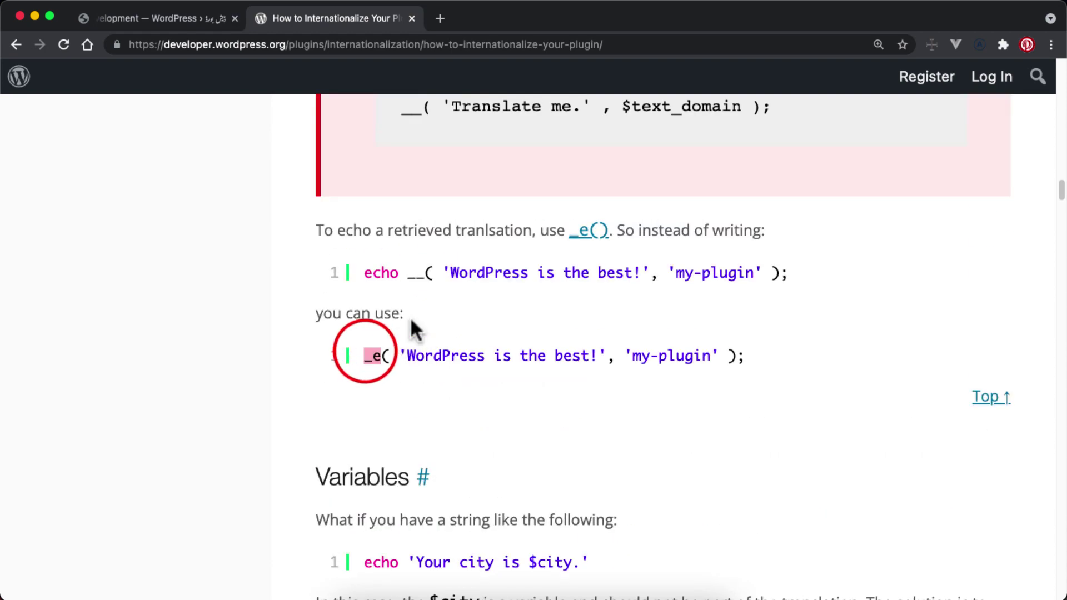
Look over the placeholder examples in the Variables section and find the Basic Pluralization heading under Plurals.
{"action": "scroll", "coordinate": [416, 317], "scroll_direction": "down", "scroll_amount": 10}
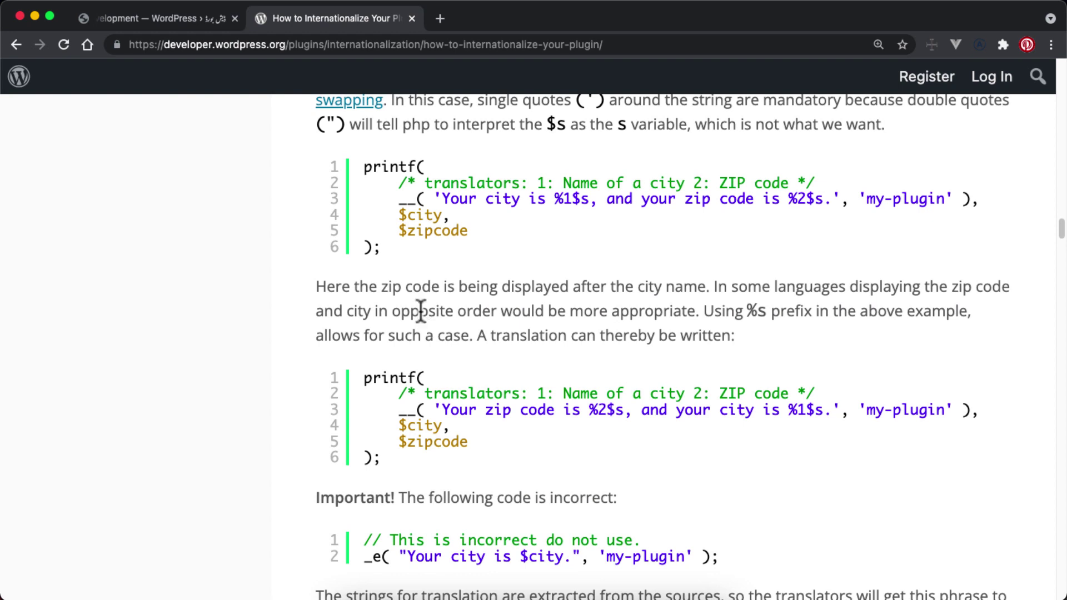
{"action": "scroll", "coordinate": [421, 319], "scroll_direction": "down", "scroll_amount": 2}
{"action": "scroll", "coordinate": [421, 318], "scroll_direction": "down", "scroll_amount": 1}
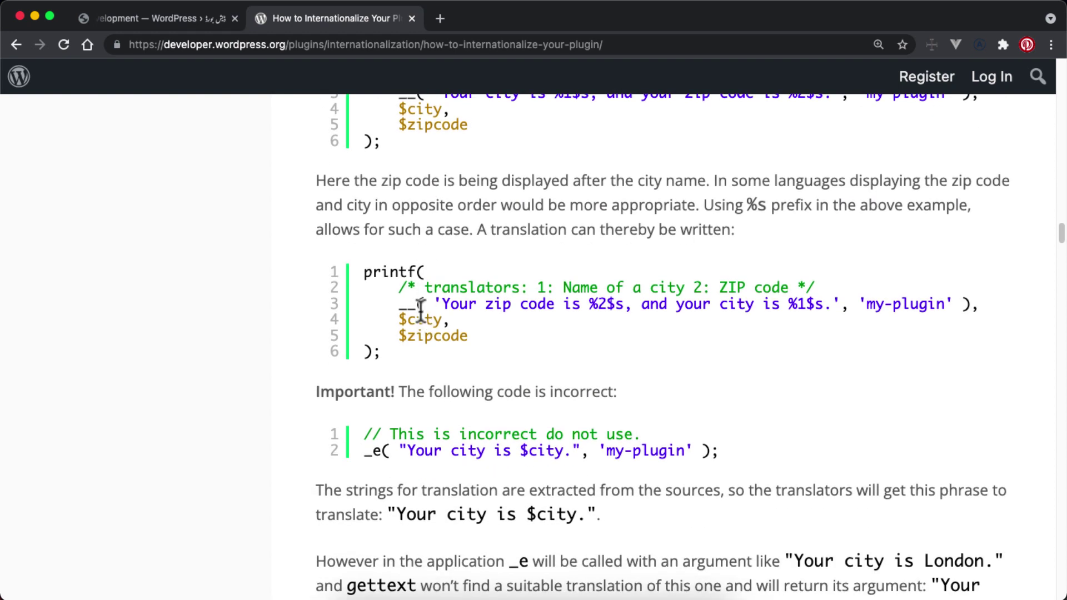
{"action": "scroll", "coordinate": [420, 311], "scroll_direction": "down", "scroll_amount": 8}
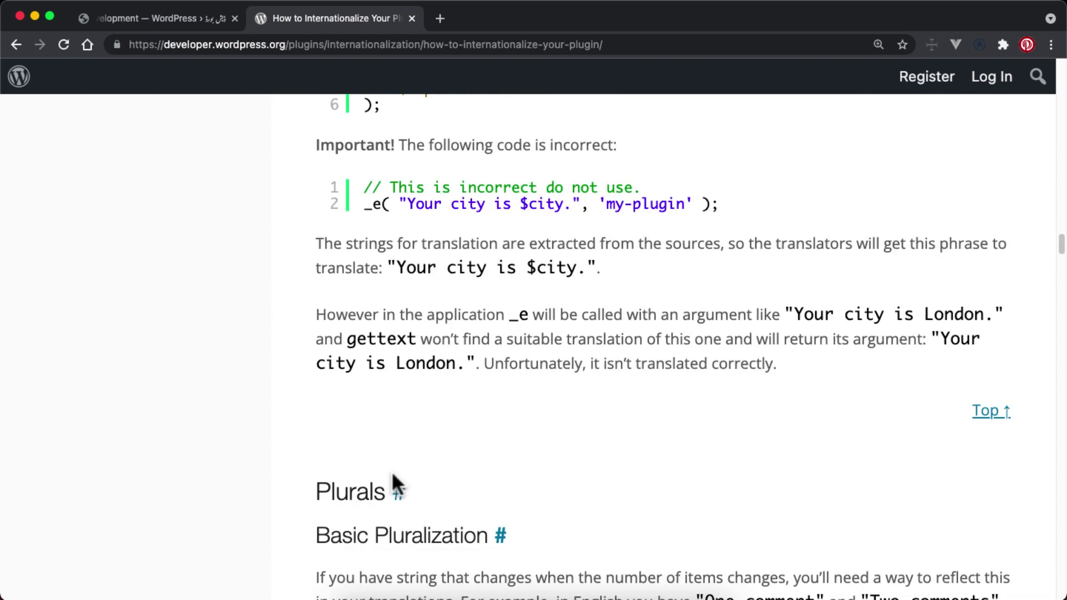
{"action": "left_click_drag", "start_coordinate": [318, 437], "coordinate": [474, 436]}
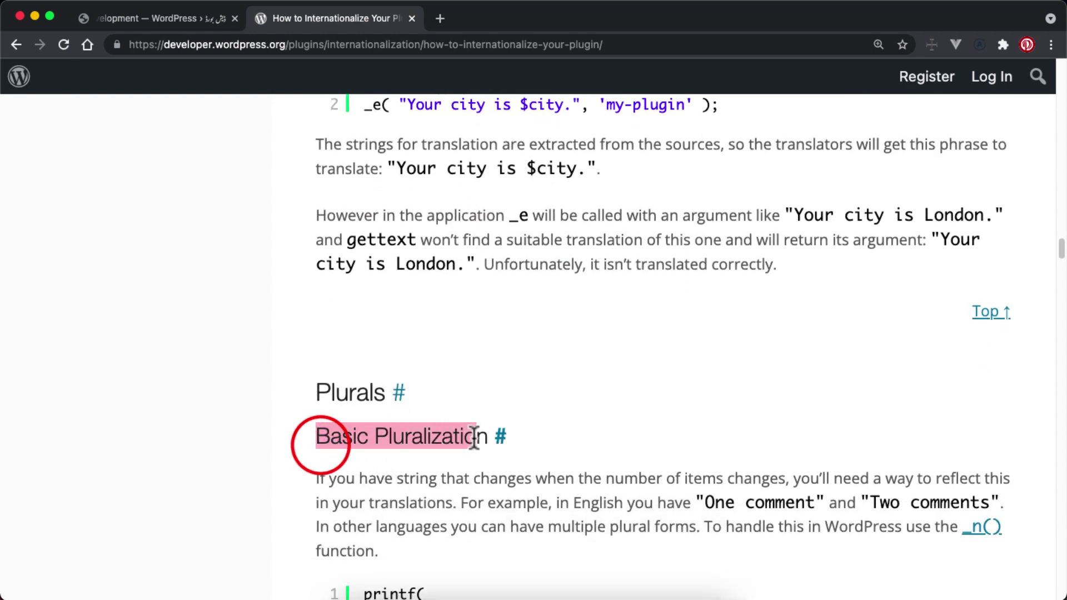
Examine the _n() function in the Basic Pluralization example with its singular string, plural string and get_comments_number() arguments.
{"action": "scroll", "coordinate": [474, 436], "scroll_direction": "down", "scroll_amount": 6}
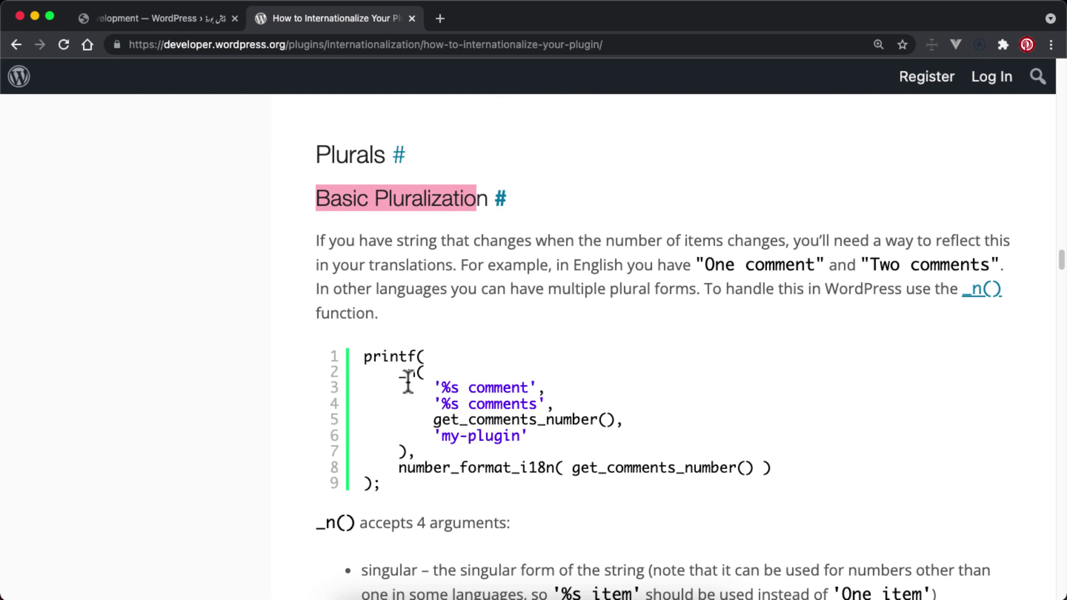
{"action": "left_click_drag", "start_coordinate": [400, 372], "coordinate": [415, 374]}
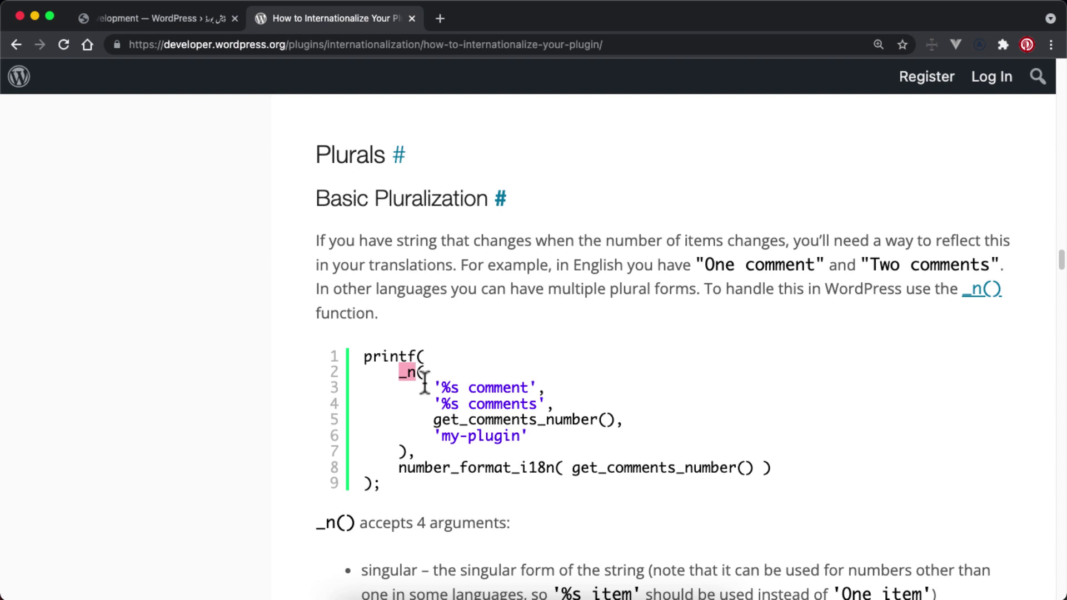
{"action": "left_click_drag", "start_coordinate": [432, 388], "coordinate": [555, 392]}
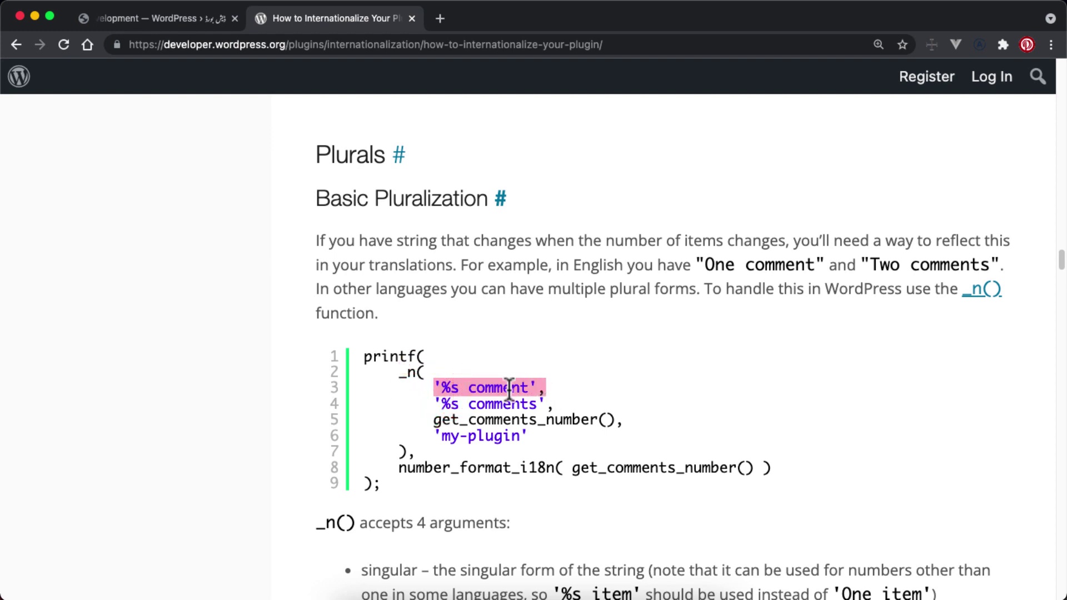
{"action": "left_click_drag", "start_coordinate": [435, 403], "coordinate": [602, 411]}
{"action": "left_click", "coordinate": [422, 419]}
{"action": "left_click_drag", "start_coordinate": [423, 419], "coordinate": [626, 419]}
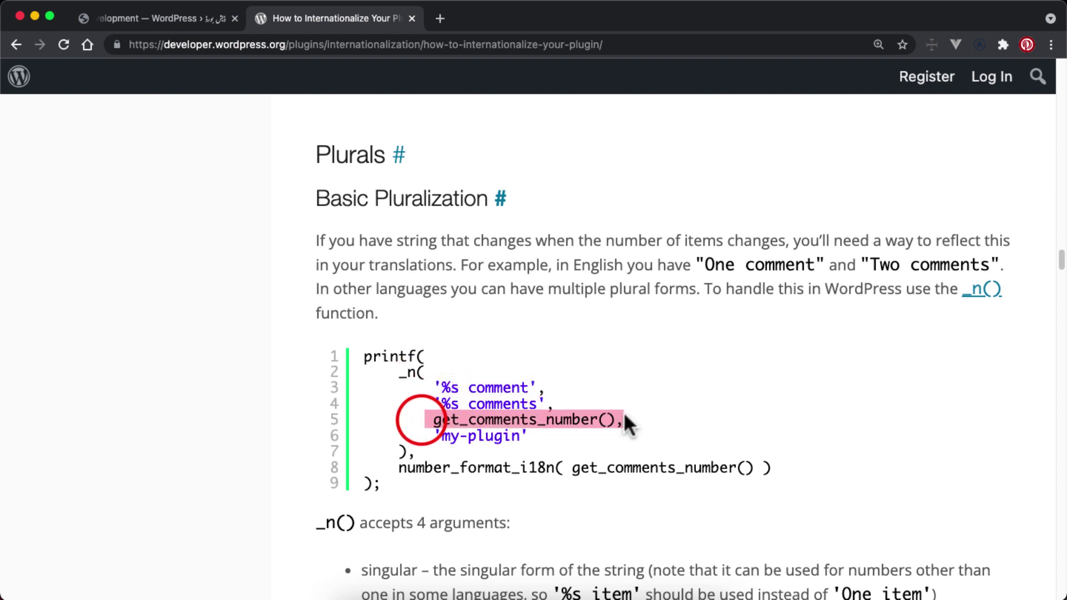
Examine how the Basic Pluralization example passes the _n() call and number_format_i18n() to printf.
{"action": "left_click_drag", "start_coordinate": [399, 468], "coordinate": [552, 468]}
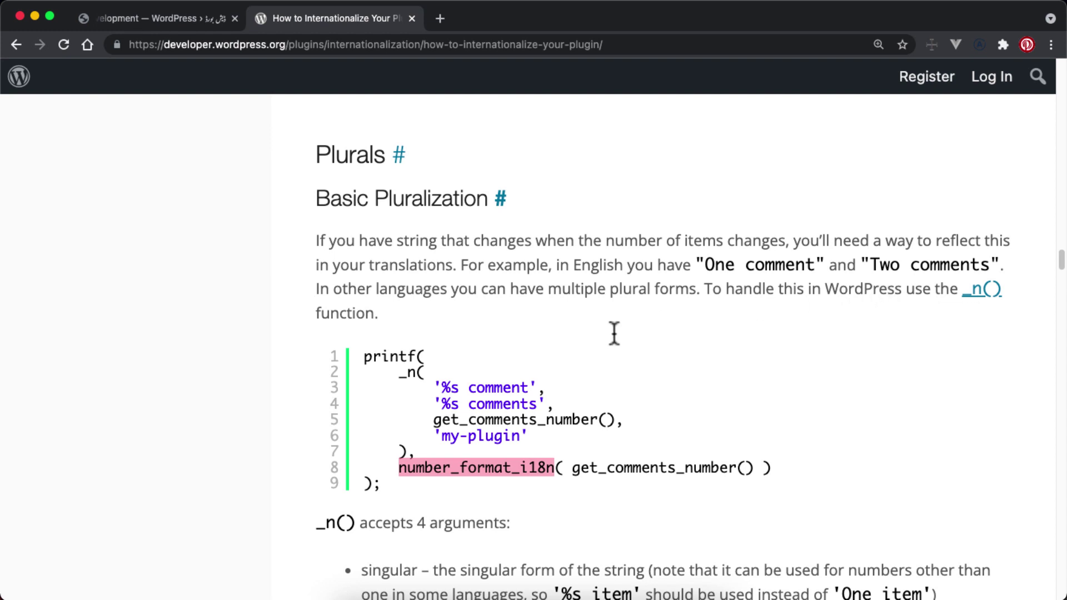
{"action": "left_click_drag", "start_coordinate": [386, 372], "coordinate": [802, 466]}
{"action": "left_click", "coordinate": [399, 371]}
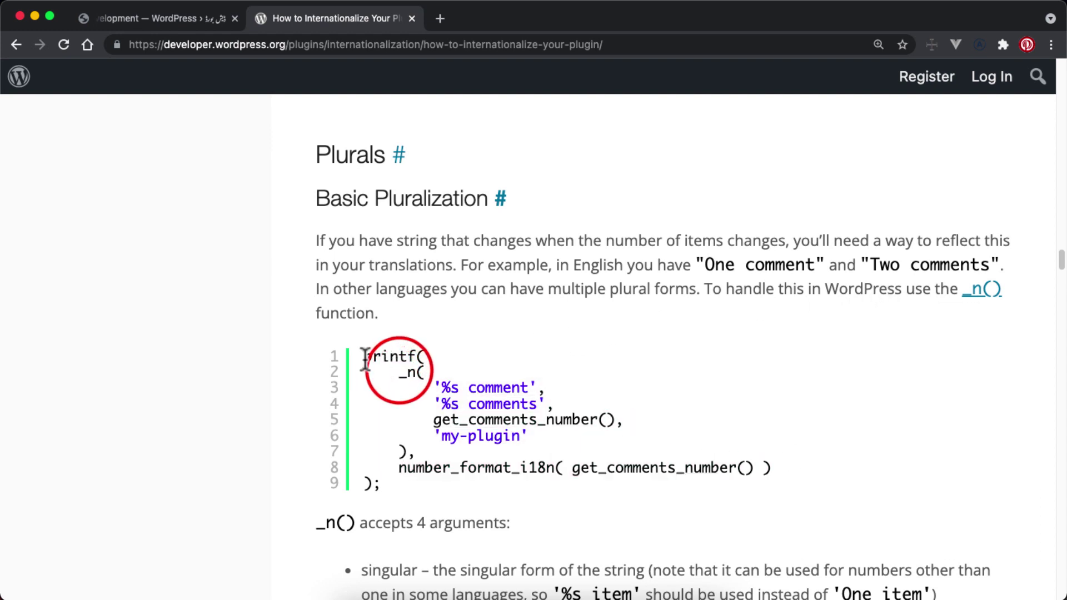
{"action": "left_click_drag", "start_coordinate": [364, 357], "coordinate": [415, 361]}
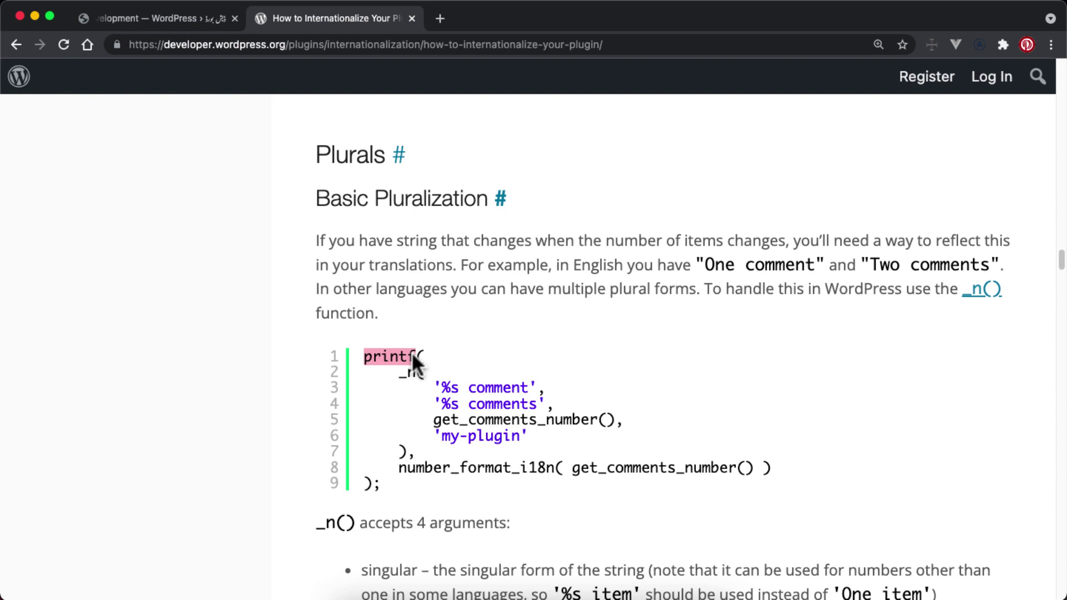
Compare the '%s comment' and '%s comments' strings in the Basic Pluralization example.
{"action": "left_click_drag", "start_coordinate": [435, 403], "coordinate": [504, 404]}
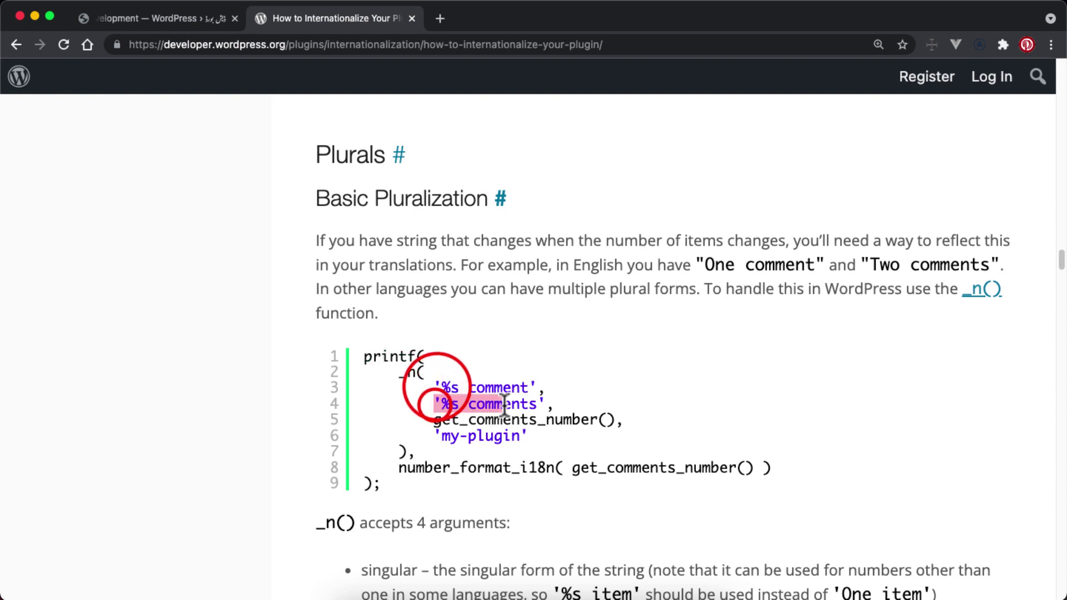
{"action": "left_click", "coordinate": [443, 451]}
{"action": "left_click_drag", "start_coordinate": [436, 388], "coordinate": [552, 402]}
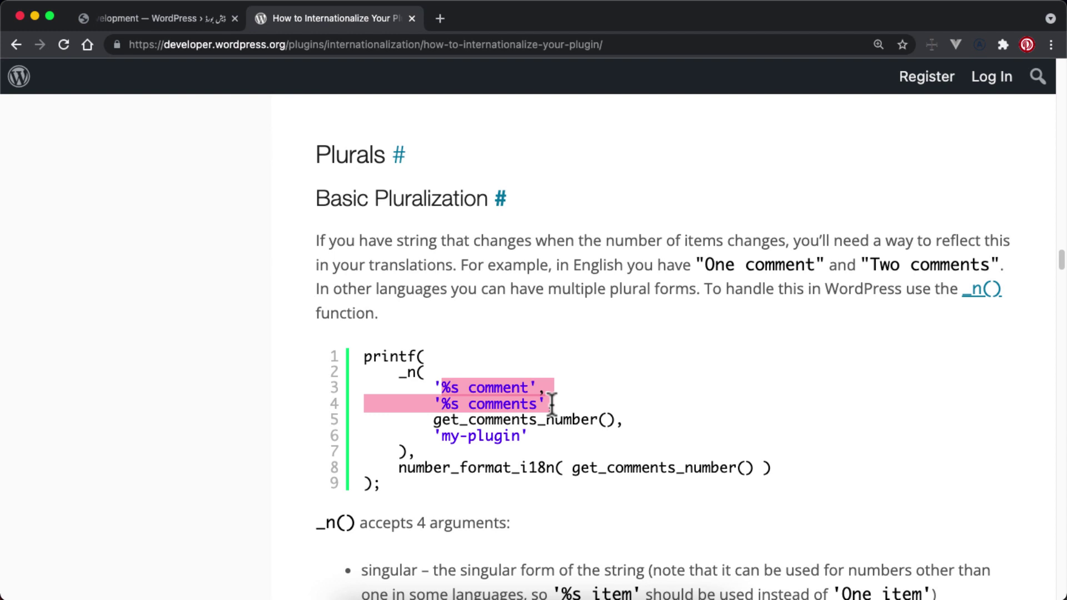
Examine the $count code example that special-cases the singular form, including its 'my-text-domain' argument.
{"action": "scroll", "coordinate": [552, 401], "scroll_direction": "down", "scroll_amount": 10}
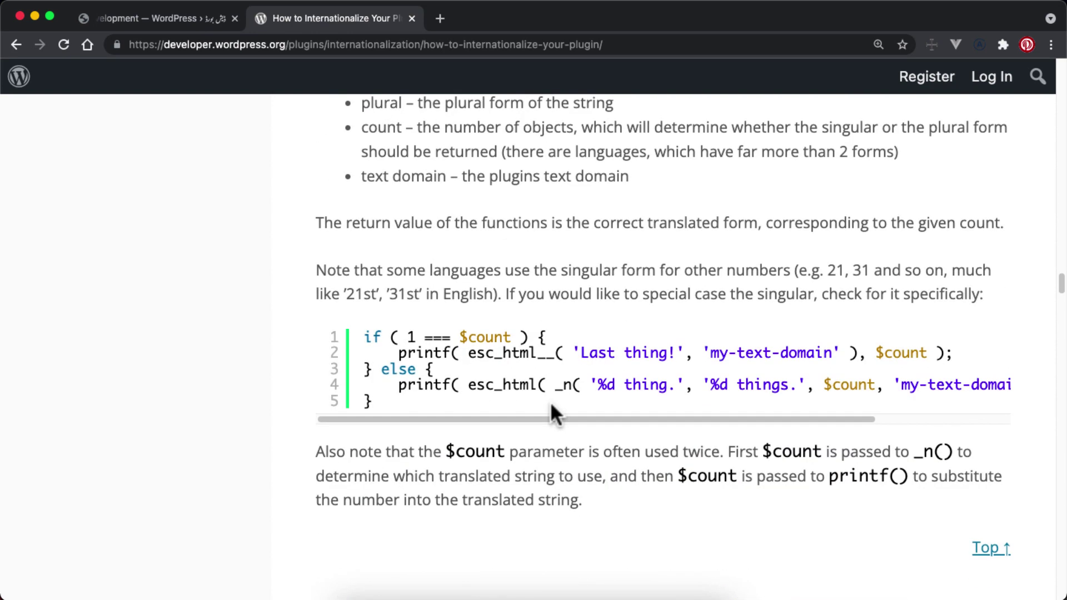
{"action": "left_click_drag", "start_coordinate": [360, 336], "coordinate": [822, 350]}
{"action": "left_click", "coordinate": [711, 348]}
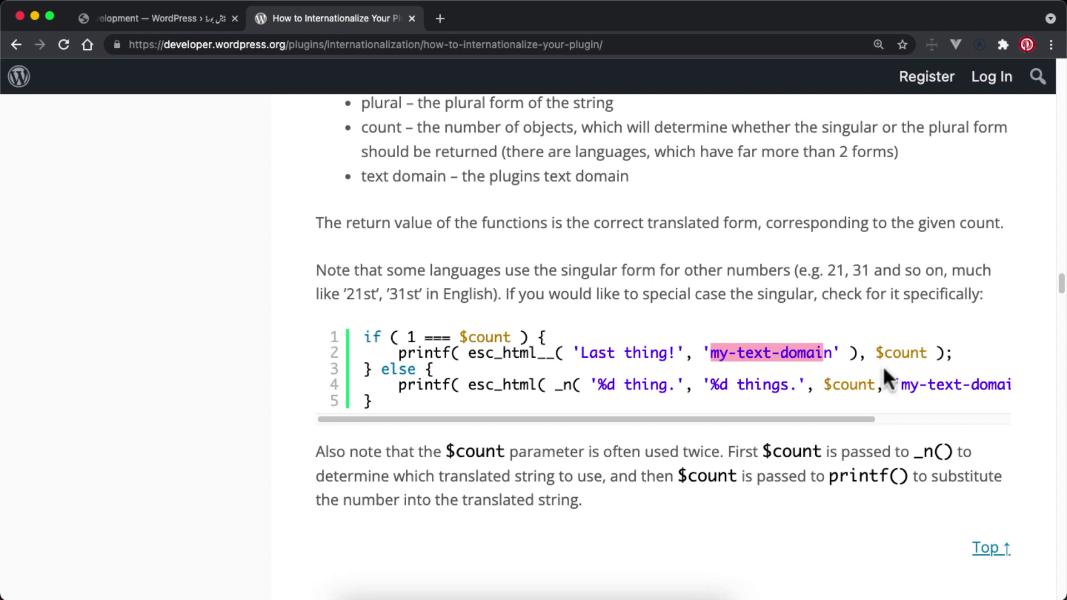
Return to the start of the How to Internationalize Your Plugin page and review its introduction and topics list.
{"action": "scroll", "coordinate": [634, 349], "scroll_direction": "up", "scroll_amount": 20}
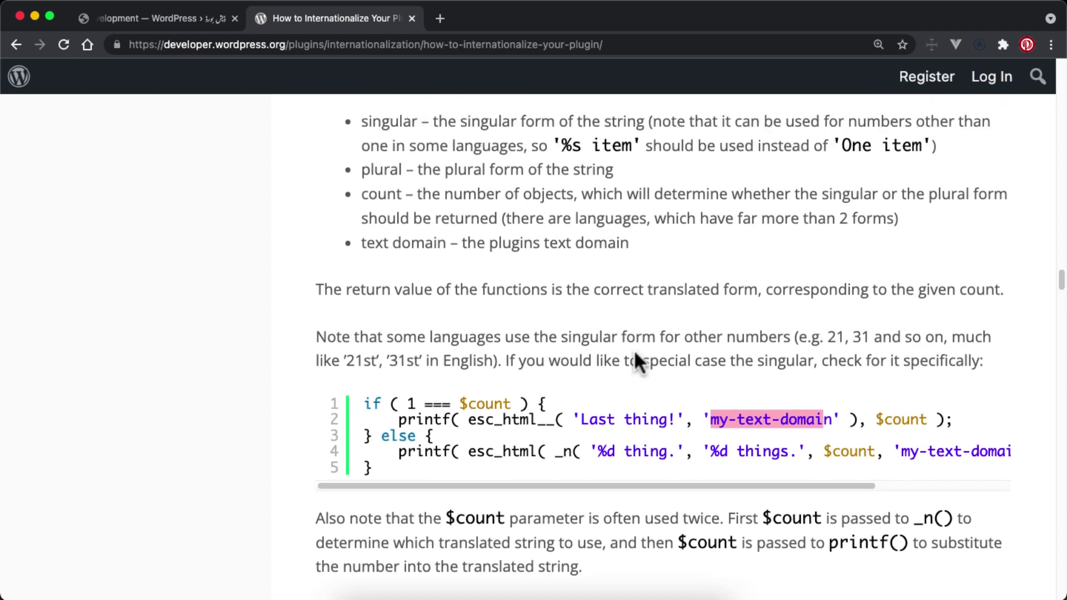
{"action": "scroll", "coordinate": [634, 348], "scroll_direction": "up", "scroll_amount": 20}
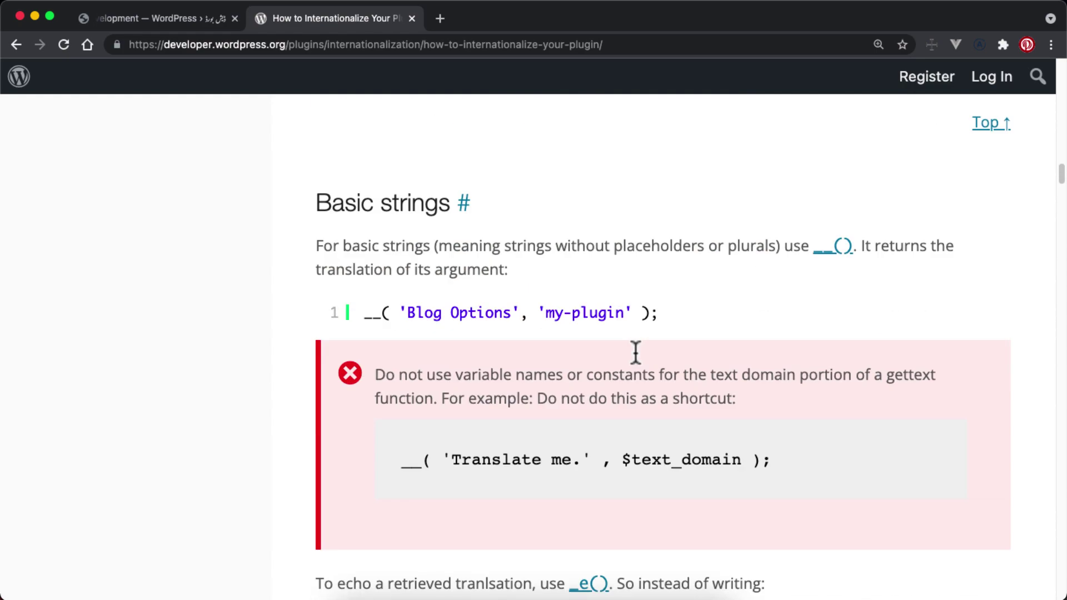
{"action": "scroll", "coordinate": [635, 360], "scroll_direction": "up", "scroll_amount": 6}
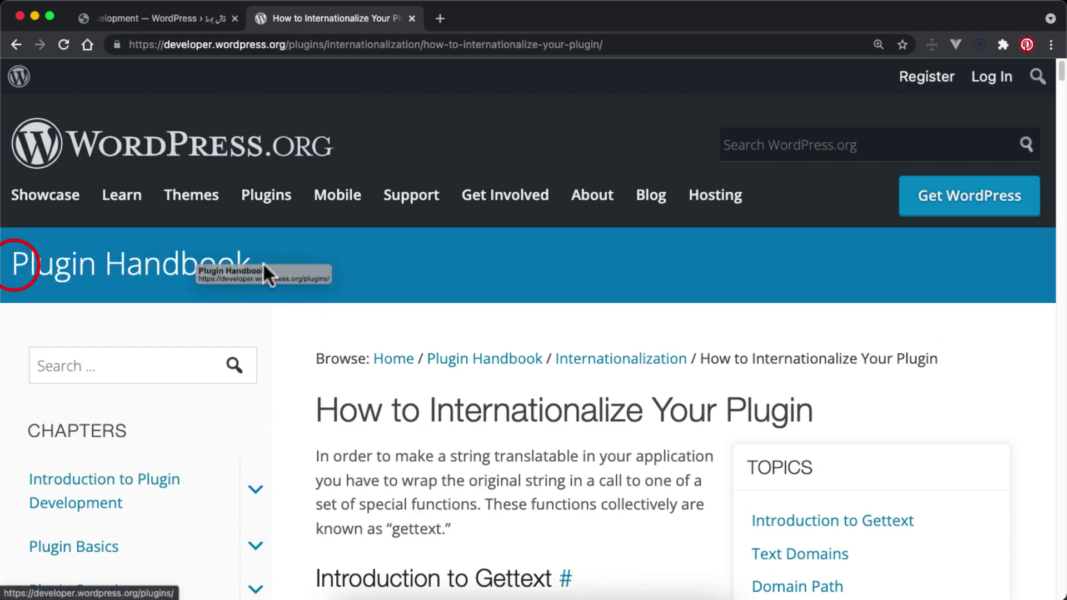
{"action": "scroll", "coordinate": [484, 443], "scroll_direction": "down", "scroll_amount": 5}
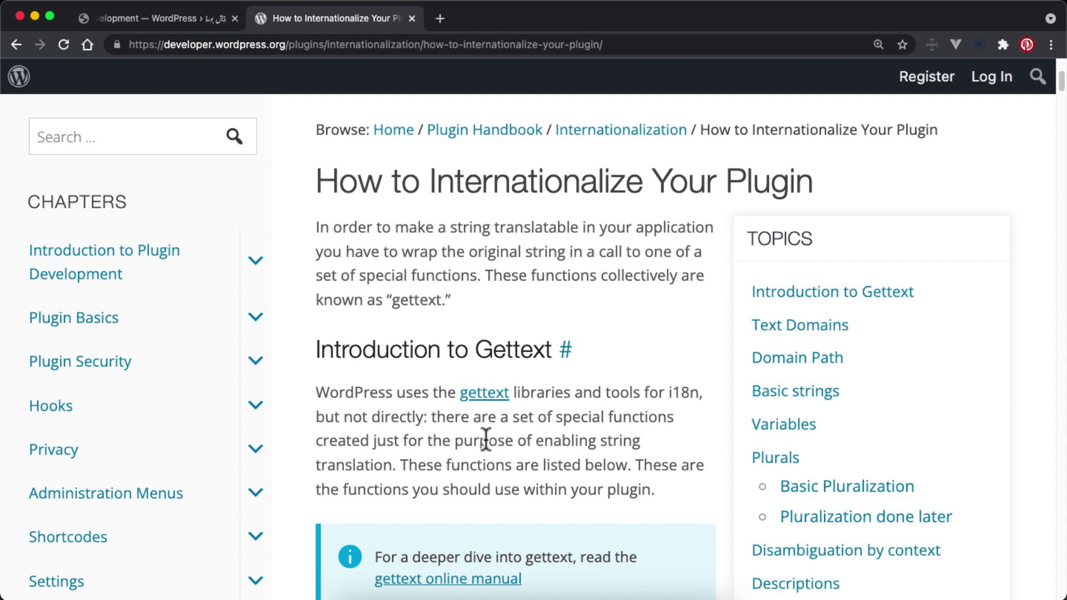
{"action": "scroll", "coordinate": [486, 441], "scroll_direction": "down", "scroll_amount": 5}
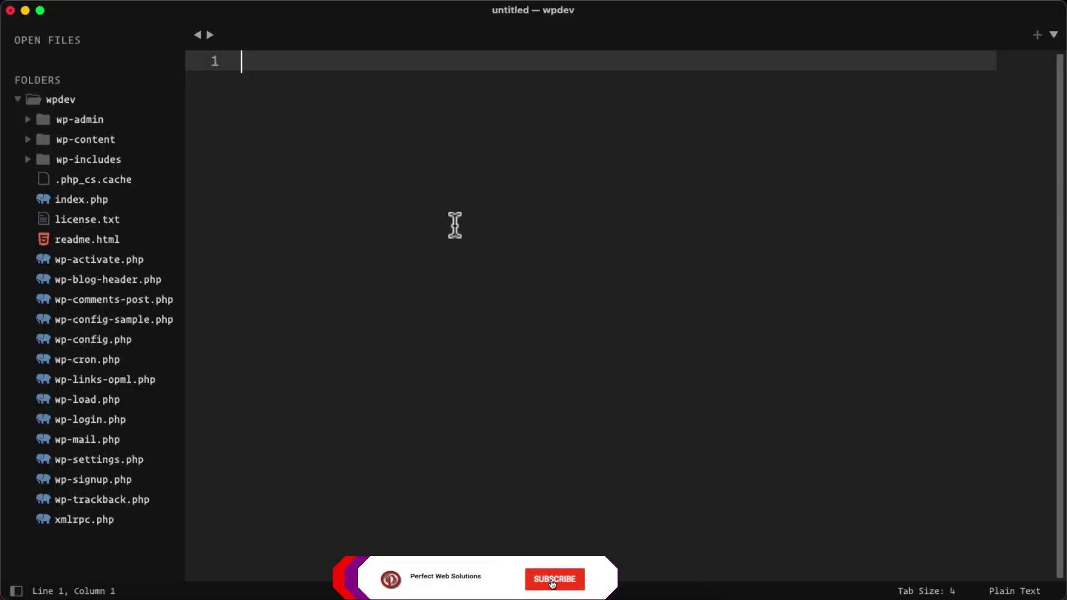
Expand the wp-content/plugins folder in the wpdev project, widen the folder tree, and keep the cf7-conditional-fields folder collapsed.
{"action": "left_click", "coordinate": [105, 139]}
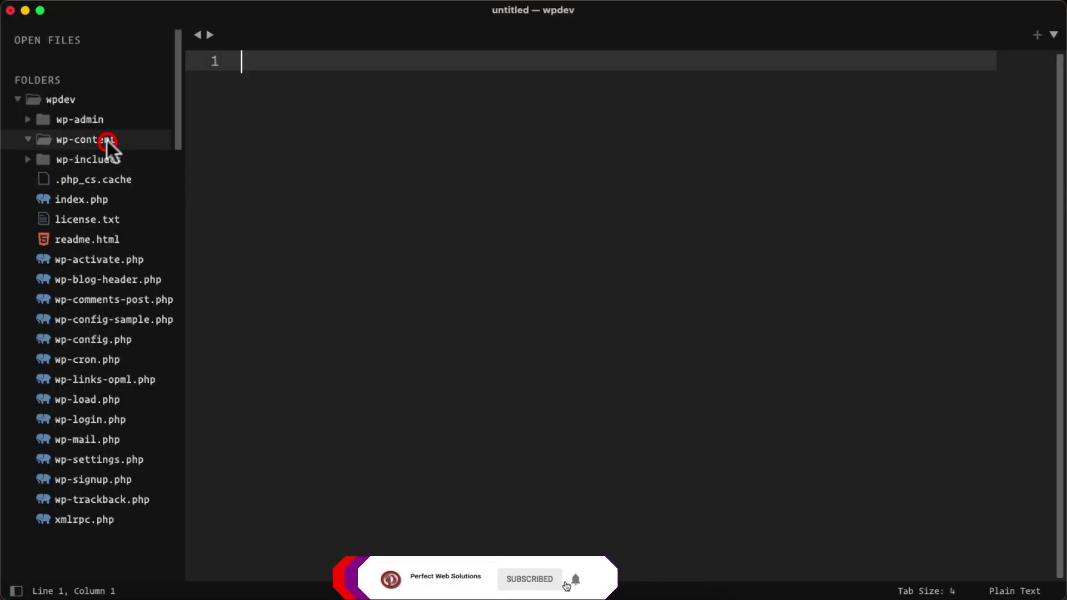
{"action": "left_click", "coordinate": [112, 199]}
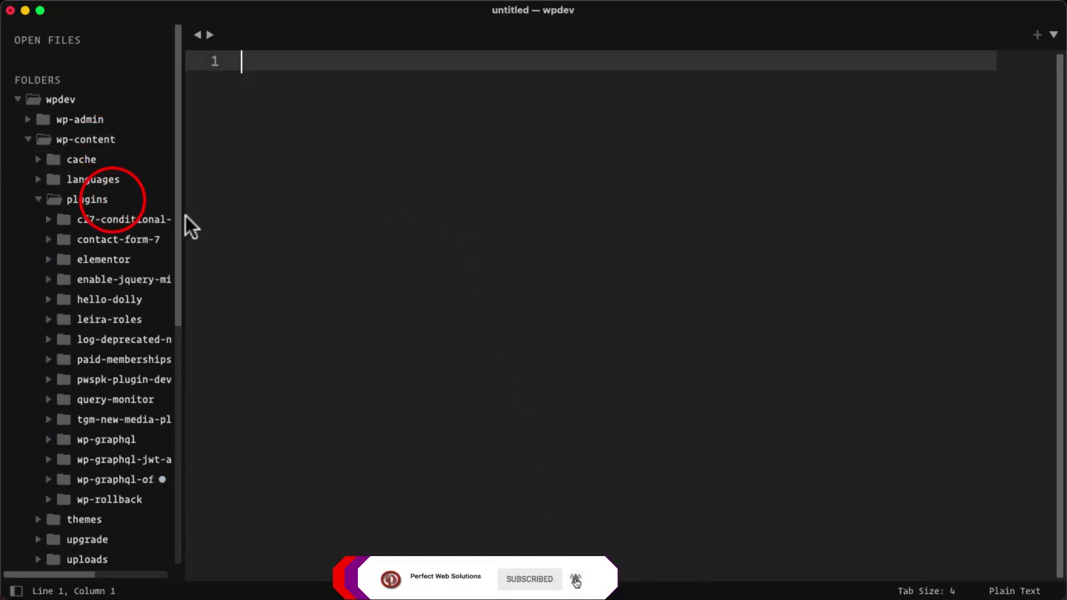
{"action": "left_click", "coordinate": [185, 217]}
{"action": "left_click", "coordinate": [159, 197]}
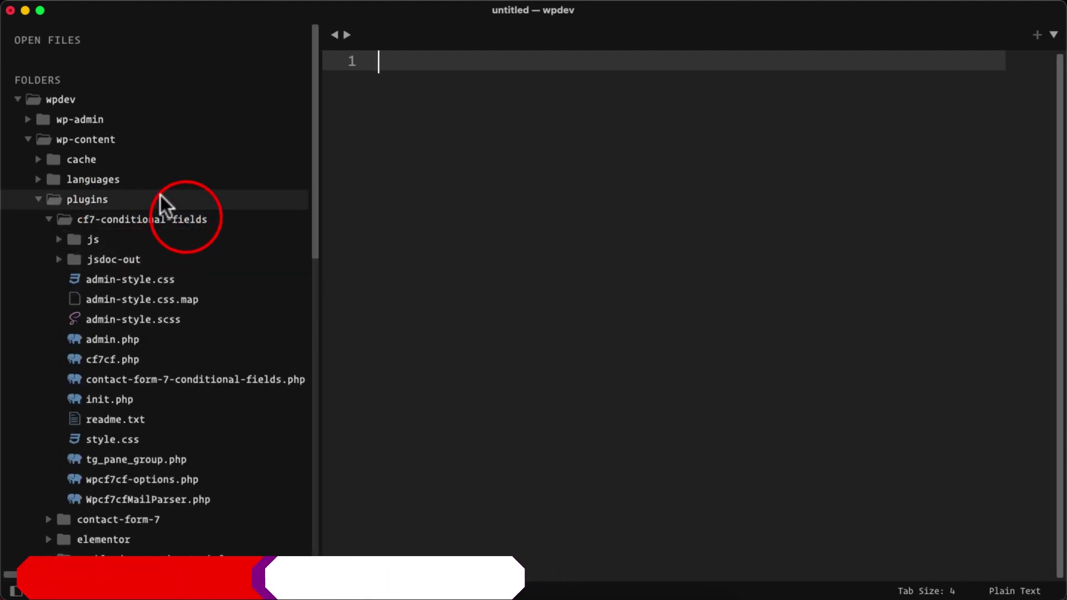
{"action": "left_click", "coordinate": [161, 195]}
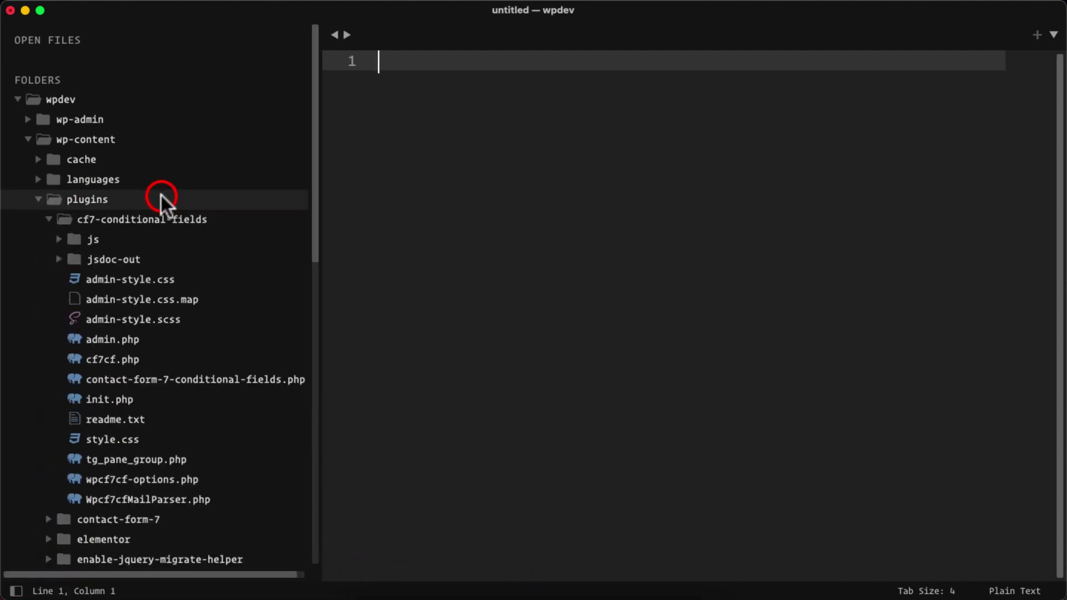
{"action": "left_click", "coordinate": [161, 218]}
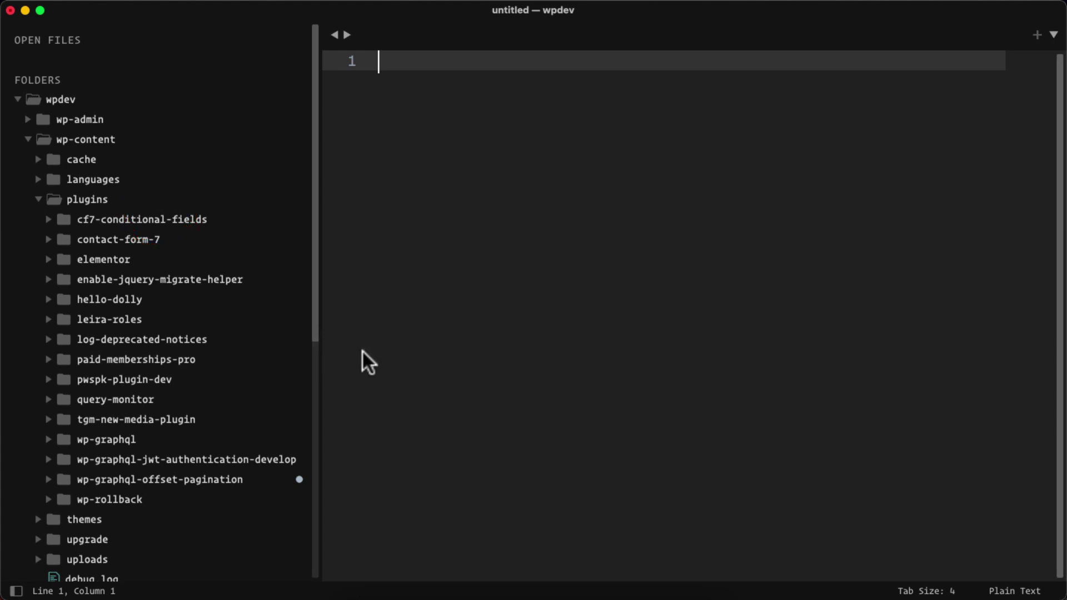
Expand the pwspk-plugin-dev plugin folder and open its pwspk-plugin-dev.php file.
{"action": "left_click", "coordinate": [166, 377]}
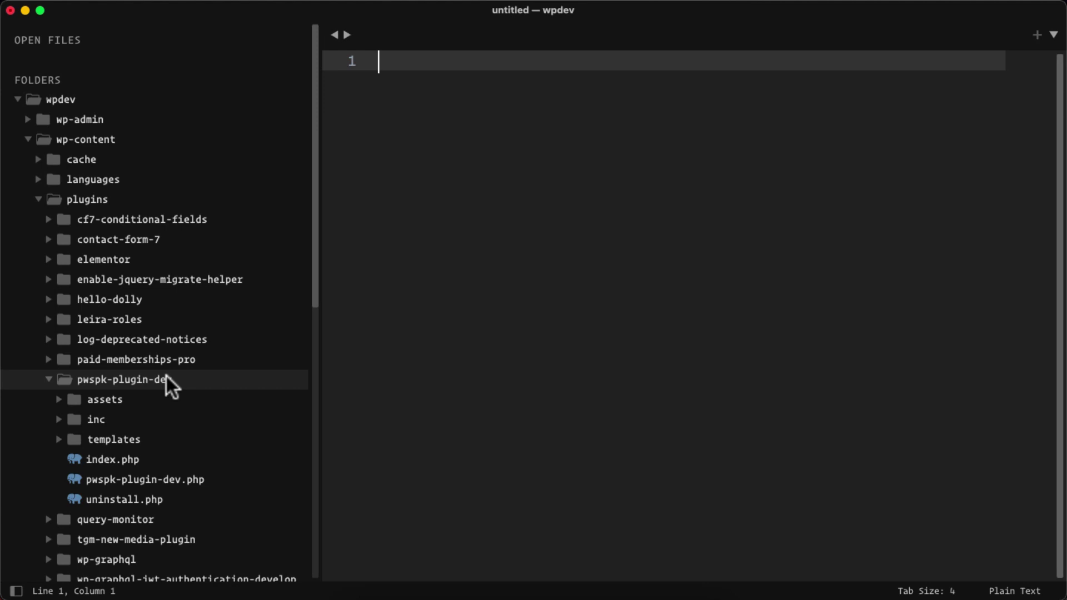
{"action": "scroll", "coordinate": [166, 376], "scroll_direction": "down", "scroll_amount": 5}
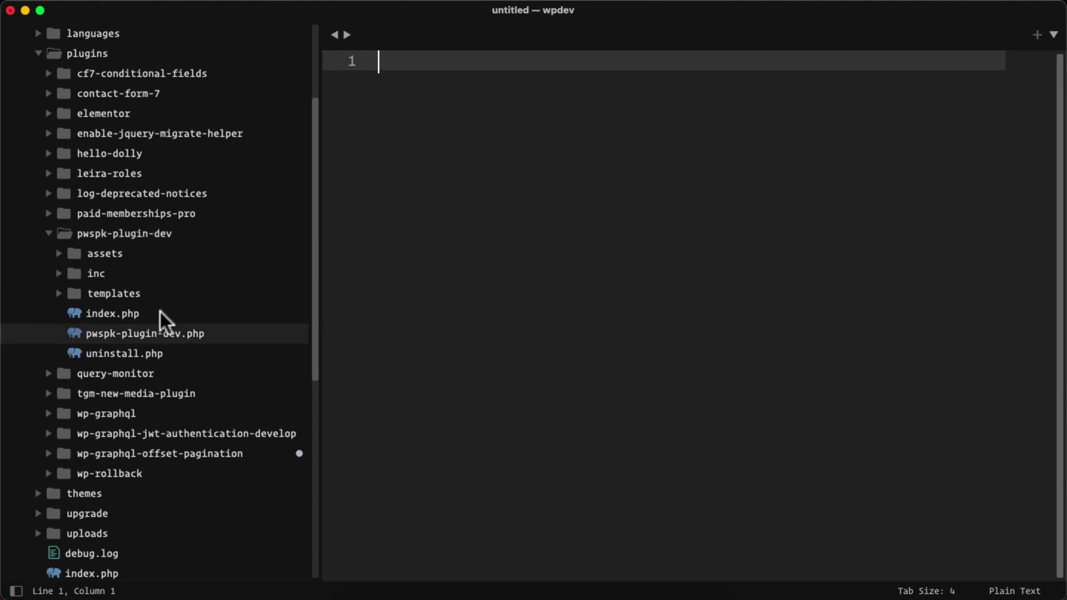
{"action": "left_click", "coordinate": [162, 333]}
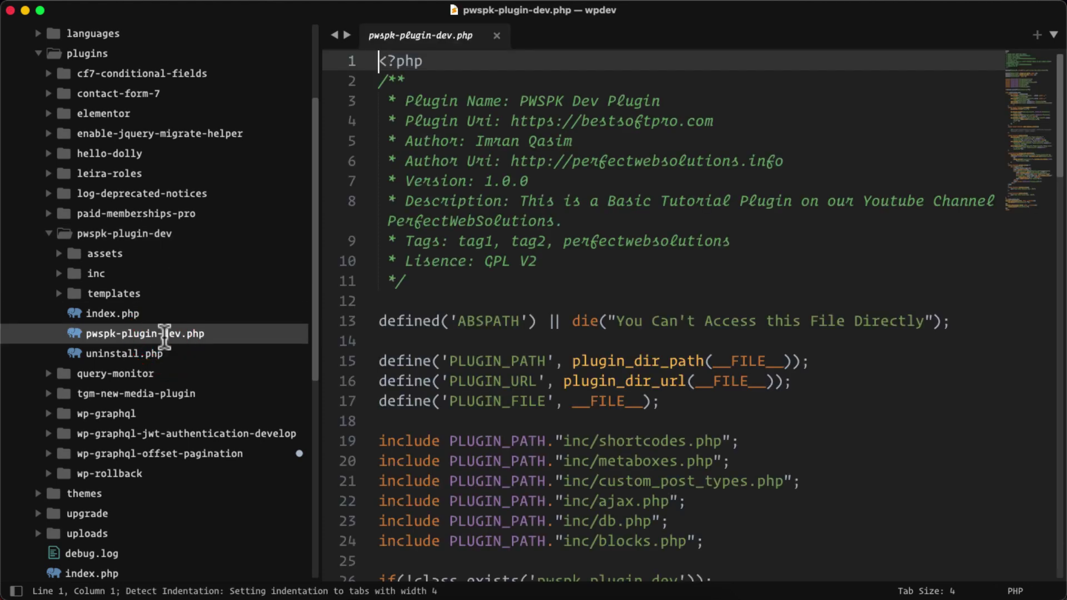
Examine the header comment block at the start of pwspk-plugin-dev.php, from Plugin Name to Lisence.
{"action": "left_click_drag", "start_coordinate": [387, 100], "coordinate": [779, 256]}
{"action": "left_click", "coordinate": [778, 255]}
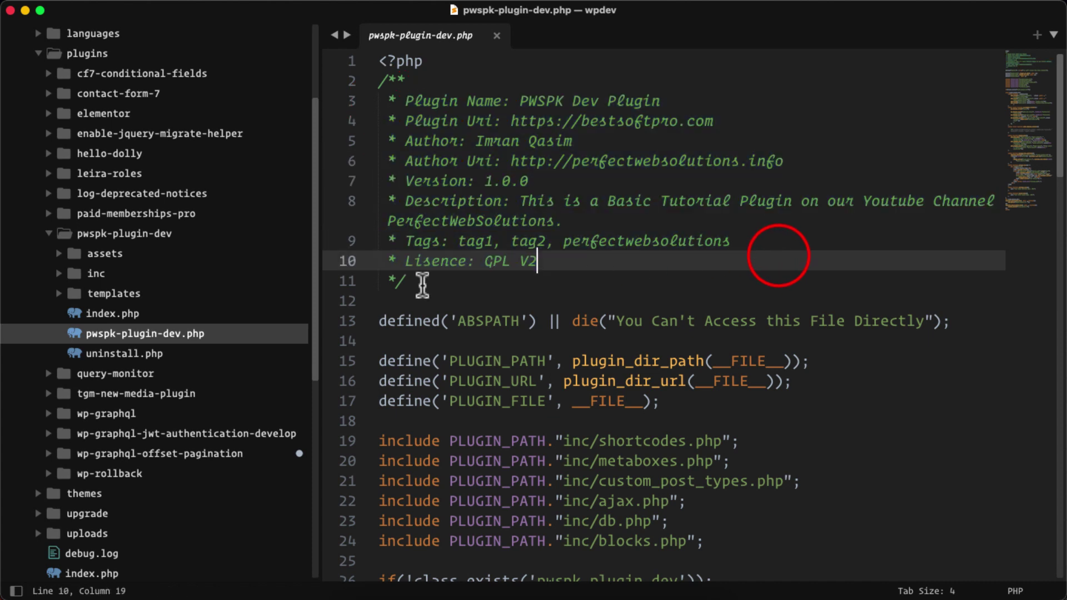
{"action": "left_click_drag", "start_coordinate": [418, 282], "coordinate": [359, 77]}
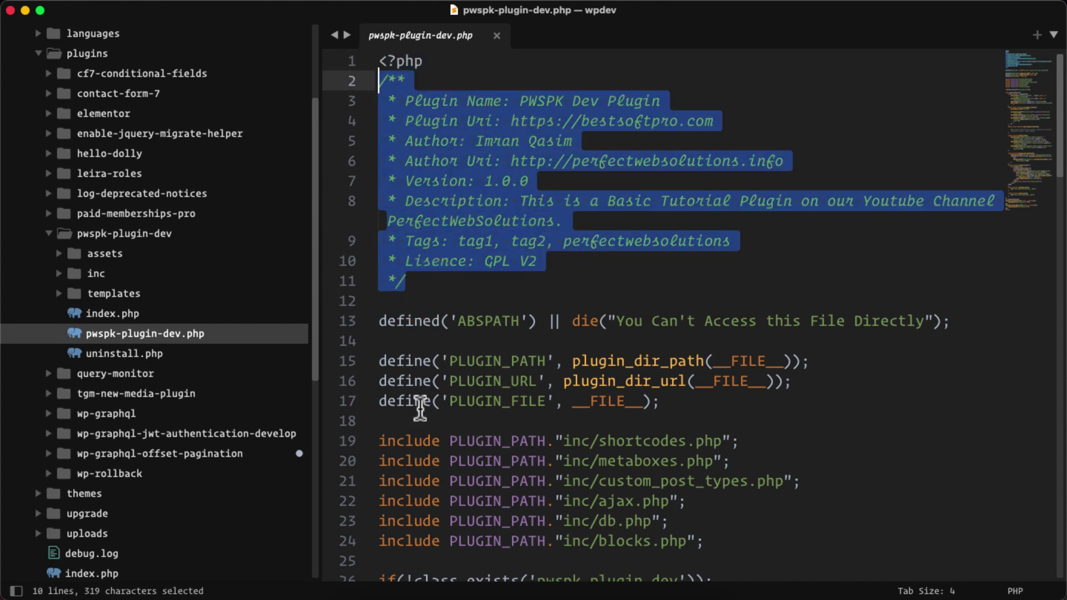
Switch to the browser and copy the Text Domain and Domain Path lines from the Domain Path section's header example.
{"action": "left_click", "coordinate": [462, 595]}
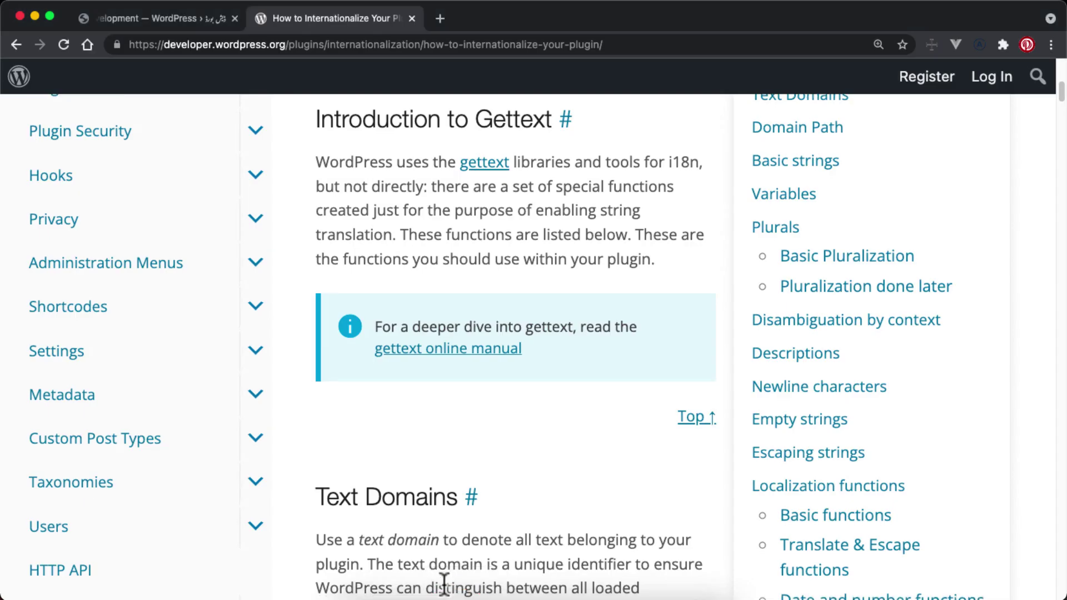
{"action": "scroll", "coordinate": [341, 317], "scroll_direction": "down", "scroll_amount": 4}
{"action": "left_click_drag", "start_coordinate": [320, 269], "coordinate": [453, 268]}
{"action": "scroll", "coordinate": [456, 268], "scroll_direction": "down", "scroll_amount": 10}
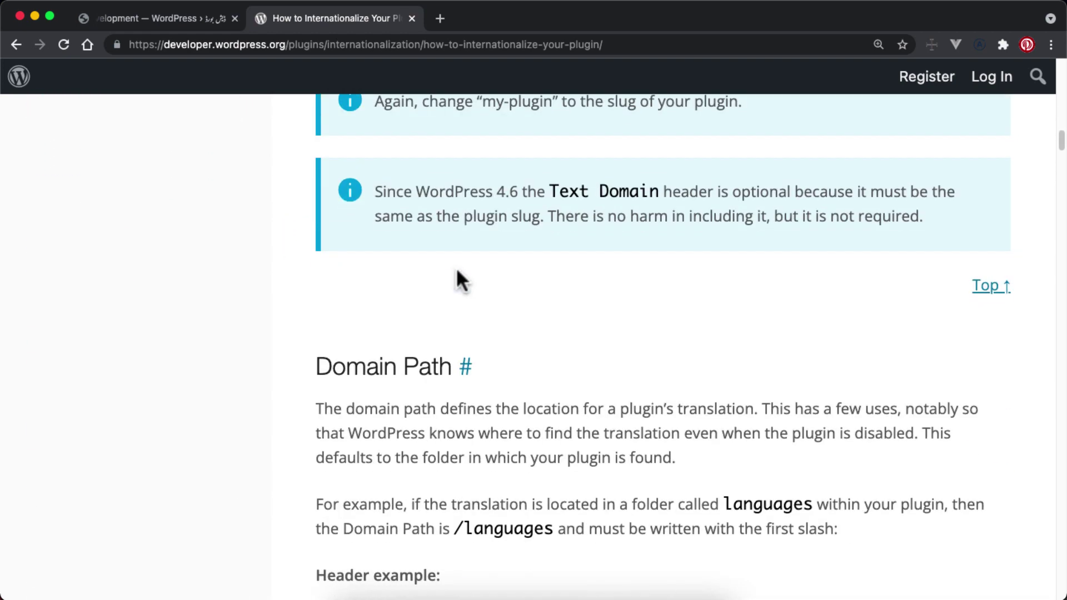
{"action": "left_click_drag", "start_coordinate": [315, 363], "coordinate": [445, 369]}
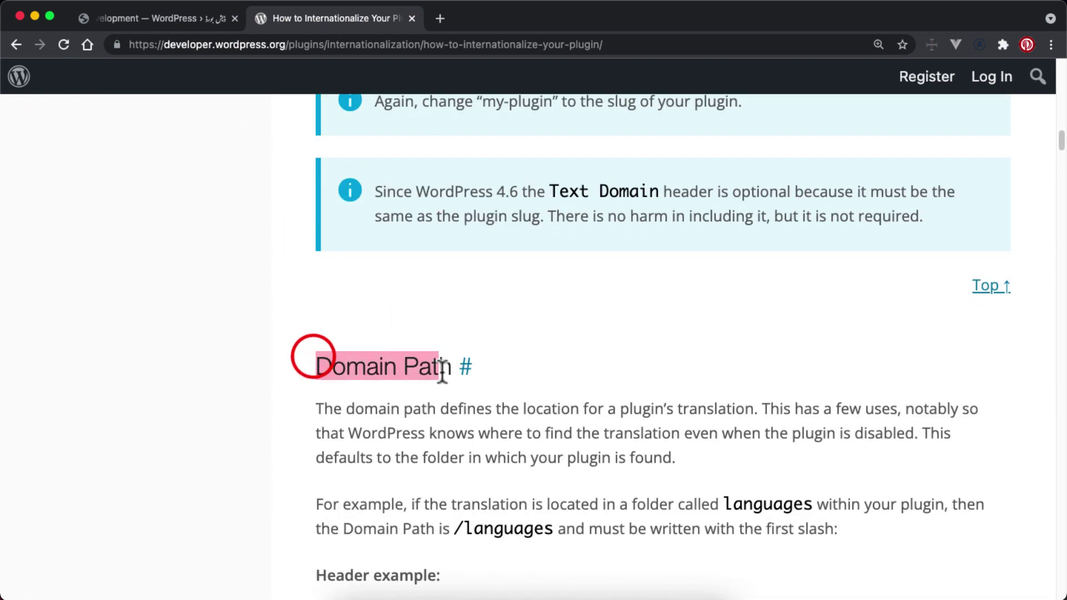
{"action": "scroll", "coordinate": [447, 369], "scroll_direction": "down", "scroll_amount": 6}
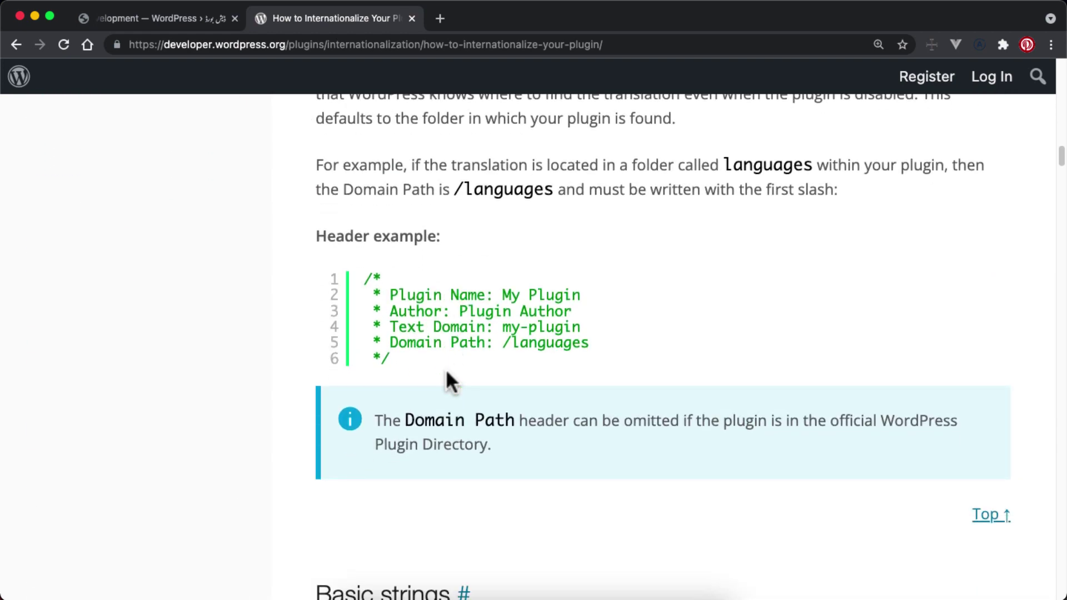
{"action": "left_click_drag", "start_coordinate": [369, 325], "coordinate": [607, 350]}
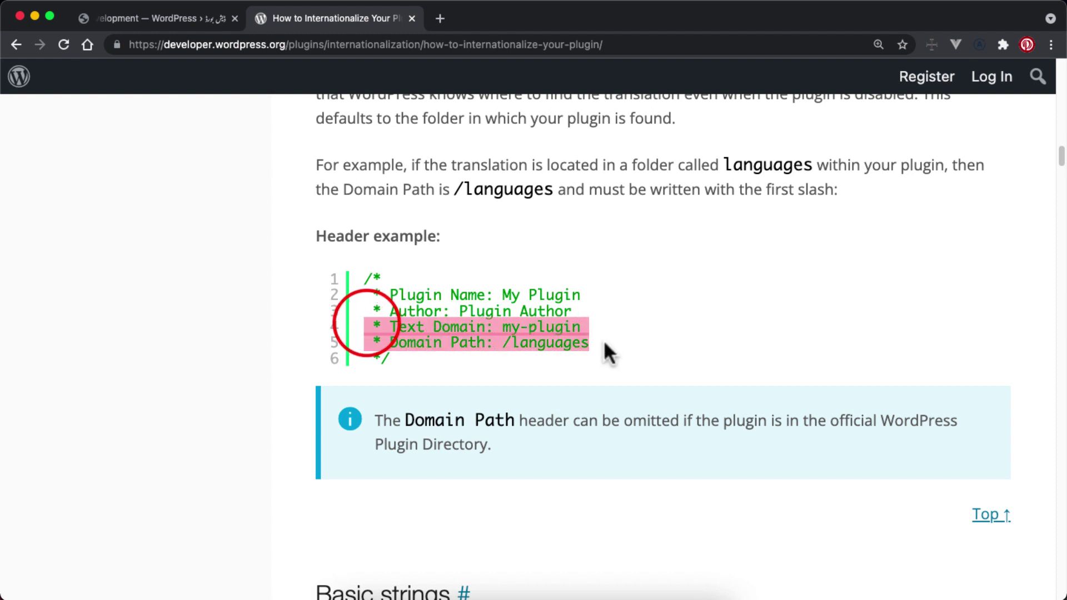
{"action": "right_click", "coordinate": [478, 334]}
{"action": "left_click", "coordinate": [504, 364]}
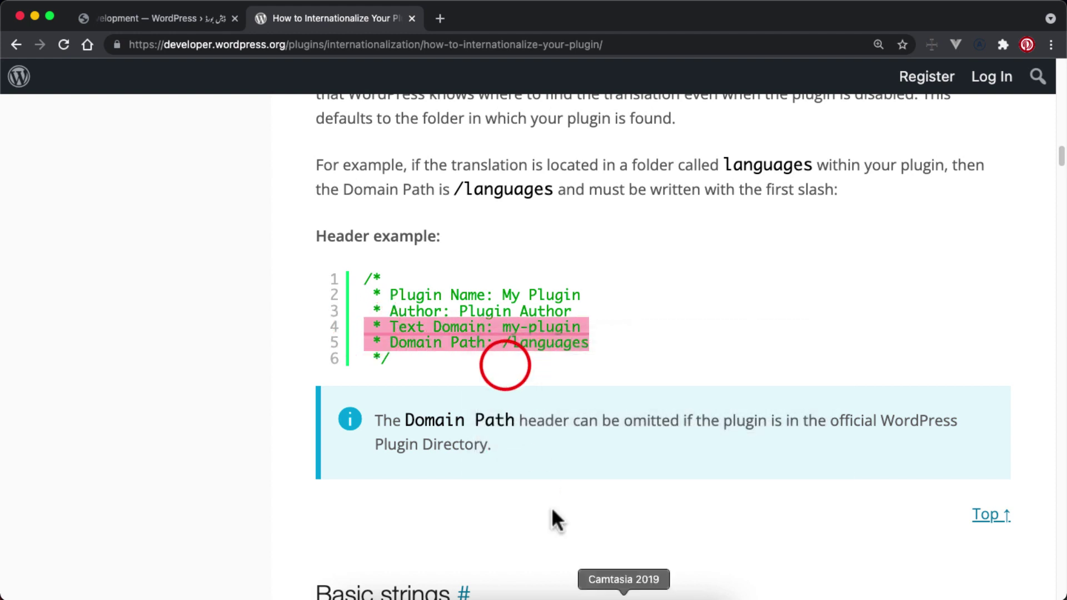
Return to the code editor and paste the copied lines below the plugin header's Description, removing the doubled asterisk before Text Domain.
{"action": "left_click", "coordinate": [585, 592]}
{"action": "left_click", "coordinate": [560, 243]}
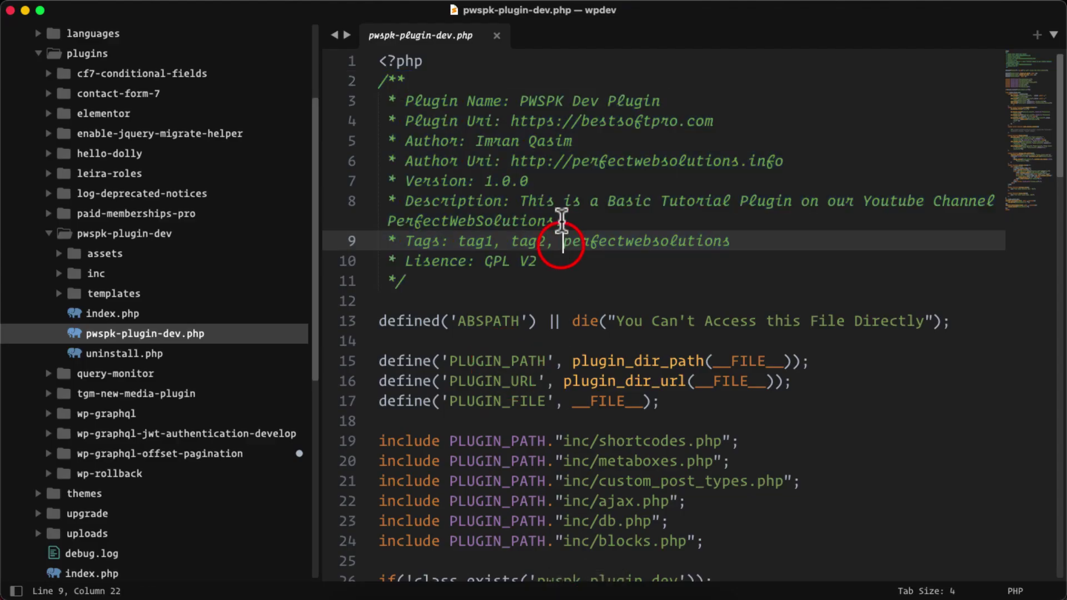
{"action": "left_click", "coordinate": [561, 181]}
{"action": "left_click", "coordinate": [575, 218]}
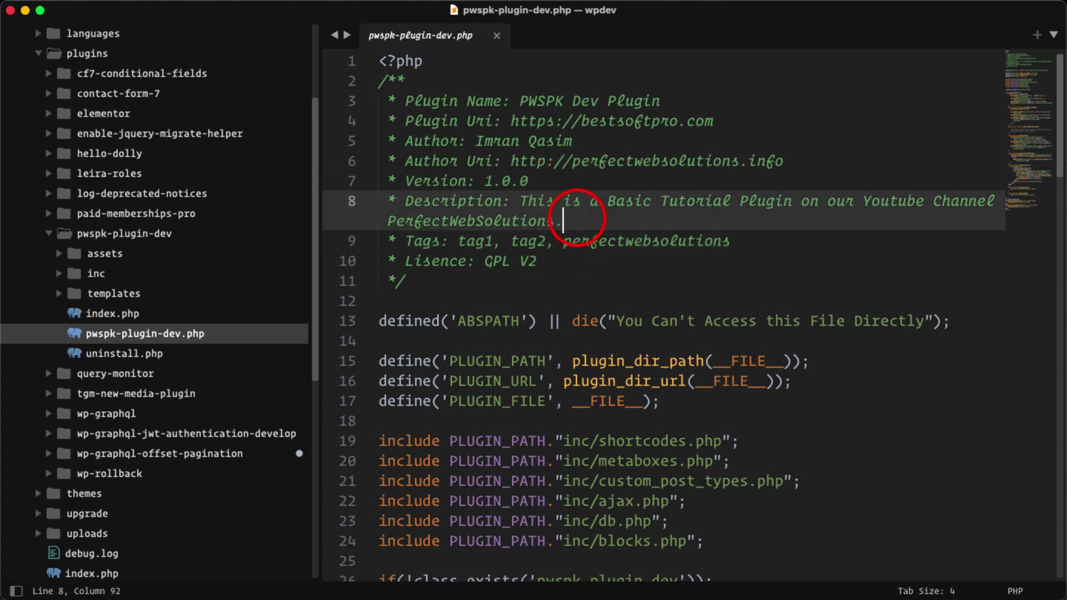
{"action": "key", "text": "Return"}
{"action": "key", "text": "super+v"}
{"action": "left_click", "coordinate": [423, 240]}
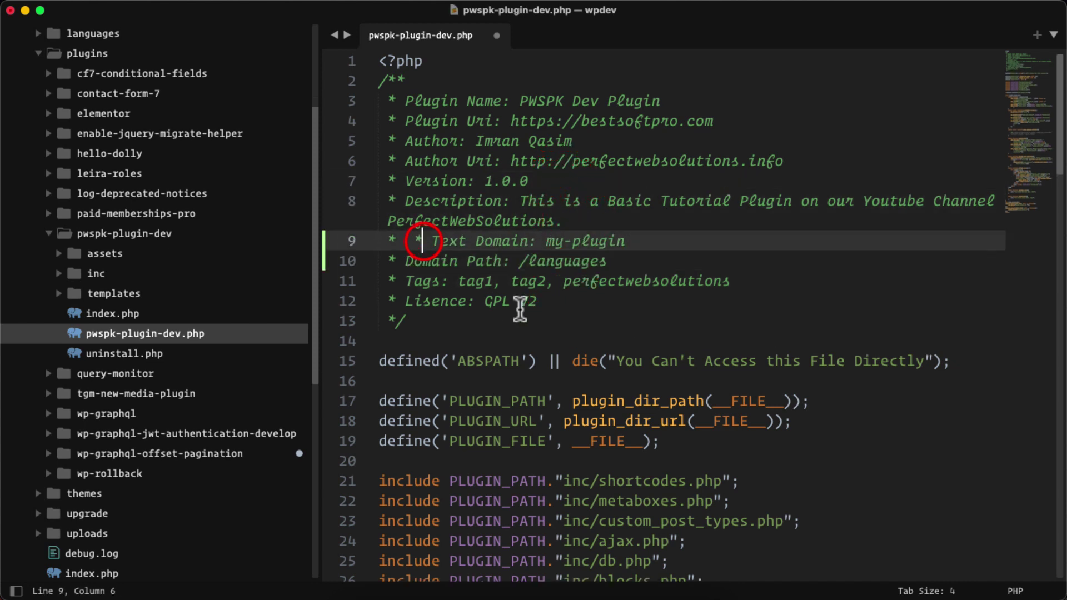
{"action": "key", "text": "BackSpace"}
{"action": "key", "text": "BackSpace"}
{"action": "key", "text": "Delete"}
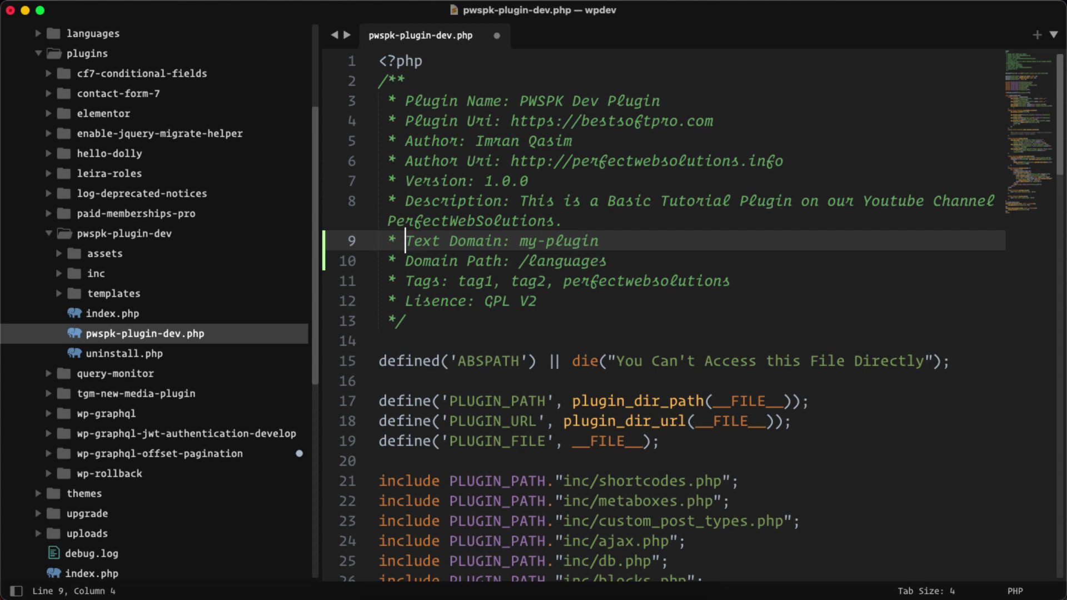
Set the plugin header's Text Domain to pwspk-plugin-dev and save the file.
{"action": "left_click_drag", "start_coordinate": [520, 240], "coordinate": [603, 241]}
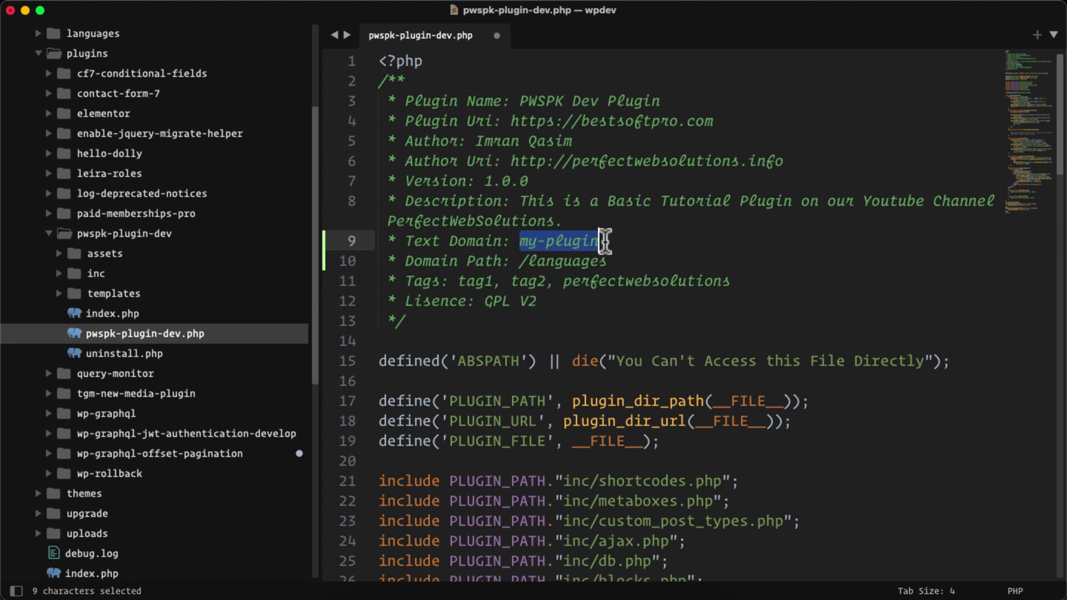
{"action": "type", "text": "pws"}
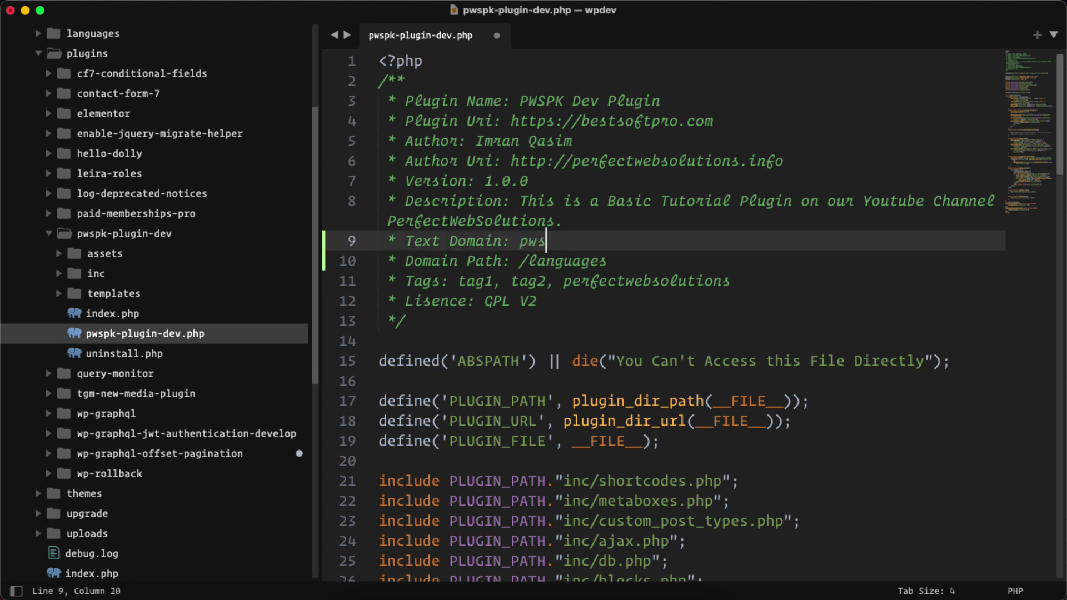
{"action": "type", "text": "pk-plugin-dev"}
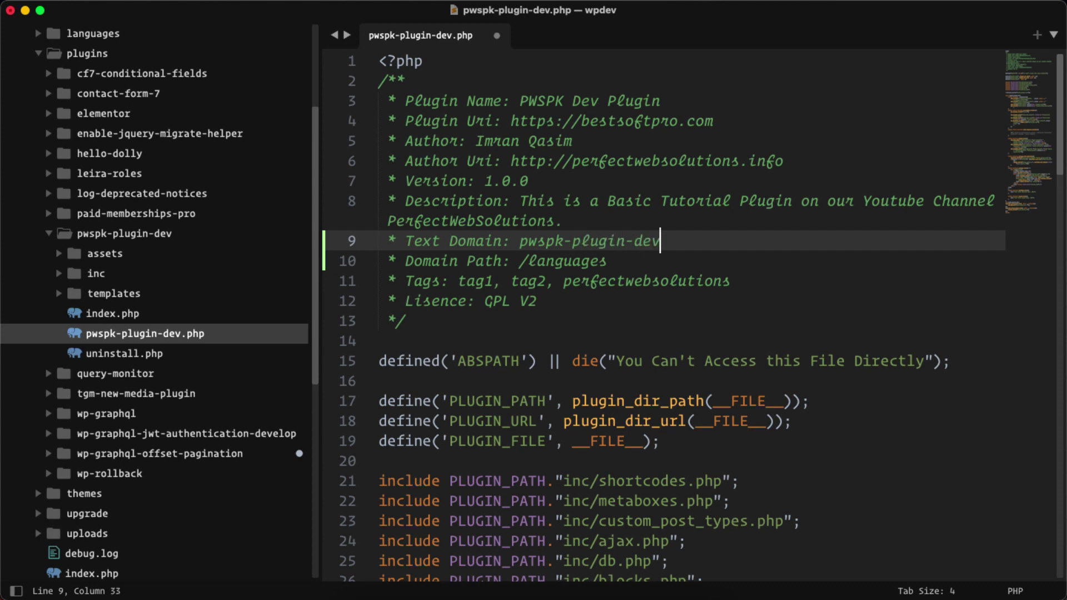
{"action": "key", "text": "super+s"}
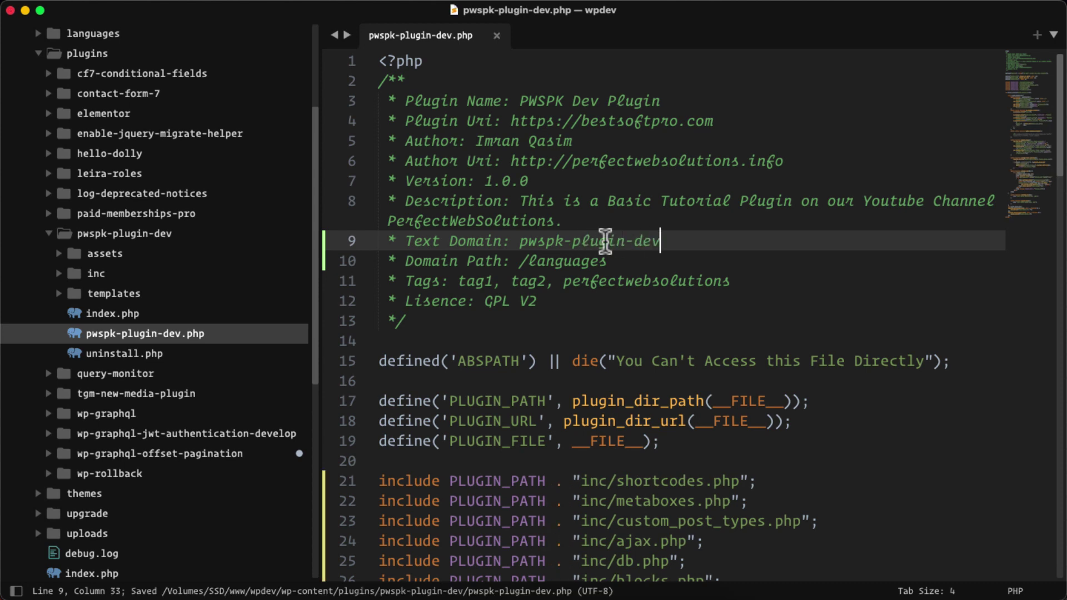
Create a new folder named languages inside the pwspk-plugin-dev plugin folder.
{"action": "left_click", "coordinate": [629, 257]}
{"action": "right_click", "coordinate": [103, 233]}
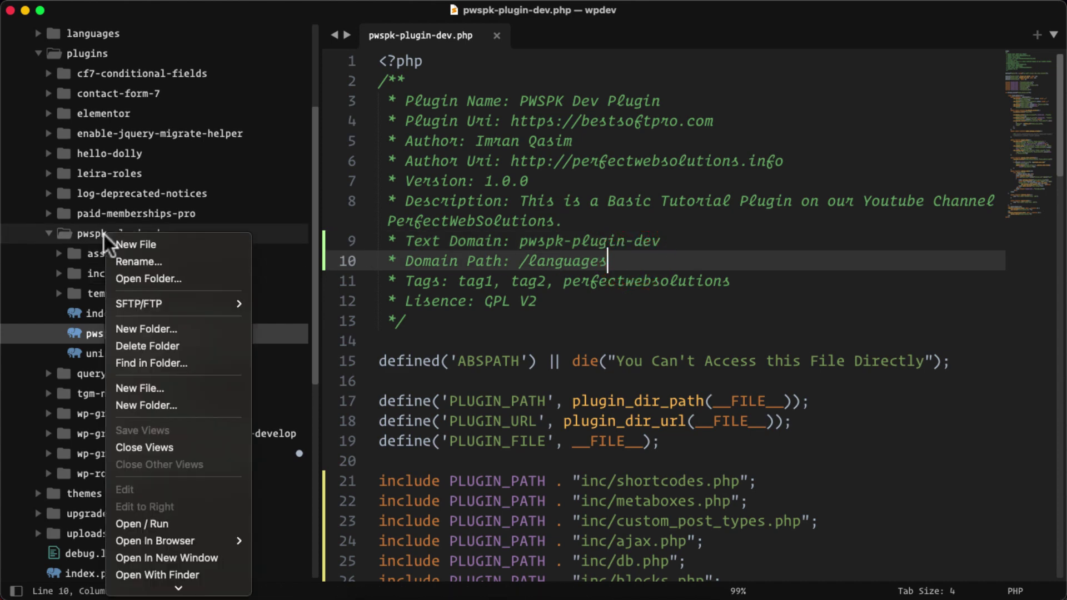
{"action": "scroll", "coordinate": [163, 306], "scroll_direction": "down", "scroll_amount": 10}
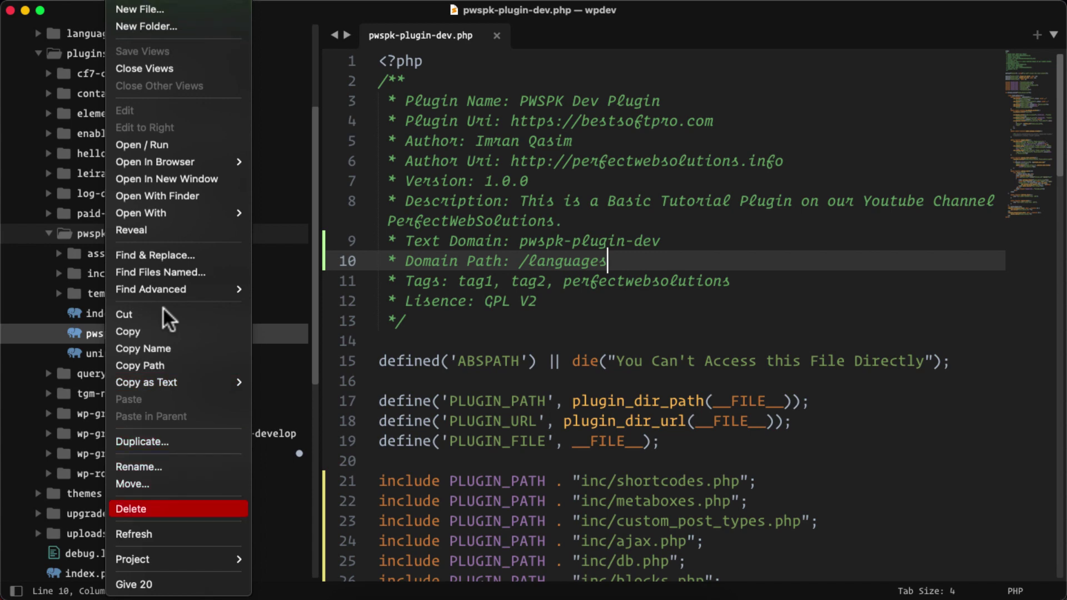
{"action": "scroll", "coordinate": [167, 250], "scroll_direction": "up", "scroll_amount": 5}
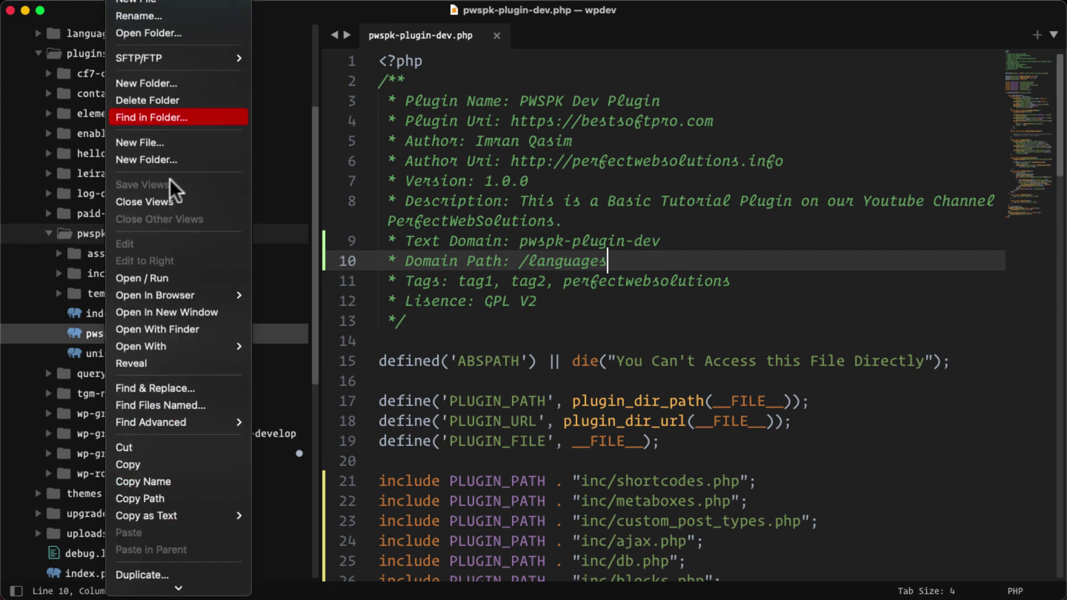
{"action": "left_click", "coordinate": [174, 81]}
{"action": "type", "text": "lang"}
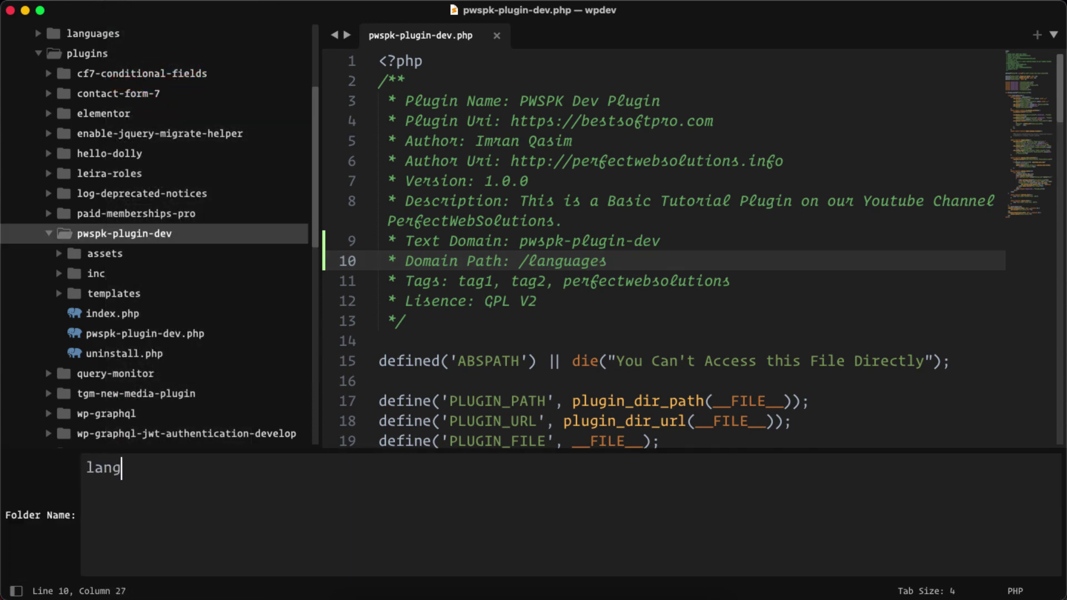
{"action": "type", "text": "uages"}
{"action": "key", "text": "Return"}
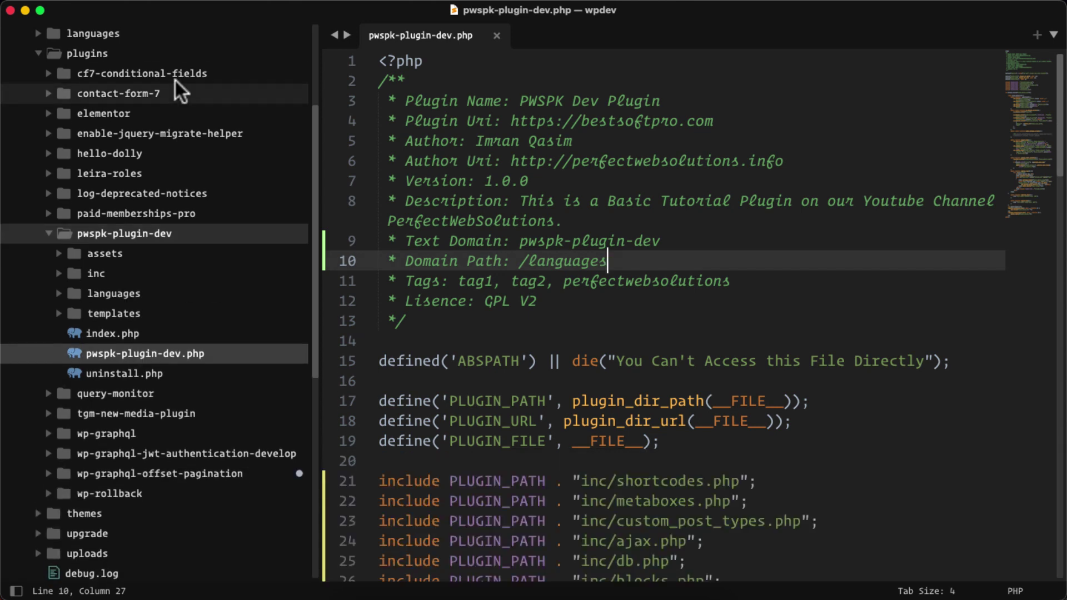
Expand the plugin's languages folder and narrow the folder tree slightly.
{"action": "left_click", "coordinate": [119, 286]}
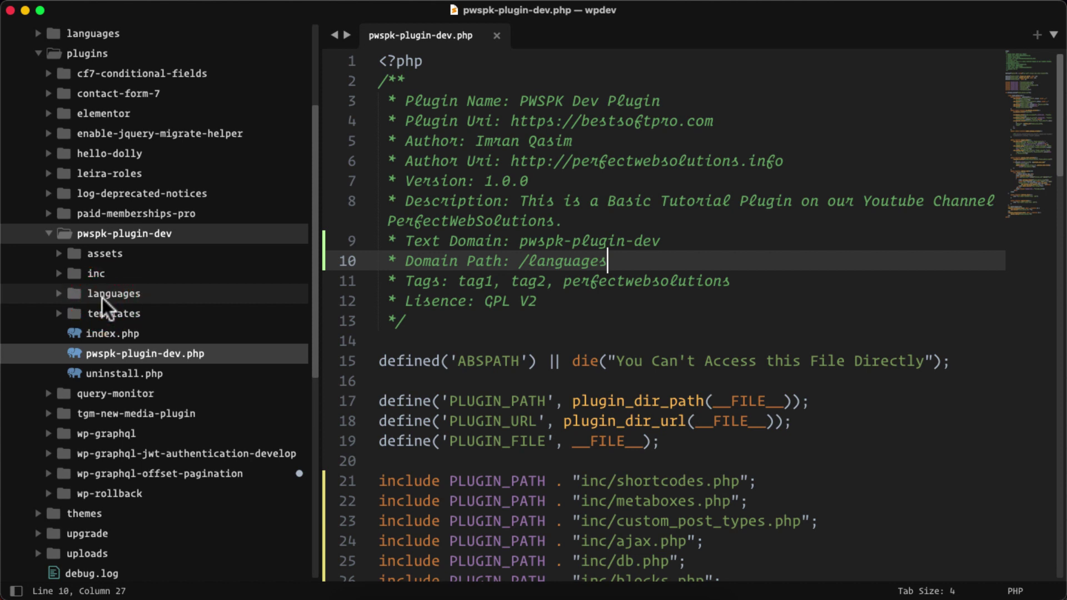
{"action": "left_click", "coordinate": [101, 299]}
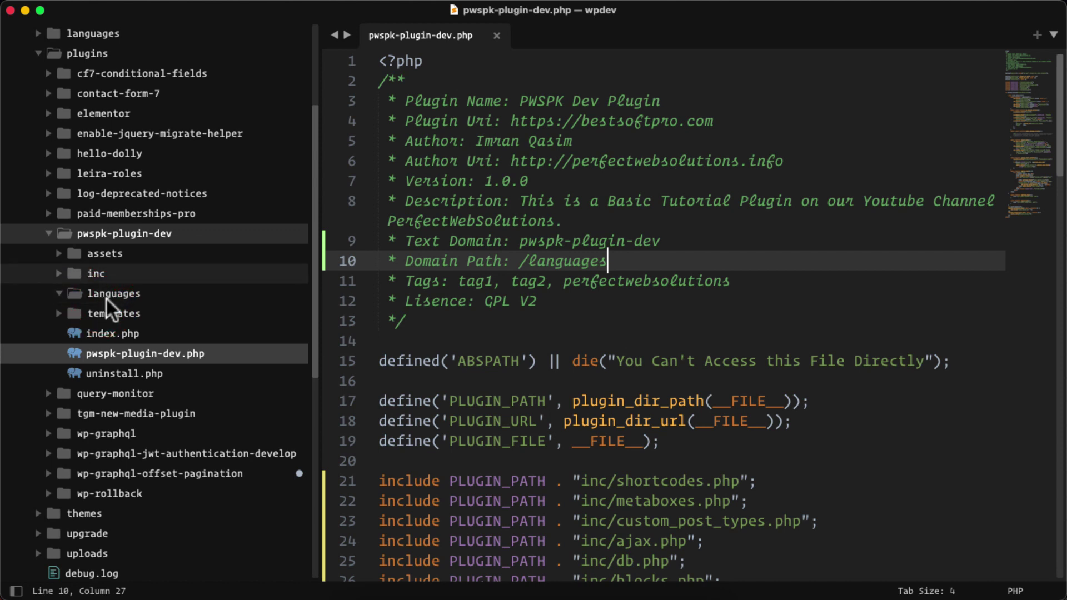
{"action": "left_click_drag", "start_coordinate": [317, 269], "coordinate": [311, 270]}
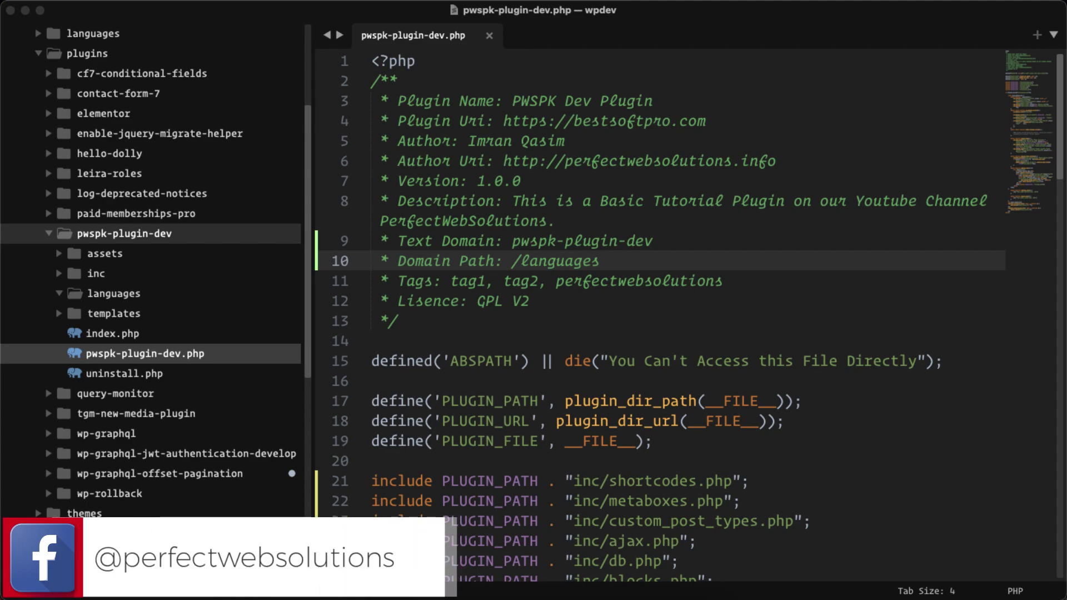
Switch to the browser and open wp-cli.org in a new tab.
{"action": "left_click", "coordinate": [466, 594]}
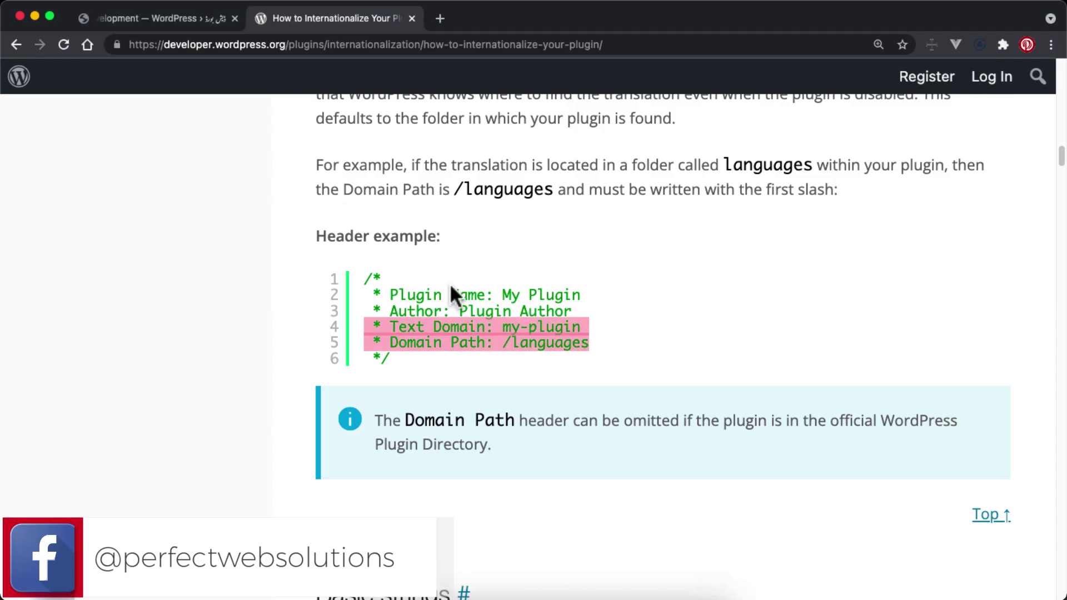
{"action": "left_click", "coordinate": [440, 18]}
{"action": "type", "text": "wp-cli.org"}
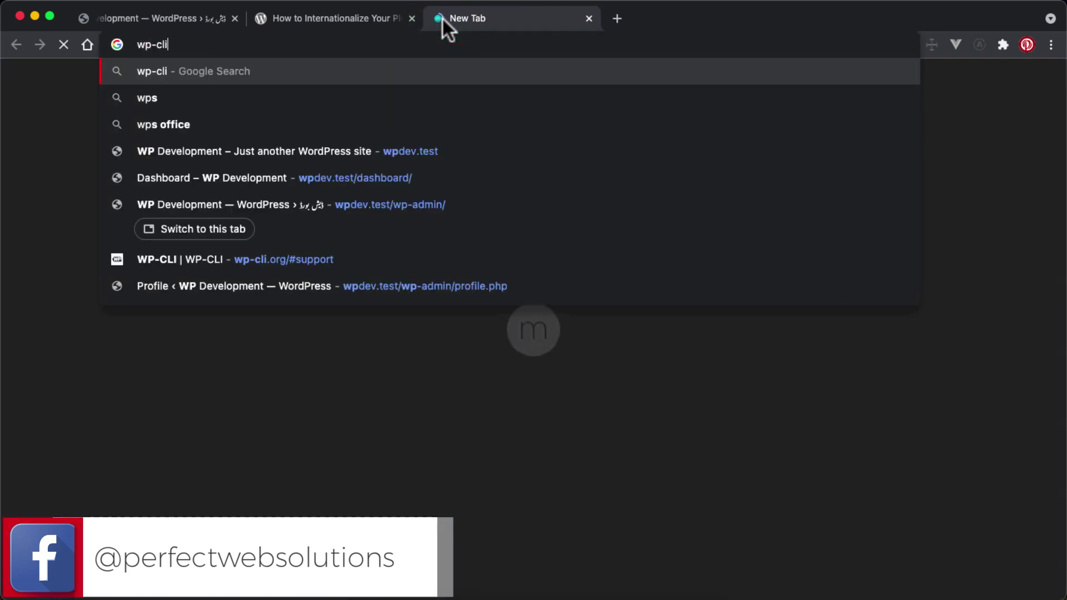
{"action": "key", "text": "Return"}
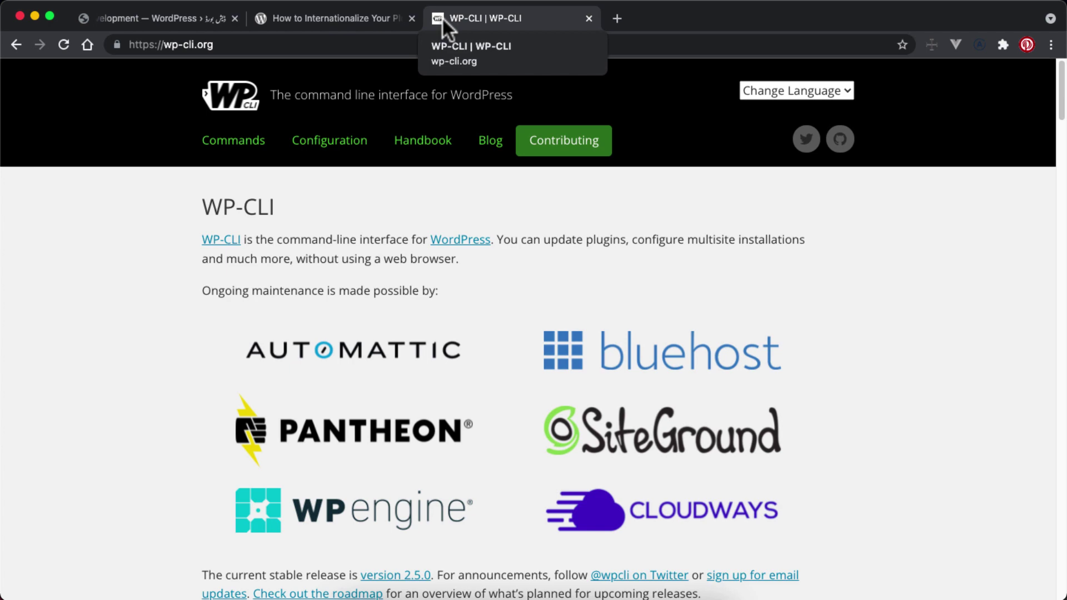
Find the Installing section of the WP-CLI page and open its Composer and Homebrew instructions in new tabs.
{"action": "scroll", "coordinate": [214, 332], "scroll_direction": "down", "scroll_amount": 10}
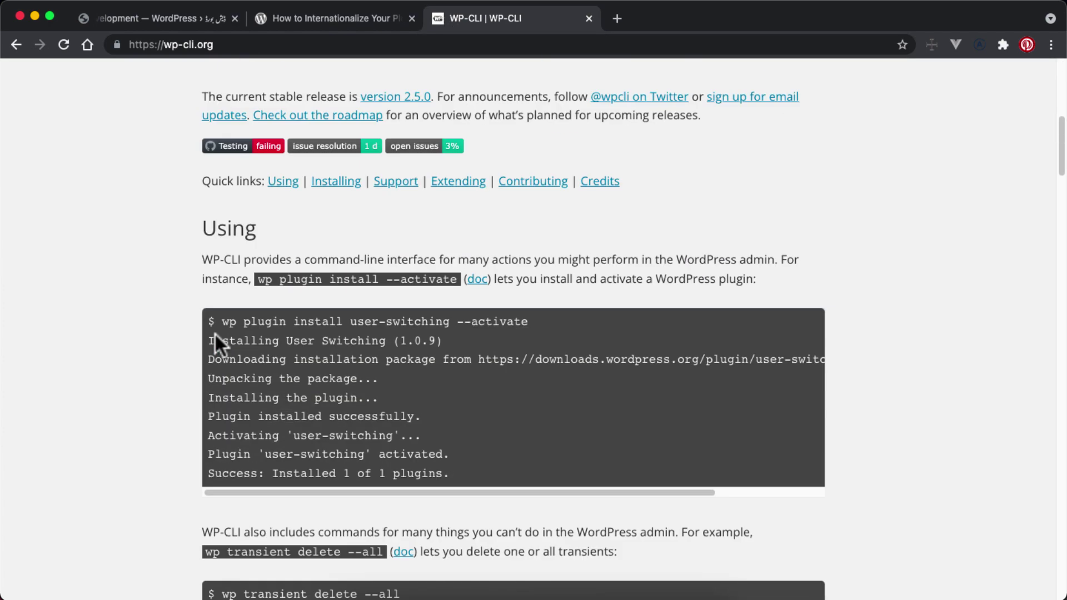
{"action": "scroll", "coordinate": [215, 332], "scroll_direction": "down", "scroll_amount": 12}
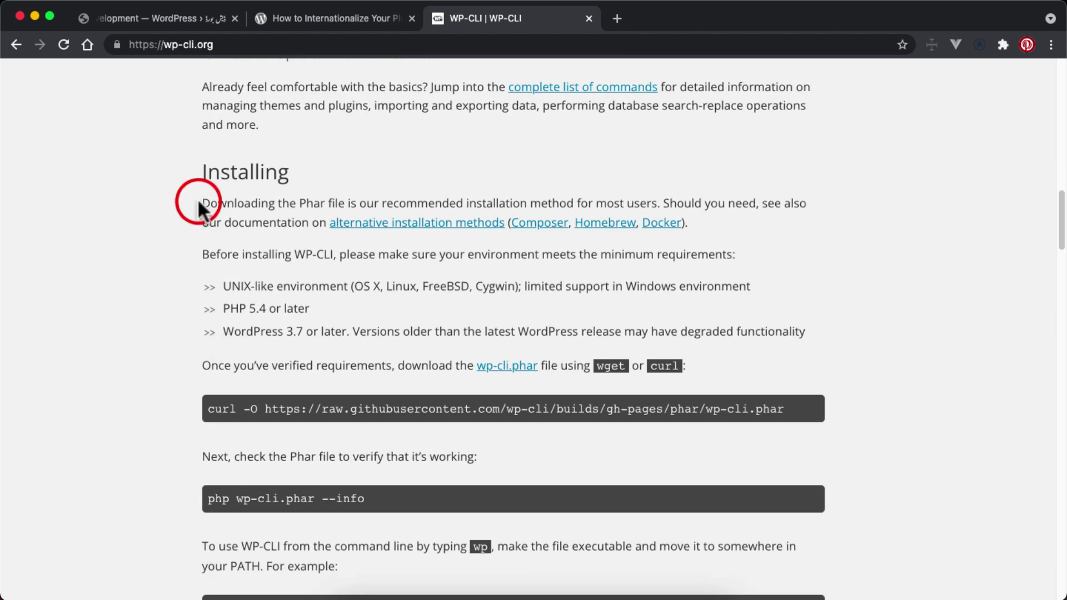
{"action": "left_click_drag", "start_coordinate": [300, 204], "coordinate": [326, 203]}
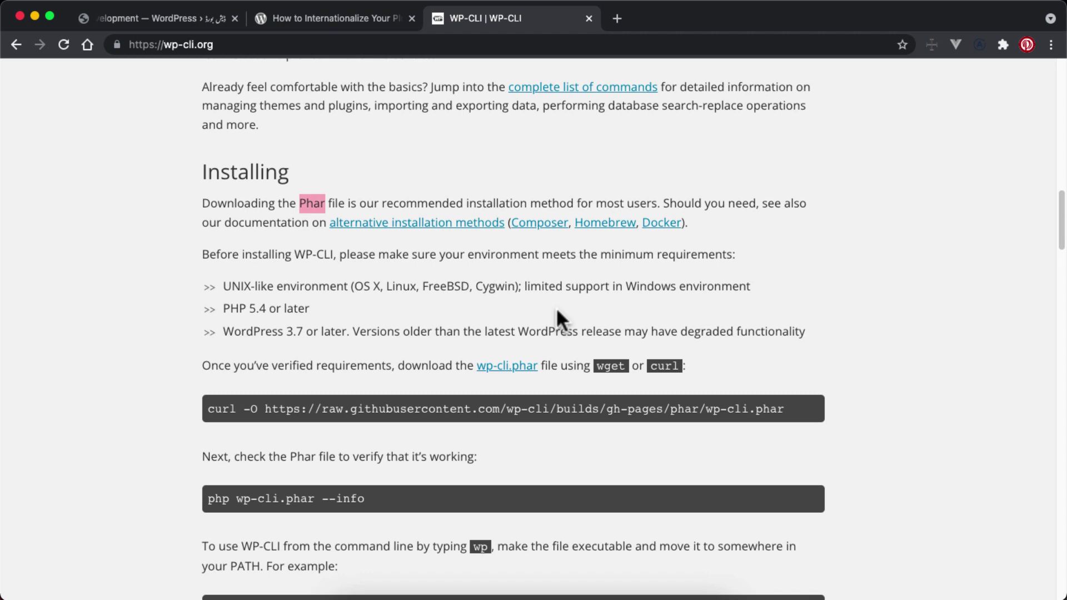
{"action": "right_click", "coordinate": [527, 221]}
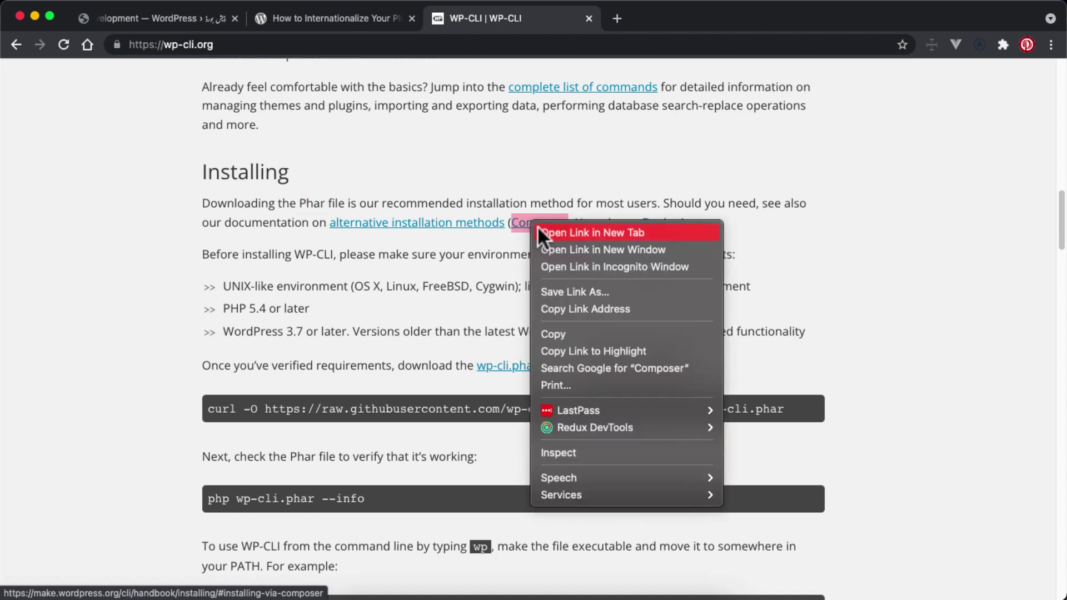
{"action": "left_click", "coordinate": [544, 229]}
{"action": "right_click", "coordinate": [592, 220]}
{"action": "left_click", "coordinate": [595, 228]}
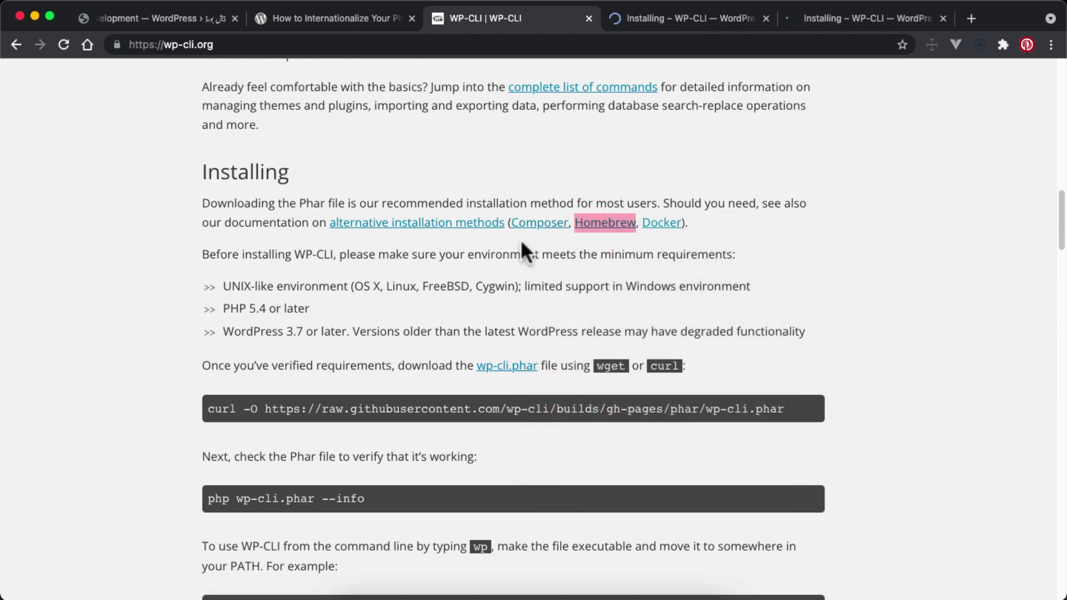
Highlight the curl command for downloading wp-cli.phar, and examine the Installing via Composer instructions at 150% zoom.
{"action": "scroll", "coordinate": [521, 242], "scroll_direction": "down", "scroll_amount": 3}
{"action": "left_click_drag", "start_coordinate": [209, 305], "coordinate": [823, 309]}
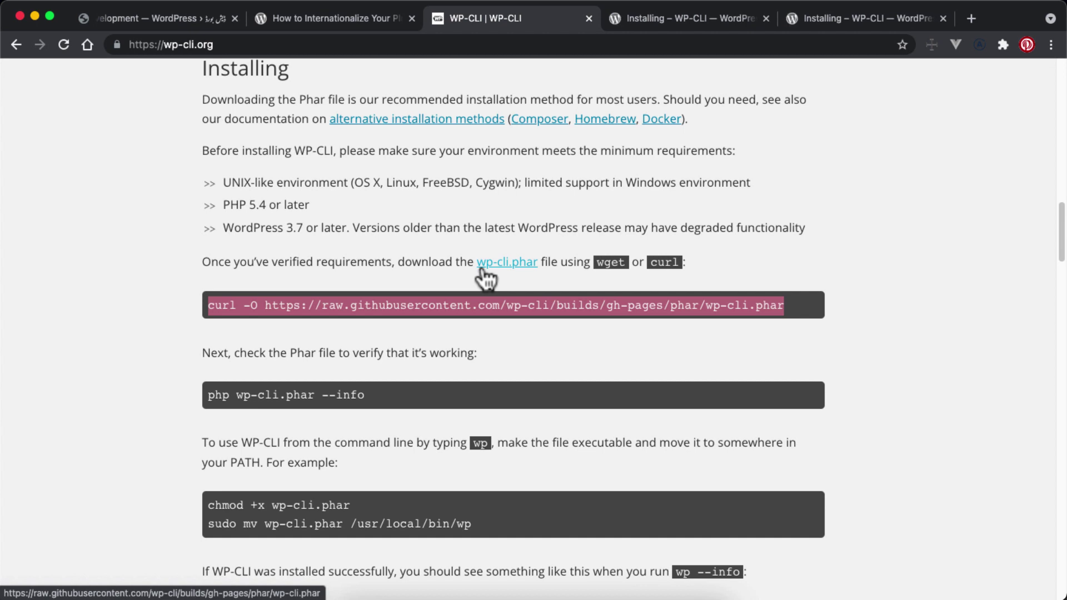
{"action": "left_click", "coordinate": [638, 22]}
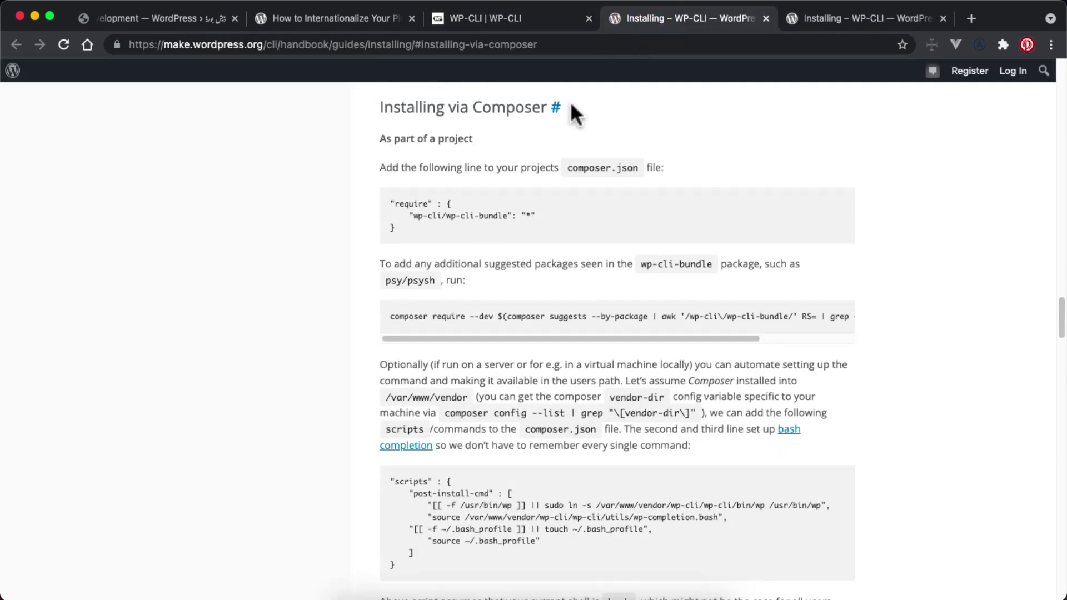
{"action": "key", "text": "super+equal"}
{"action": "key", "text": "super+equal"}
{"action": "key", "text": "super+equal"}
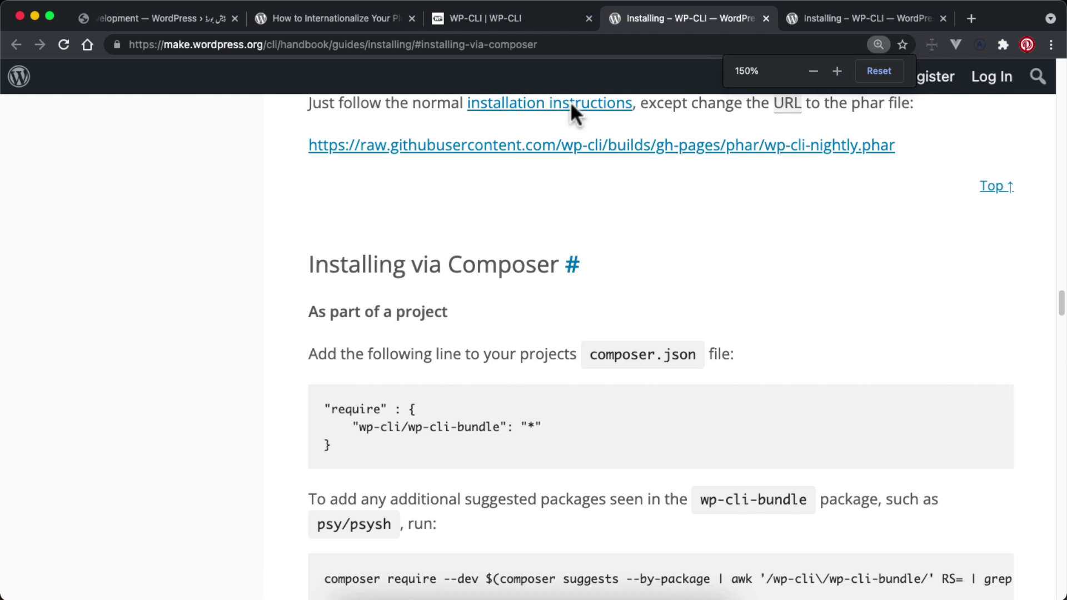
{"action": "scroll", "coordinate": [563, 301], "scroll_direction": "down", "scroll_amount": 4}
{"action": "scroll", "coordinate": [563, 301], "scroll_direction": "up", "scroll_amount": 4}
{"action": "scroll", "coordinate": [563, 301], "scroll_direction": "down", "scroll_amount": 2}
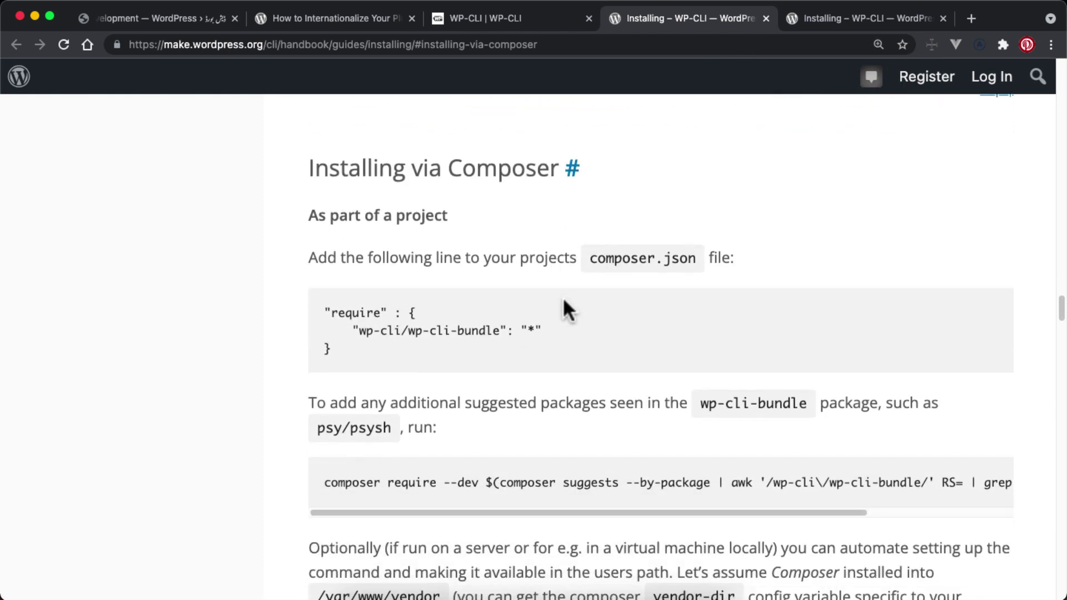
{"action": "scroll", "coordinate": [562, 305], "scroll_direction": "down", "scroll_amount": 2}
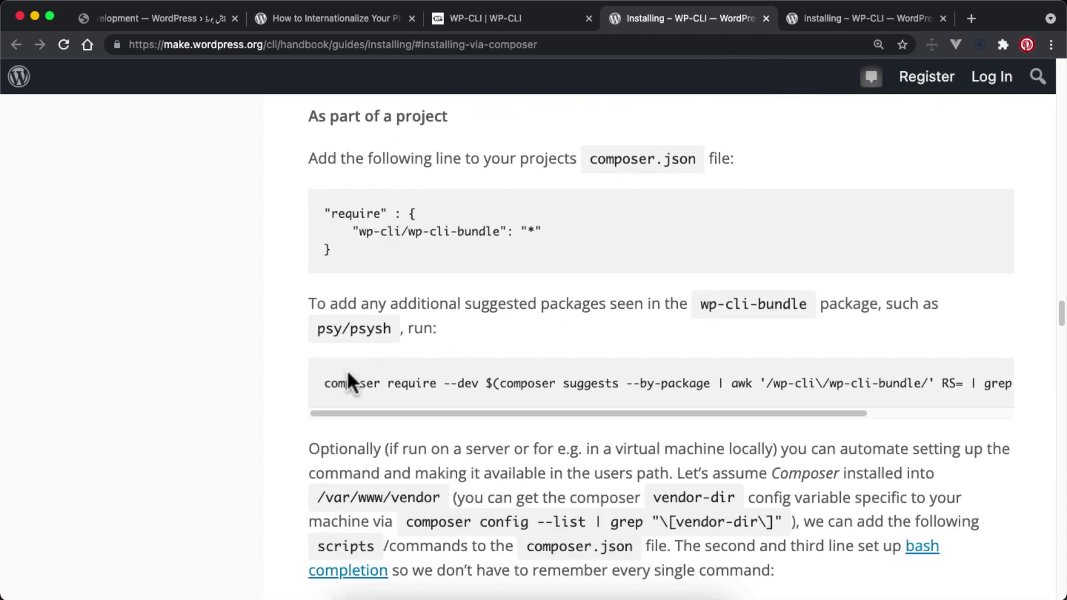
{"action": "left_click_drag", "start_coordinate": [324, 384], "coordinate": [1028, 392]}
{"action": "scroll", "coordinate": [672, 243], "scroll_direction": "down", "scroll_amount": 5}
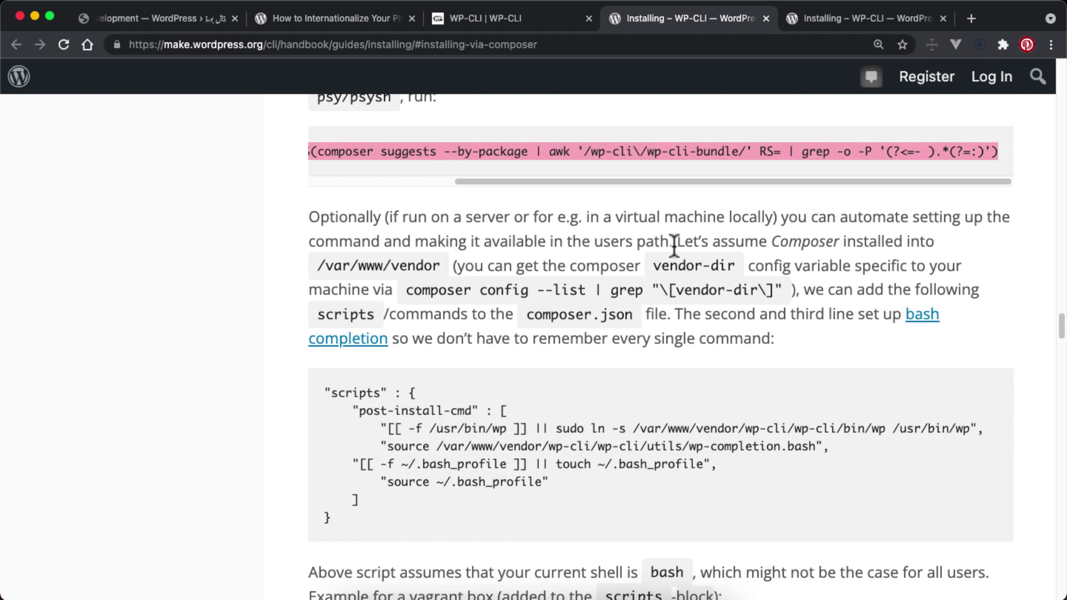
Examine the Homebrew and Windows installation instructions, highlighting brew install wp-cli and the php line for wp.bat.
{"action": "left_click", "coordinate": [821, 28]}
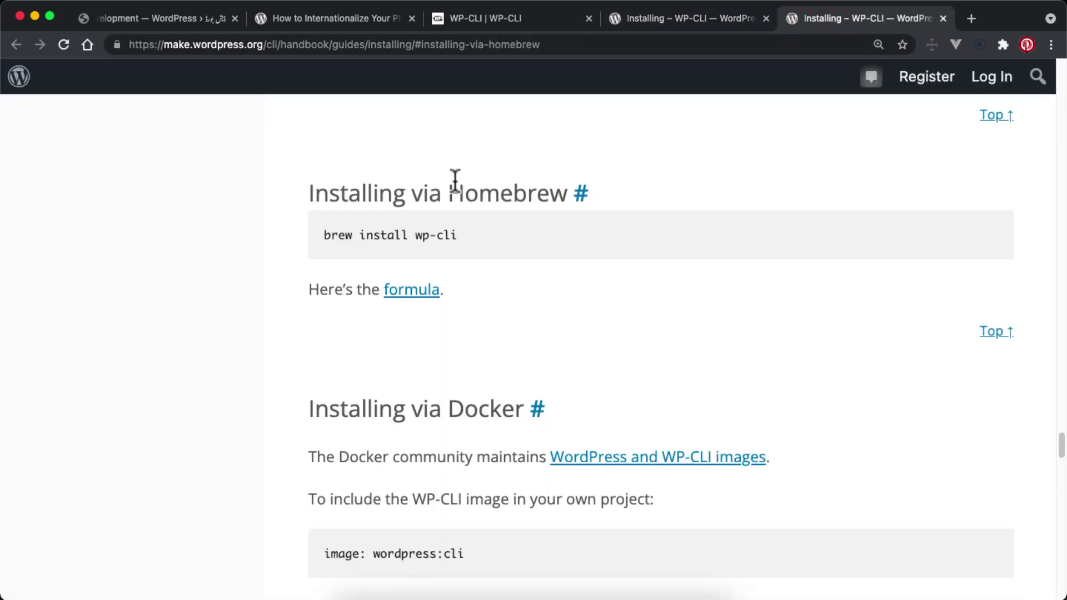
{"action": "left_click_drag", "start_coordinate": [319, 236], "coordinate": [464, 236]}
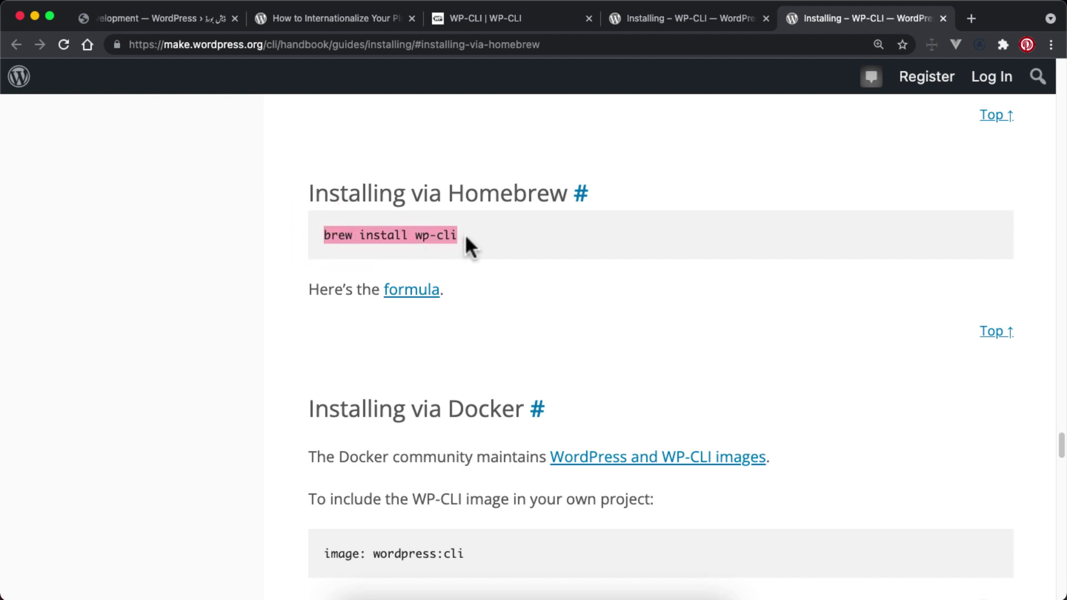
{"action": "scroll", "coordinate": [465, 234], "scroll_direction": "down", "scroll_amount": 7}
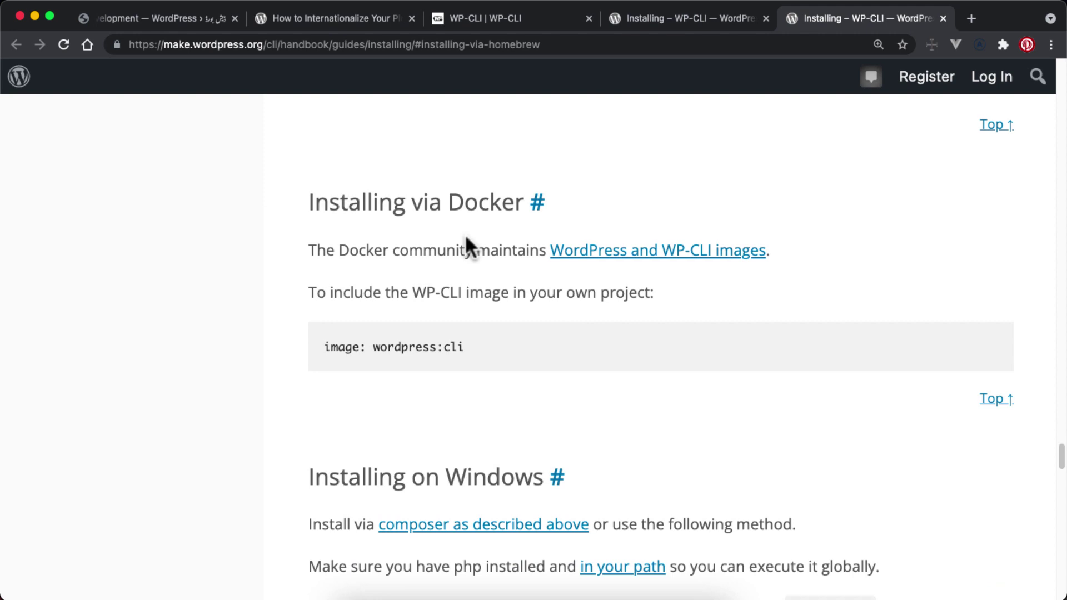
{"action": "scroll", "coordinate": [464, 234], "scroll_direction": "down", "scroll_amount": 8}
{"action": "scroll", "coordinate": [241, 423], "scroll_direction": "down", "scroll_amount": 3}
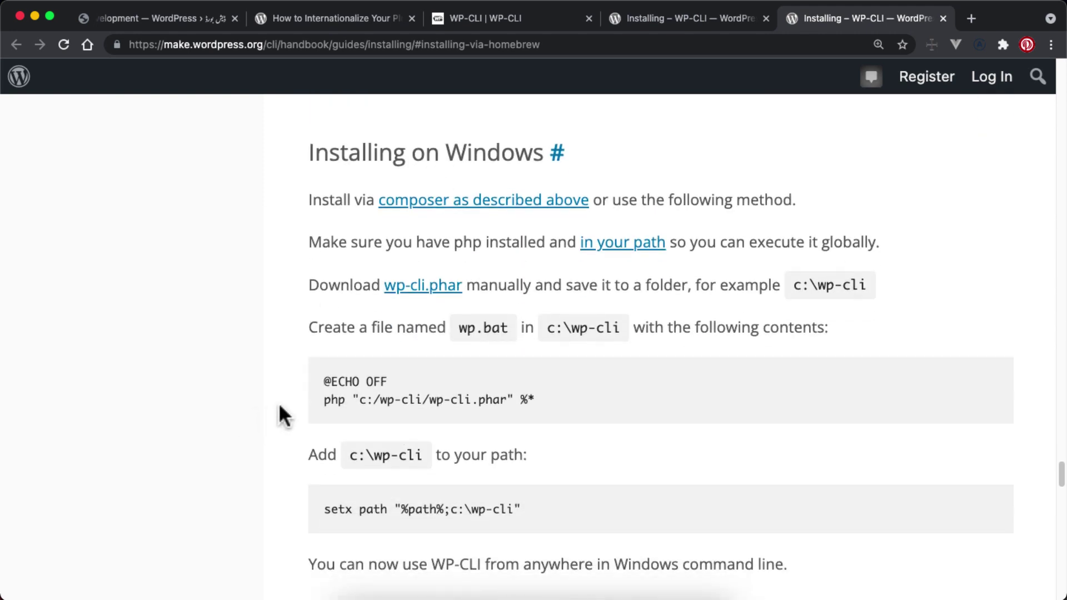
{"action": "left_click_drag", "start_coordinate": [317, 397], "coordinate": [501, 395]}
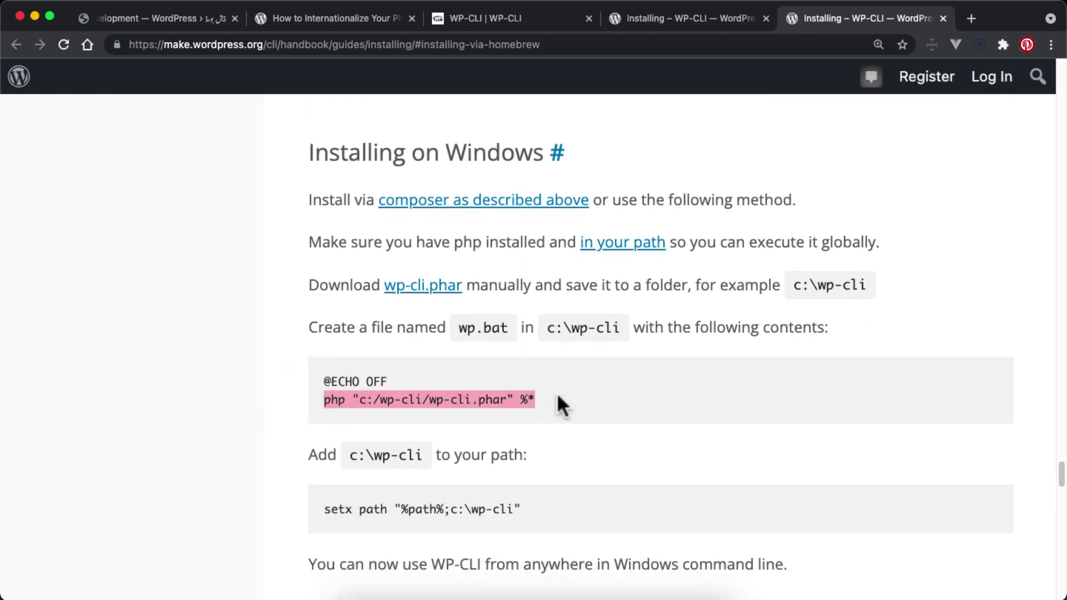
Return to the WP-CLI page and highlight the php wp-cli.phar --info verification command.
{"action": "left_click", "coordinate": [611, 18]}
{"action": "left_click", "coordinate": [512, 16]}
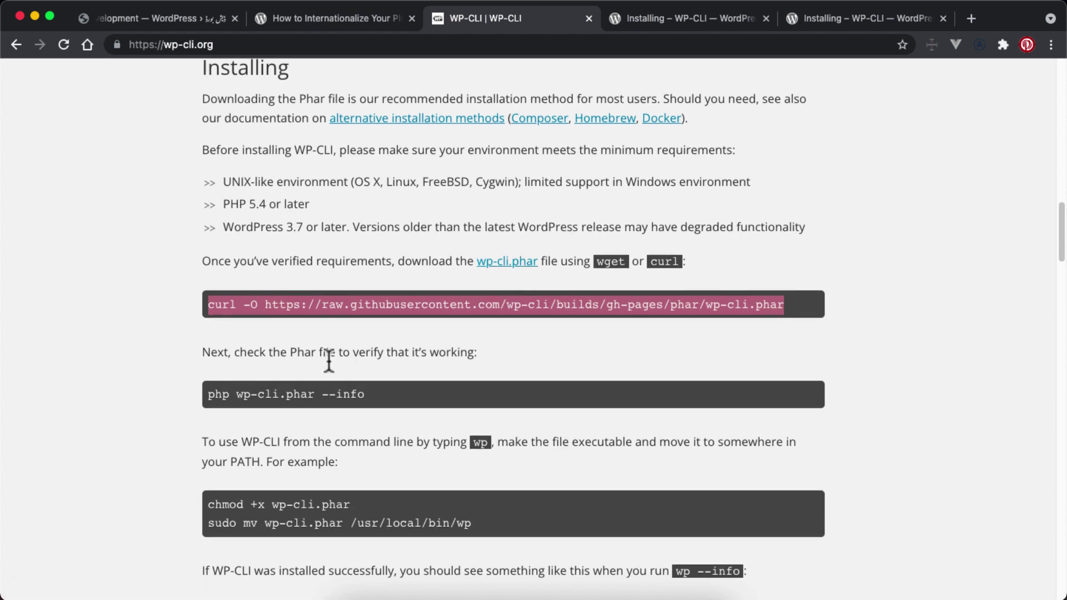
{"action": "scroll", "coordinate": [328, 361], "scroll_direction": "down", "scroll_amount": 1}
{"action": "left_click_drag", "start_coordinate": [207, 368], "coordinate": [371, 368]}
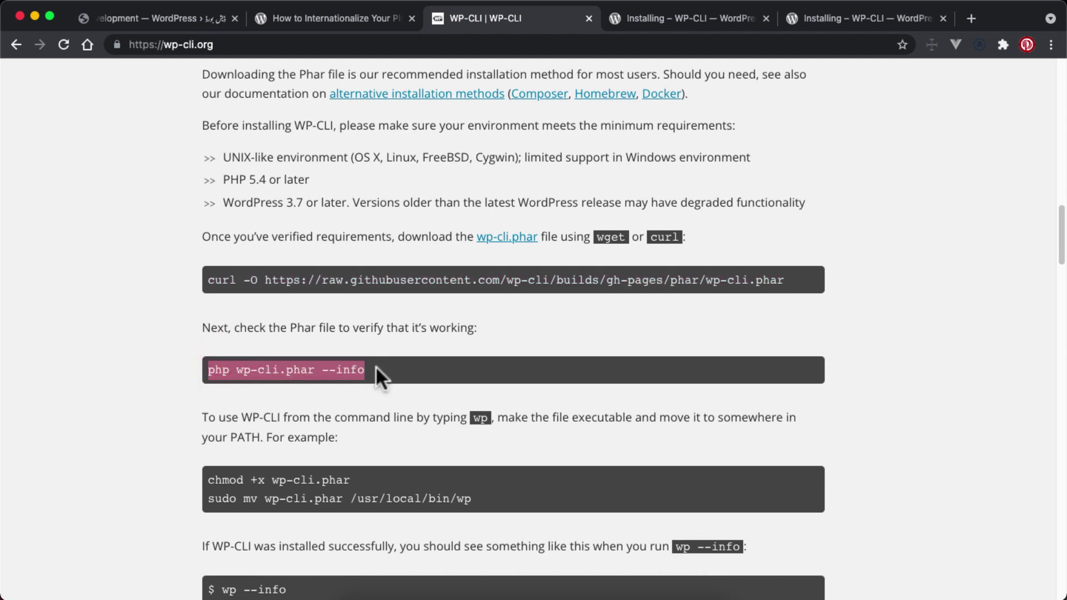
{"action": "left_click", "coordinate": [398, 369]}
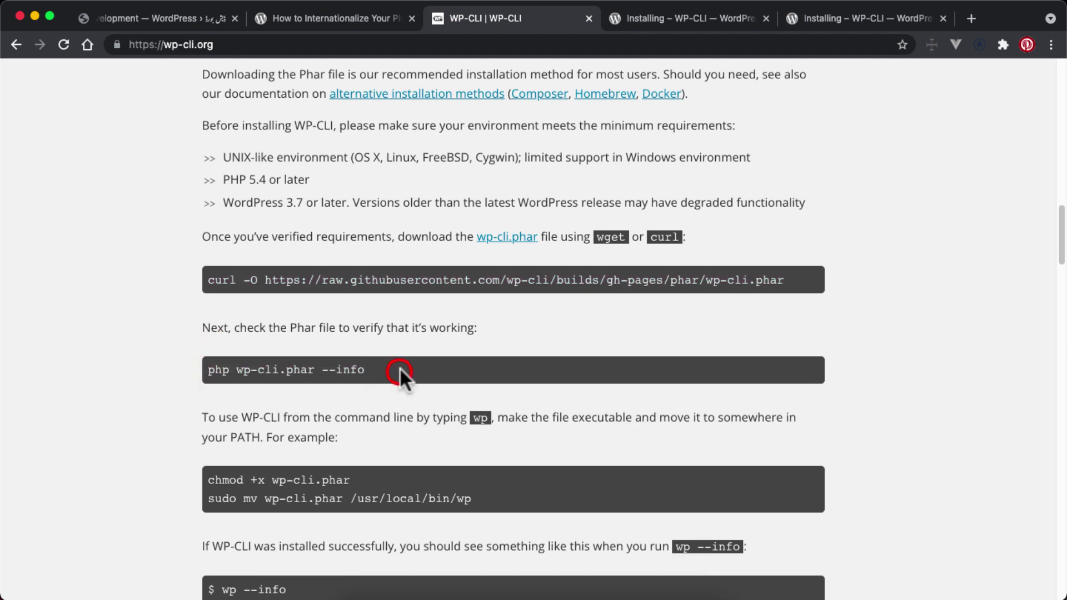
Download wp-cli.phar from its link and save it in the www/wpdev folder on the SSD drive.
{"action": "left_click", "coordinate": [508, 239]}
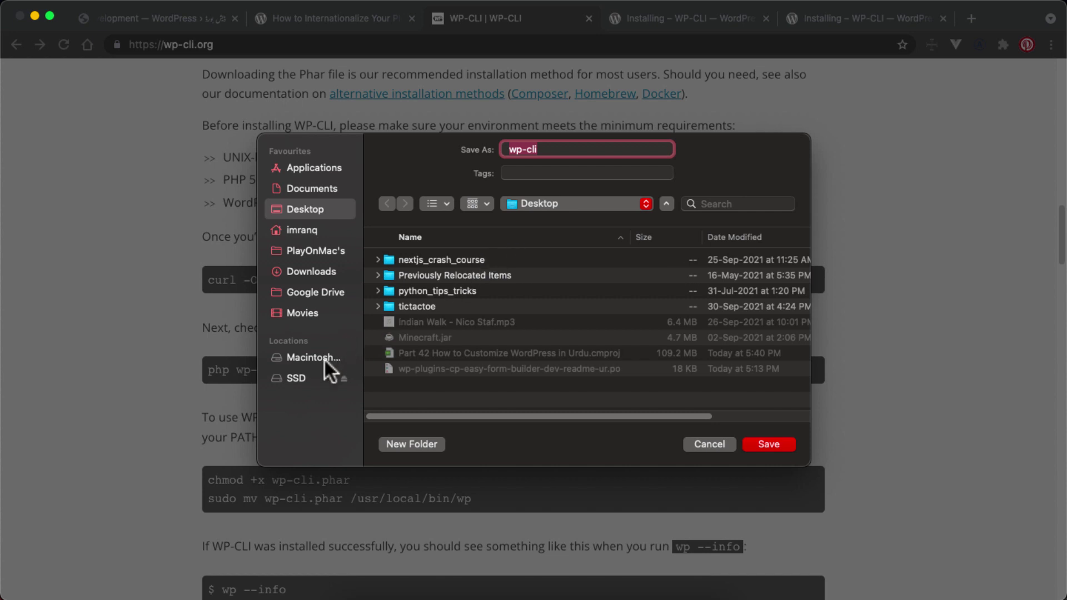
{"action": "left_click", "coordinate": [309, 373]}
{"action": "scroll", "coordinate": [505, 348], "scroll_direction": "down", "scroll_amount": 5}
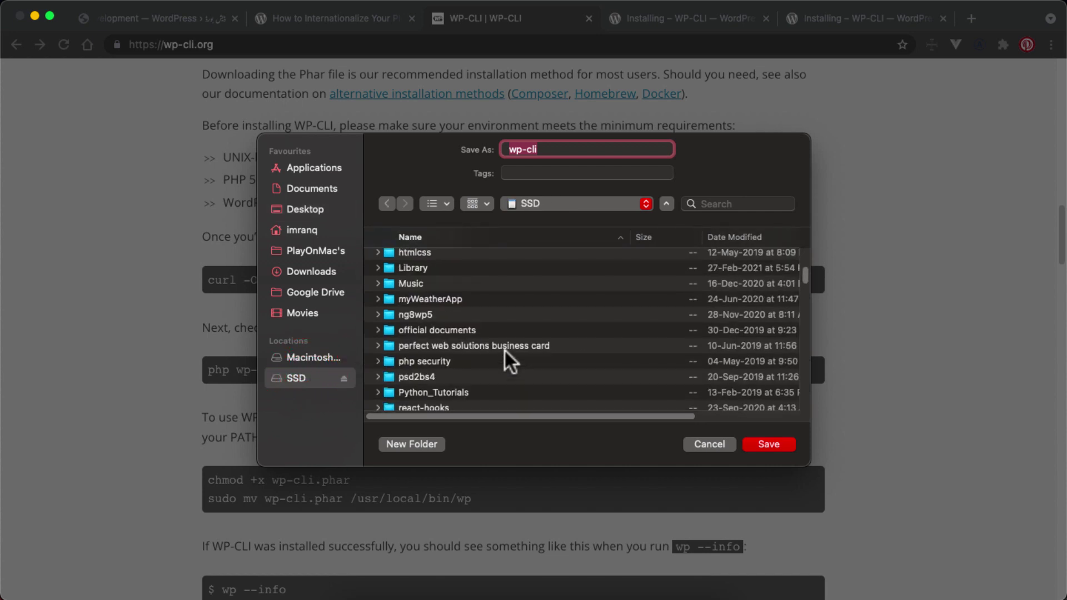
{"action": "scroll", "coordinate": [505, 348], "scroll_direction": "down", "scroll_amount": 10}
{"action": "mouse_move", "coordinate": [801, 312]}
{"action": "left_mouse_down"}
{"action": "mouse_move", "coordinate": [802, 348]}
{"action": "mouse_move", "coordinate": [792, 234]}
{"action": "mouse_move", "coordinate": [793, 299]}
{"action": "left_mouse_up"}
{"action": "double_click", "coordinate": [418, 261]}
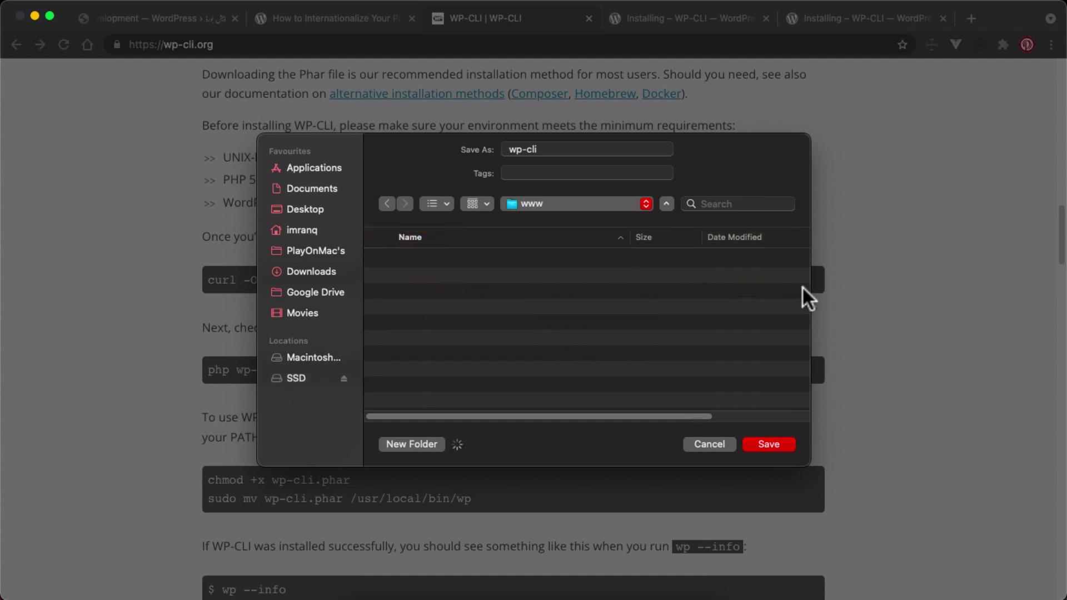
{"action": "left_click_drag", "start_coordinate": [801, 286], "coordinate": [807, 338]}
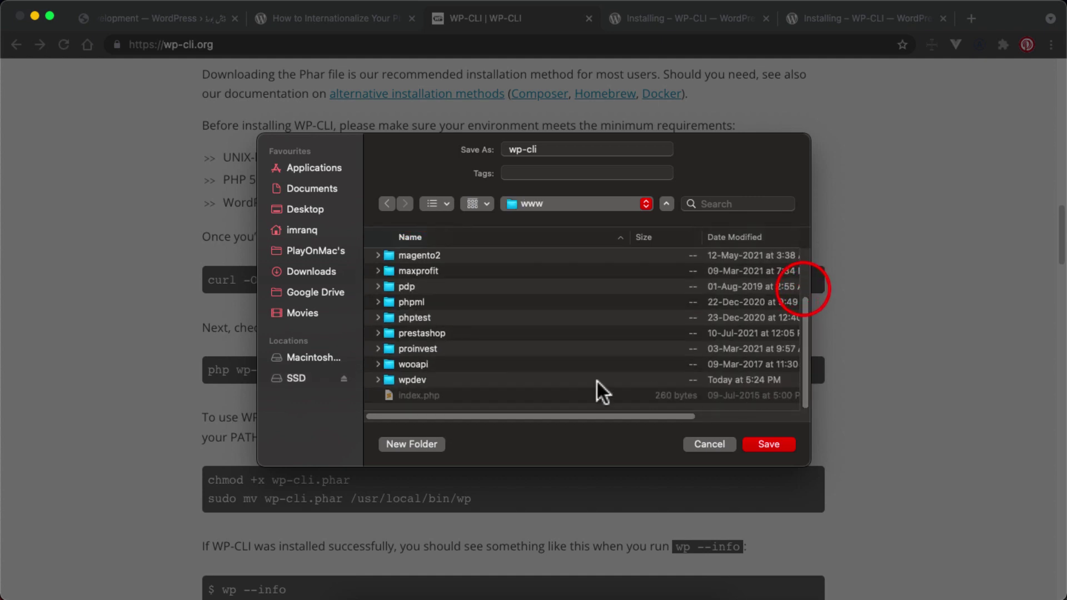
{"action": "double_click", "coordinate": [433, 379]}
{"action": "left_click", "coordinate": [758, 439]}
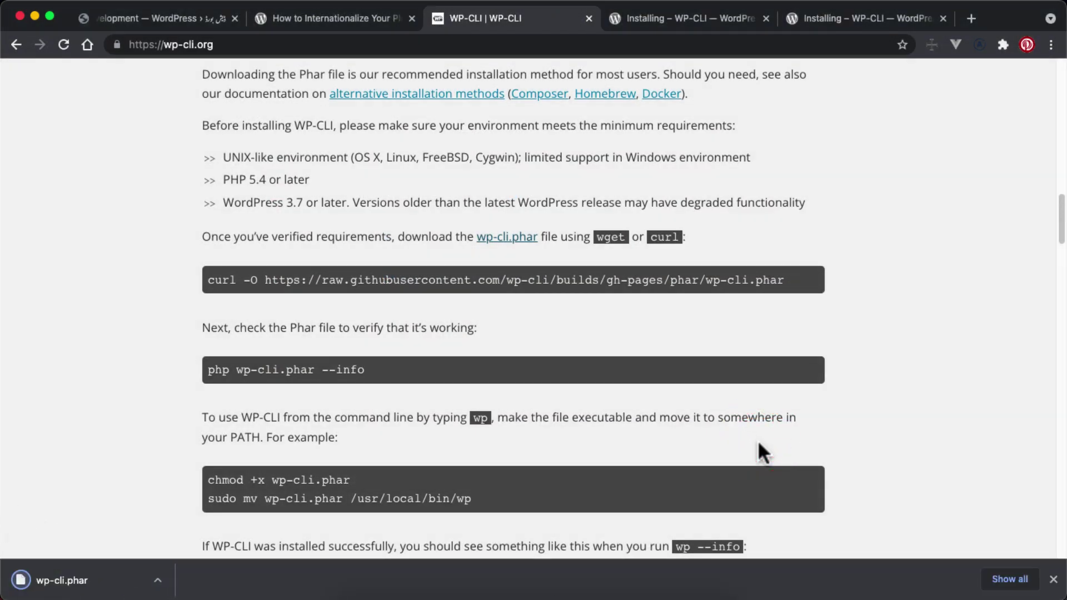
Switch to Terminal, enlarge its window and change the working directory to ~/www/wpdev.
{"action": "left_click", "coordinate": [550, 595]}
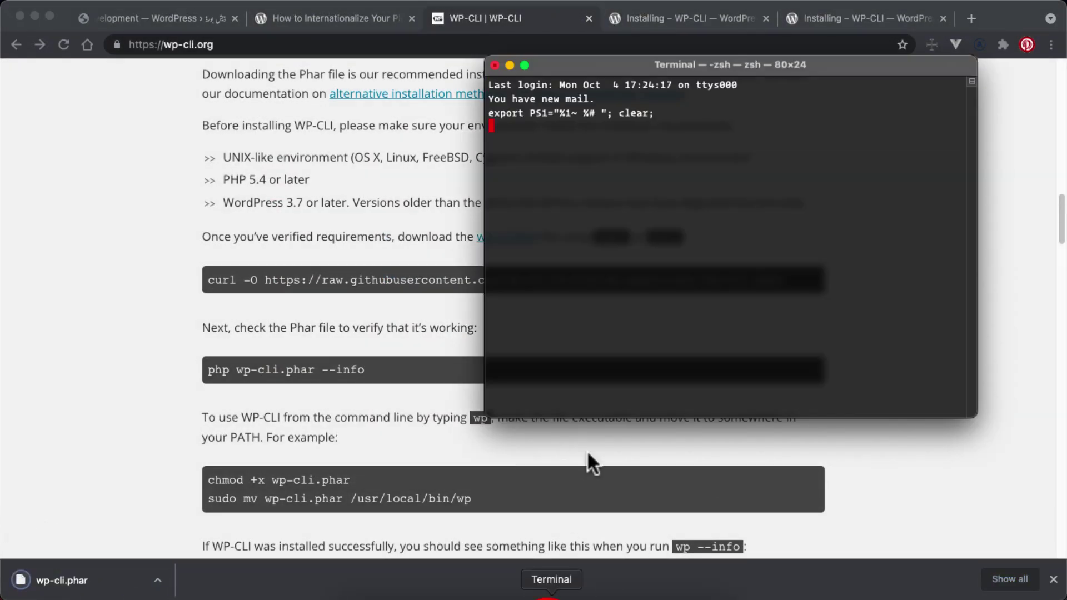
{"action": "double_click", "coordinate": [678, 64]}
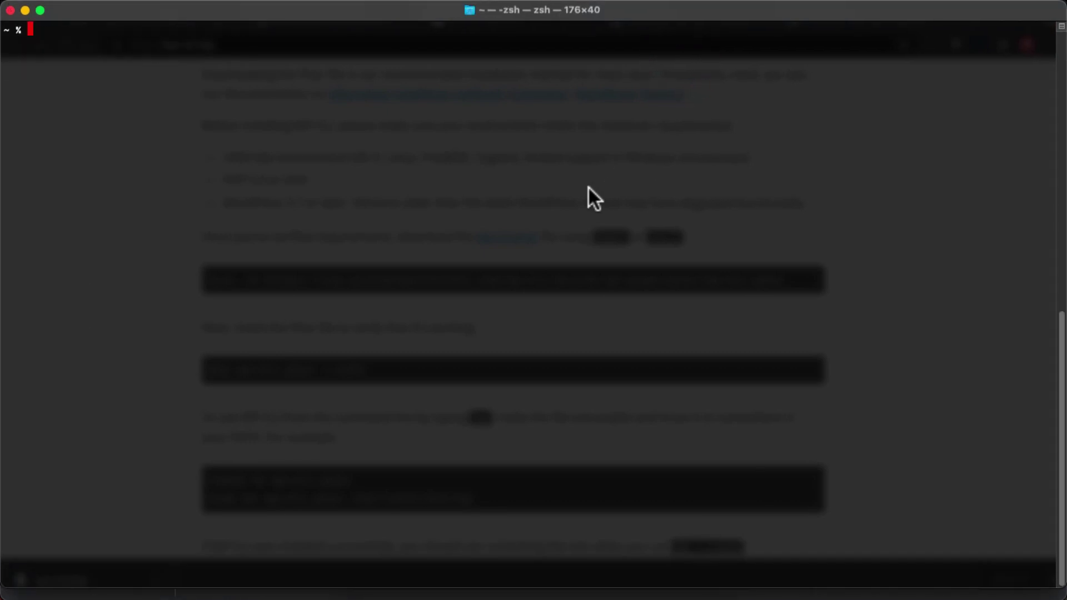
{"action": "type", "text": "cs"}
{"action": "key", "text": "BackSpace"}
{"action": "type", "text": "d ~/www/wpdev"}
{"action": "key", "text": "Return"}
List the wpdev folder's files with ls and ls -l, and highlight the wp-cli.phar entry.
{"action": "type", "text": "ls"}
{"action": "key", "text": "Return"}
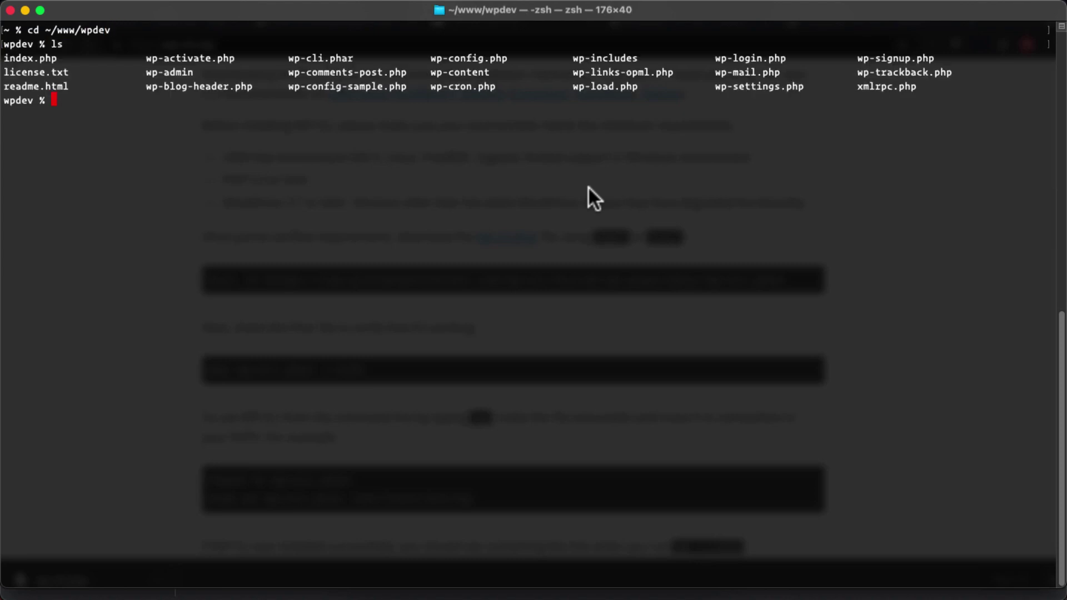
{"action": "type", "text": "ls =l"}
{"action": "key", "text": "Return"}
{"action": "type", "text": "ls -l"}
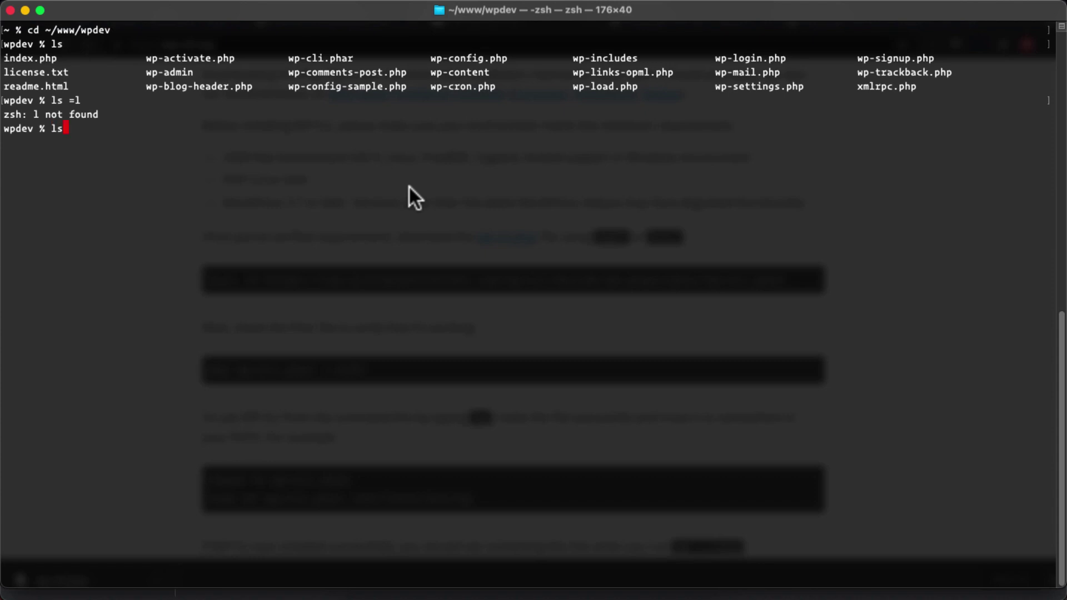
{"action": "key", "text": "Return"}
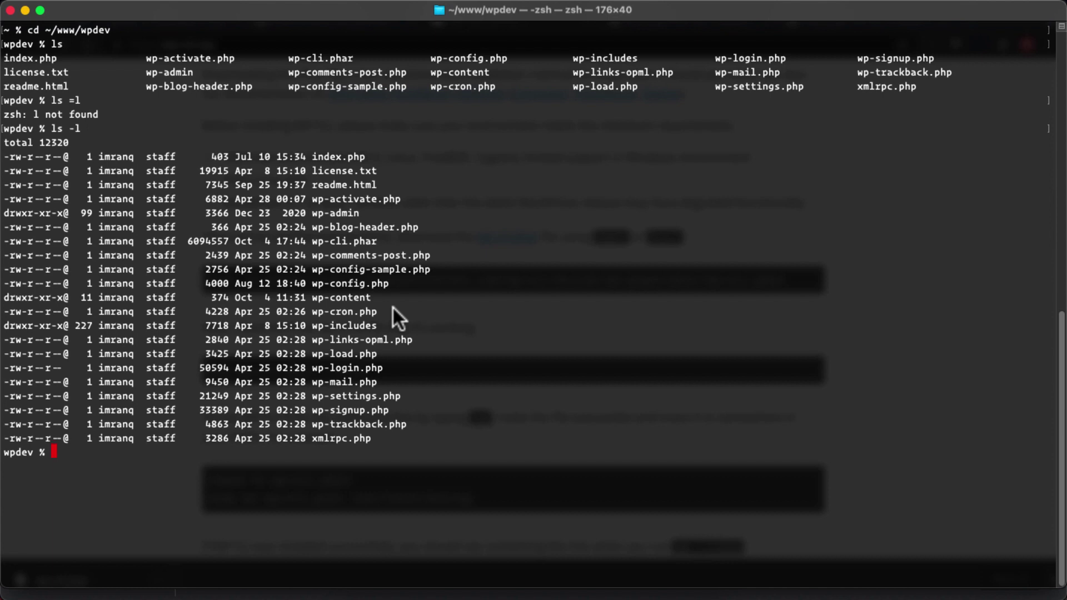
{"action": "left_click_drag", "start_coordinate": [389, 241], "coordinate": [3, 240]}
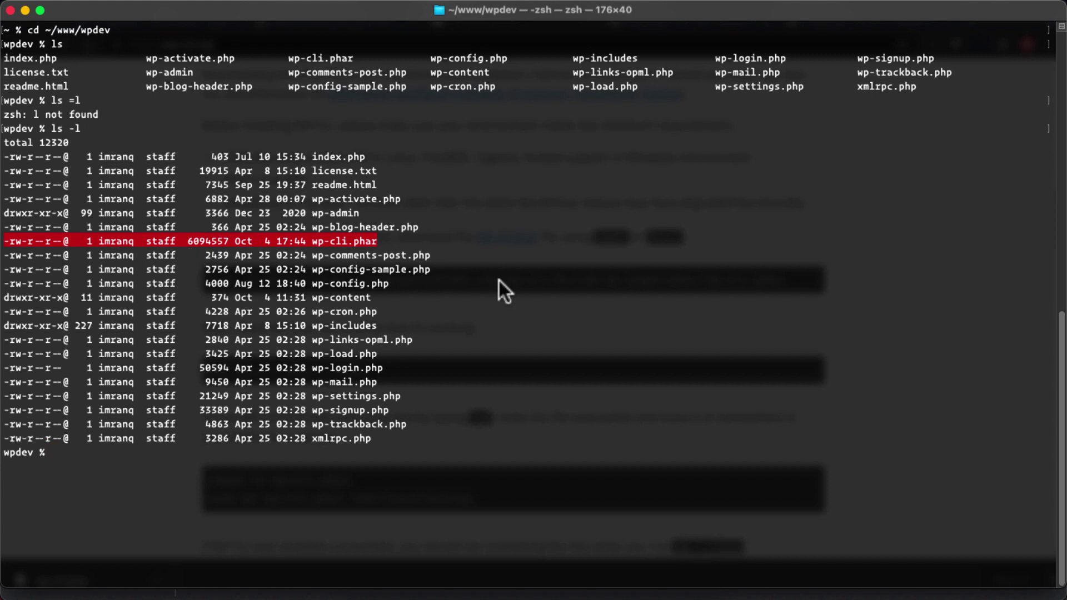
Try to check the WP-CLI download by running php wp-cli --info.
{"action": "type", "text": "php wp-clic"}
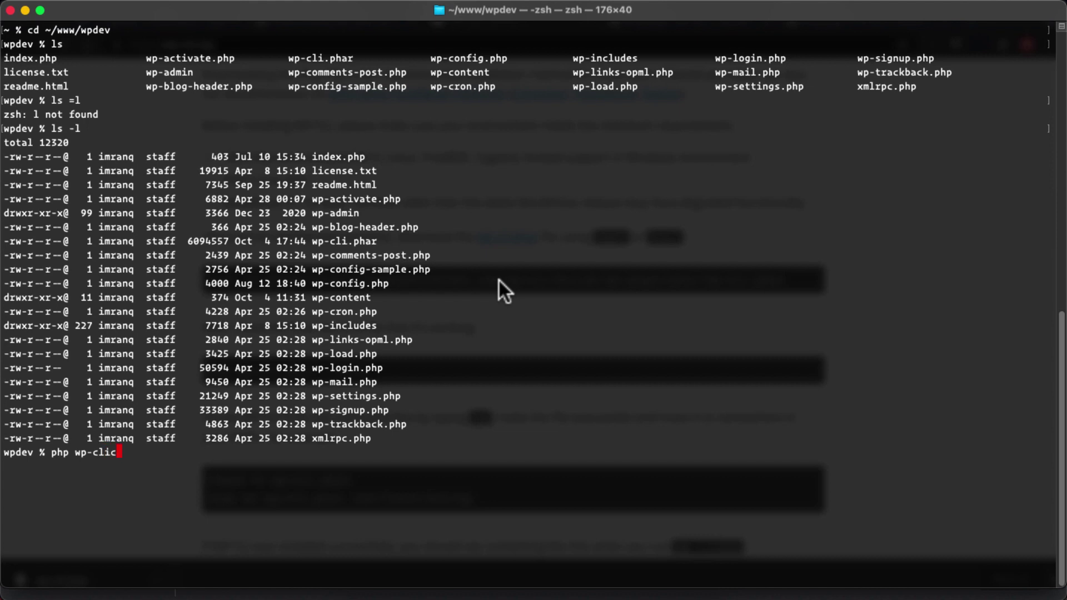
{"action": "key", "text": "BackSpace"}
{"action": "type", "text": "--info"}
{"action": "key", "text": "Return"}
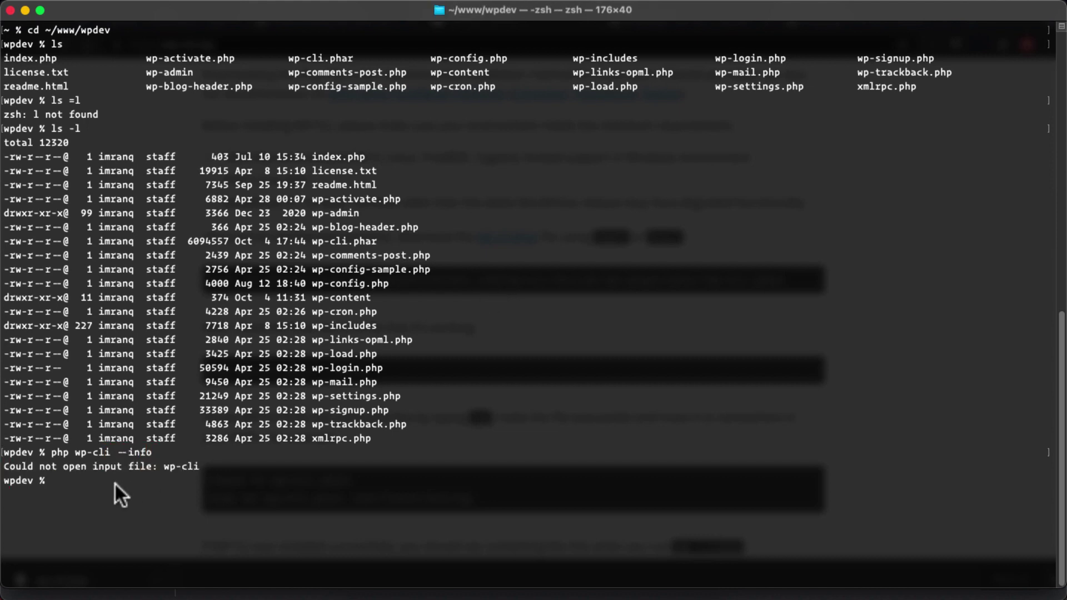
Correct the file name in the previous command and run php wp-cli.phar --info.
{"action": "key", "text": "Up"}
{"action": "key", "text": "Left"}
{"action": "key", "text": "Left"}
{"action": "key", "text": "Left"}
{"action": "key", "text": "Left"}
{"action": "key", "text": "Left"}
{"action": "key", "text": "Left"}
{"action": "key", "text": "Left"}
{"action": "type", "text": ".phar"}
{"action": "key", "text": "Return"}
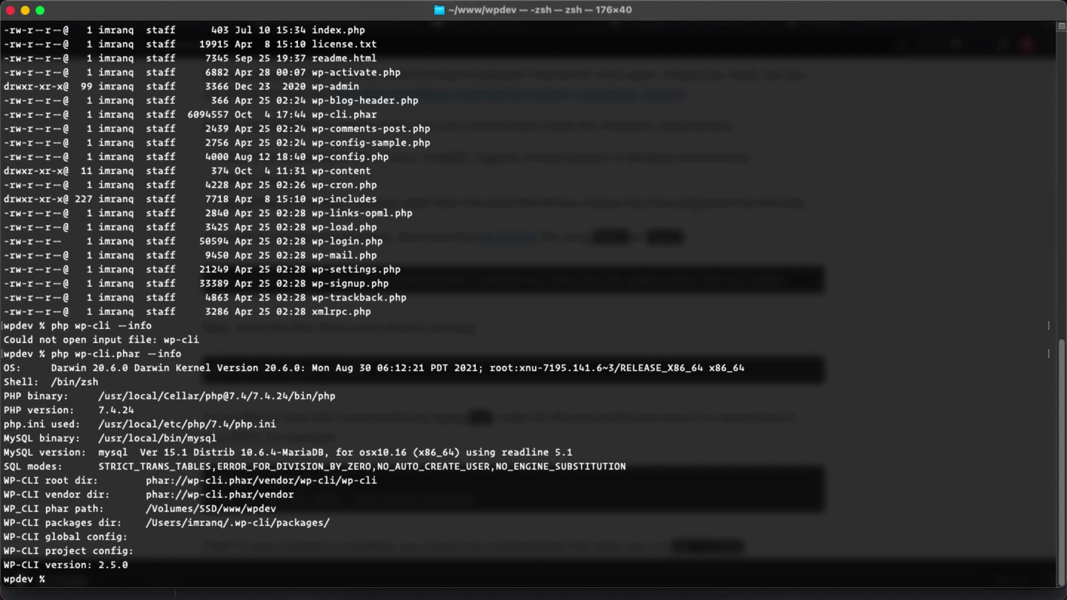
Try to start WP-CLI without arguments by running php wp-cli.
{"action": "type", "text": "php wp-clic"}
{"action": "key", "text": "BackSpace"}
{"action": "key", "text": "Return"}
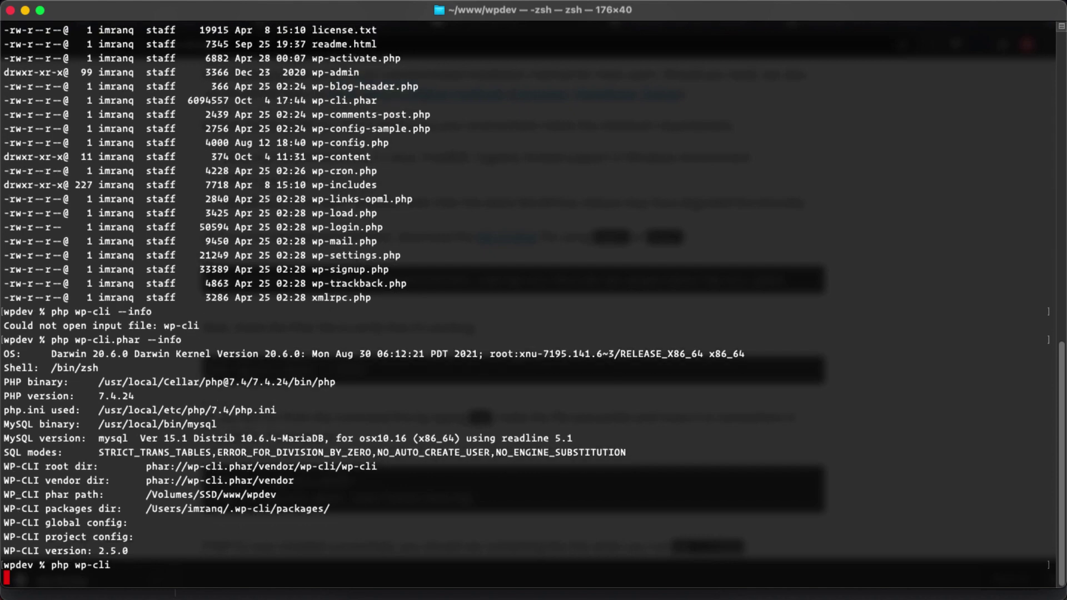
Complete the file name in the previous command and run php wp-cli.phar.
{"action": "key", "text": "Up"}
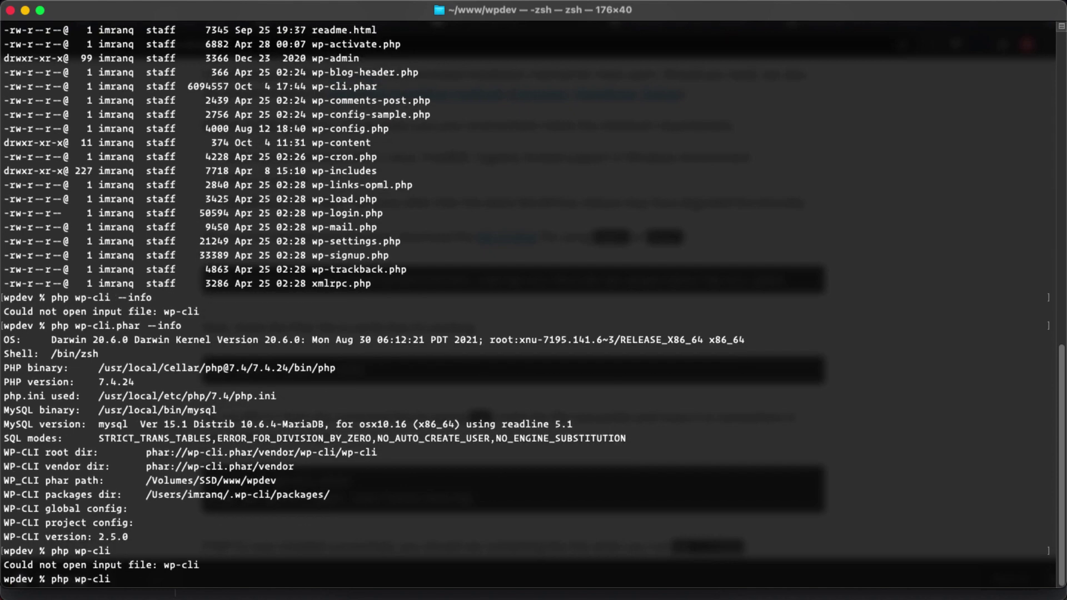
{"action": "type", "text": ".phar"}
{"action": "key", "text": "Return"}
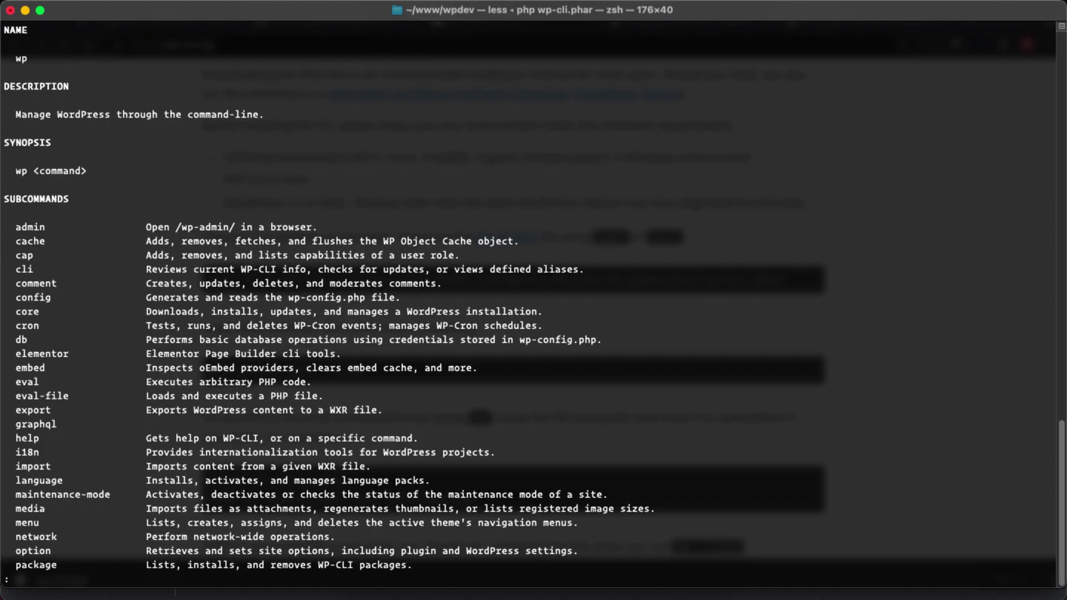
Examine the subcommands and global parameters in the WP-CLI help, and close the help.
{"action": "scroll", "coordinate": [533, 300], "scroll_direction": "down", "scroll_amount": 10}
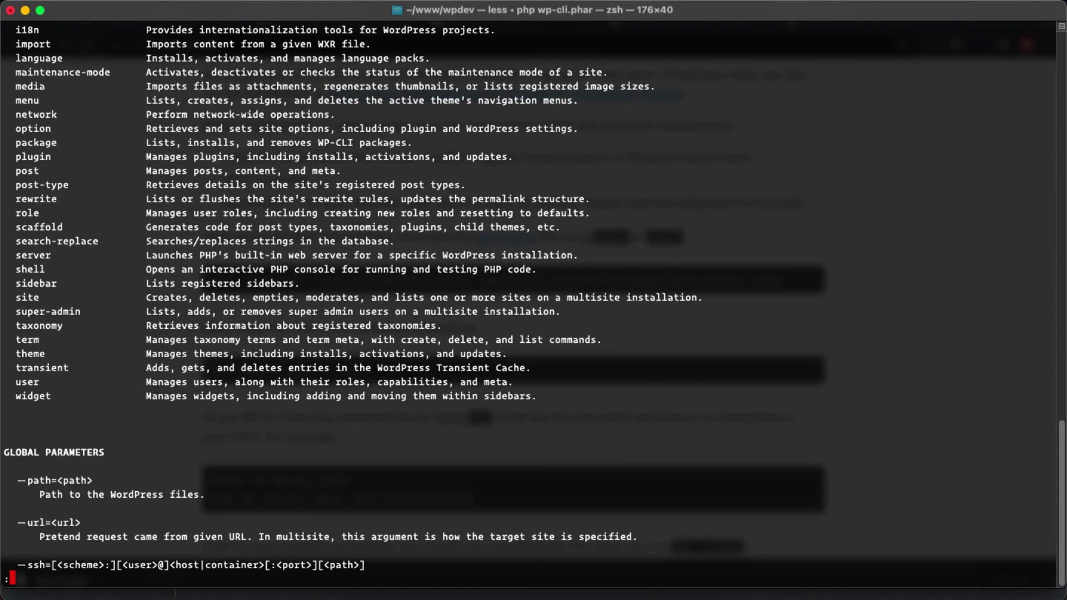
{"action": "scroll", "coordinate": [533, 300], "scroll_direction": "up", "scroll_amount": 7}
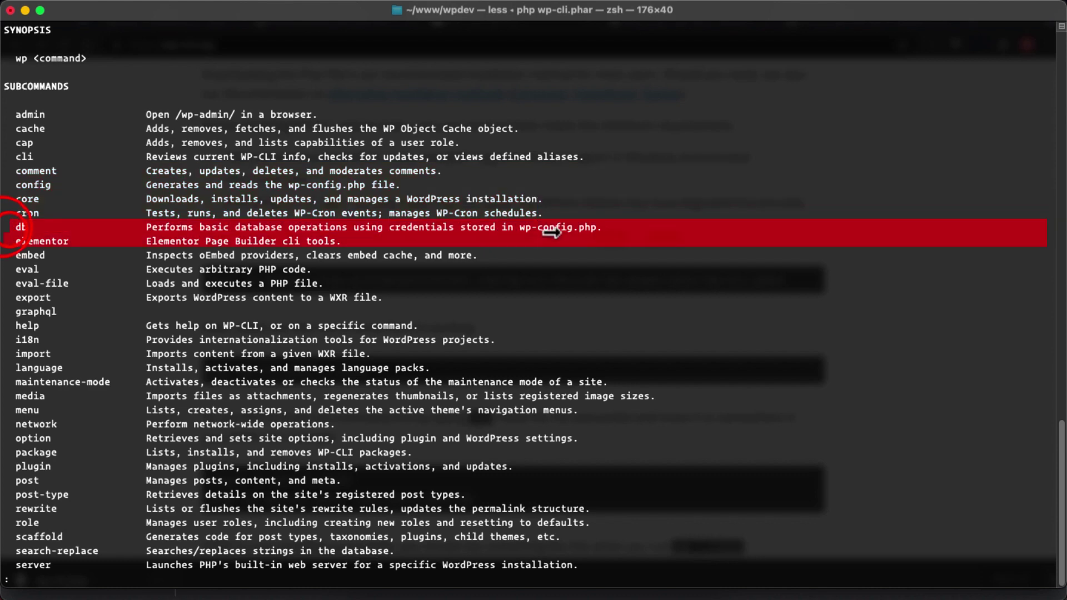
{"action": "scroll", "coordinate": [284, 250], "scroll_direction": "down", "scroll_amount": 2}
{"action": "scroll", "coordinate": [283, 249], "scroll_direction": "down", "scroll_amount": 5}
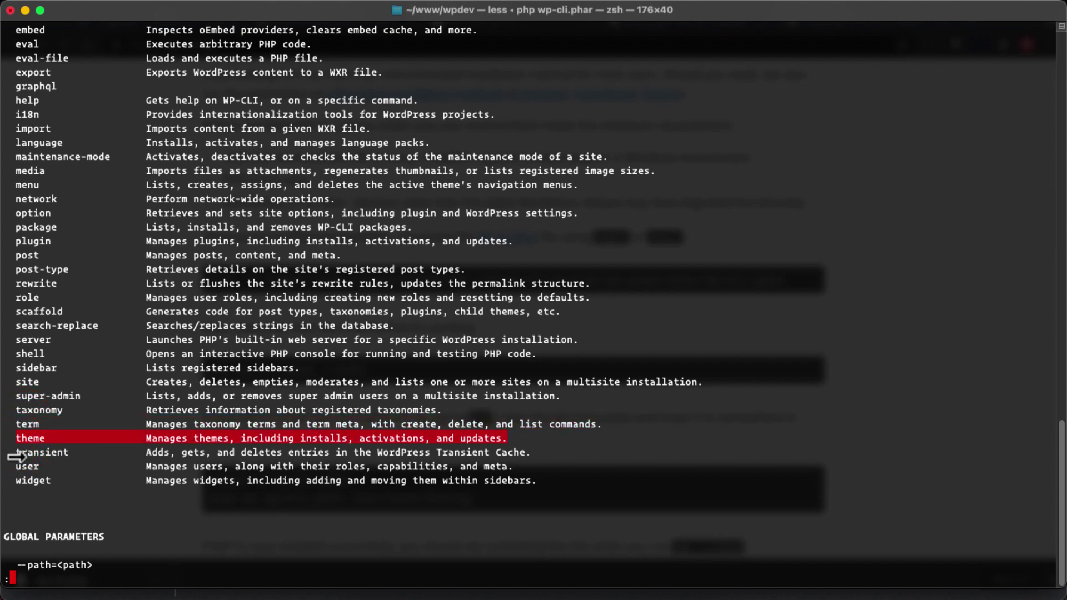
{"action": "scroll", "coordinate": [492, 447], "scroll_direction": "up", "scroll_amount": 6}
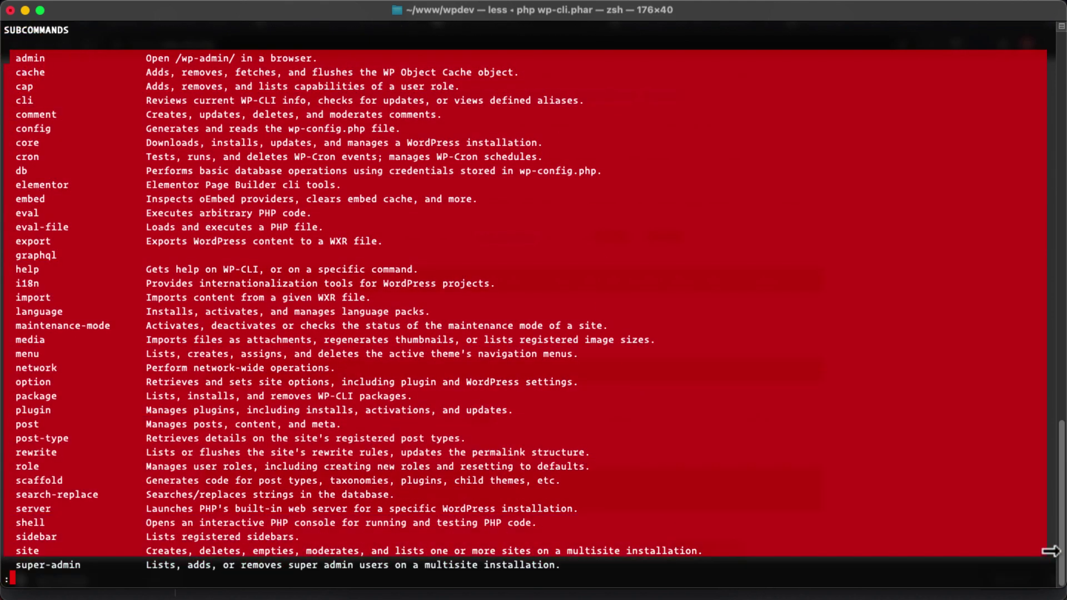
{"action": "scroll", "coordinate": [612, 425], "scroll_direction": "down", "scroll_amount": 13}
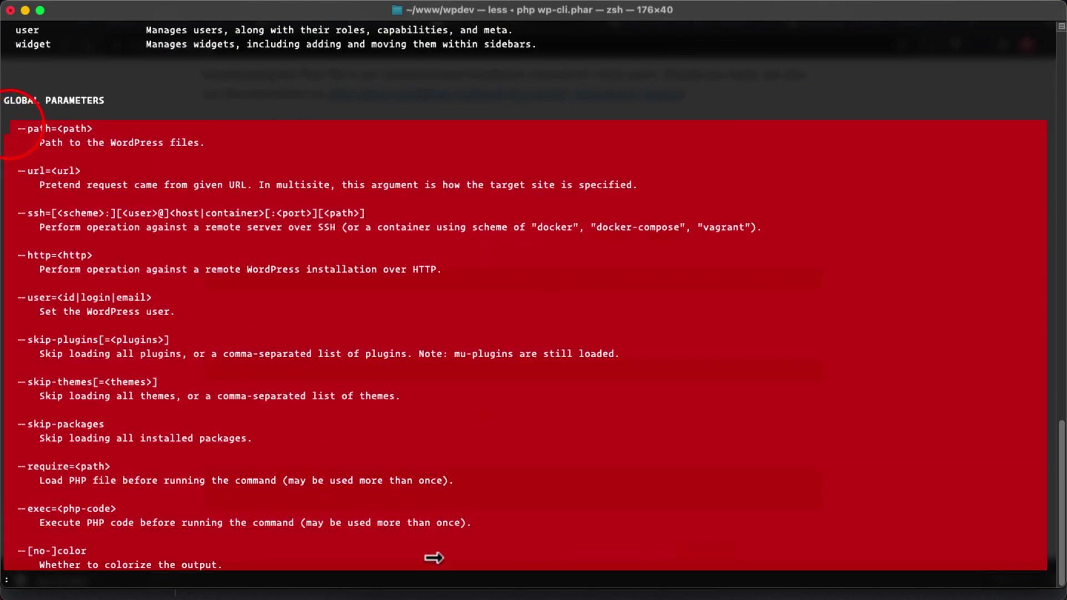
{"action": "scroll", "coordinate": [415, 485], "scroll_direction": "down", "scroll_amount": 4}
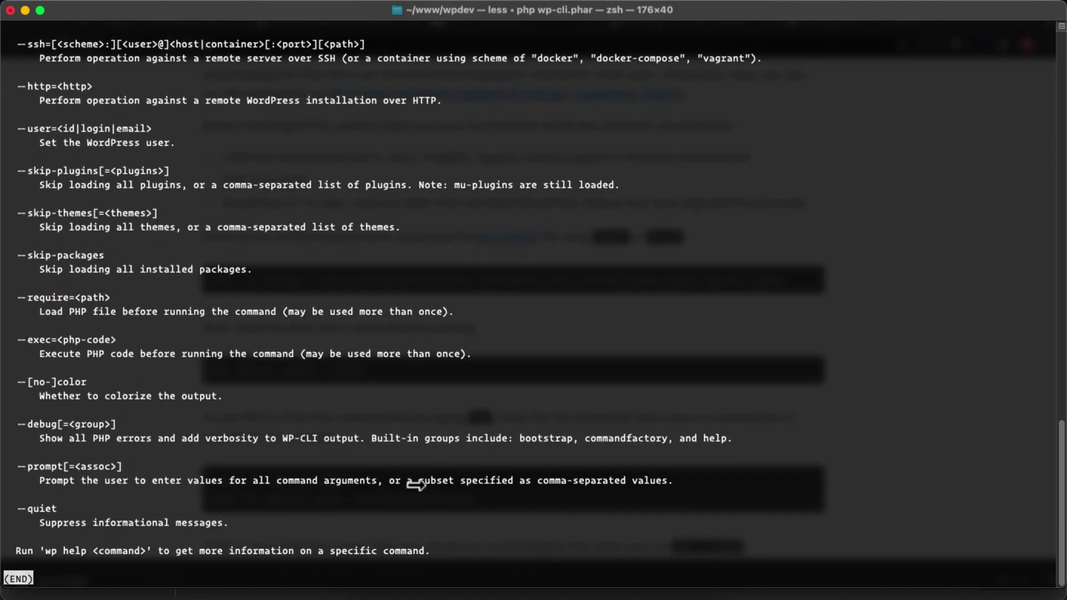
{"action": "key", "text": "q"}
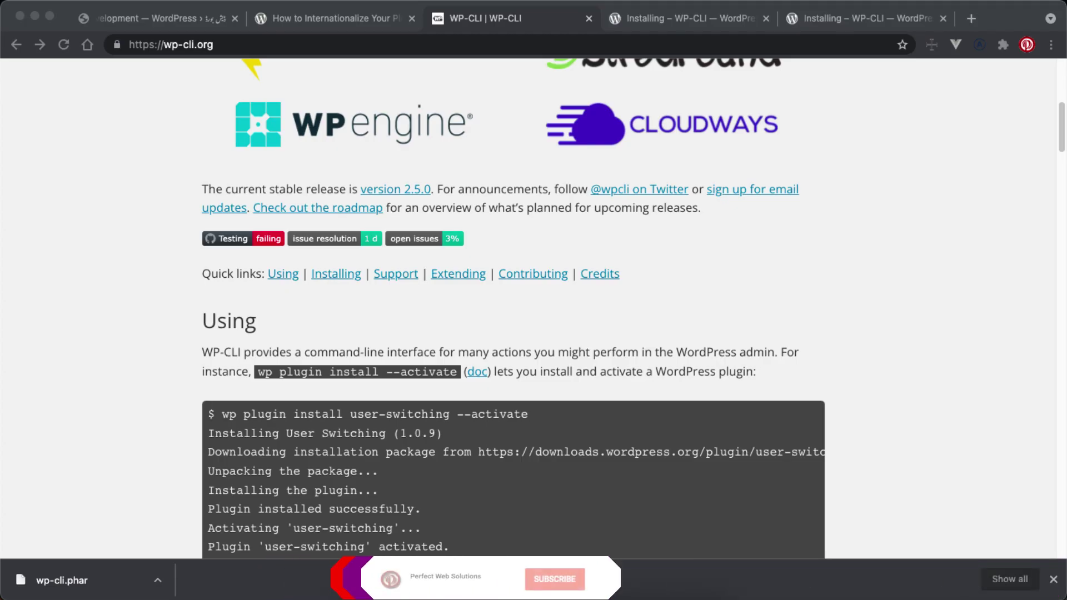
Switch to the browser, close the downloads bar and open the Commands page from the WP-CLI home page.
{"action": "left_click", "coordinate": [1054, 579]}
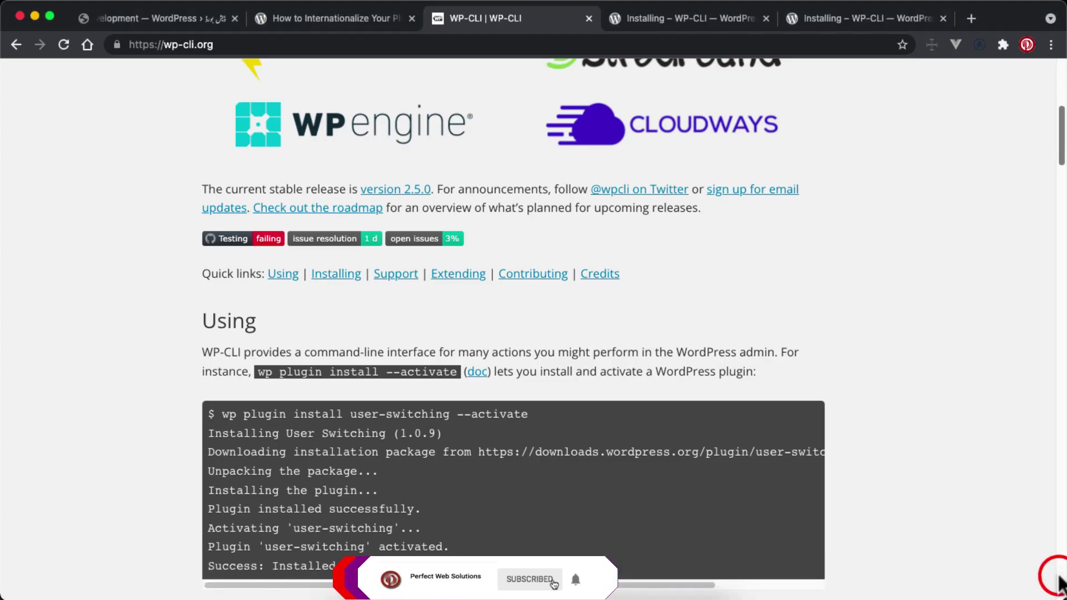
{"action": "scroll", "coordinate": [1033, 572], "scroll_direction": "up", "scroll_amount": 10}
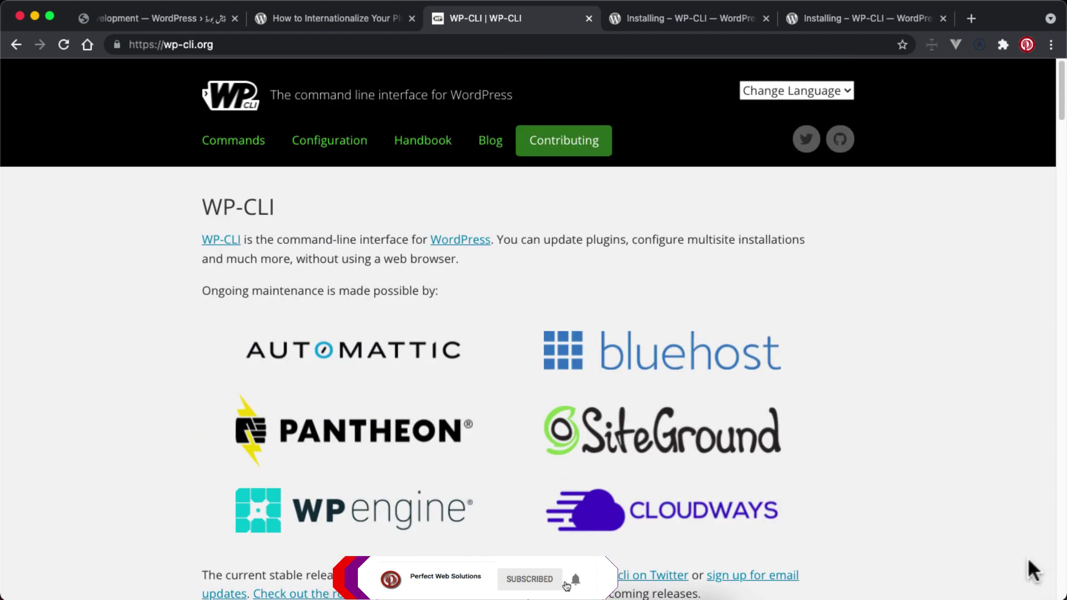
{"action": "left_click", "coordinate": [211, 143]}
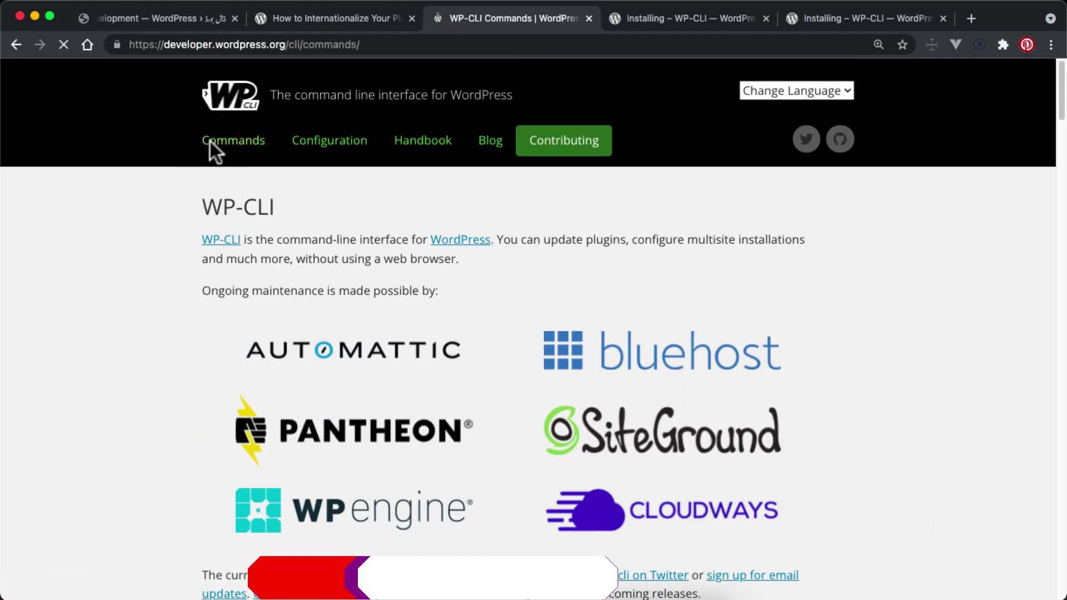
Find wp i18n in the command list, highlight its description and open its documentation page.
{"action": "scroll", "coordinate": [401, 265], "scroll_direction": "down", "scroll_amount": 7}
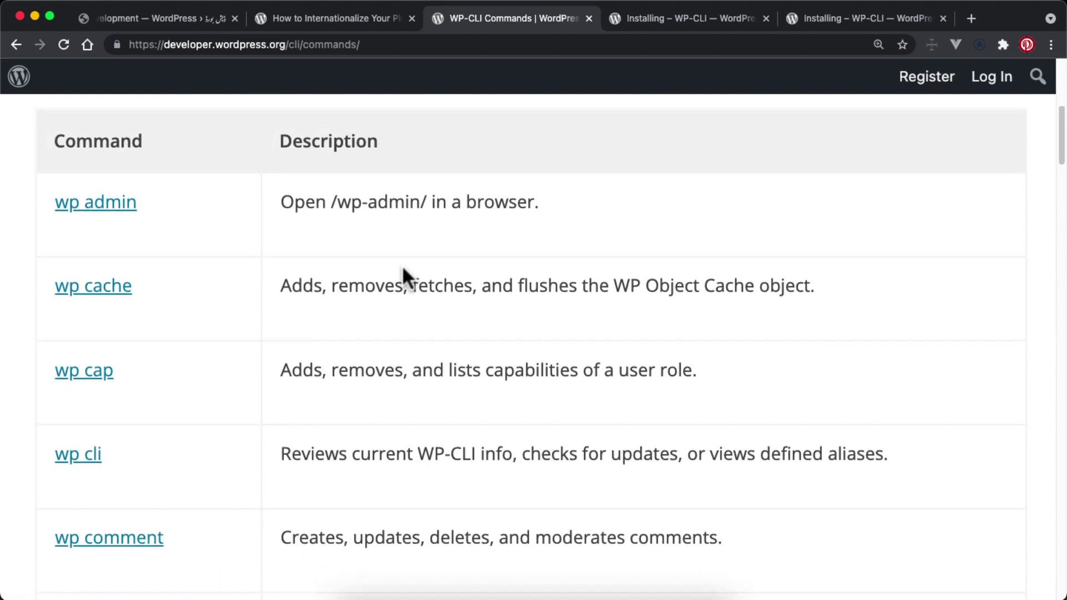
{"action": "scroll", "coordinate": [402, 270], "scroll_direction": "down", "scroll_amount": 15}
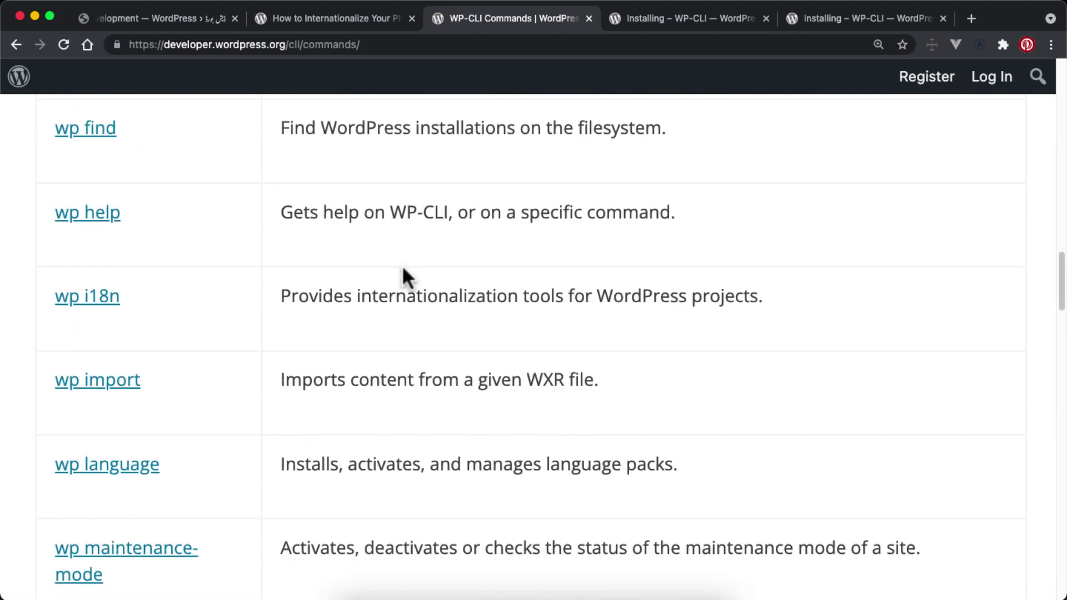
{"action": "scroll", "coordinate": [402, 271], "scroll_direction": "down", "scroll_amount": 3}
{"action": "scroll", "coordinate": [404, 273], "scroll_direction": "up", "scroll_amount": 6}
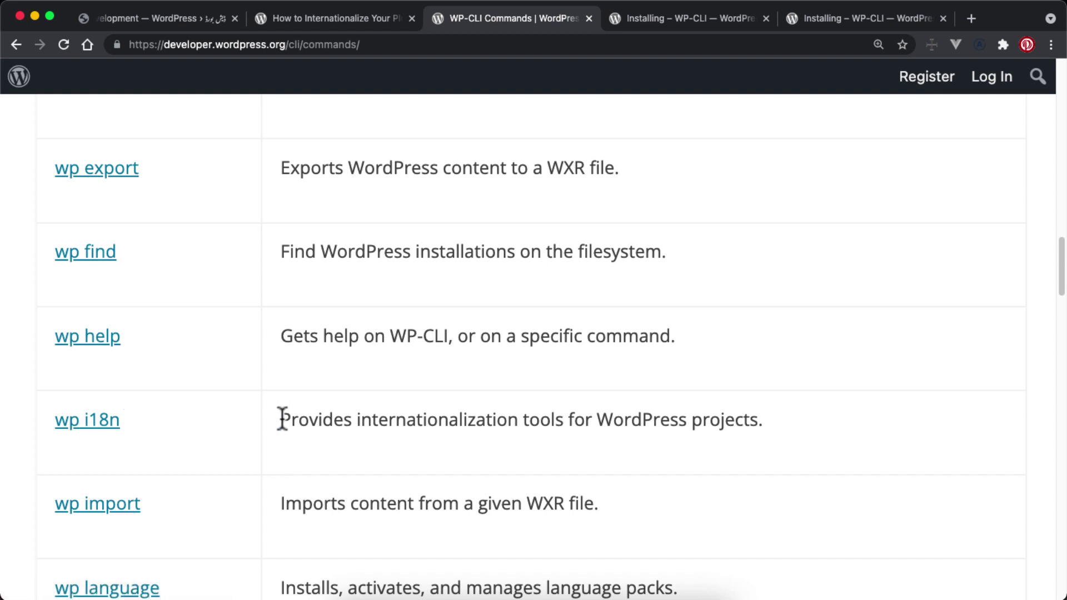
{"action": "left_click_drag", "start_coordinate": [280, 420], "coordinate": [570, 442]}
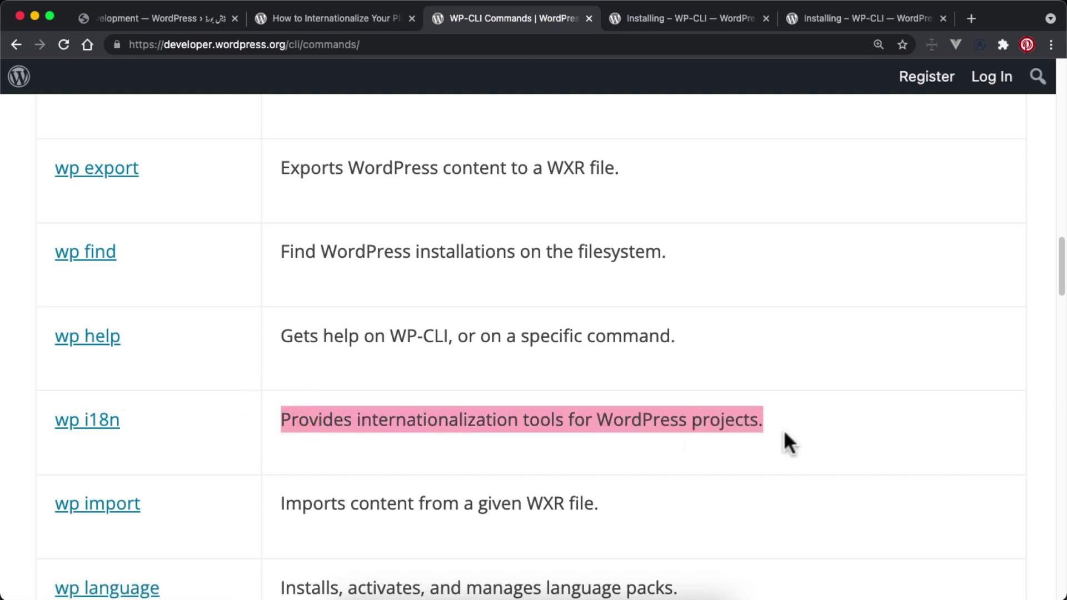
{"action": "left_click", "coordinate": [99, 421]}
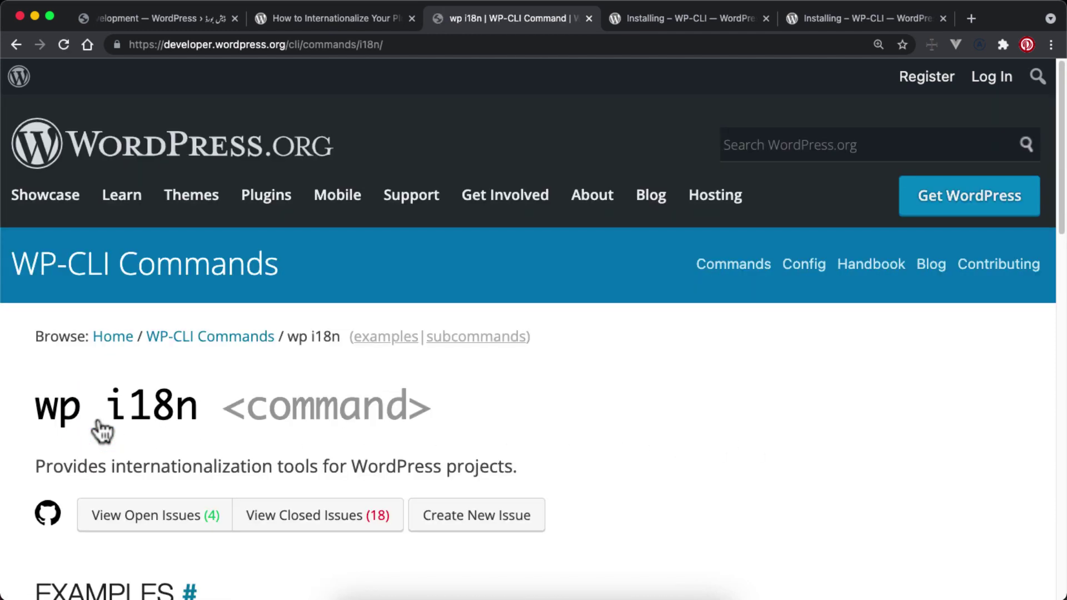
Highlight the wp i18n description and the example comment about creating a POT file in the current directory.
{"action": "scroll", "coordinate": [386, 336], "scroll_direction": "down", "scroll_amount": 6}
{"action": "scroll", "coordinate": [386, 338], "scroll_direction": "up", "scroll_amount": 2}
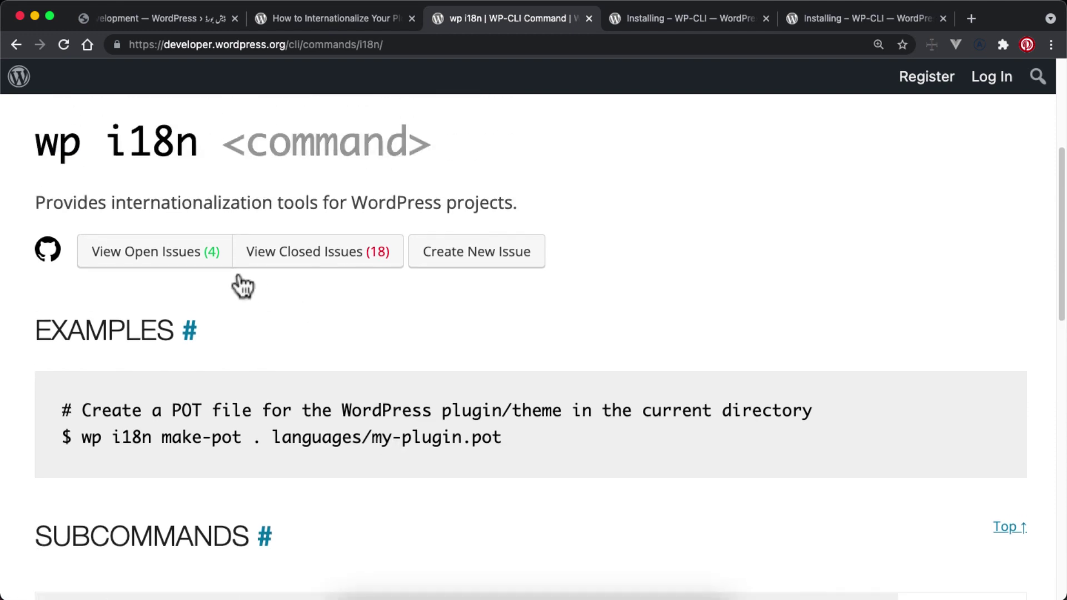
{"action": "left_click_drag", "start_coordinate": [39, 202], "coordinate": [512, 210]}
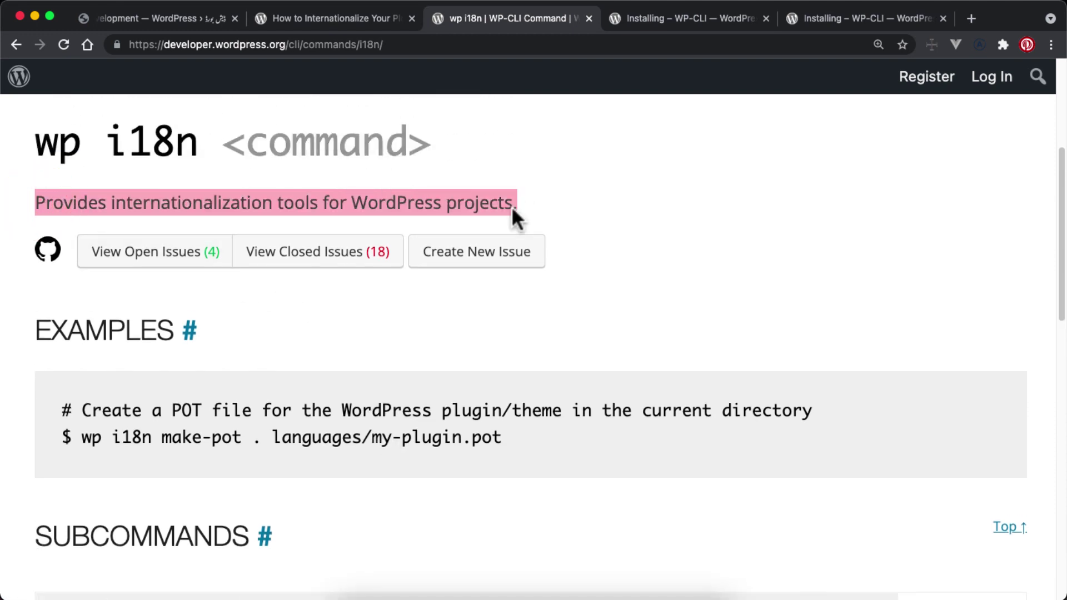
{"action": "left_click_drag", "start_coordinate": [72, 410], "coordinate": [871, 413]}
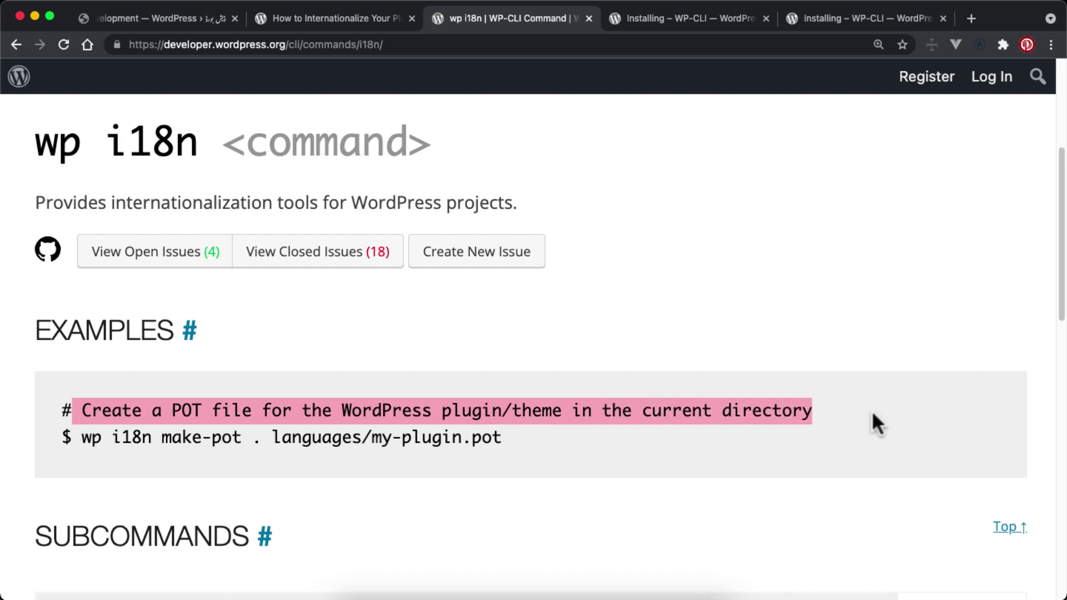
In Terminal, enlarge the text, change the working directory to wp-content/plugins/pwspk-plugin-dev and clear the screen.
{"action": "left_click", "coordinate": [554, 591]}
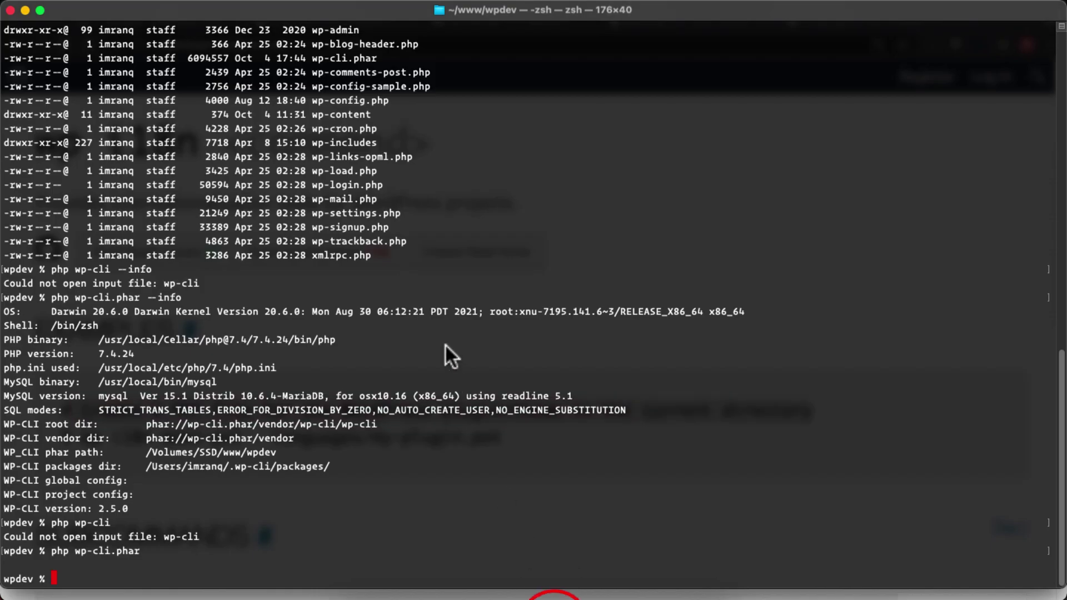
{"action": "type", "text": "cd wp"}
{"action": "key", "text": "BackSpace"}
{"action": "type", "text": "wp-conte"}
{"action": "key", "text": "super+equal"}
{"action": "key", "text": "super+equal"}
{"action": "key", "text": "super+equal"}
{"action": "key", "text": "super+equal"}
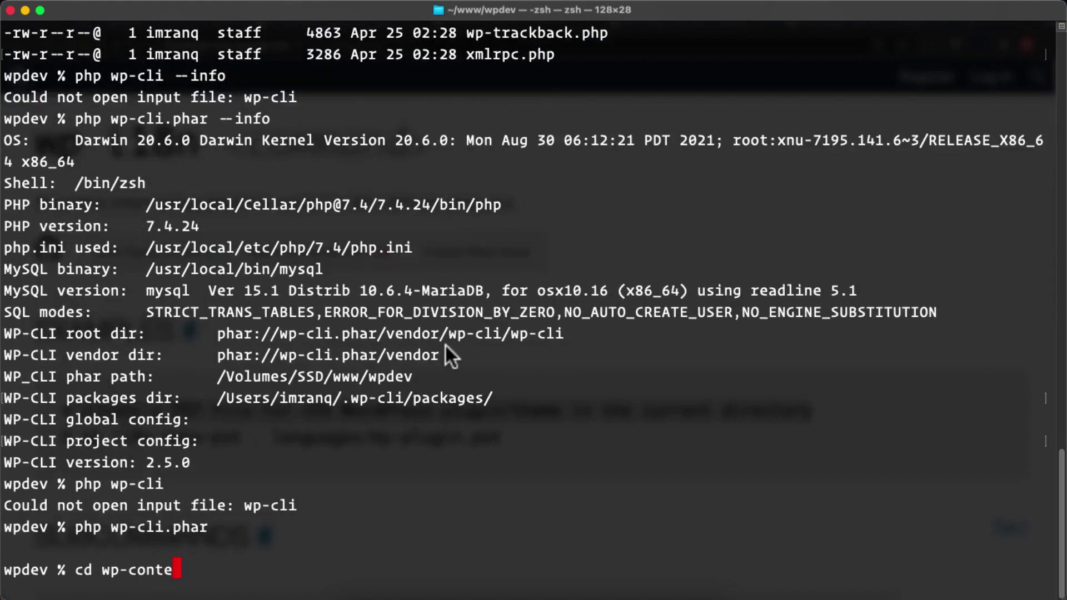
{"action": "type", "text": "nt/"}
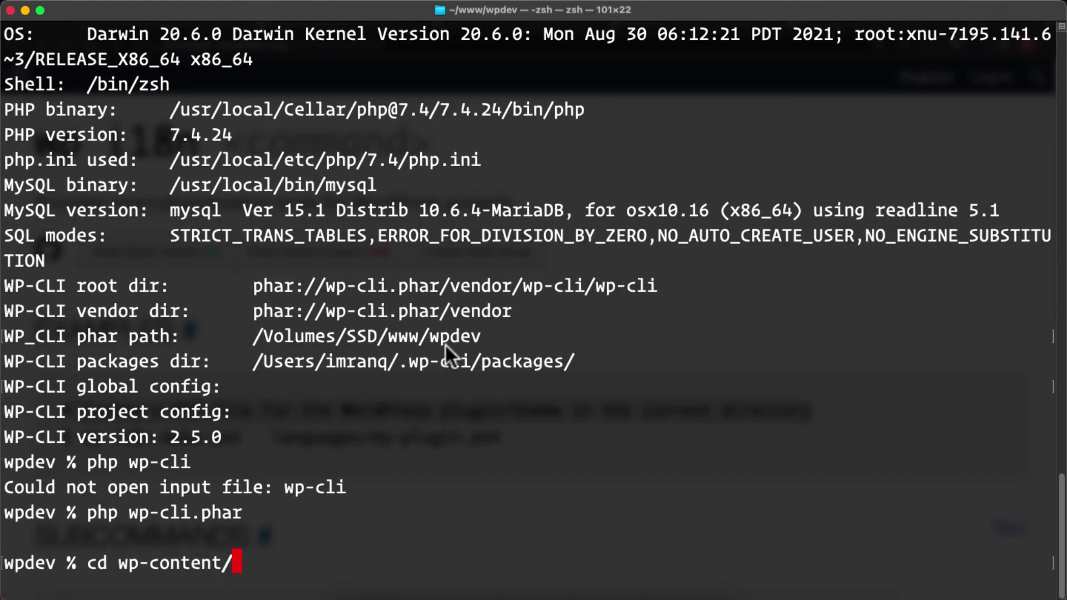
{"action": "type", "text": "plugins/pws"}
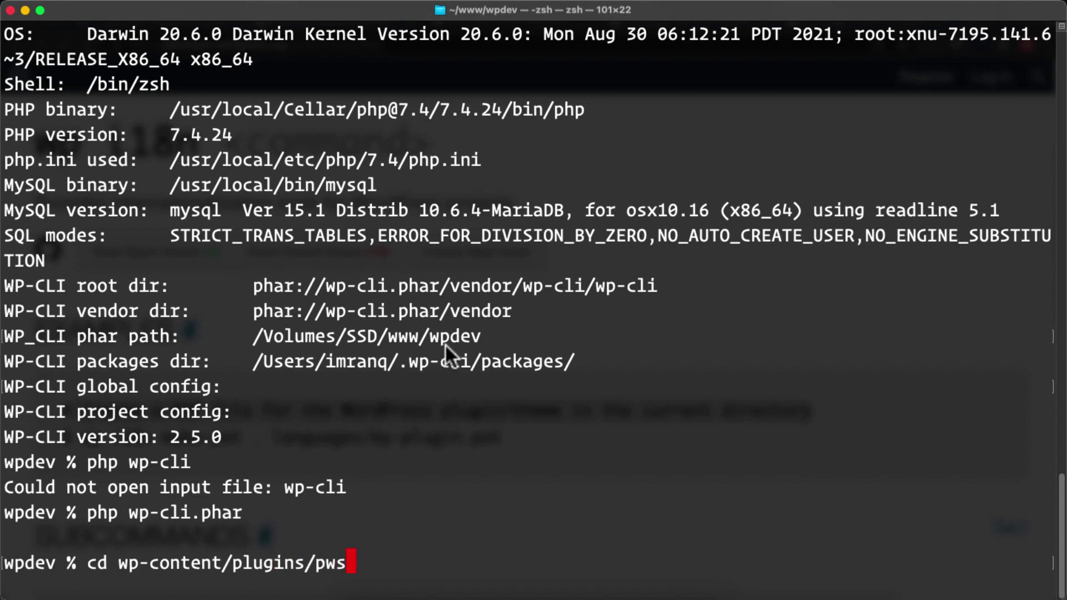
{"action": "key", "text": "Tab"}
{"action": "key", "text": "Return"}
{"action": "type", "text": "clear"}
{"action": "key", "text": "Return"}
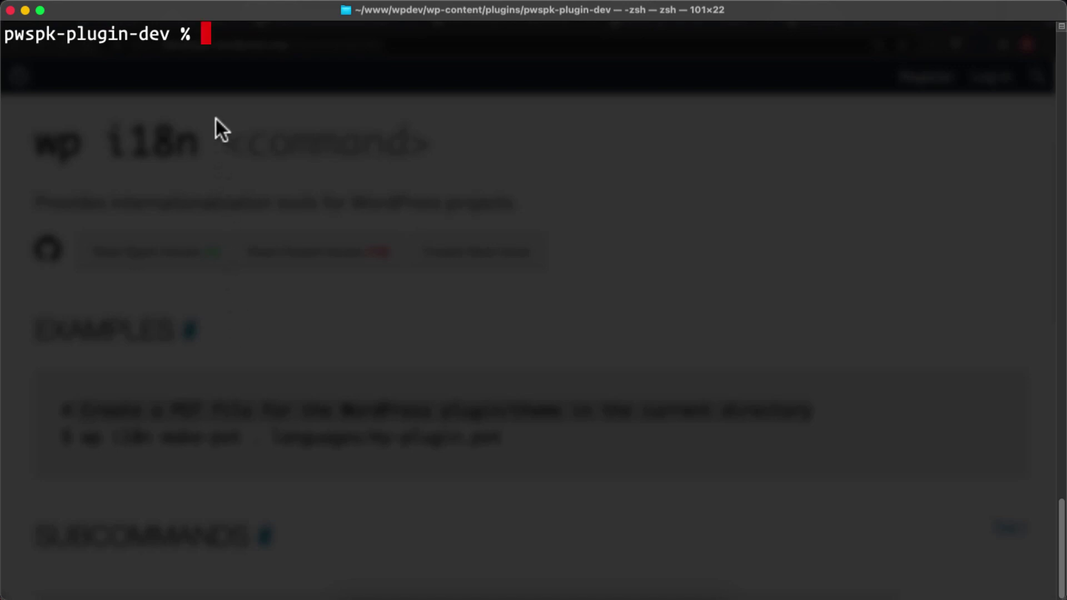
Try to run WP-CLI from the plugin folder with php ../../wp-cli.phar.
{"action": "type", "text": "php ../"}
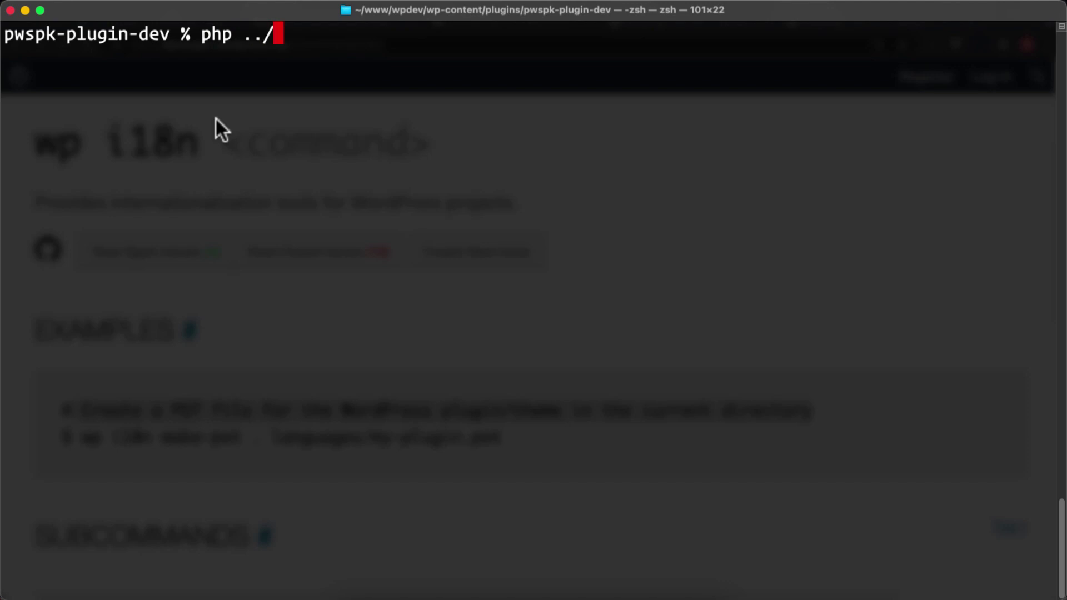
{"action": "type", "text": "../"}
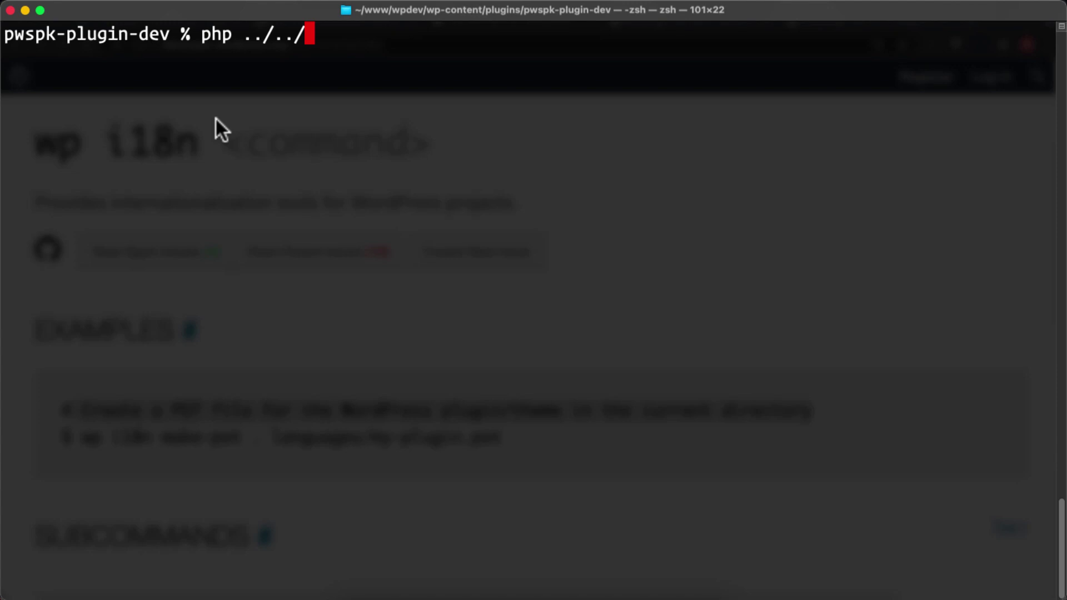
{"action": "type", "text": "wp-cl"}
{"action": "type", "text": "i.php"}
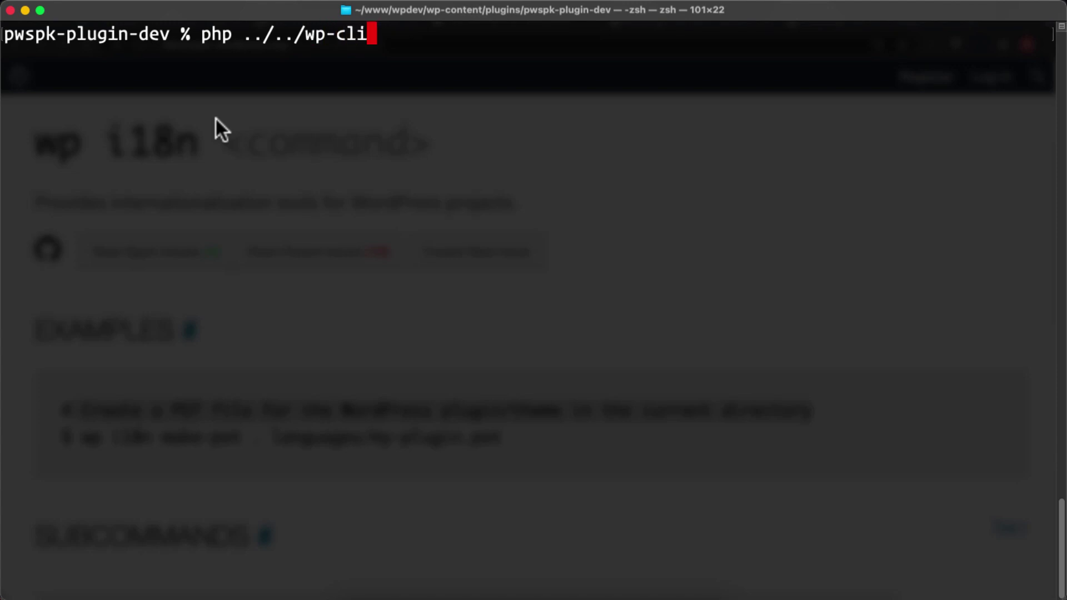
{"action": "key", "text": "BackSpace"}
{"action": "key", "text": "BackSpace"}
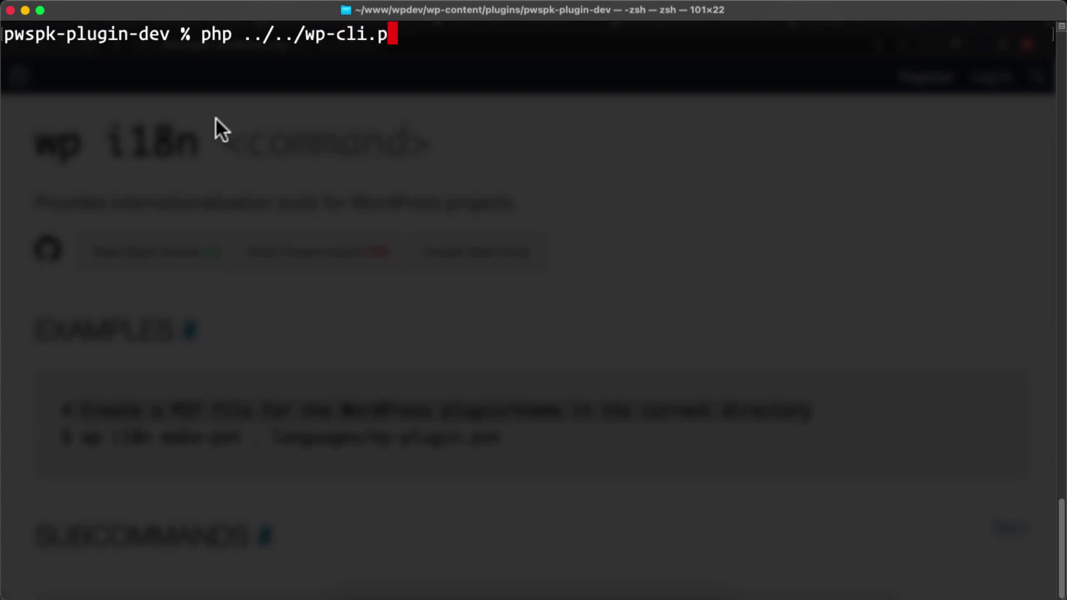
{"action": "type", "text": "har"}
{"action": "key", "text": "Return"}
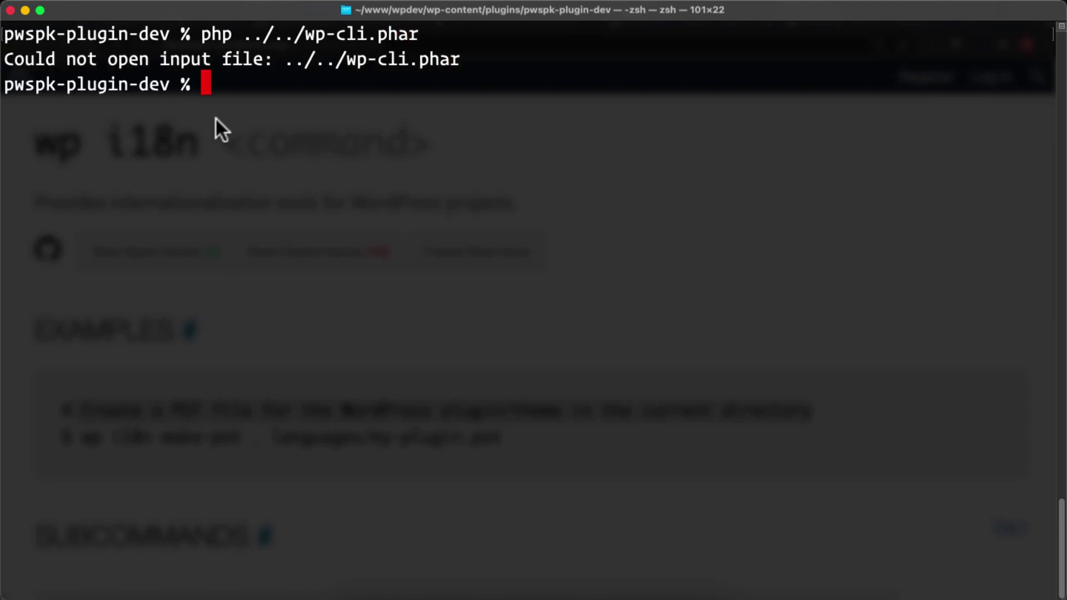
Correct the path by one more parent folder, run php ../../../wp-cli.phar, exit the help and highlight the path used.
{"action": "key", "text": "Up"}
{"action": "key", "text": "Left"}
{"action": "key", "text": "Left"}
{"action": "key", "text": "Left"}
{"action": "key", "text": "Left"}
{"action": "key", "text": "Left"}
{"action": "key", "text": "Left"}
{"action": "key", "text": "Left"}
{"action": "key", "text": "Left"}
{"action": "key", "text": "Left"}
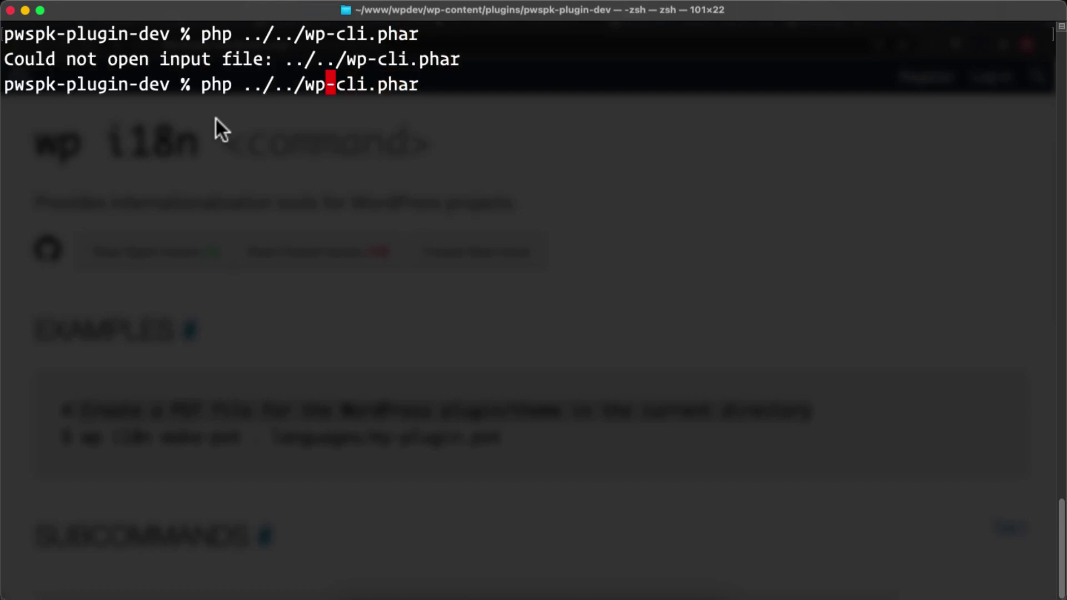
{"action": "key", "text": "Left"}
{"action": "key", "text": "Left"}
{"action": "type", "text": "../"}
{"action": "key", "text": "Return"}
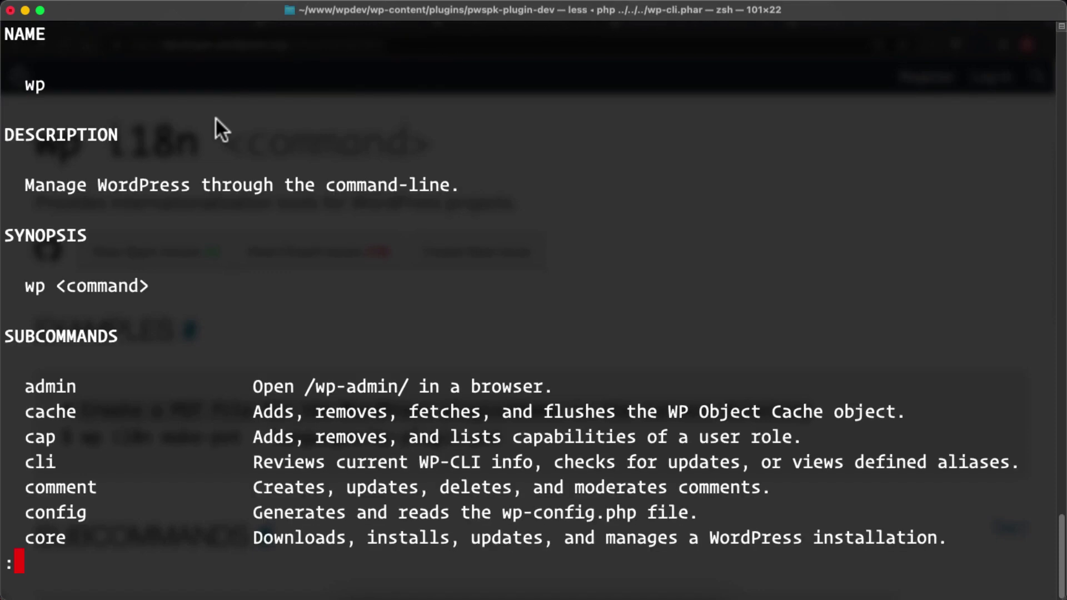
{"action": "key", "text": "q"}
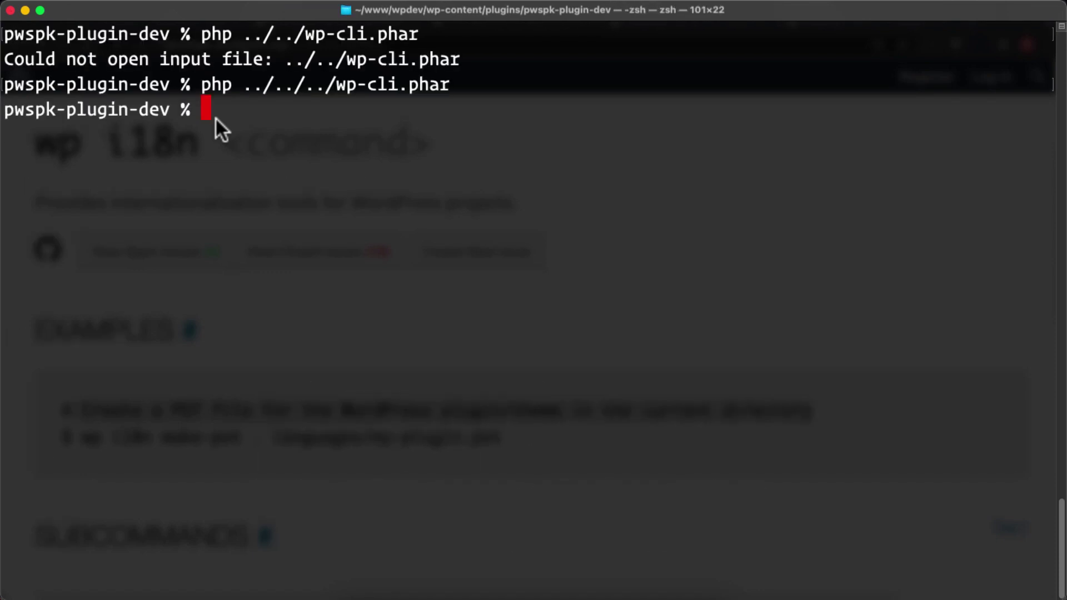
{"action": "left_click_drag", "start_coordinate": [235, 84], "coordinate": [451, 83]}
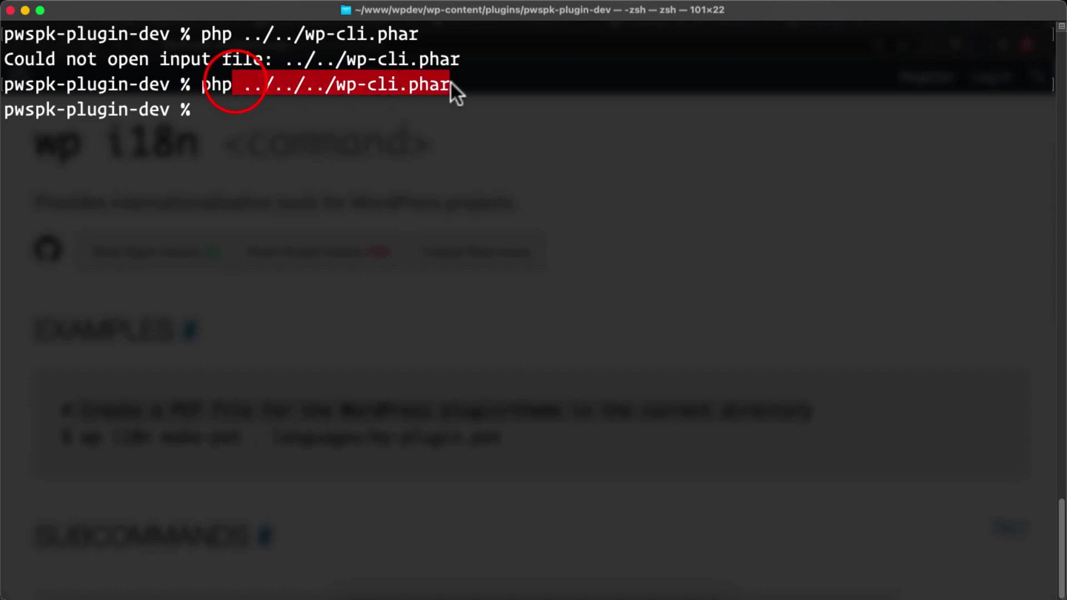
Switch to Chrome and copy the example command wp i18n make-pot . languages/my-plugin.pot from the wp i18n page.
{"action": "left_click", "coordinate": [423, 107]}
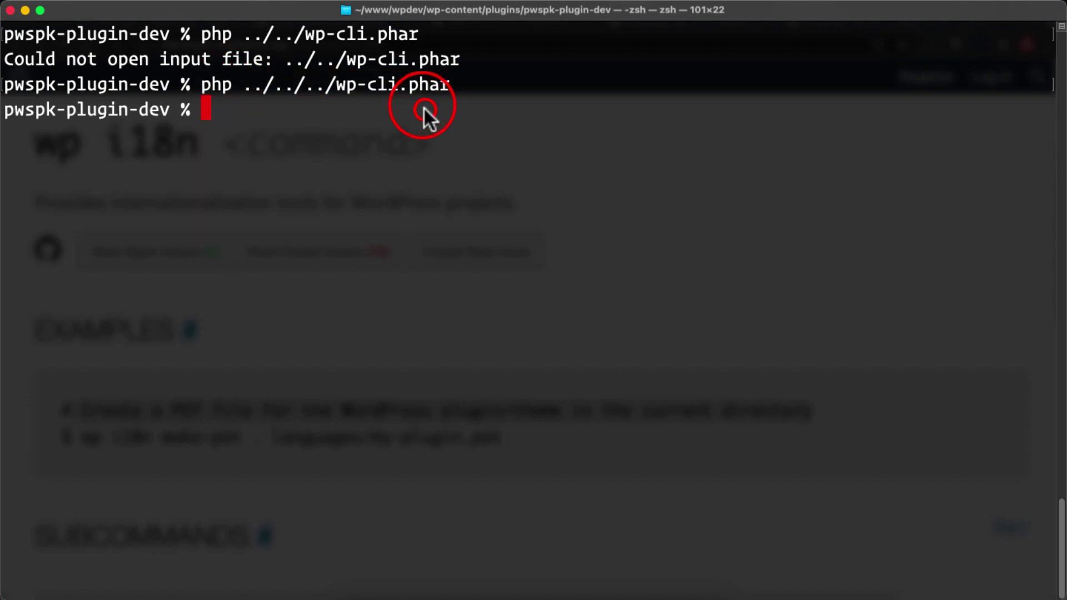
{"action": "key", "text": "super+Tab"}
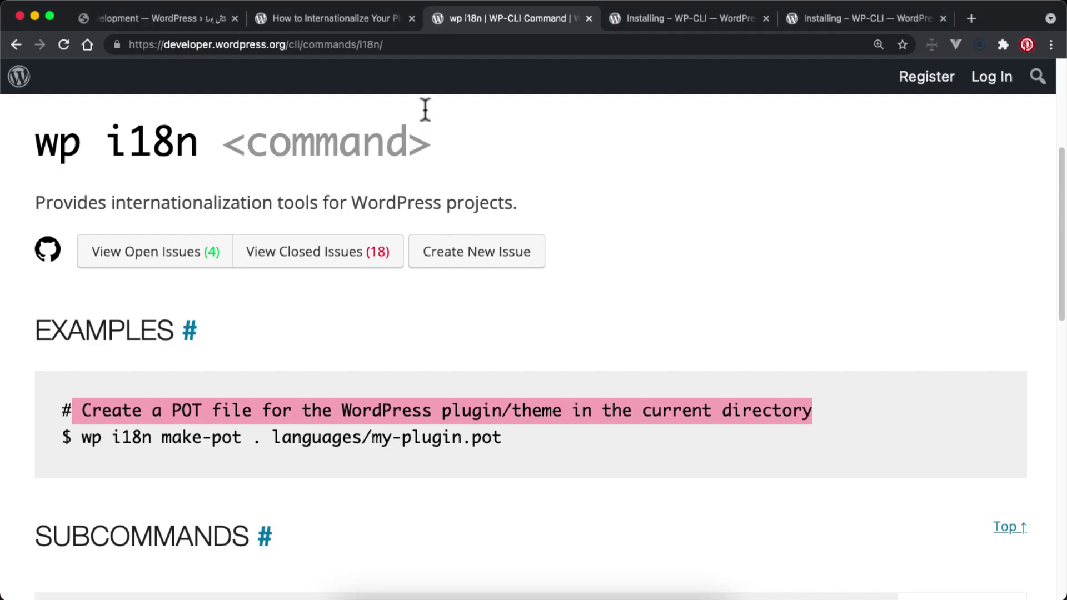
{"action": "left_click_drag", "start_coordinate": [35, 329], "coordinate": [174, 327]}
{"action": "left_click_drag", "start_coordinate": [81, 438], "coordinate": [521, 436]}
{"action": "key", "text": "super+c"}
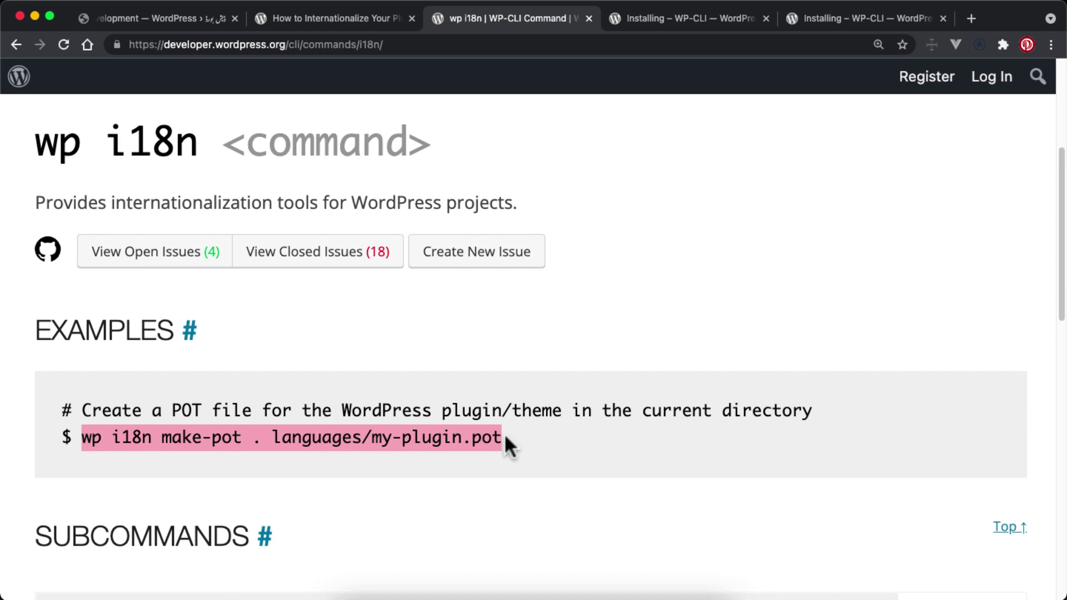
Back in Terminal, recall php ../../../wp-cli.phar and append the copied wp i18n make-pot command to it.
{"action": "key", "text": "super+Tab"}
{"action": "double_click", "coordinate": [349, 264]}
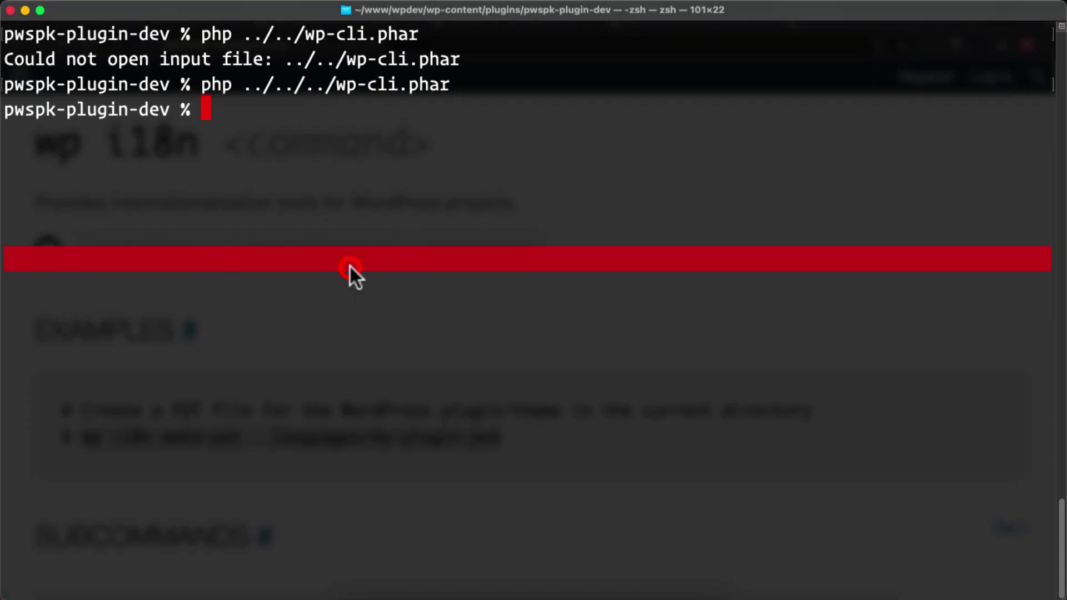
{"action": "type", "text": "php ../../../wp-cli.phar"}
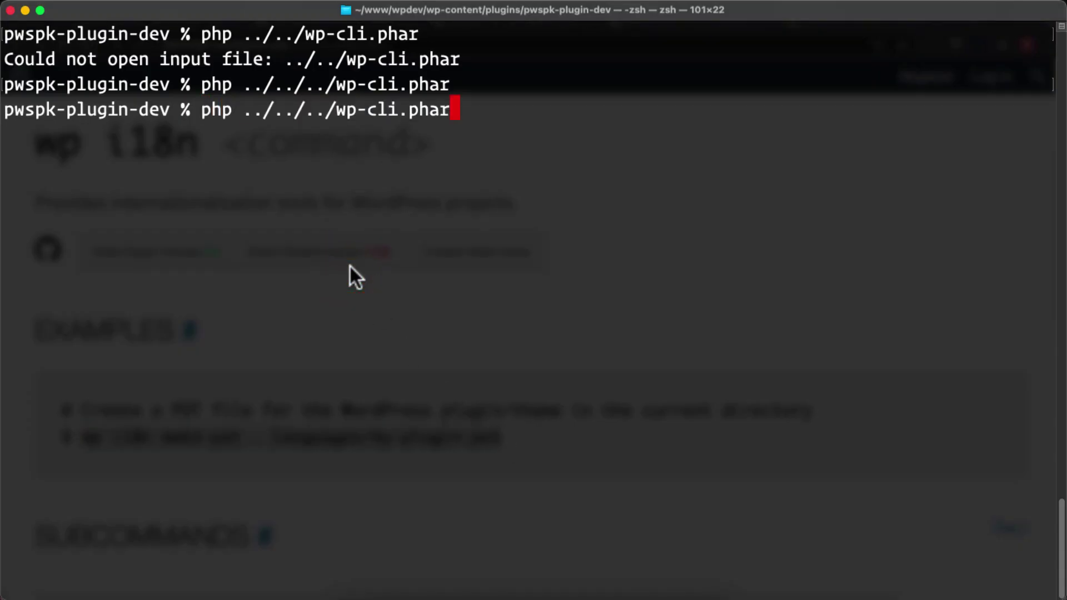
{"action": "type", "text": " wp"}
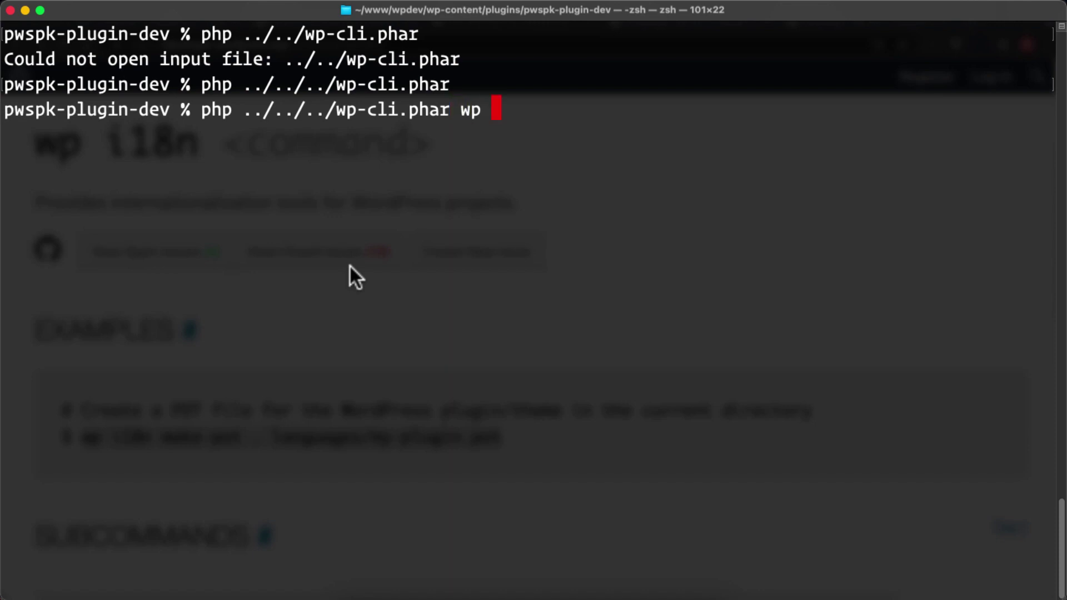
{"action": "key", "text": "BackSpace"}
{"action": "key", "text": "BackSpace"}
{"action": "key", "text": "BackSpace"}
{"action": "key", "text": "super+v"}
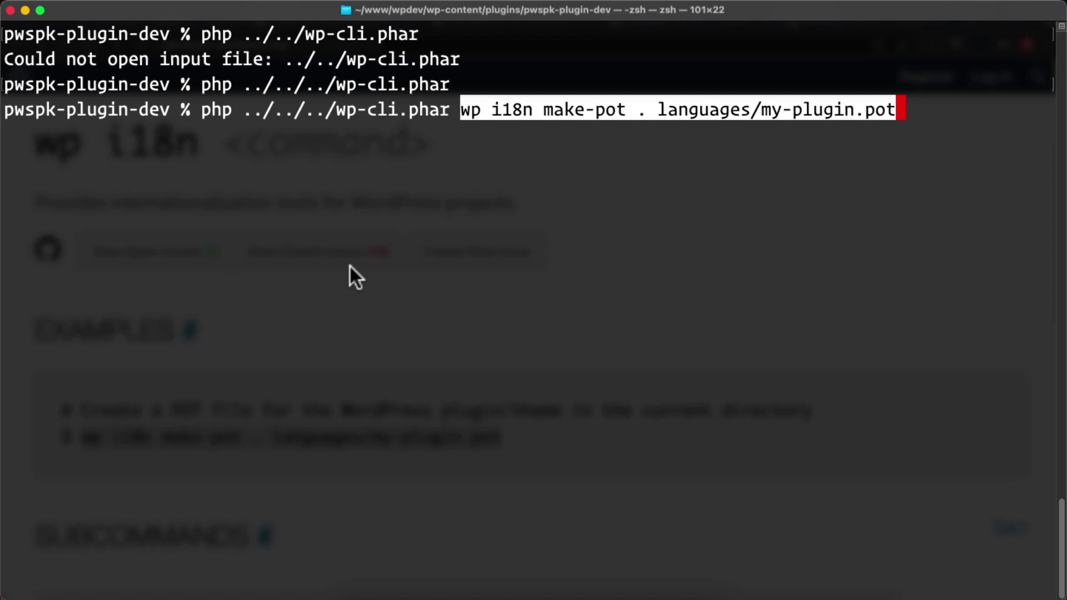
Change the output file in the command to languages/pwspk-plugin-dev.pot and try to run it.
{"action": "key", "text": "Left"}
{"action": "key", "text": "Left"}
{"action": "key", "text": "Left"}
{"action": "key", "text": "Left"}
{"action": "key", "text": "BackSpace"}
{"action": "key", "text": "BackSpace"}
{"action": "key", "text": "BackSpace"}
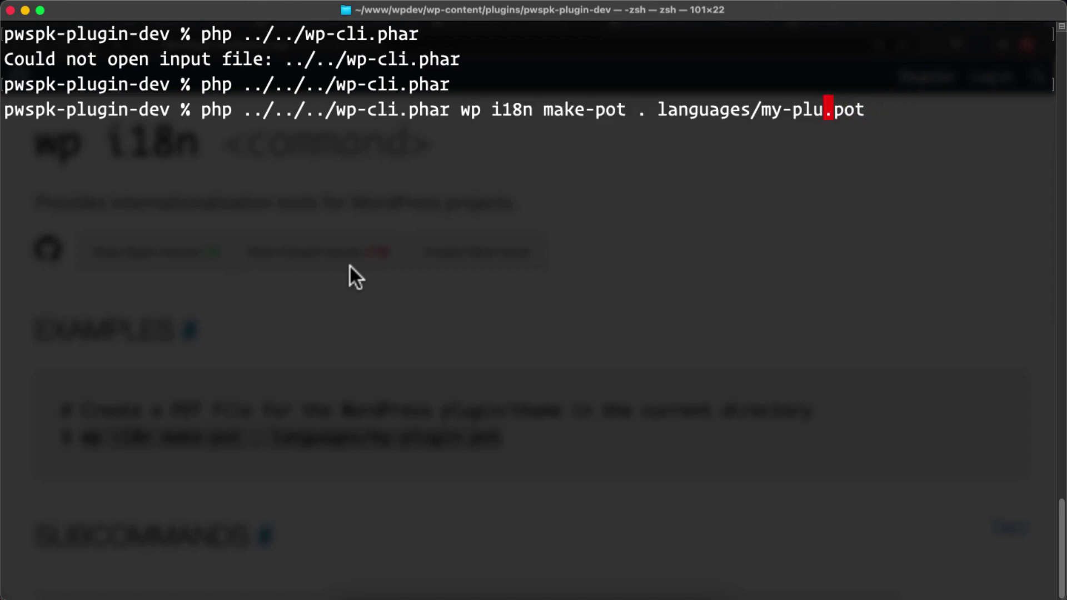
{"action": "key", "text": "BackSpace"}
{"action": "key", "text": "BackSpace"}
{"action": "key", "text": "BackSpace"}
{"action": "key", "text": "BackSpace"}
{"action": "key", "text": "BackSpace"}
{"action": "key", "text": "BackSpace"}
{"action": "type", "text": "pws"}
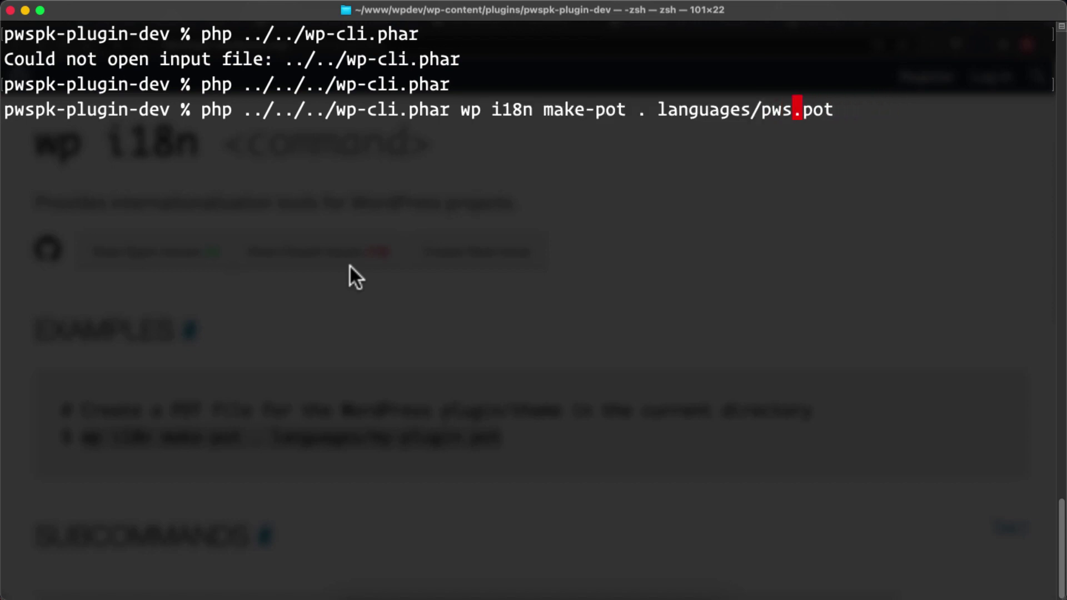
{"action": "type", "text": "pk-"}
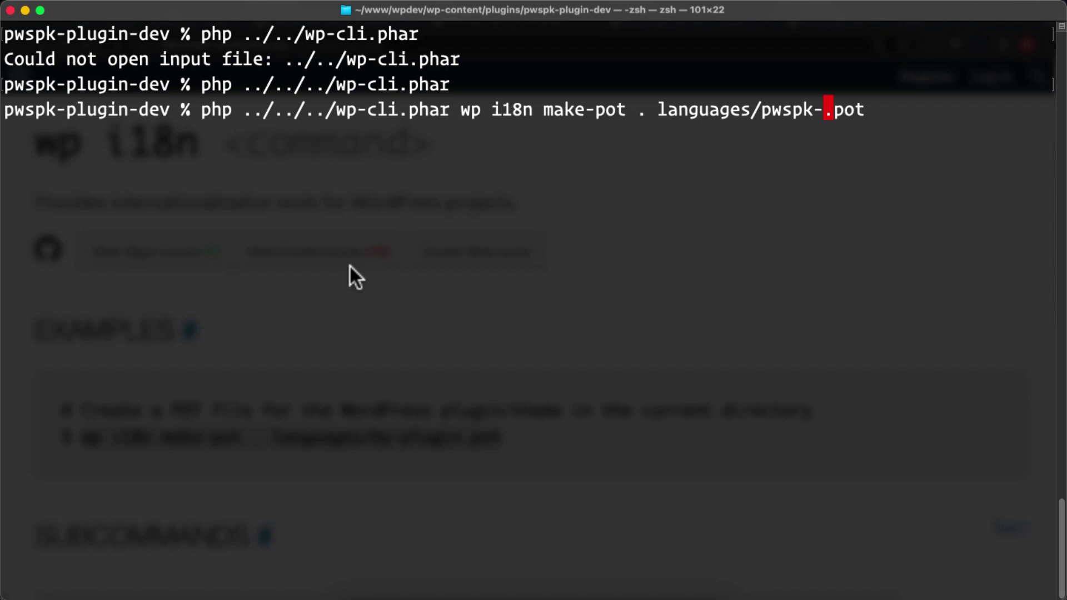
{"action": "type", "text": "plugin-dev"}
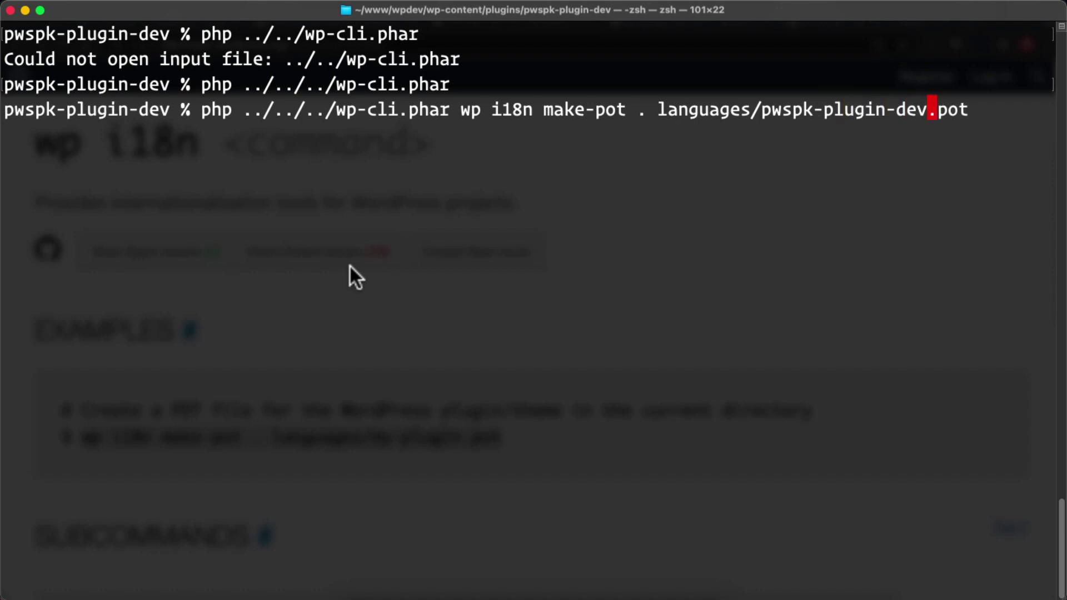
{"action": "key", "text": "Return"}
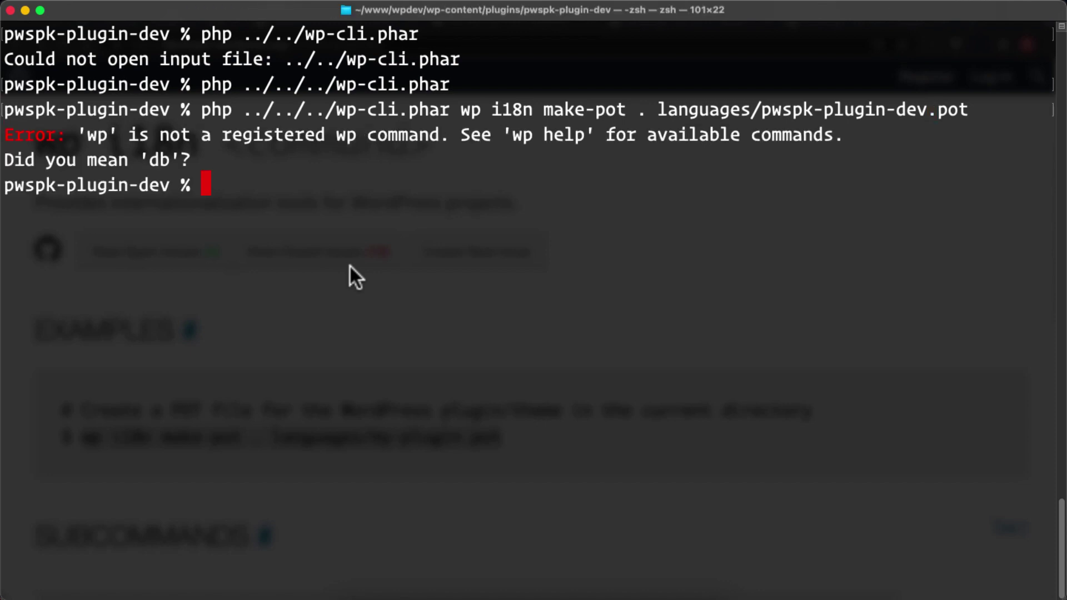
Remove the extra wp before i18n, rerun the make-pot command, and highlight the success message and the wp-cli.phar path.
{"action": "key", "text": "Up"}
{"action": "key", "text": "alt+Left"}
{"action": "key", "text": "alt+Left"}
{"action": "key", "text": "alt+Left"}
{"action": "key", "text": "alt+Left"}
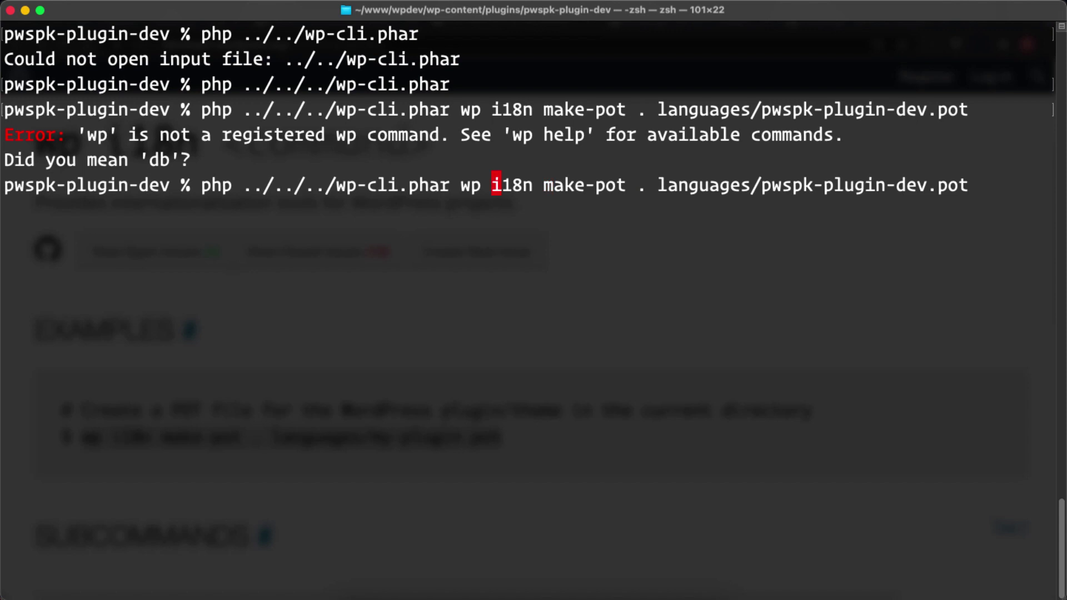
{"action": "key", "text": "BackSpace"}
{"action": "key", "text": "BackSpace"}
{"action": "key", "text": "BackSpace"}
{"action": "key", "text": "Return"}
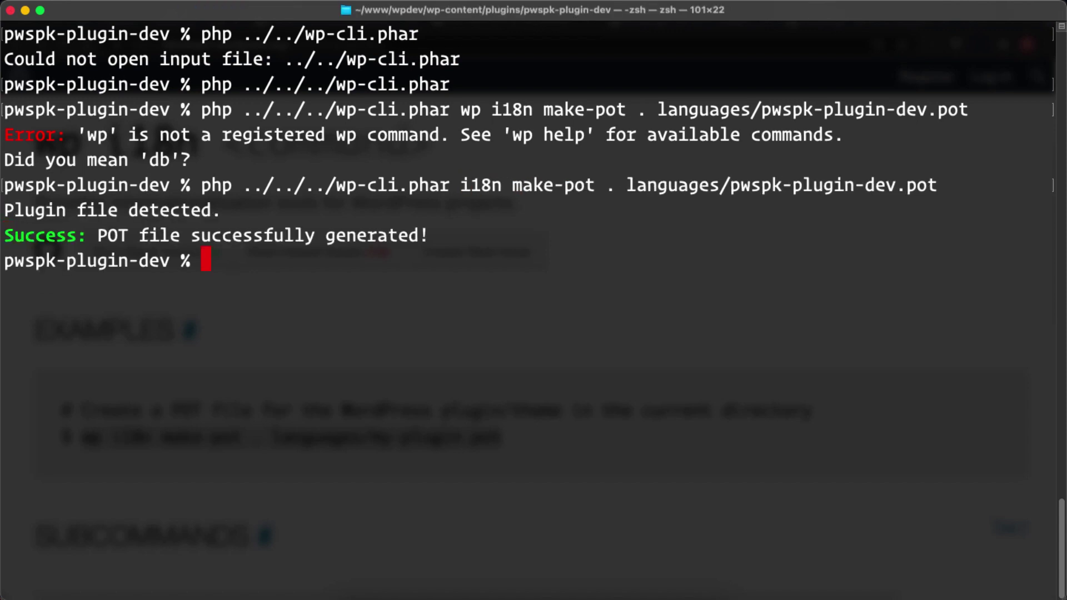
{"action": "left_click_drag", "start_coordinate": [97, 235], "coordinate": [428, 235]}
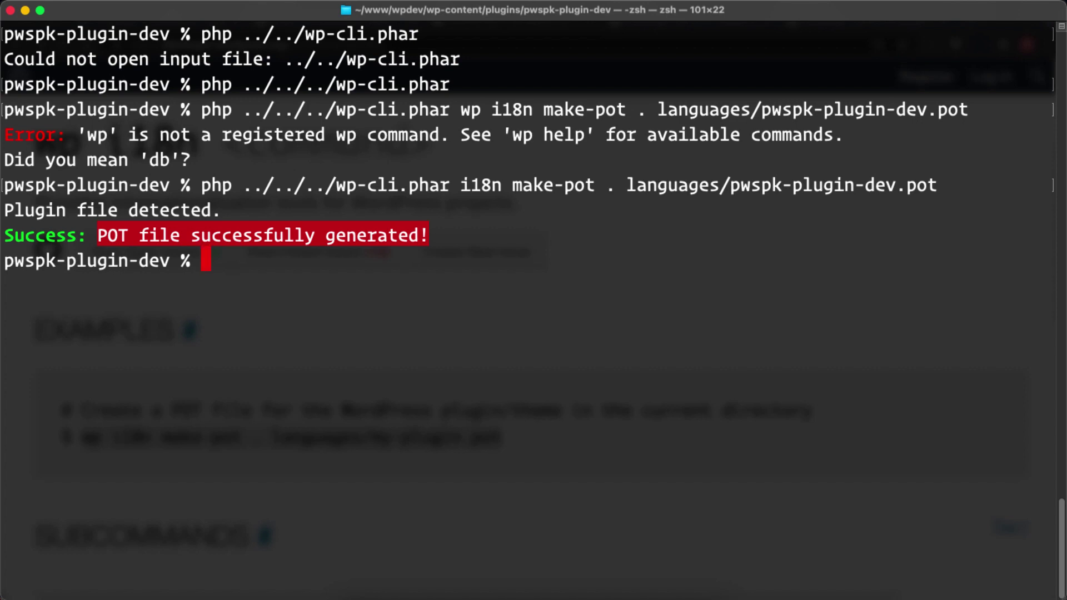
{"action": "left_click_drag", "start_coordinate": [325, 185], "coordinate": [449, 185]}
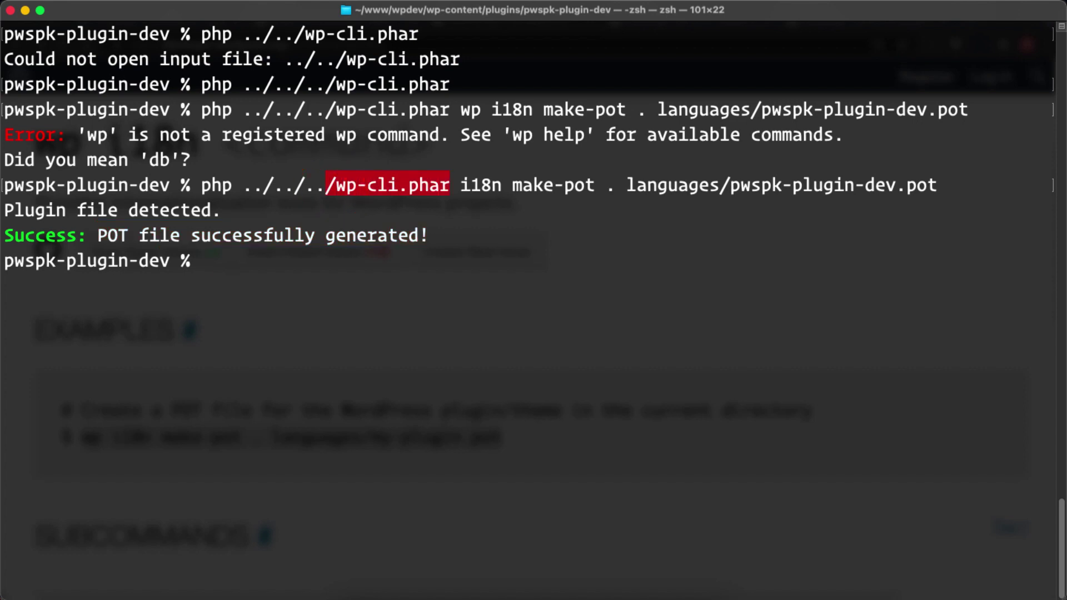
Switch to Sublime Text and open pwspk-plugin-dev.pot from the plugin's languages folder.
{"action": "left_click", "coordinate": [588, 598]}
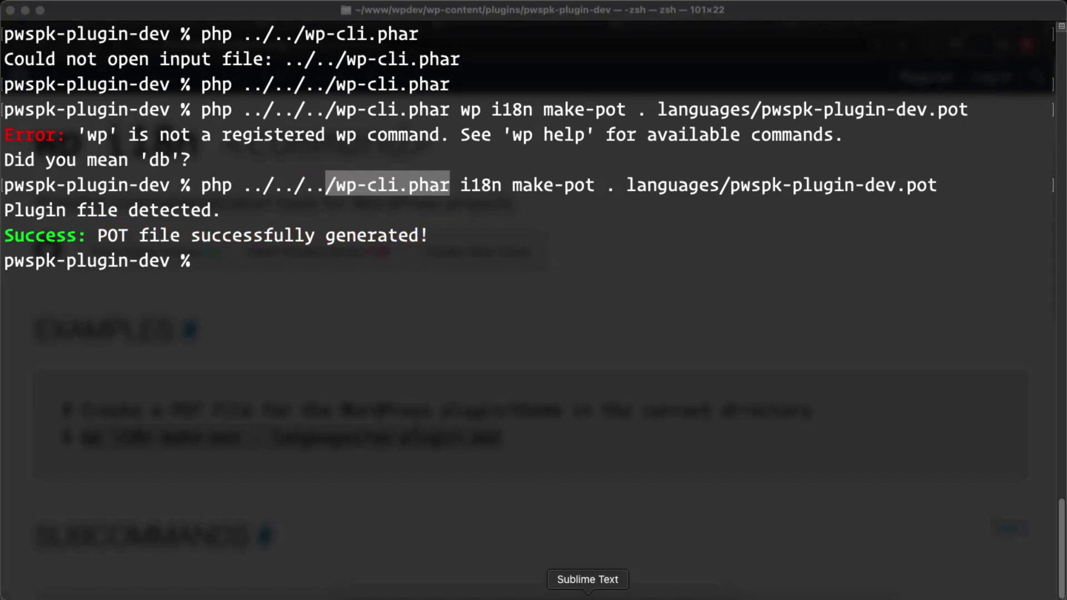
{"action": "left_click", "coordinate": [126, 291]}
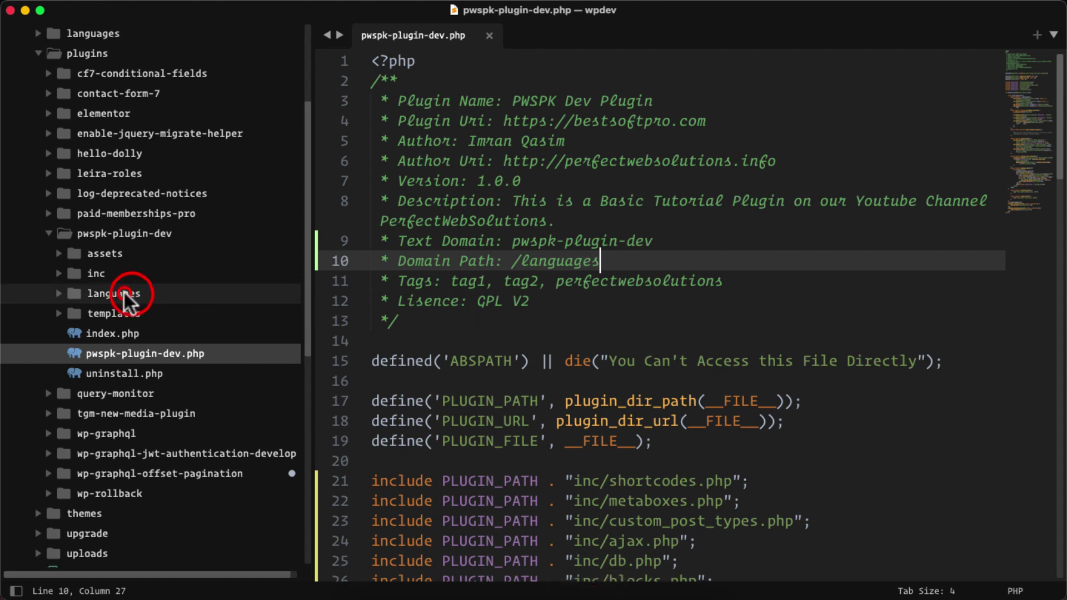
{"action": "left_click", "coordinate": [126, 293]}
{"action": "left_click", "coordinate": [121, 313]}
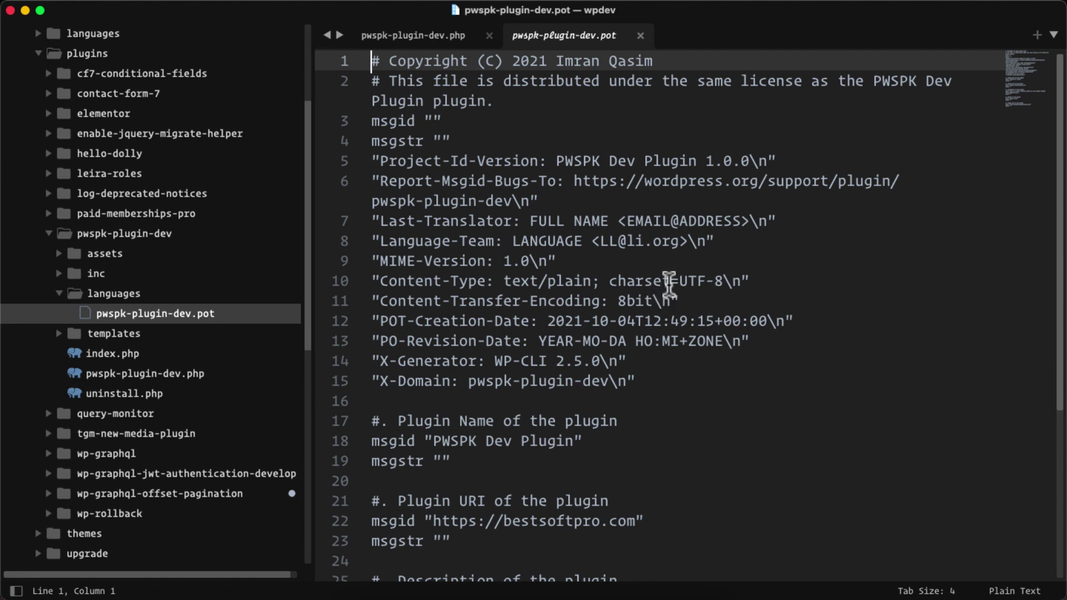
Highlight the POT file's comments for plugin name, plugin URI, description, author and author URI in turn.
{"action": "scroll", "coordinate": [668, 285], "scroll_direction": "down", "scroll_amount": 5}
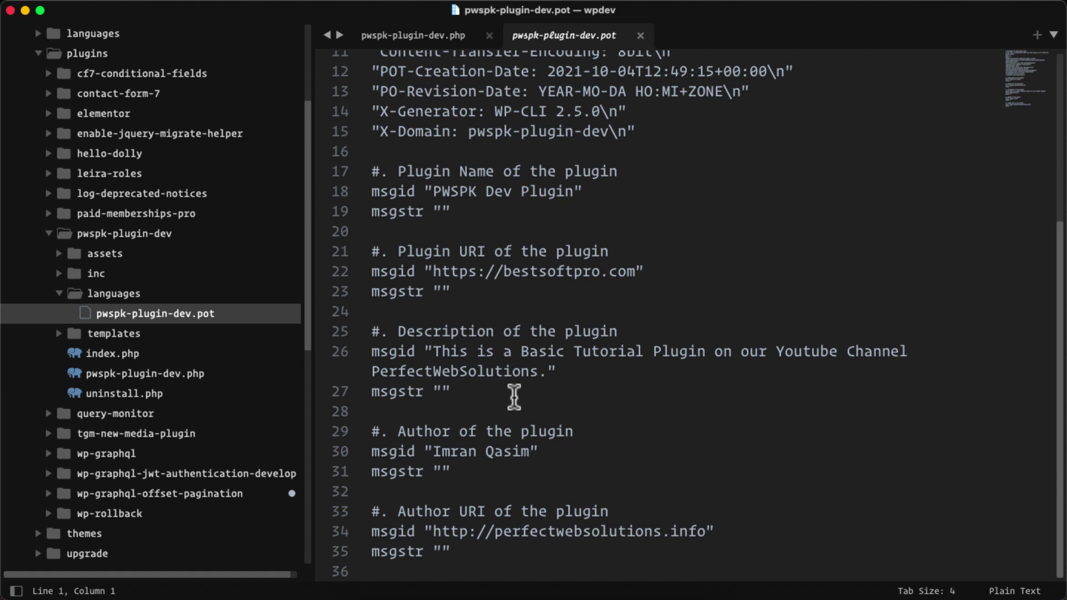
{"action": "left_click_drag", "start_coordinate": [392, 151], "coordinate": [634, 167]}
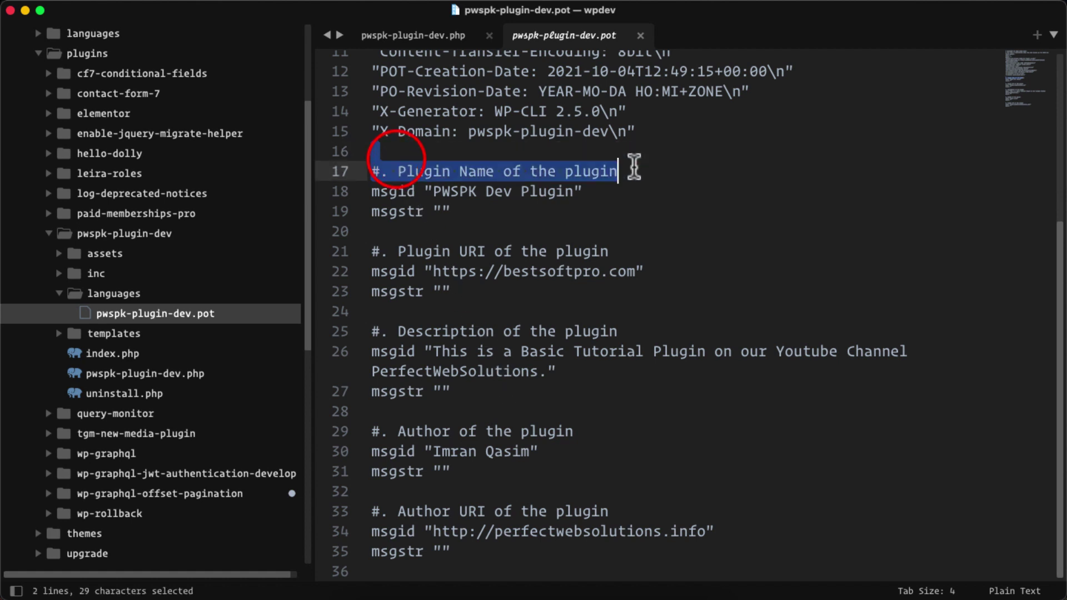
{"action": "left_click_drag", "start_coordinate": [406, 252], "coordinate": [632, 251]}
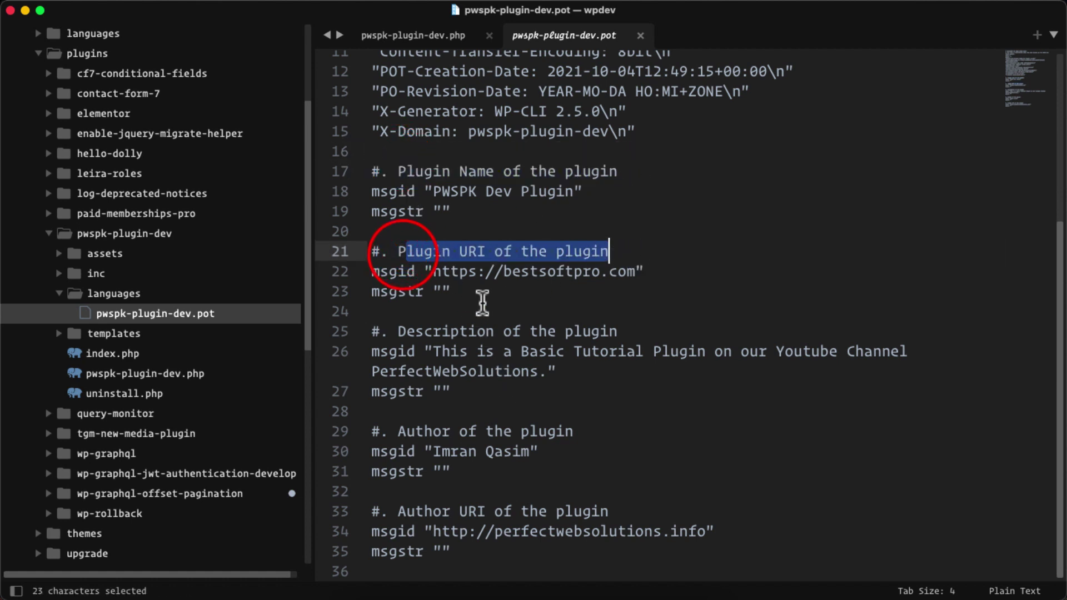
{"action": "left_click_drag", "start_coordinate": [396, 331], "coordinate": [647, 331]}
{"action": "left_click_drag", "start_coordinate": [390, 431], "coordinate": [592, 432]}
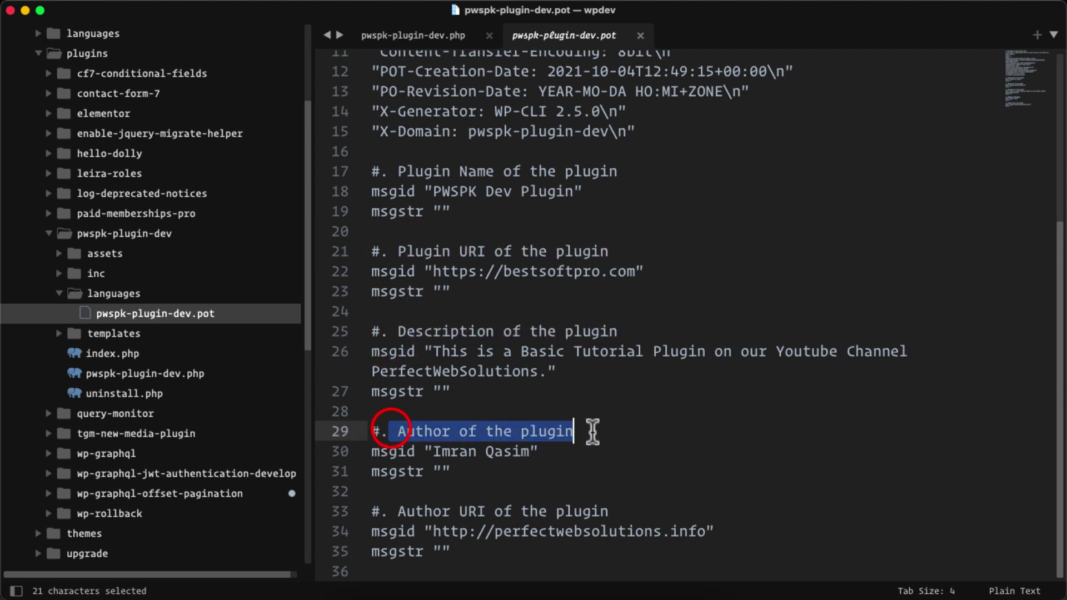
{"action": "left_click_drag", "start_coordinate": [398, 511], "coordinate": [611, 511]}
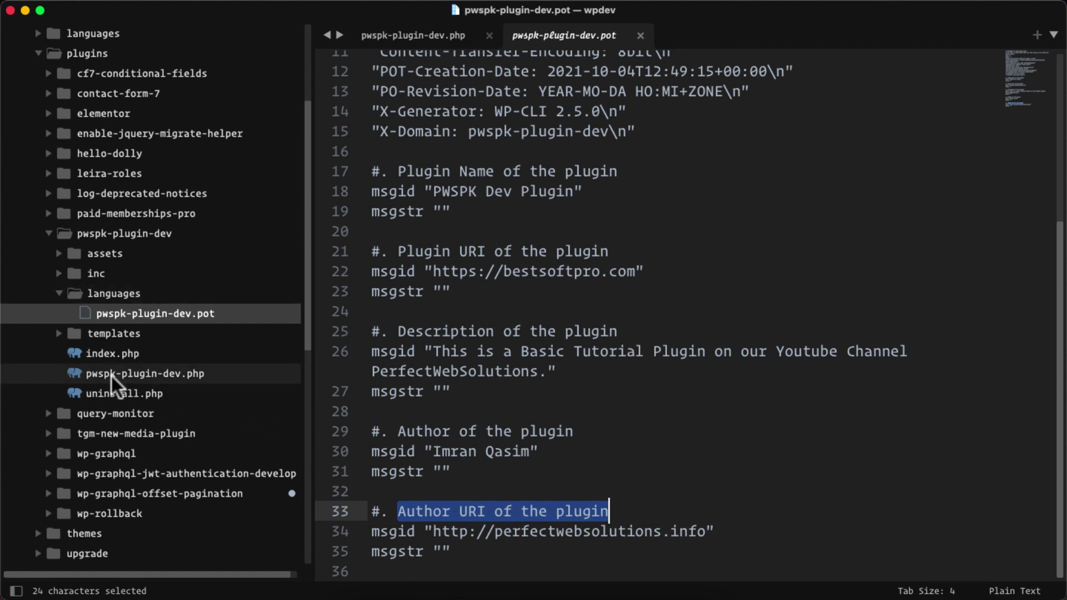
Highlight the header comment in pwspk-plugin-dev.php and return to the POT file to compare its entries.
{"action": "left_click", "coordinate": [159, 374]}
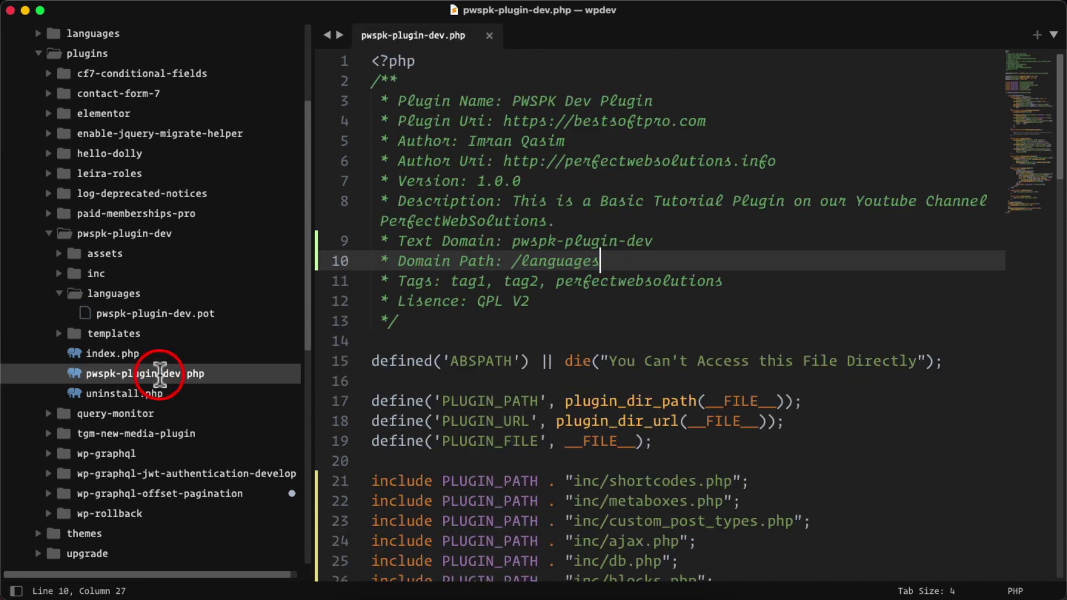
{"action": "left_click_drag", "start_coordinate": [373, 81], "coordinate": [530, 329]}
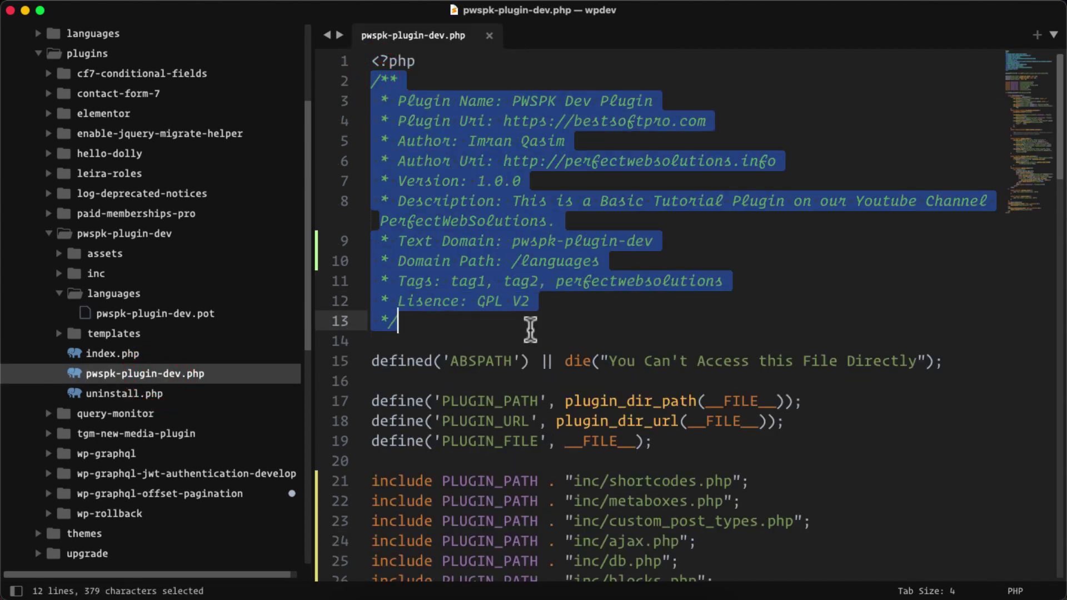
{"action": "left_click", "coordinate": [142, 314]}
{"action": "scroll", "coordinate": [648, 305], "scroll_direction": "down", "scroll_amount": 3}
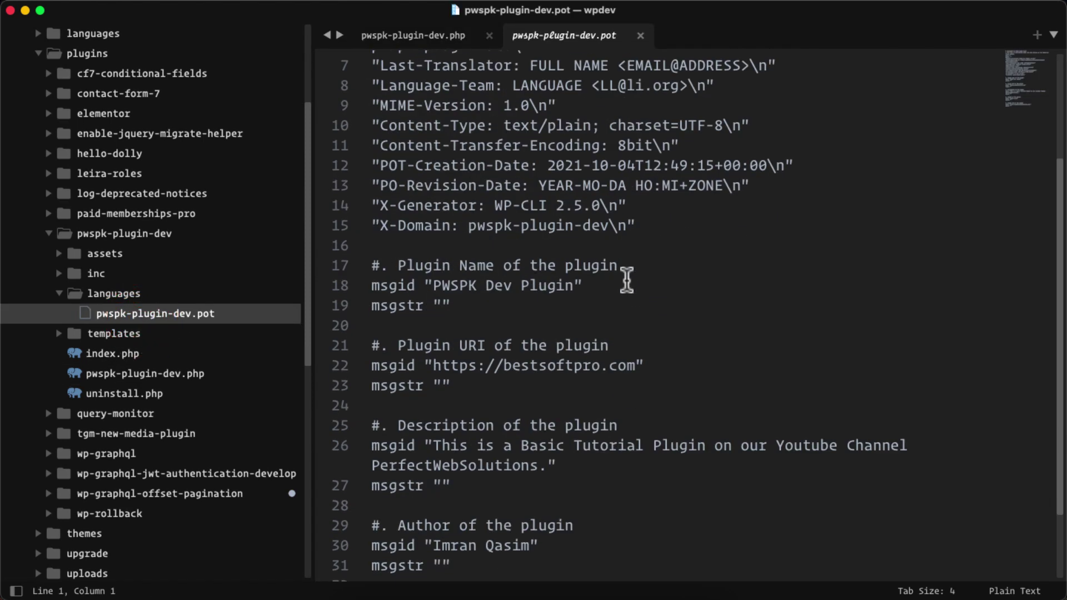
{"action": "scroll", "coordinate": [627, 280], "scroll_direction": "up", "scroll_amount": 3}
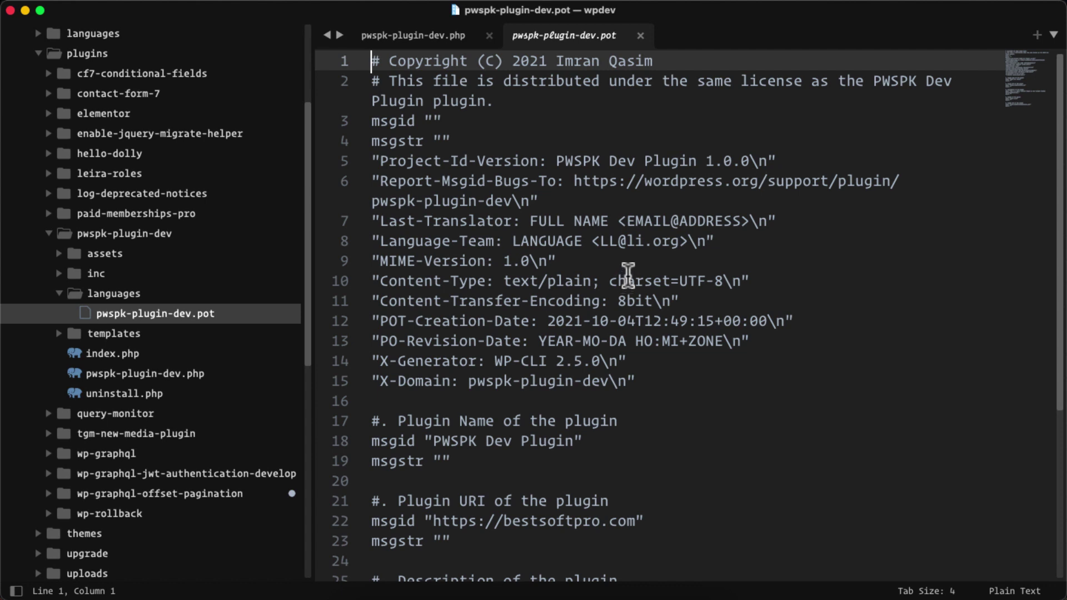
Highlight the POT file's copyright and license lines, its whole header block, and the translatable plugin entries on lines 17 to 35.
{"action": "left_click_drag", "start_coordinate": [690, 62], "coordinate": [343, 63]}
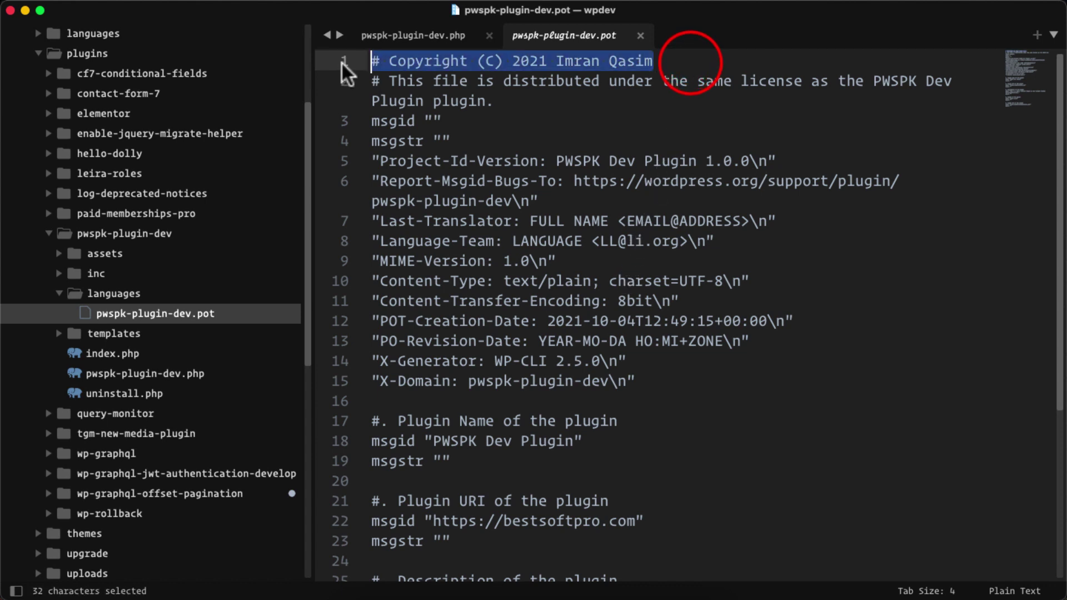
{"action": "left_click_drag", "start_coordinate": [510, 101], "coordinate": [320, 78]}
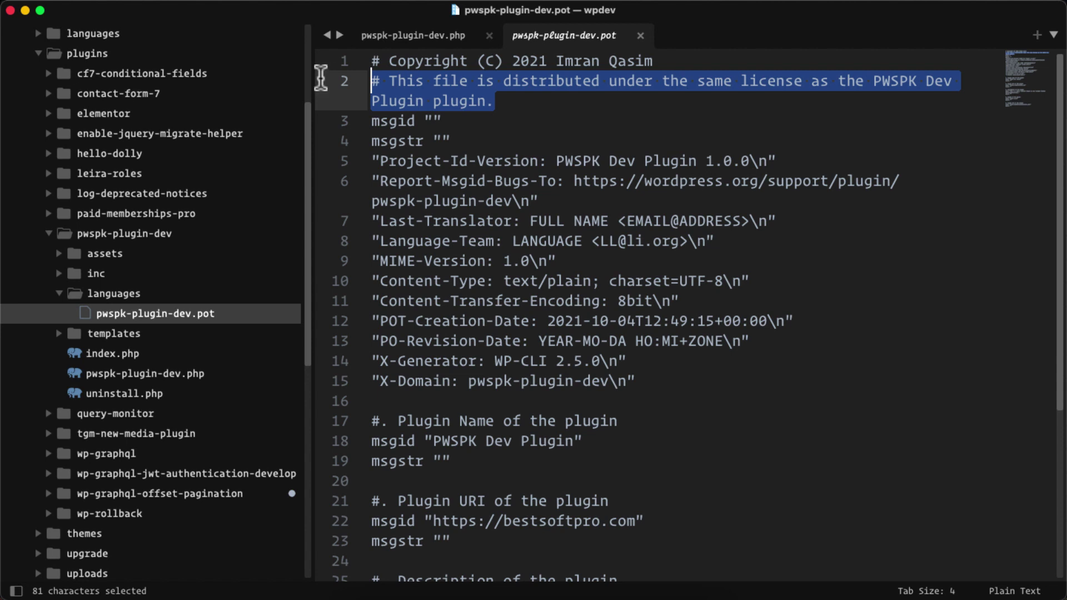
{"action": "left_click_drag", "start_coordinate": [672, 373], "coordinate": [368, 41]}
{"action": "scroll", "coordinate": [739, 242], "scroll_direction": "down", "scroll_amount": 5}
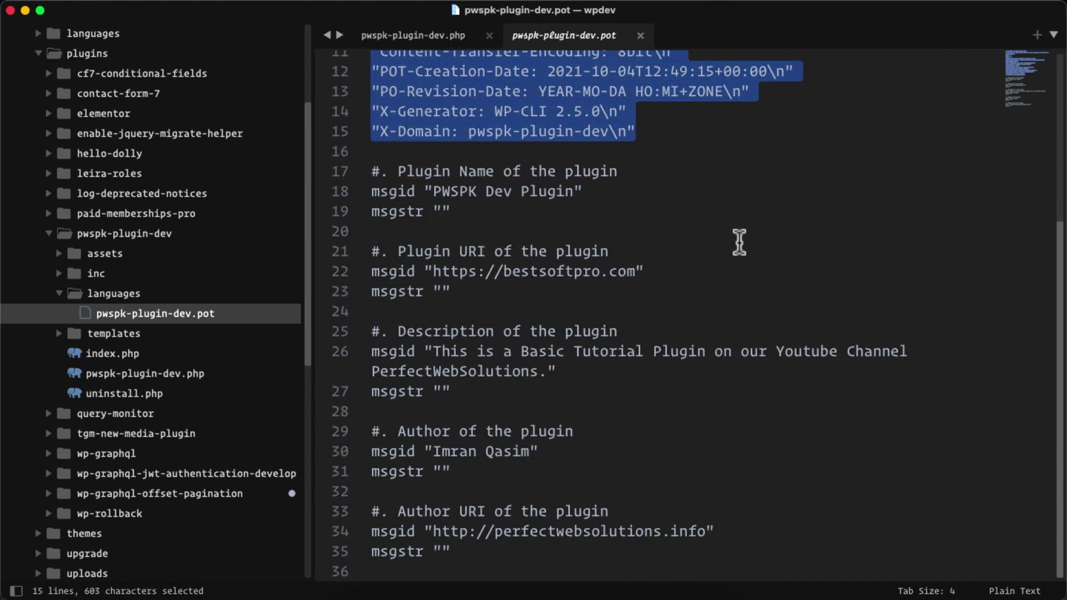
{"action": "left_click_drag", "start_coordinate": [460, 550], "coordinate": [351, 173]}
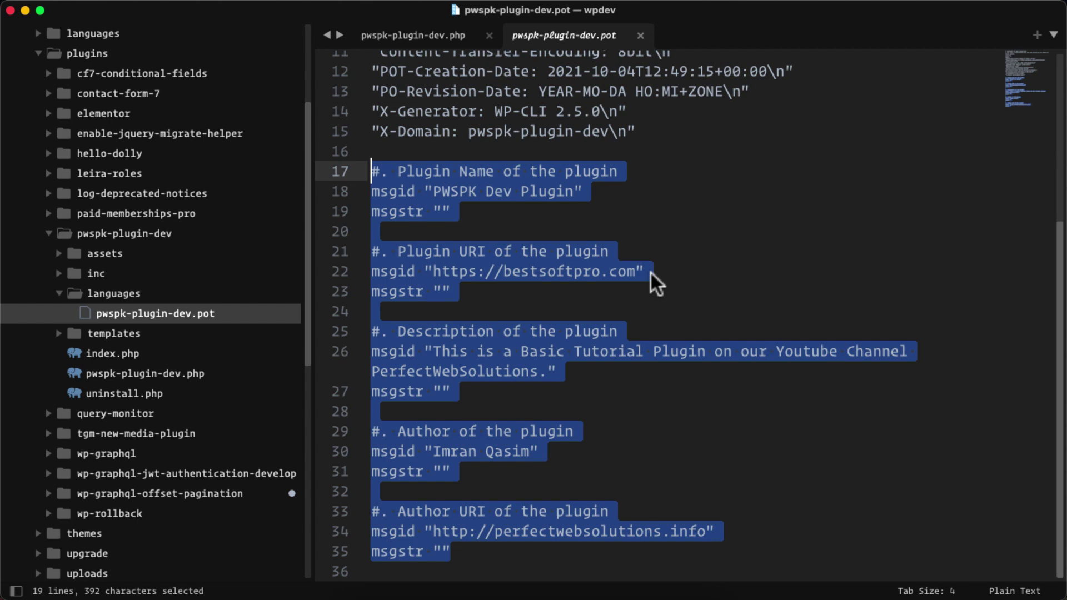
{"action": "left_click", "coordinate": [689, 292]}
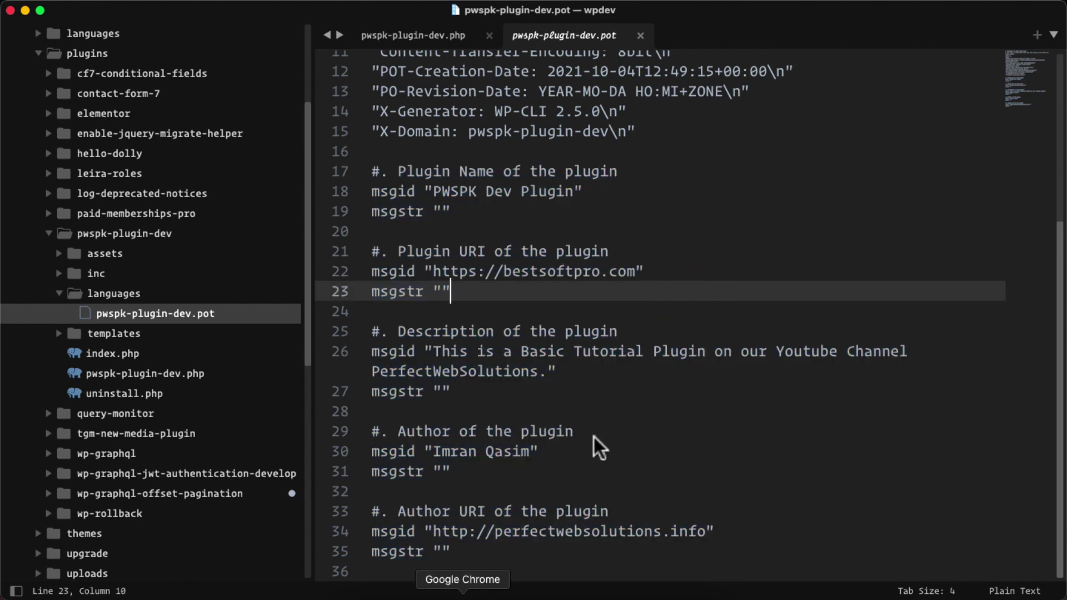
Switch to Chrome, reload the WordPress dashboard, and open the installed plugins list at the PWSPK Dev Plugin entry.
{"action": "left_click", "coordinate": [462, 596]}
{"action": "left_click", "coordinate": [118, 18]}
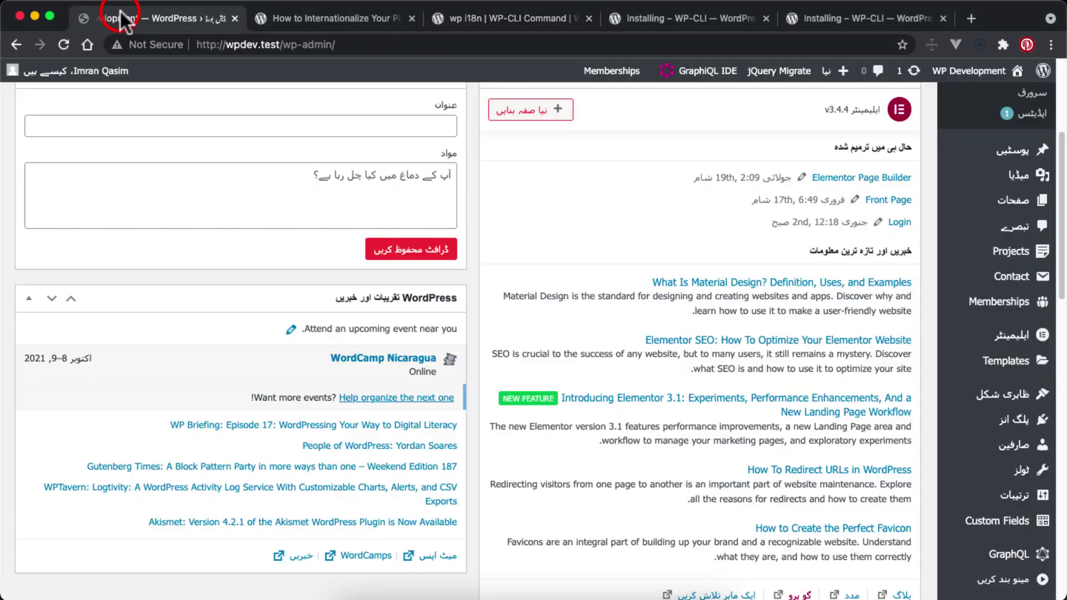
{"action": "right_click", "coordinate": [683, 190]}
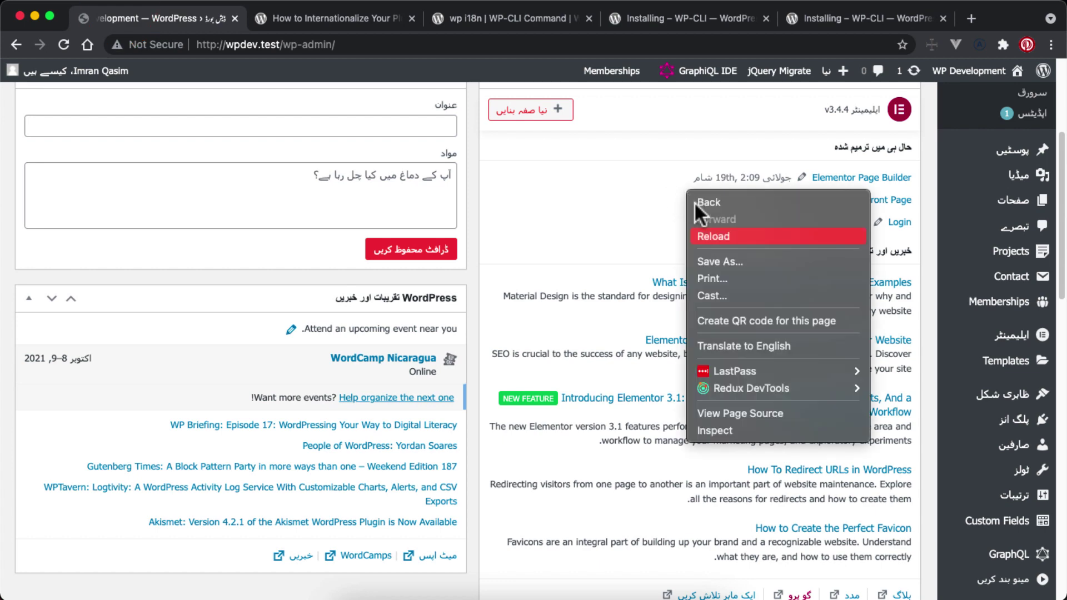
{"action": "left_click", "coordinate": [723, 238]}
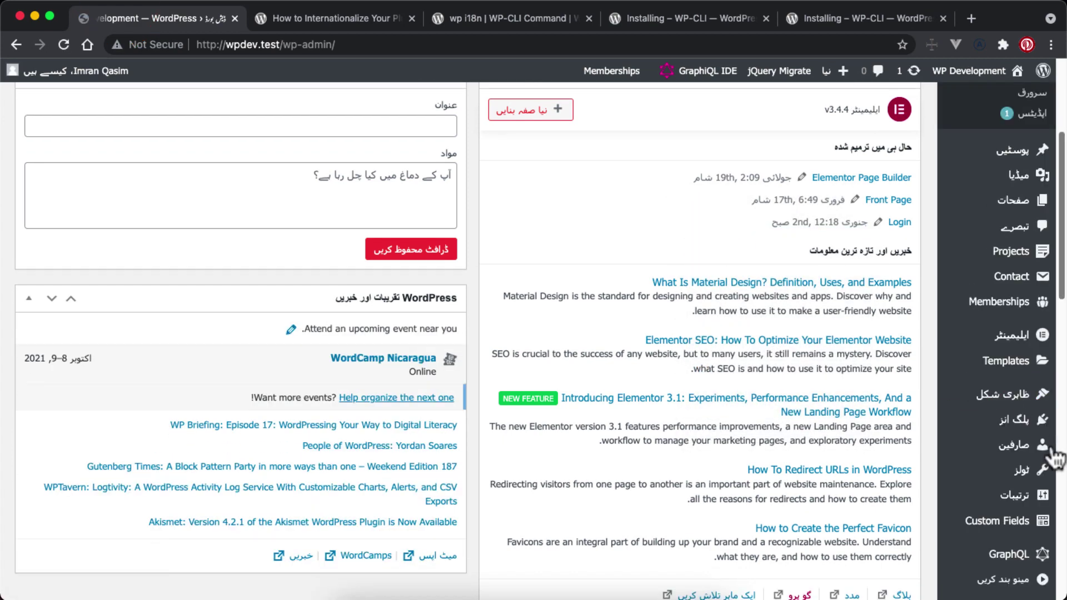
{"action": "mouse_move", "coordinate": [1022, 419]}
{"action": "left_click", "coordinate": [891, 423]}
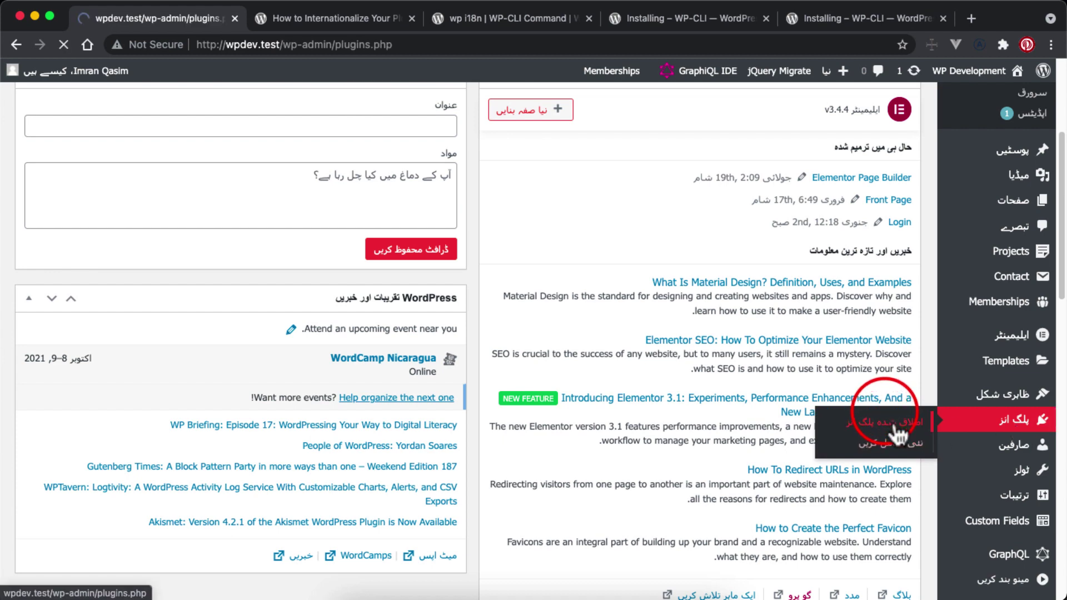
{"action": "scroll", "coordinate": [894, 424], "scroll_direction": "down", "scroll_amount": 10}
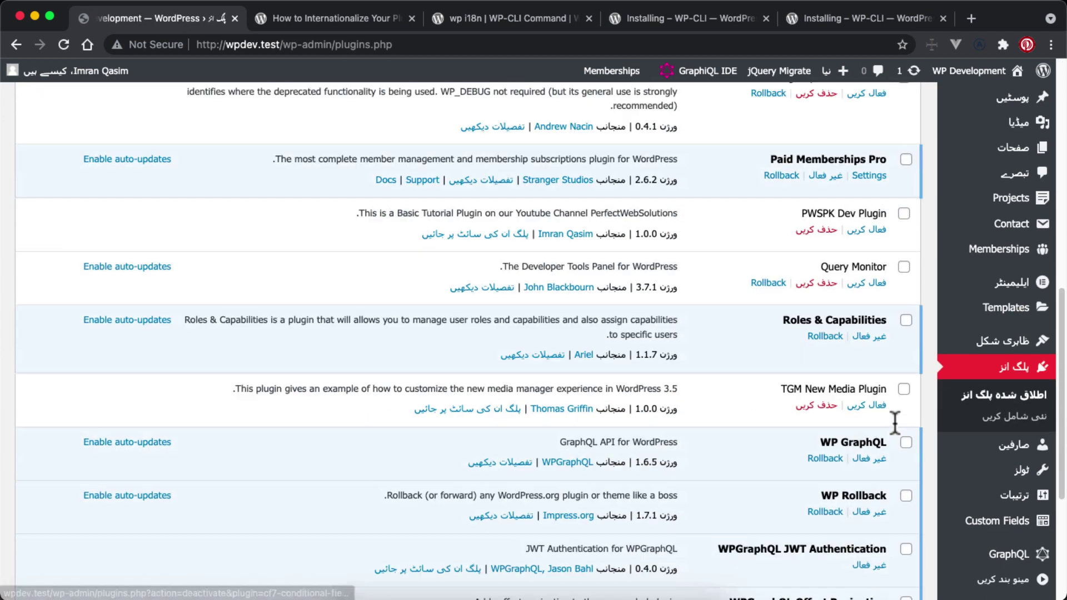
{"action": "scroll", "coordinate": [894, 423], "scroll_direction": "down", "scroll_amount": 1}
{"action": "scroll", "coordinate": [895, 423], "scroll_direction": "down", "scroll_amount": 5}
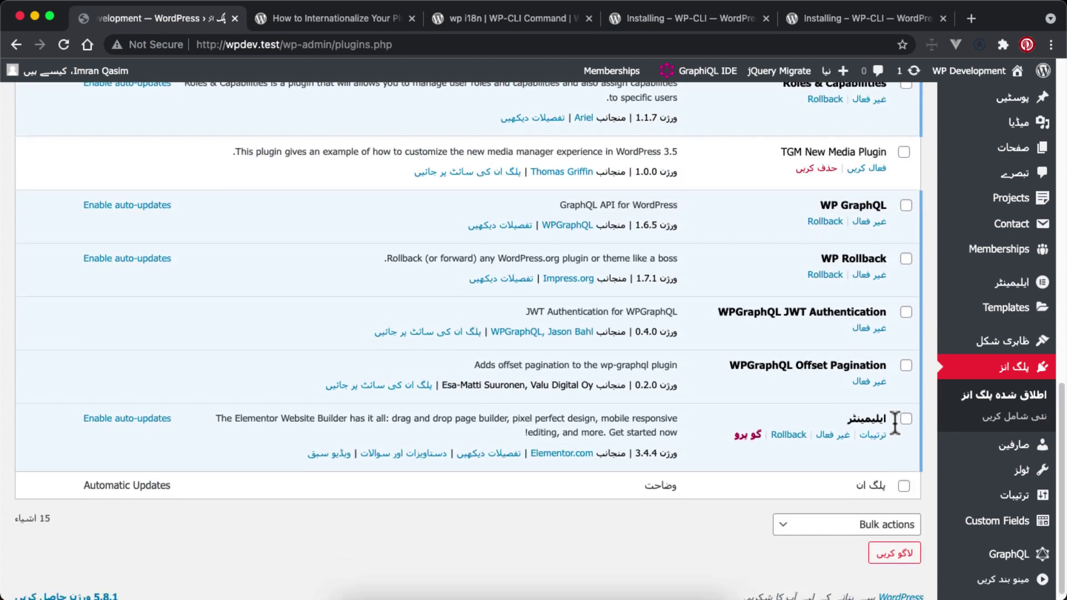
{"action": "scroll", "coordinate": [894, 423], "scroll_direction": "up", "scroll_amount": 5}
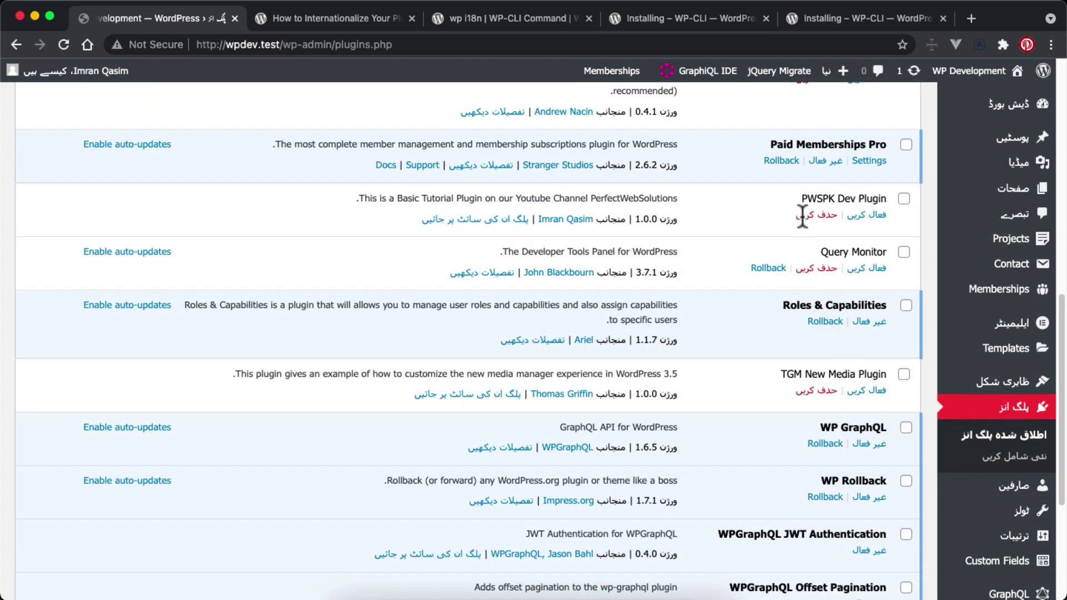
Highlight the PWSPK Dev Plugin's name and its description in the plugins list.
{"action": "left_click_drag", "start_coordinate": [802, 199], "coordinate": [886, 196]}
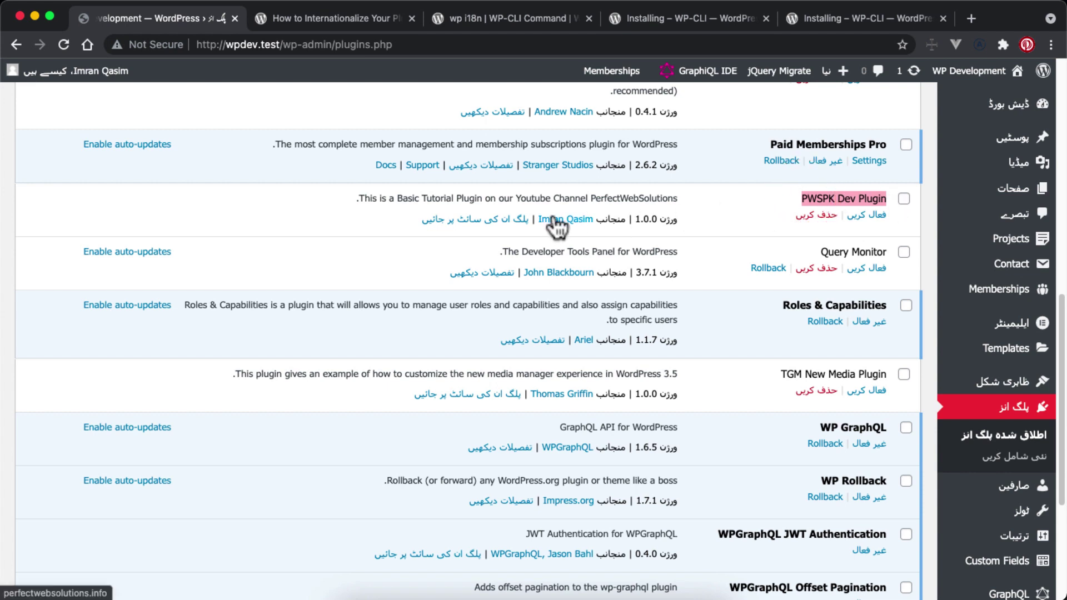
{"action": "left_click_drag", "start_coordinate": [359, 199], "coordinate": [685, 196]}
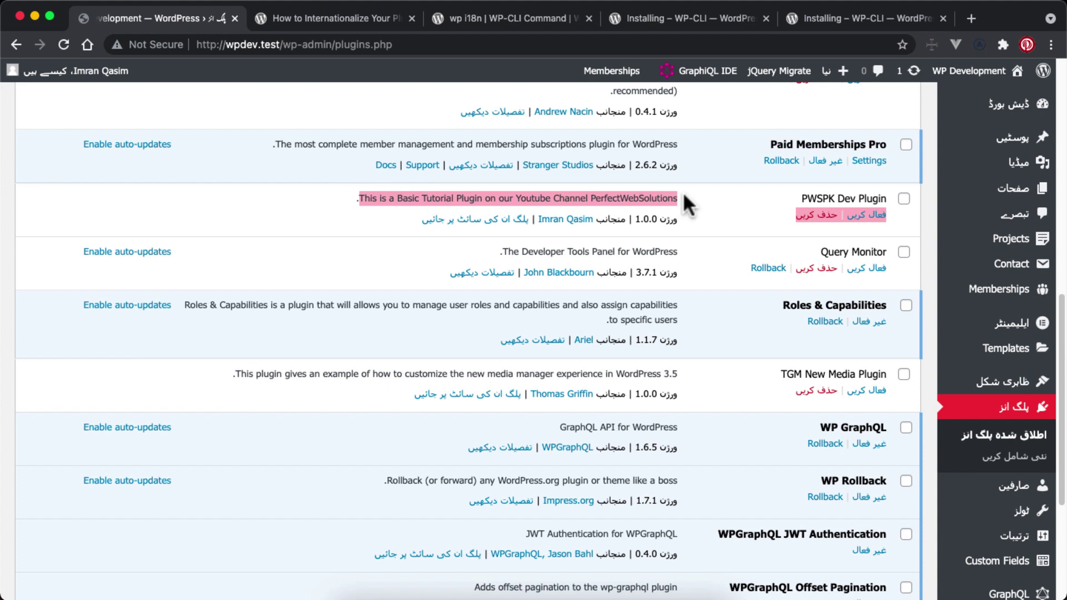
{"action": "left_click", "coordinate": [684, 195]}
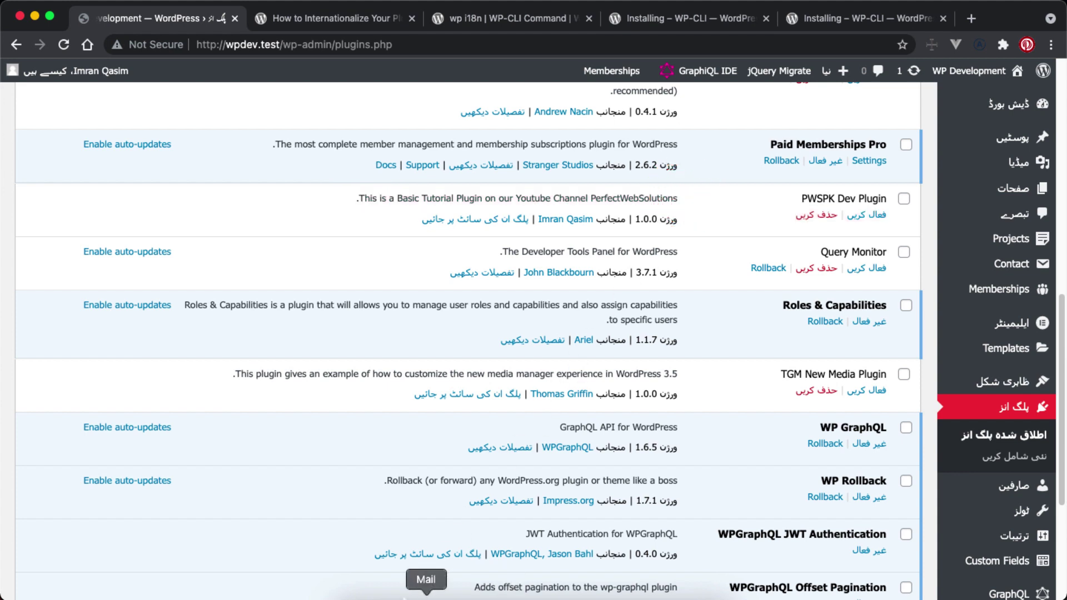
Launch Poedit from the Mac's installed applications and enlarge its window to fill the screen.
{"action": "right_click", "coordinate": [389, 598]}
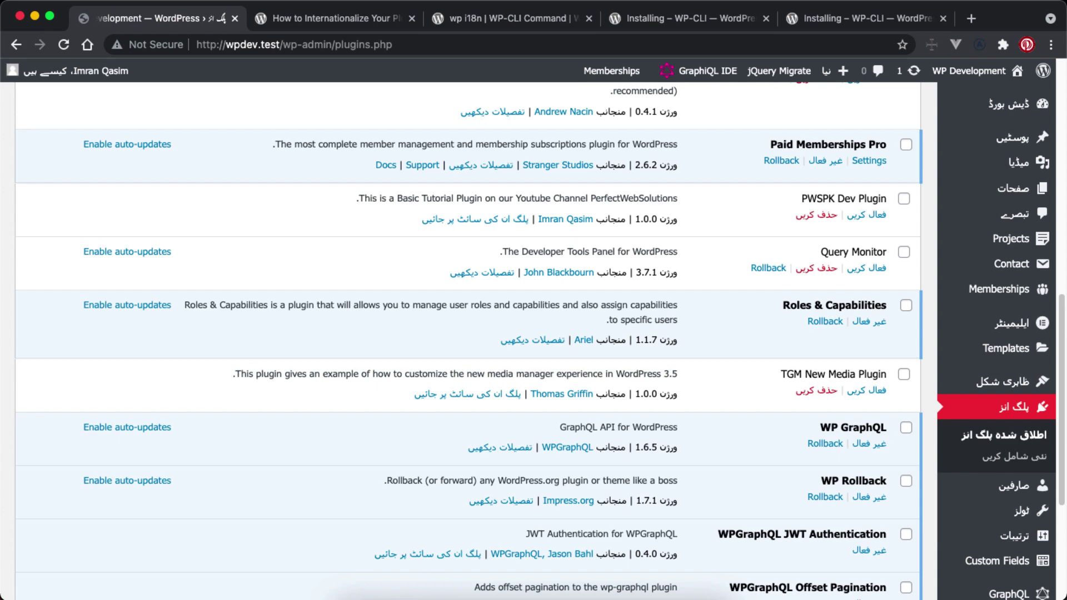
{"action": "left_click", "coordinate": [389, 597]}
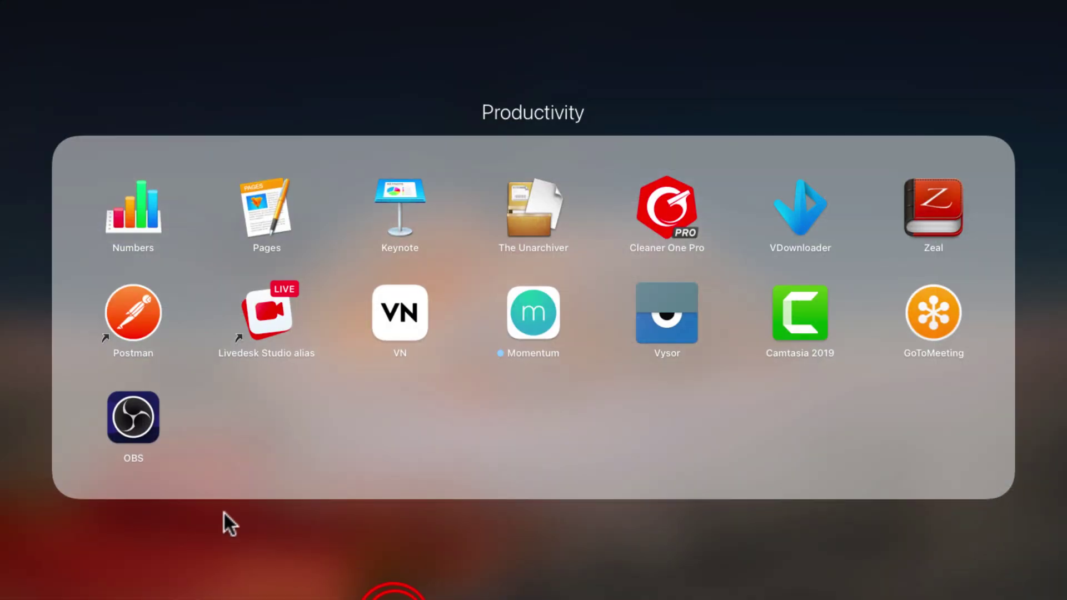
{"action": "left_click", "coordinate": [223, 512]}
{"action": "left_click", "coordinate": [267, 492]}
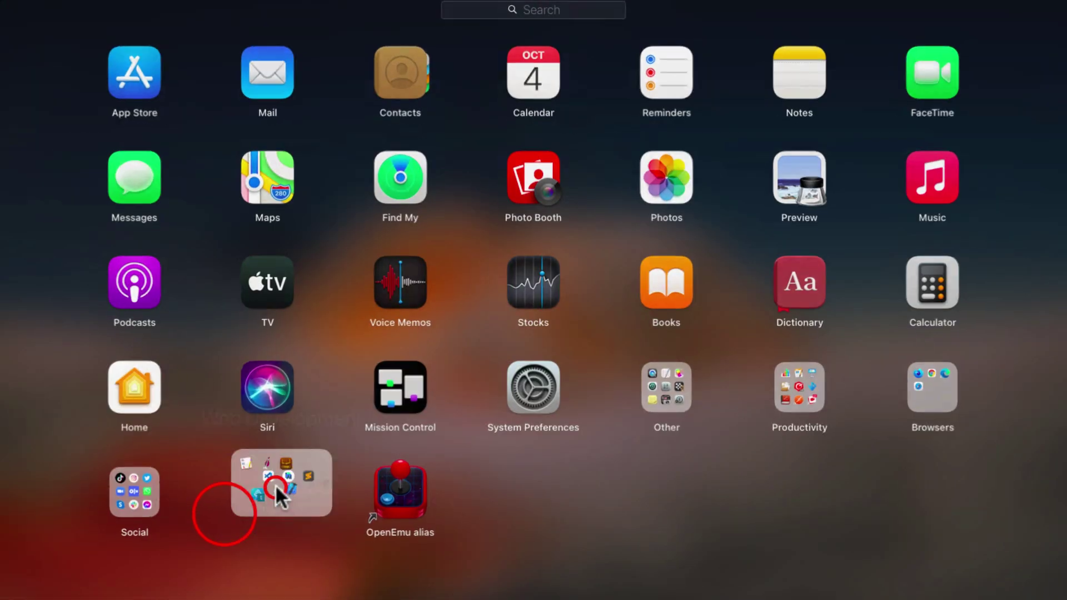
{"action": "left_click", "coordinate": [128, 203]}
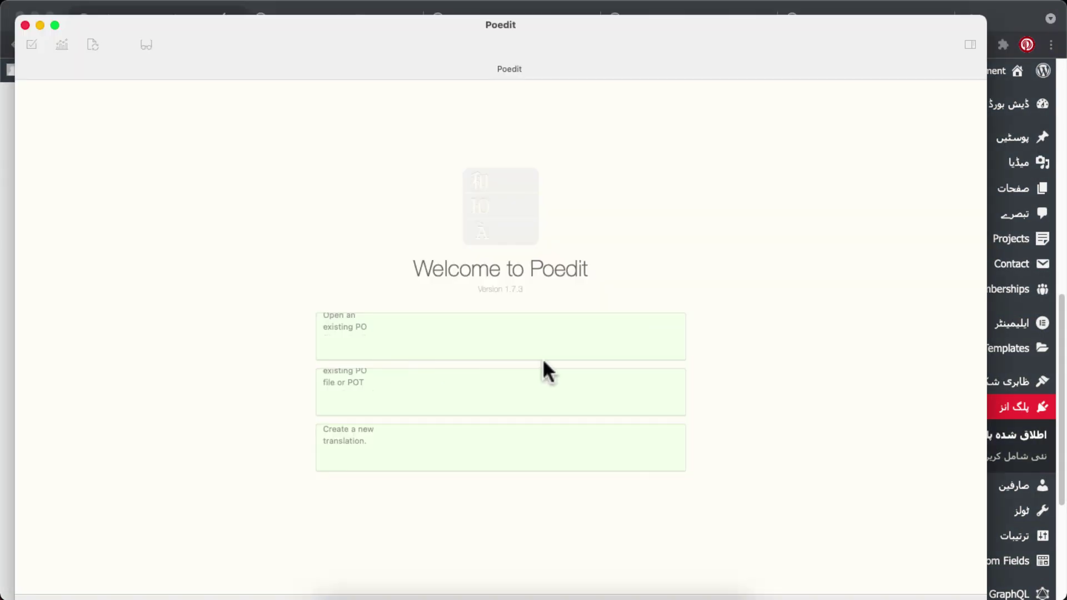
{"action": "left_click_drag", "start_coordinate": [985, 370], "coordinate": [1061, 421]}
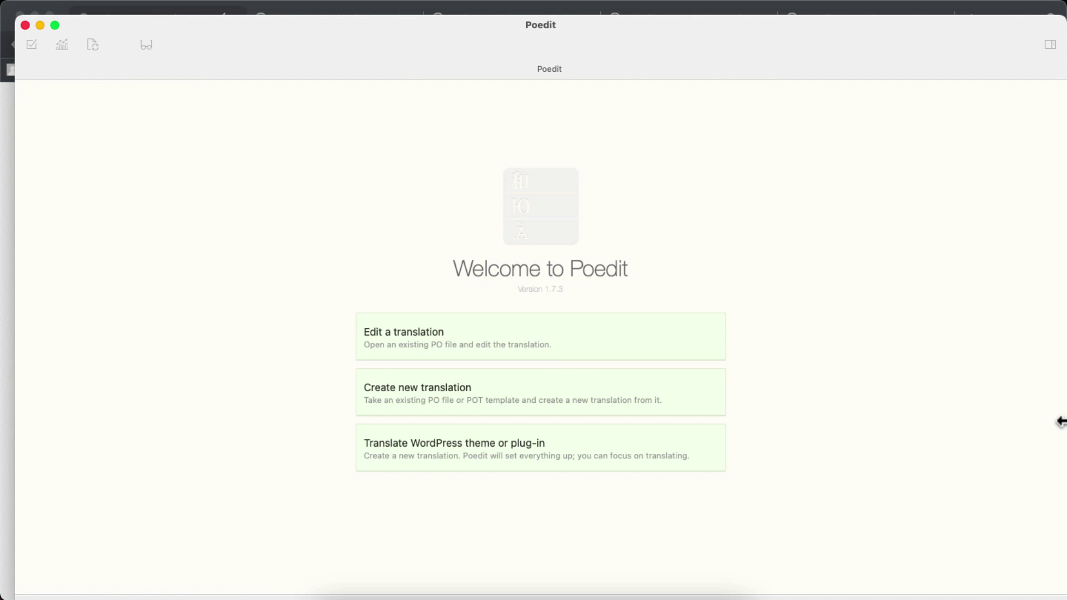
{"action": "double_click", "coordinate": [179, 23]}
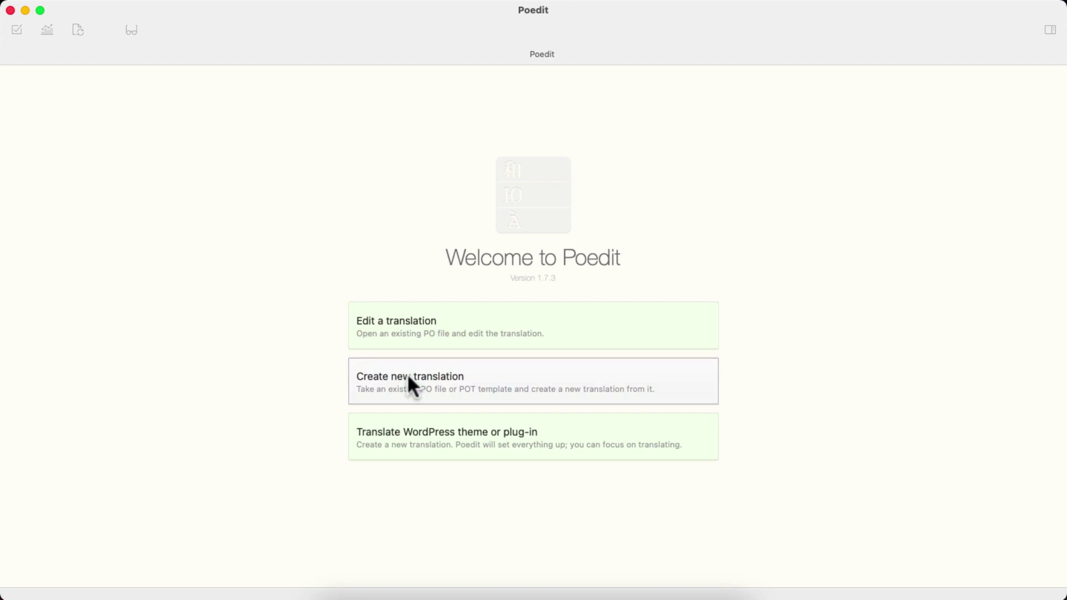
Start a new translation from a template file and browse to www/wpdev/wp-content on the SSD.
{"action": "left_click", "coordinate": [447, 381]}
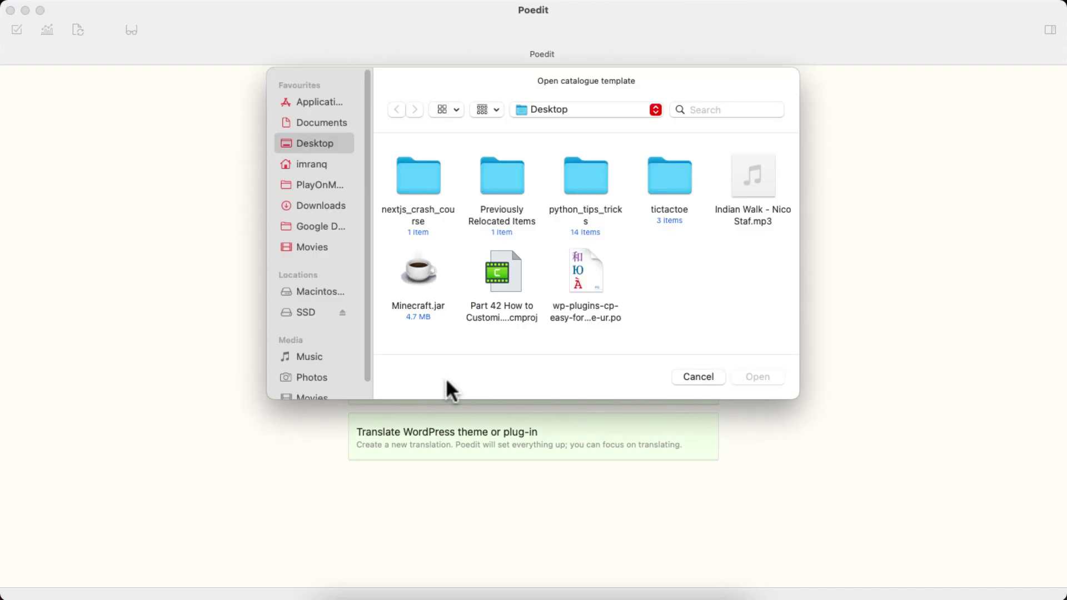
{"action": "left_click", "coordinate": [313, 311]}
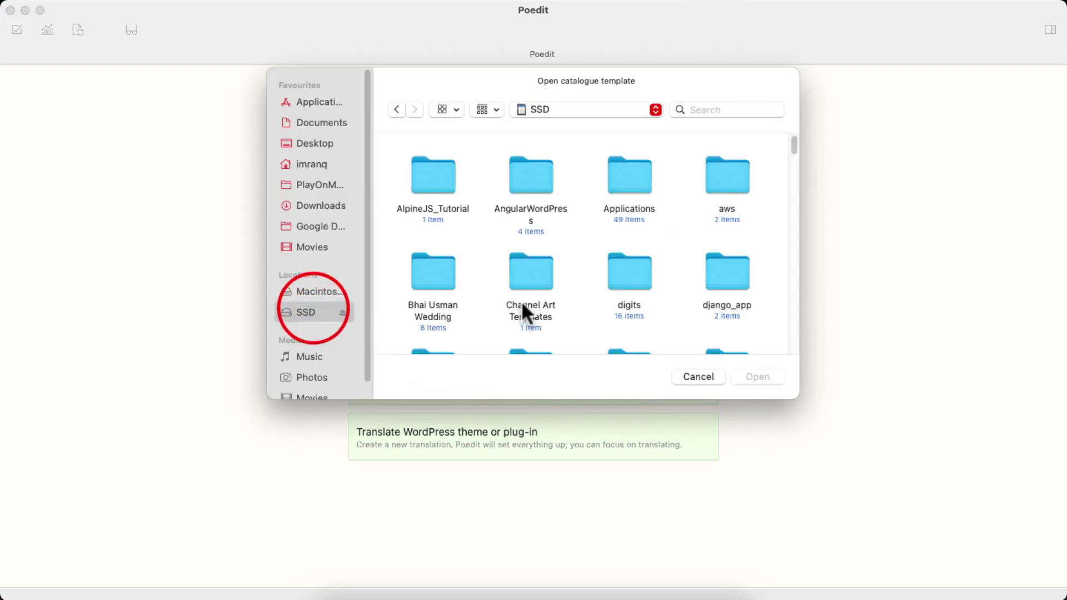
{"action": "scroll", "coordinate": [525, 308], "scroll_direction": "down", "scroll_amount": 5}
{"action": "scroll", "coordinate": [521, 301], "scroll_direction": "down", "scroll_amount": 2}
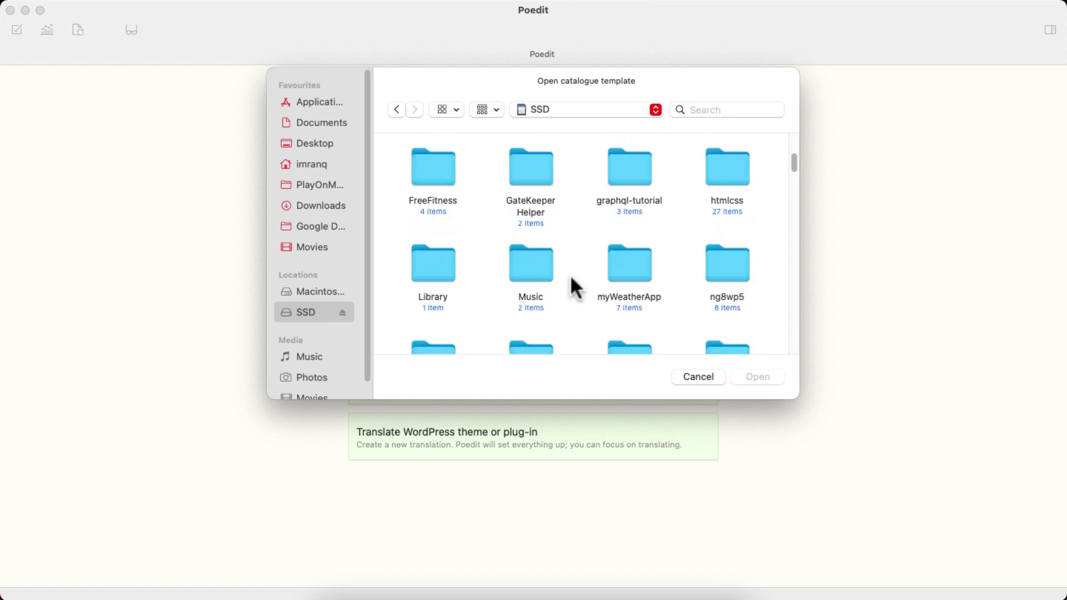
{"action": "left_click_drag", "start_coordinate": [793, 153], "coordinate": [794, 189]}
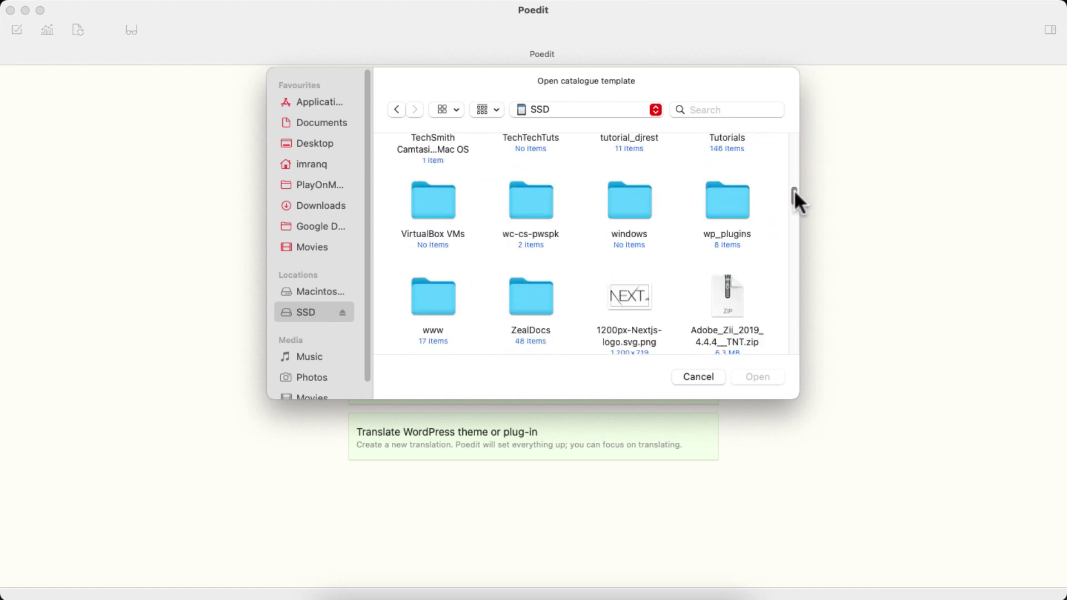
{"action": "double_click", "coordinate": [446, 287]}
{"action": "left_click_drag", "start_coordinate": [795, 176], "coordinate": [790, 322]}
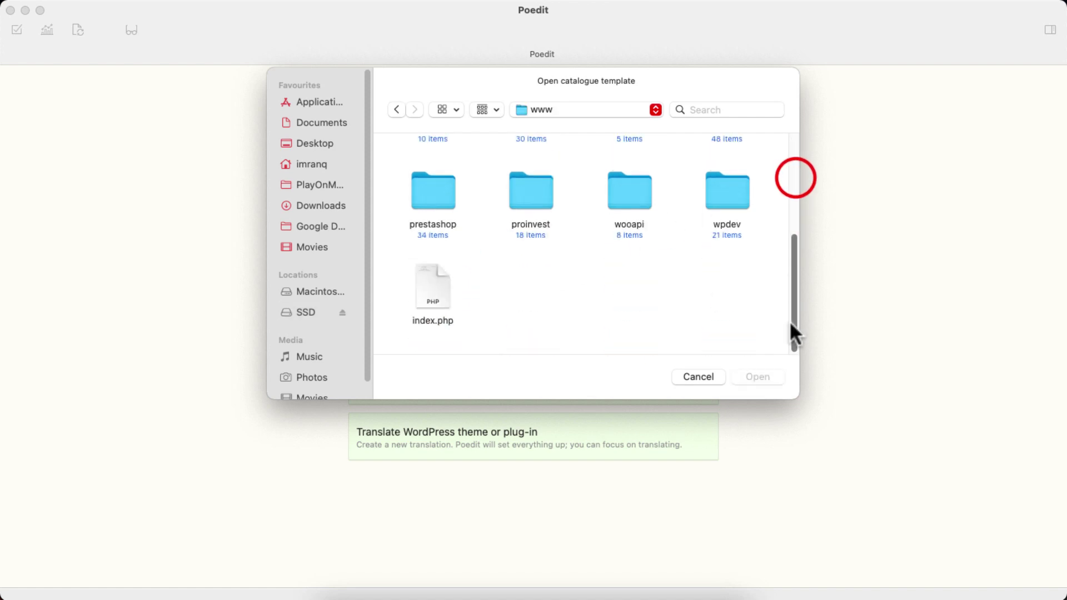
{"action": "double_click", "coordinate": [715, 197]}
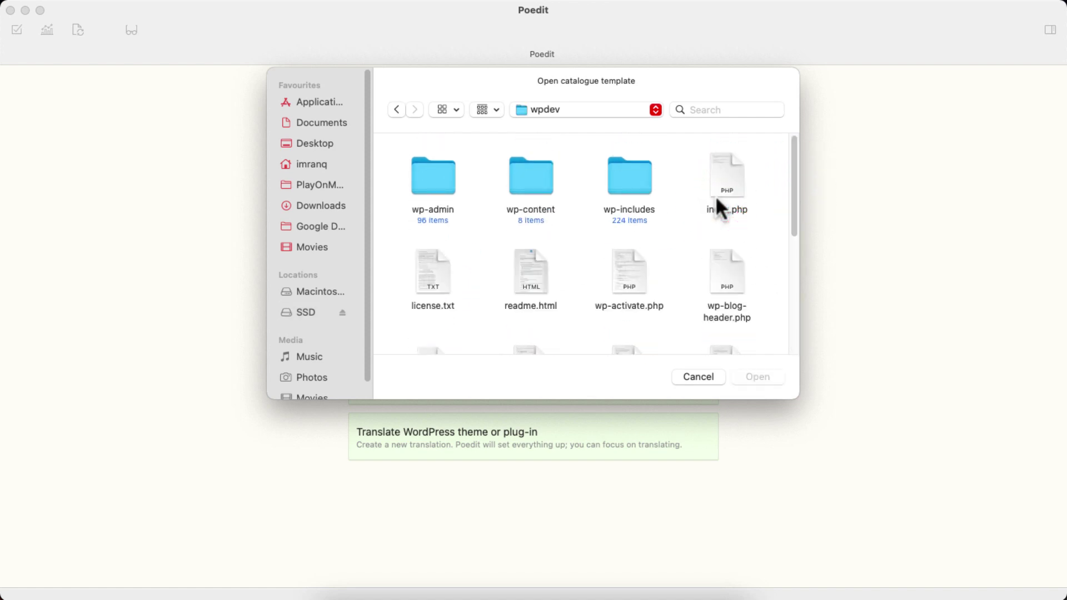
{"action": "double_click", "coordinate": [536, 174]}
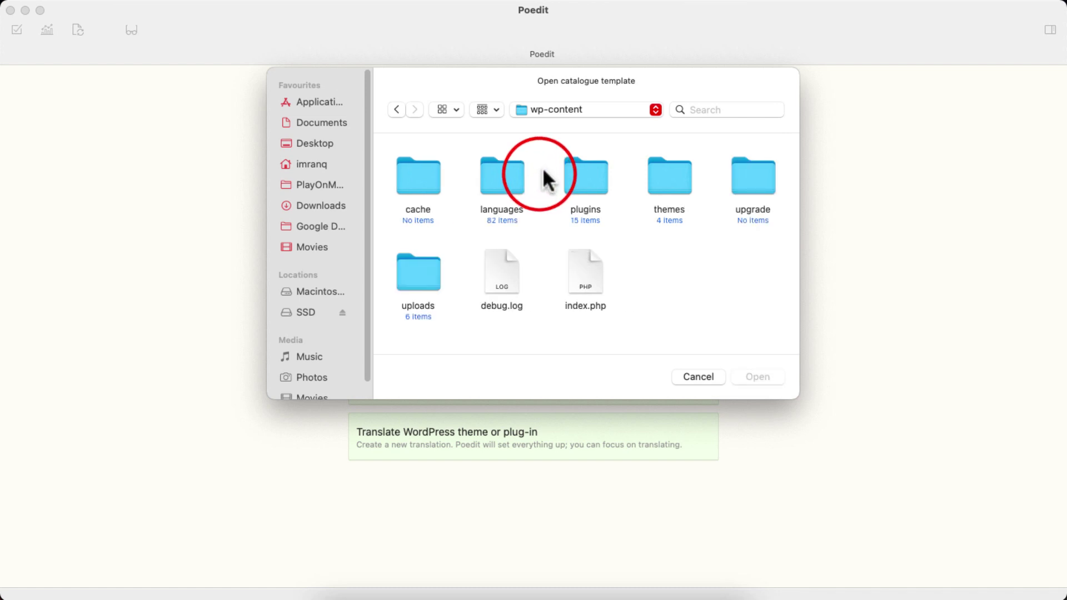
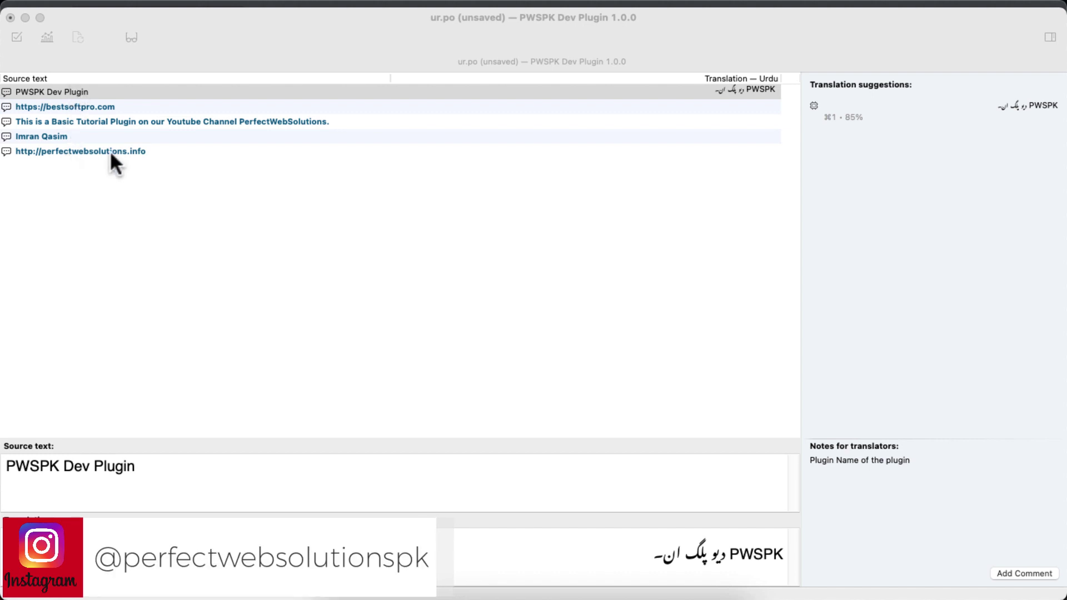
Apply the suggested Urdu translation to the PWSPK Dev Plugin entry and replace its word PWSPK with "پی ڈبلیو ایس پی کے".
{"action": "left_click", "coordinate": [755, 92]}
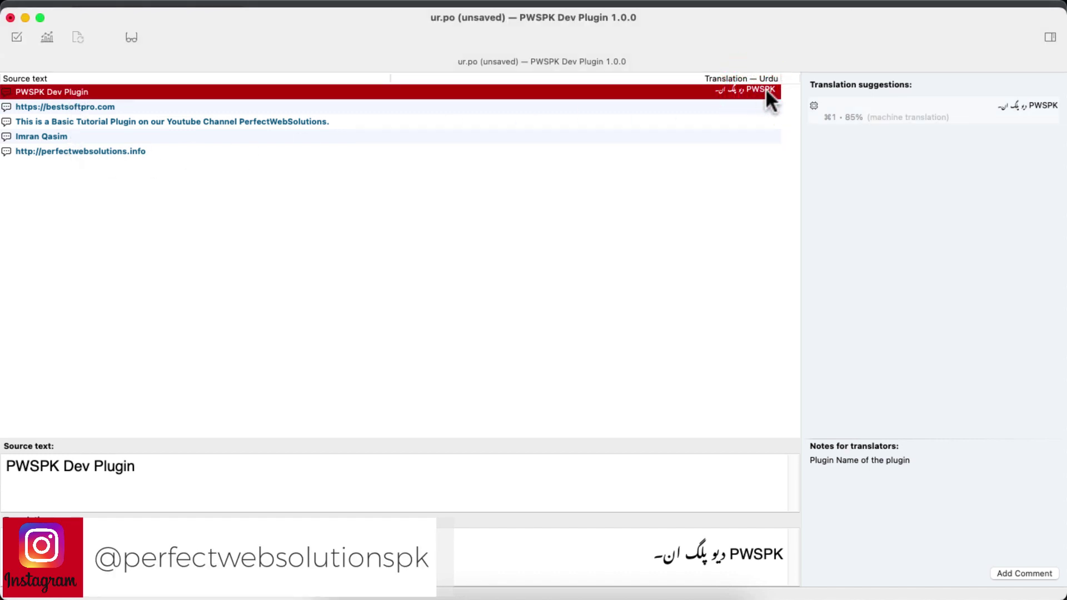
{"action": "left_click", "coordinate": [1033, 106]}
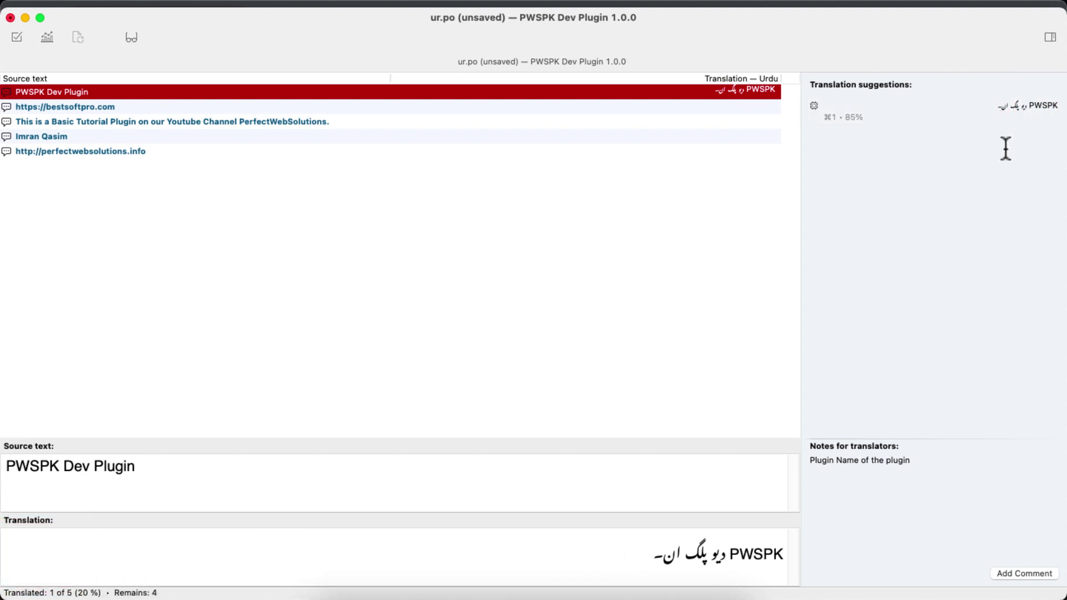
{"action": "left_click_drag", "start_coordinate": [731, 551], "coordinate": [775, 552]}
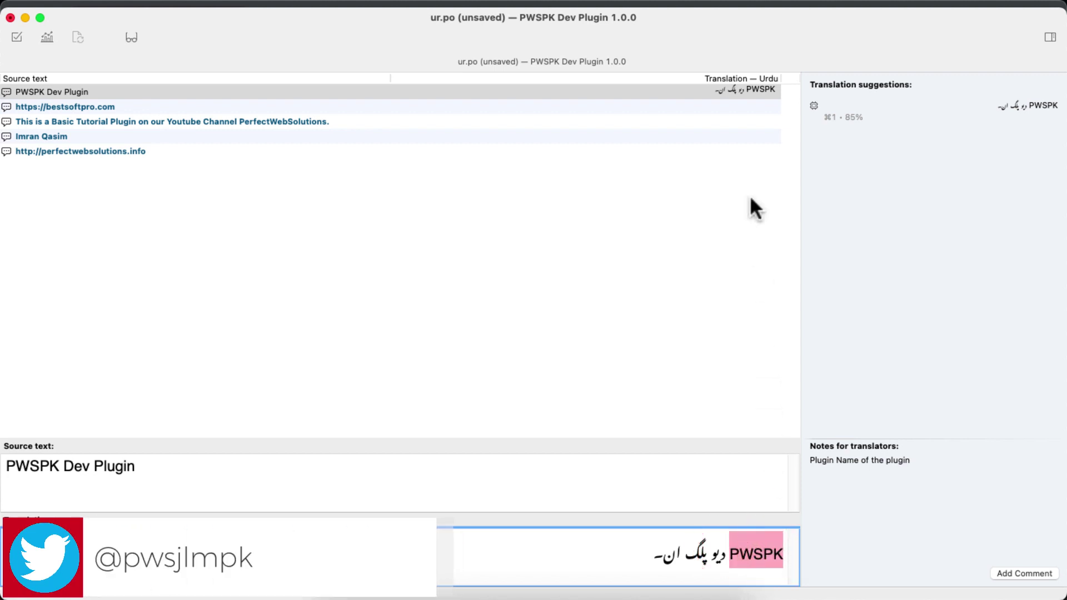
{"action": "left_click", "coordinate": [738, 2]}
{"action": "left_click", "coordinate": [738, 25]}
{"action": "type", "text": "پی"}
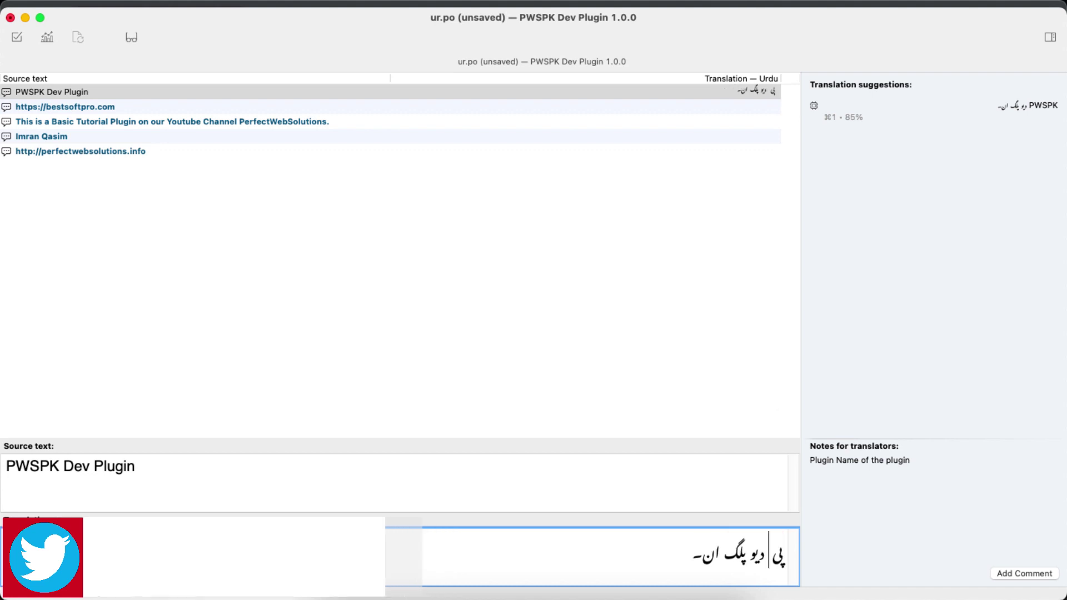
{"action": "type", "text": " ڈی"}
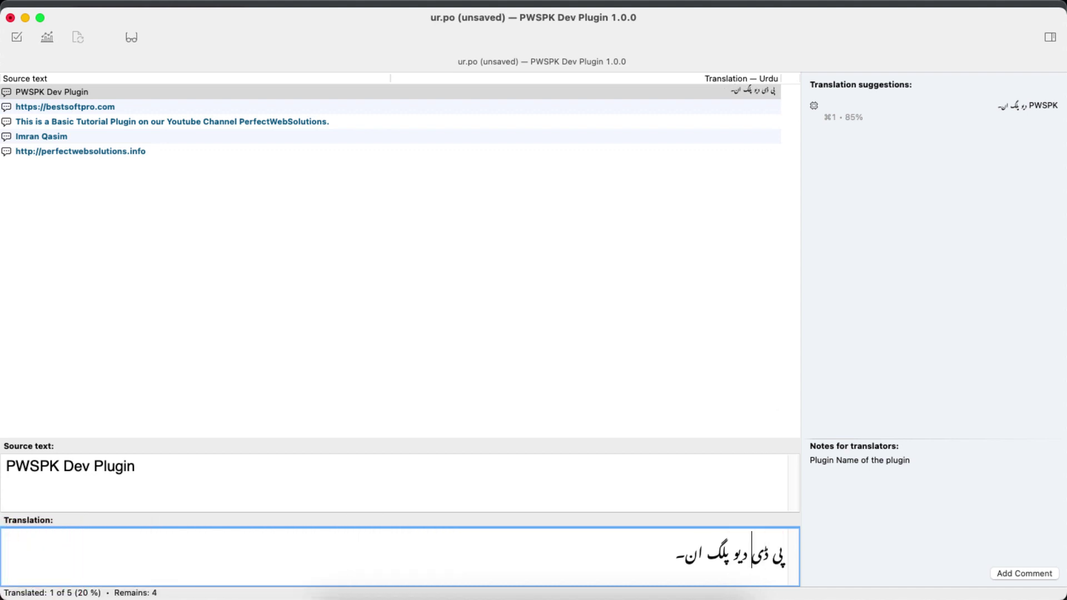
{"action": "key", "text": "BackSpace"}
{"action": "type", "text": "بیو"}
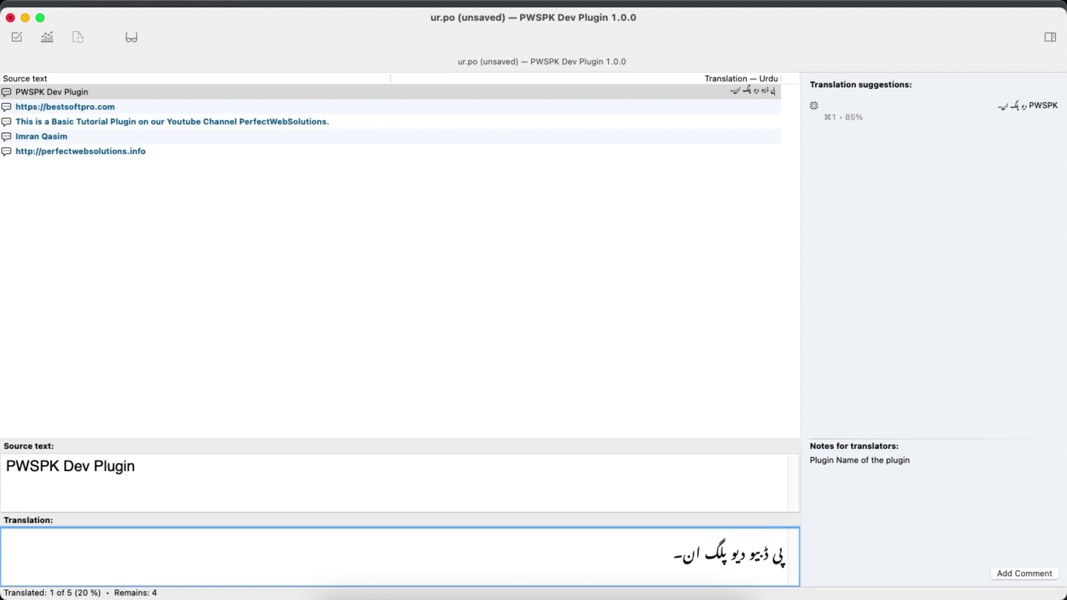
{"action": "key", "text": "BackSpace"}
{"action": "key", "text": "BackSpace"}
{"action": "type", "text": "لیو"}
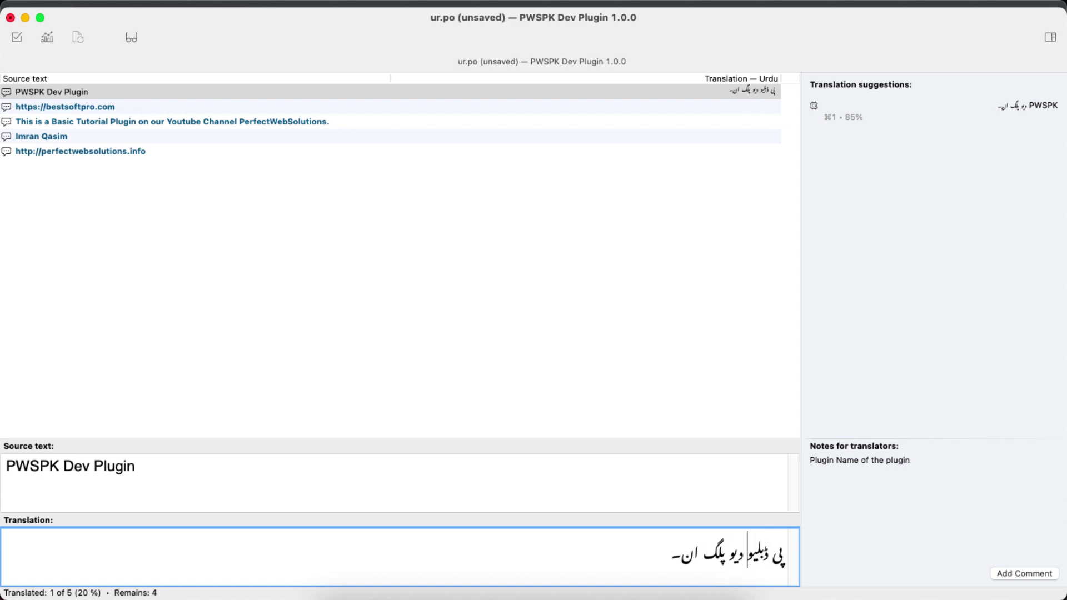
{"action": "type", "text": " ایس"}
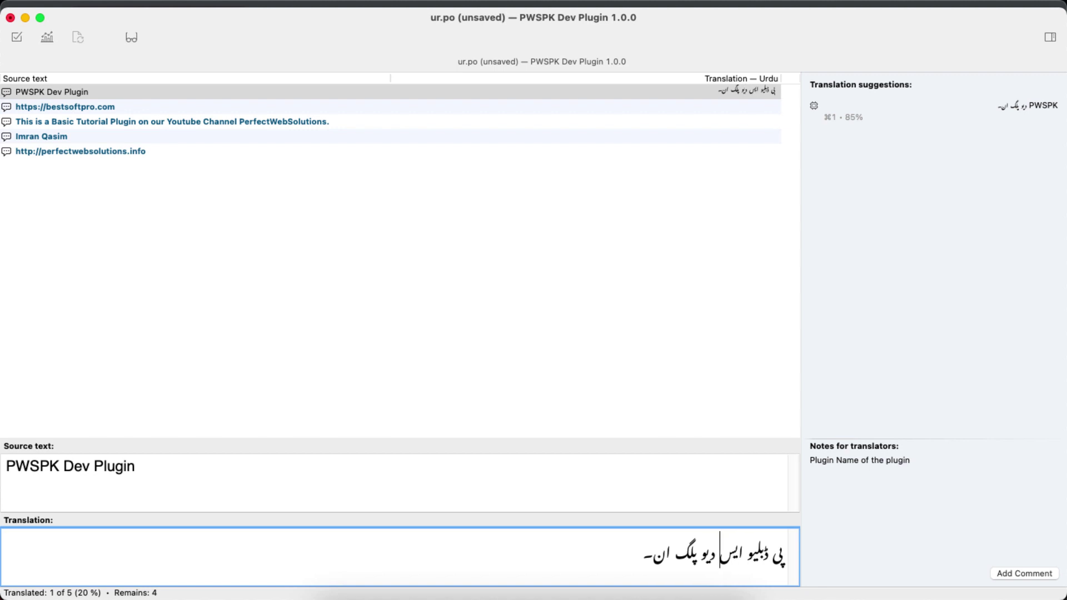
{"action": "type", "text": " پی کے"}
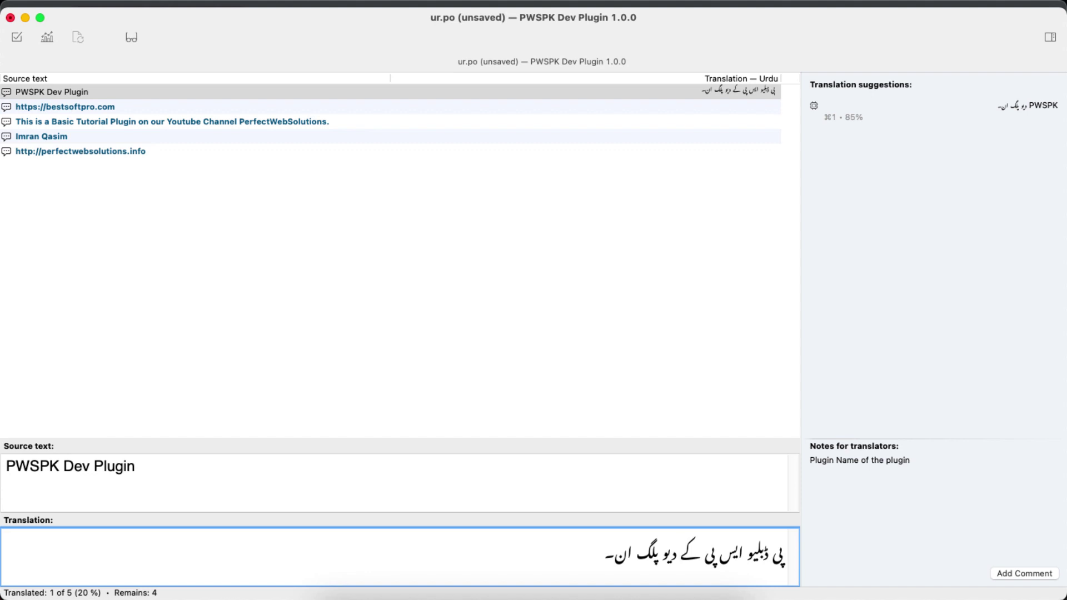
Delete the word "دیو" from the Urdu translation of the PWSPK Dev Plugin entry.
{"action": "key", "text": "Left"}
{"action": "key", "text": "Left"}
{"action": "key", "text": "Left"}
{"action": "key", "text": "BackSpace"}
{"action": "key", "text": "BackSpace"}
{"action": "key", "text": "BackSpace"}
{"action": "key", "text": "BackSpace"}
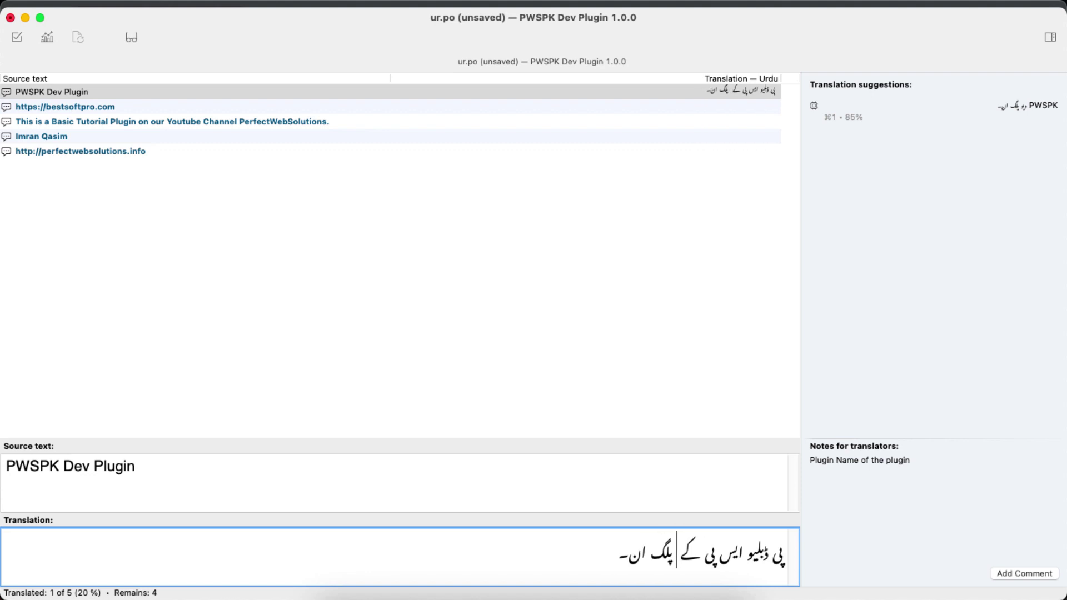
Try to retype the alef of "ان" in the plugin name's translation.
{"action": "key", "text": "Left"}
{"action": "key", "text": "Left"}
{"action": "key", "text": "Left"}
{"action": "key", "text": "Left"}
{"action": "key", "text": "Left"}
{"action": "key", "text": "Left"}
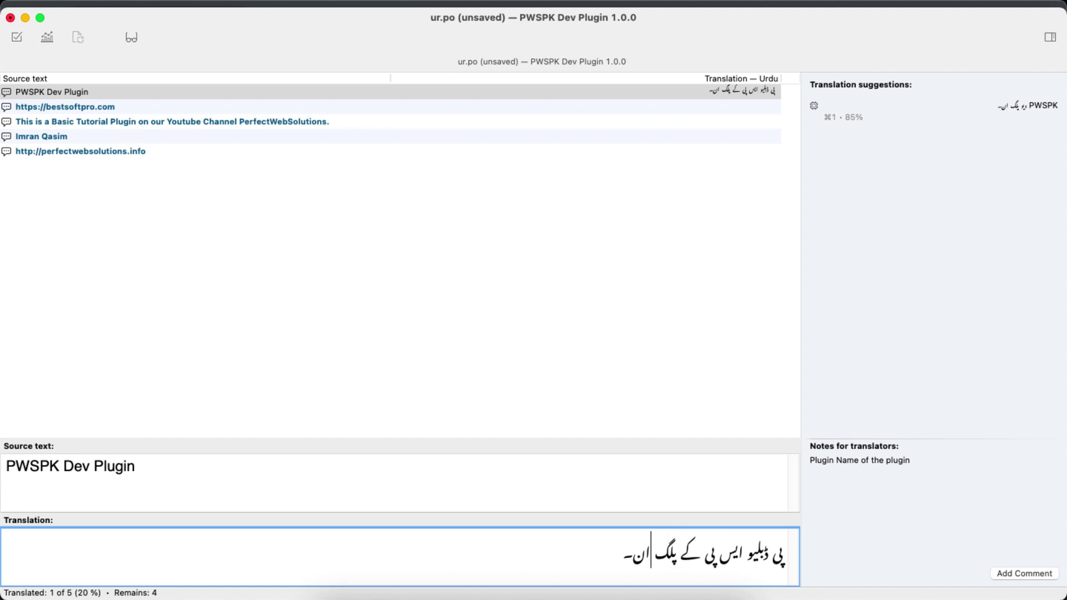
{"action": "key", "text": "BackSpace"}
{"action": "key", "text": "BackSpace"}
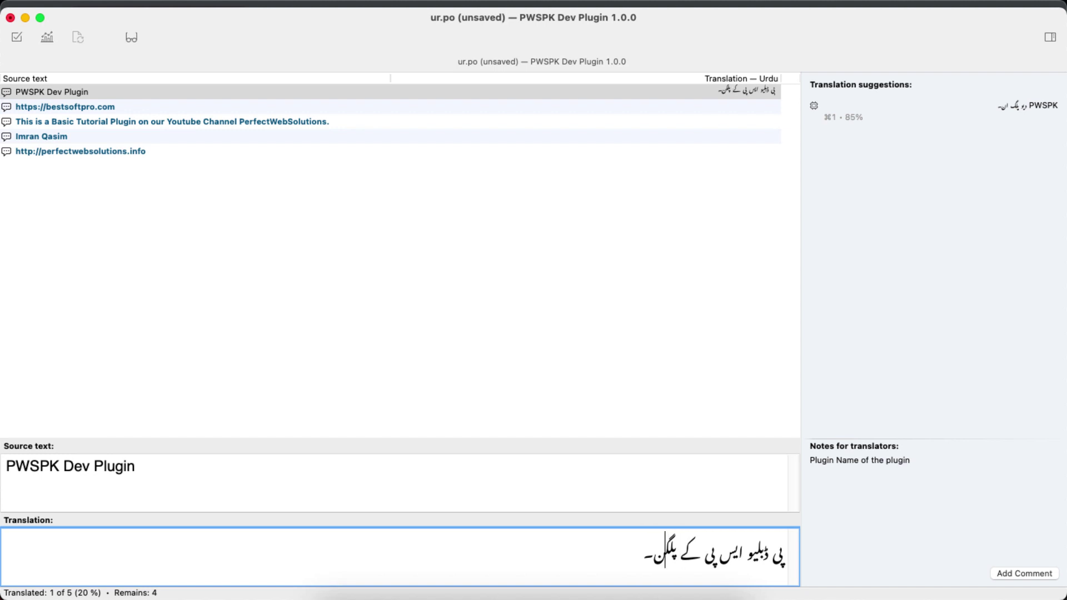
{"action": "type", "text": "ا"}
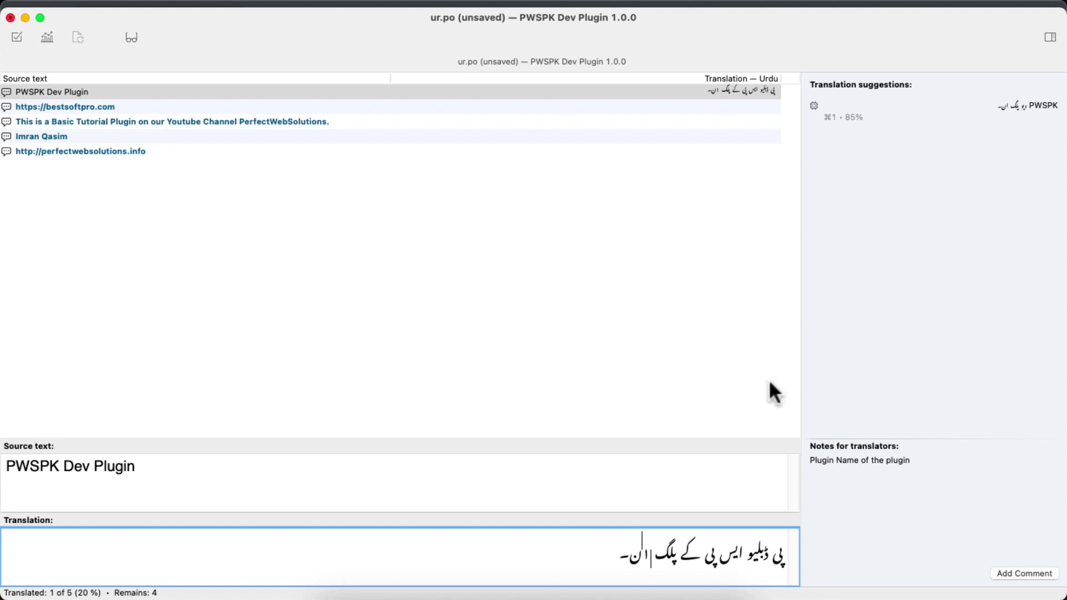
Try to insert "ڈیو" before "کے" in the plugin name's translation, and remove it again.
{"action": "left_click", "coordinate": [706, 554]}
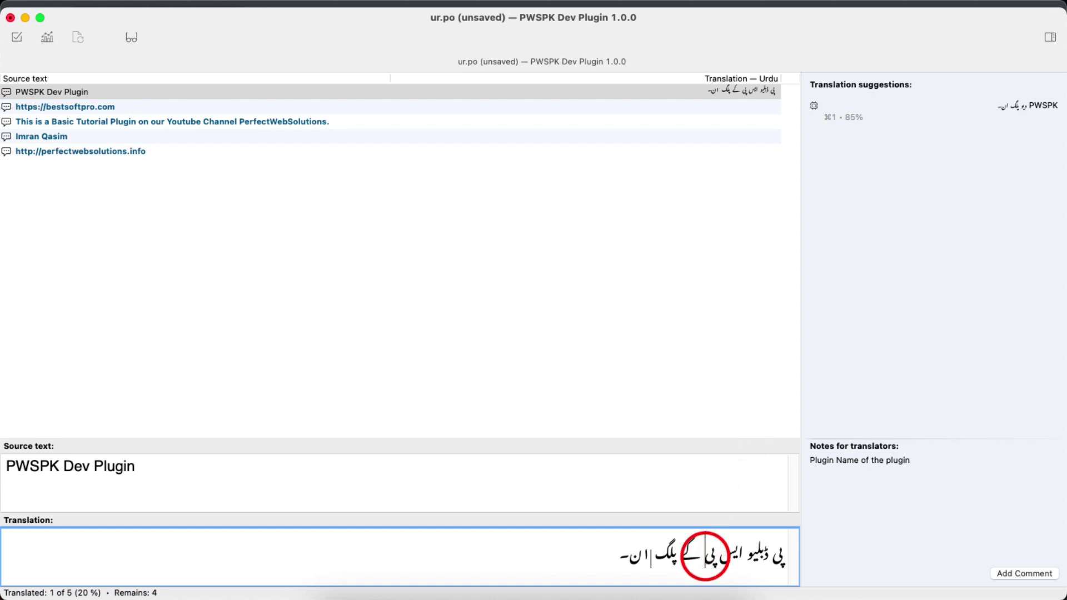
{"action": "type", "text": "ڈی"}
{"action": "key", "text": "BackSpace"}
{"action": "key", "text": "BackSpace"}
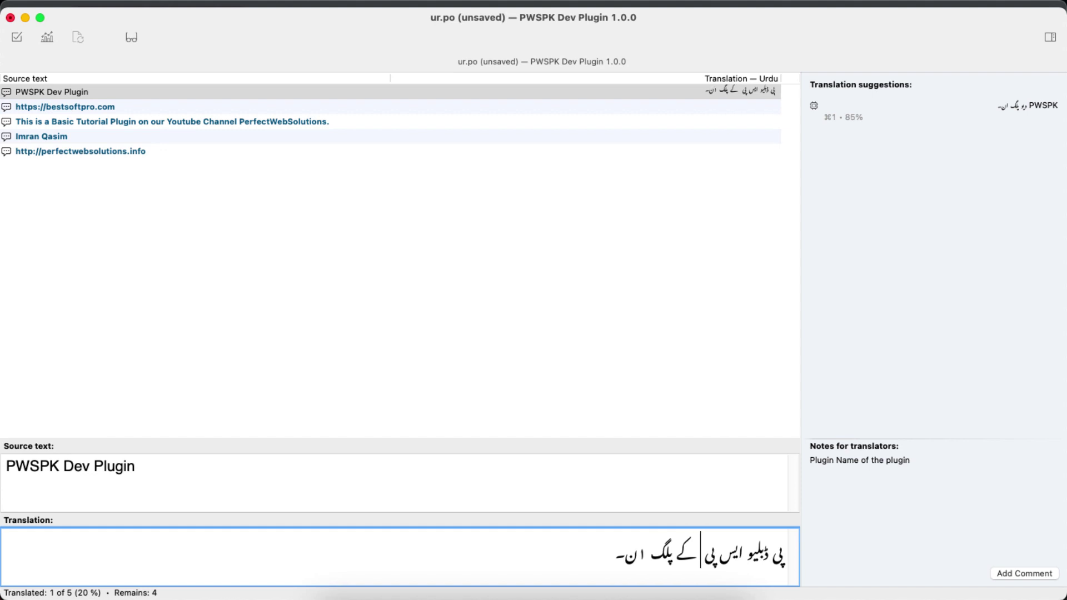
{"action": "type", "text": "ڈیو"}
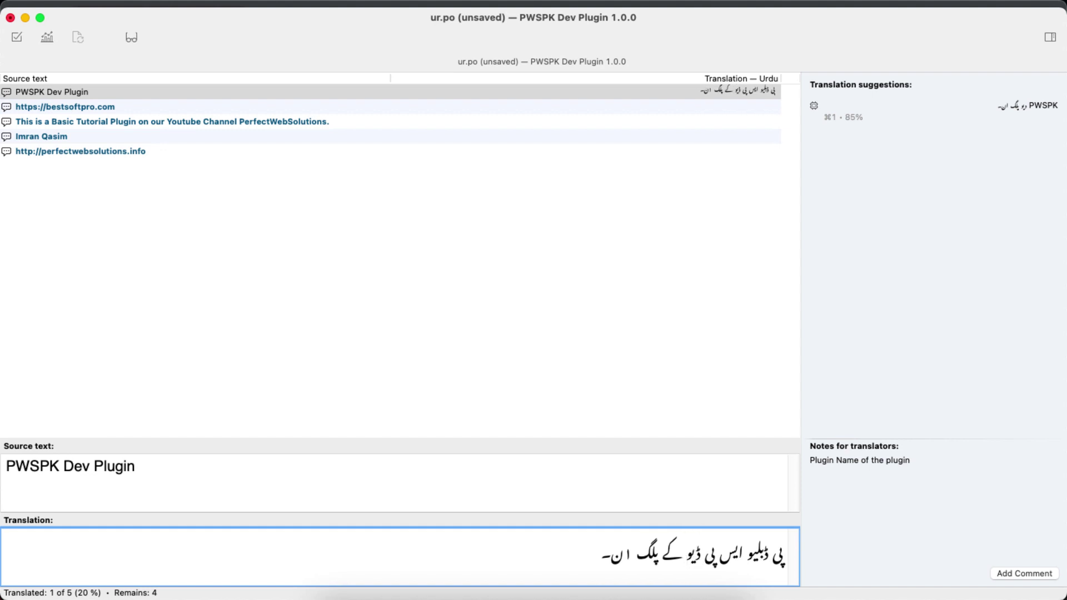
{"action": "key", "text": "BackSpace"}
{"action": "key", "text": "BackSpace"}
{"action": "key", "text": "BackSpace"}
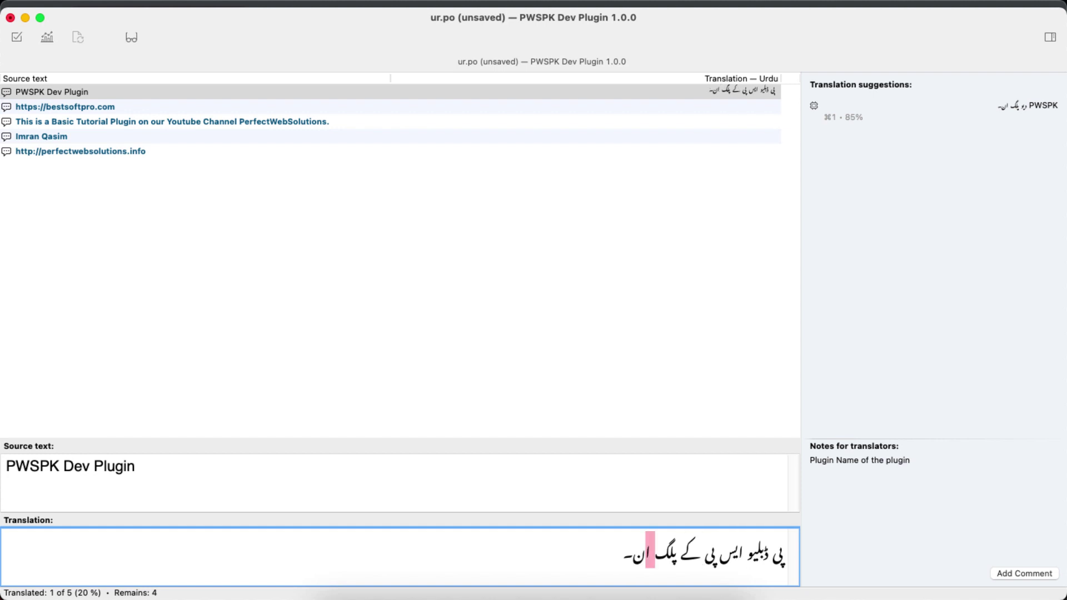
Insert "ڈیو" between "کے" and "پلگ" in the plugin name's translation and highlight the whole translation.
{"action": "left_click", "coordinate": [674, 554]}
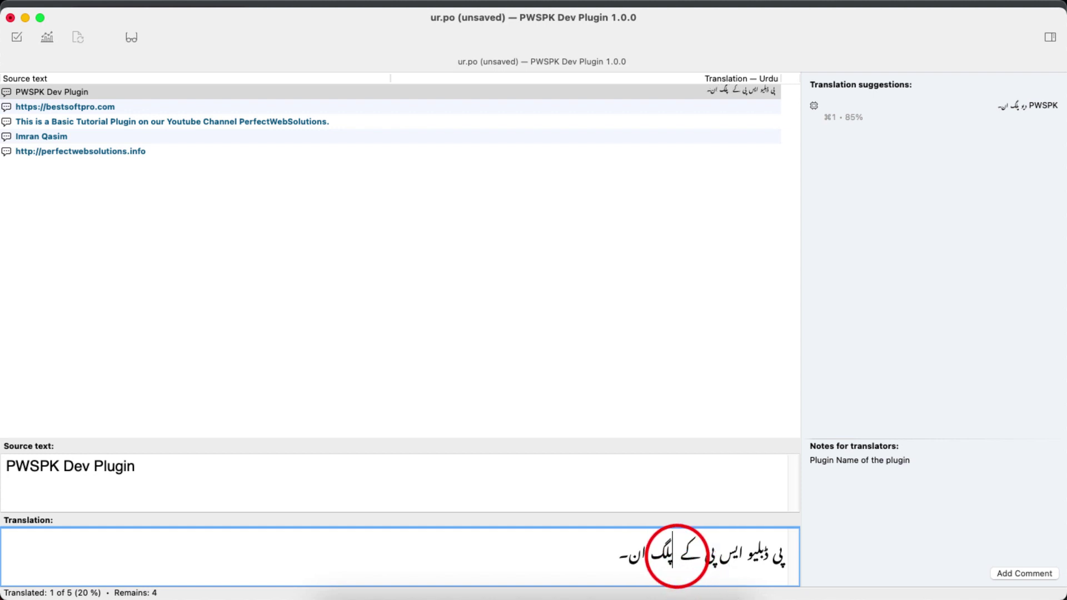
{"action": "key", "text": "BackSpace"}
{"action": "key", "text": "BackSpace"}
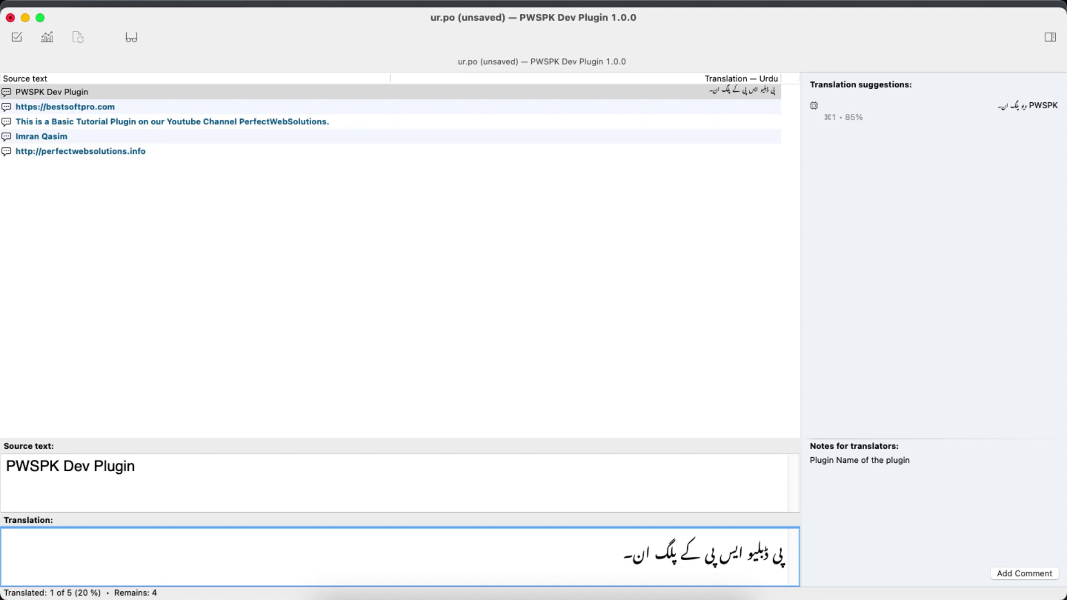
{"action": "type", "text": "ڈیو"}
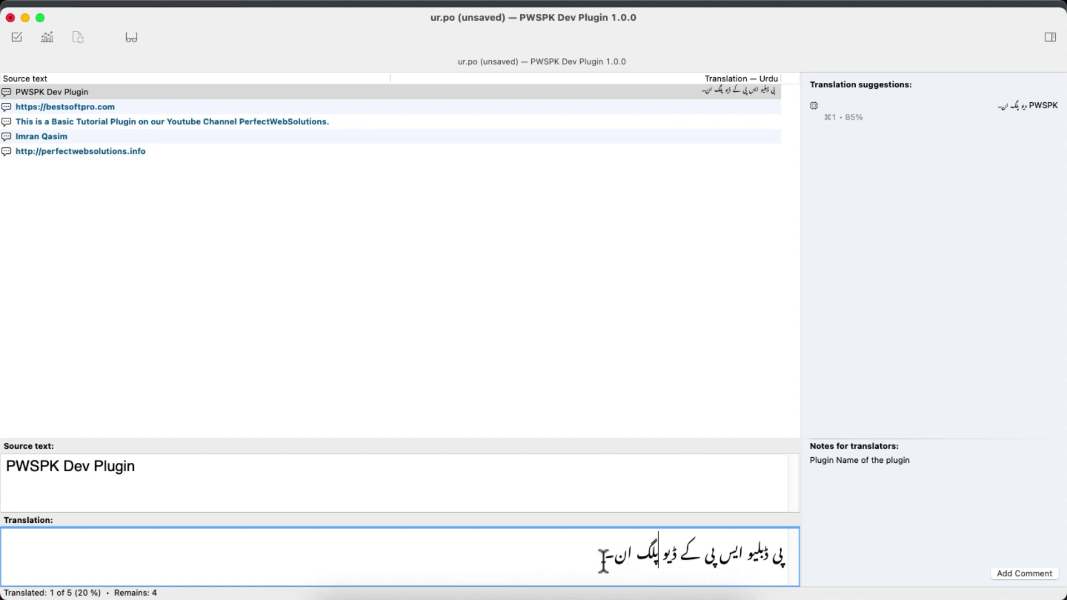
{"action": "left_click_drag", "start_coordinate": [603, 560], "coordinate": [821, 561]}
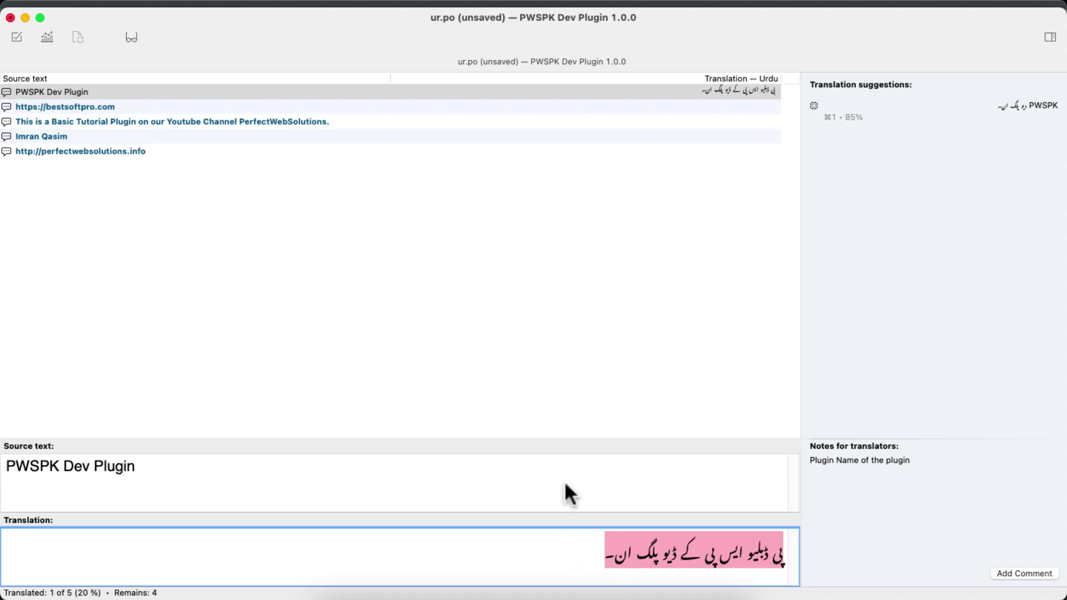
{"action": "left_click", "coordinate": [96, 156]}
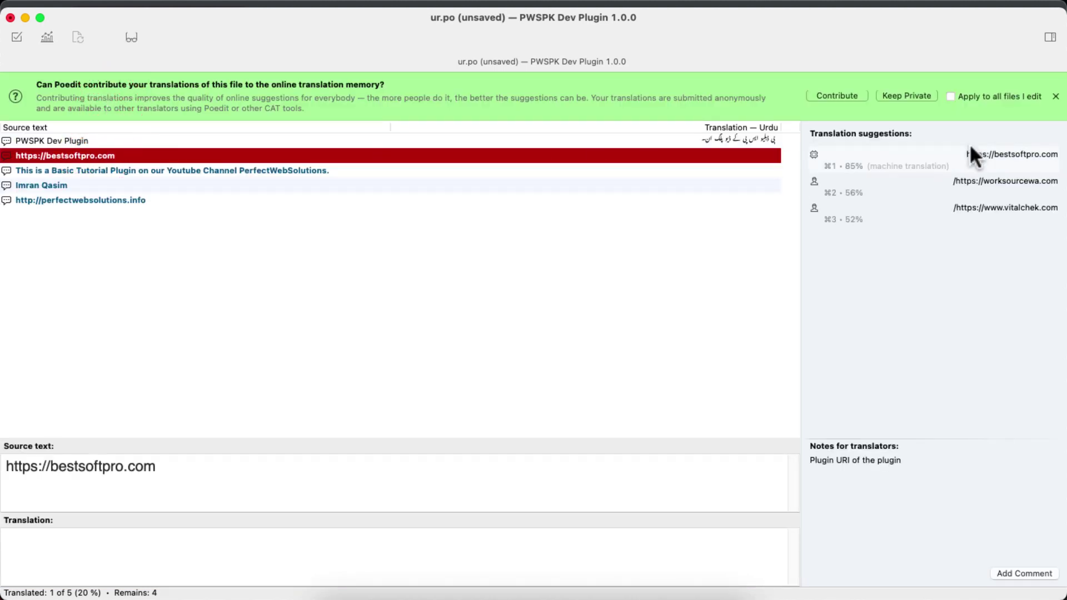
{"action": "left_click", "coordinate": [1003, 153]}
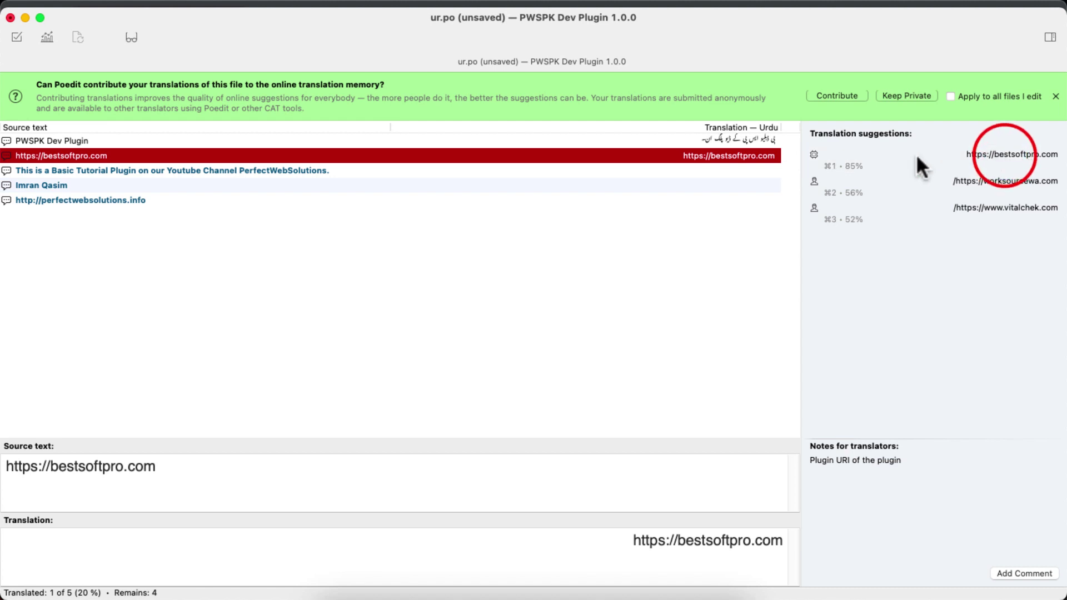
{"action": "left_click", "coordinate": [201, 173]}
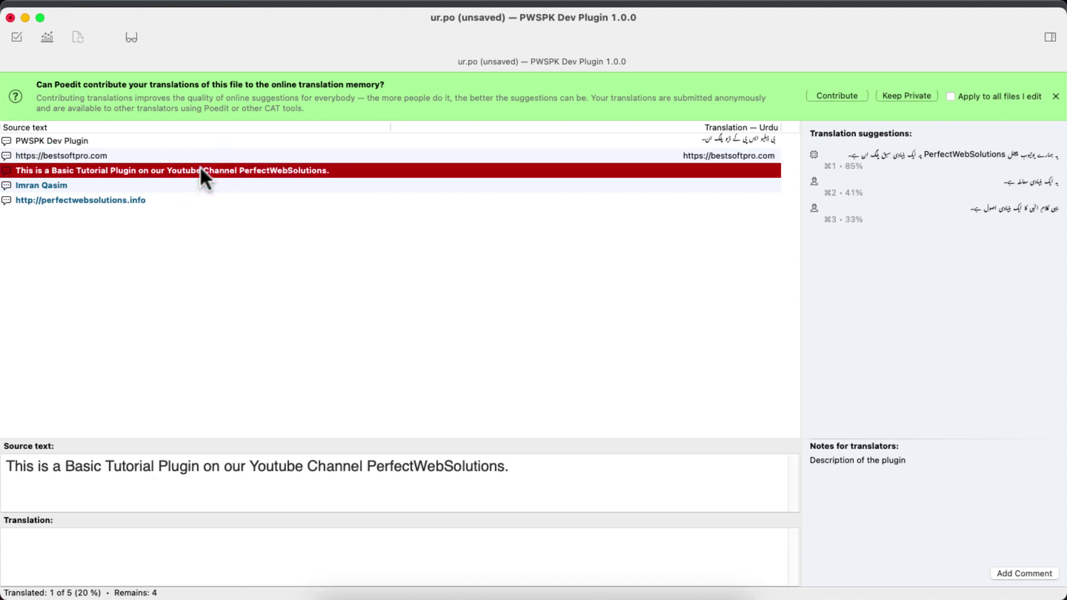
{"action": "left_click", "coordinate": [945, 150]}
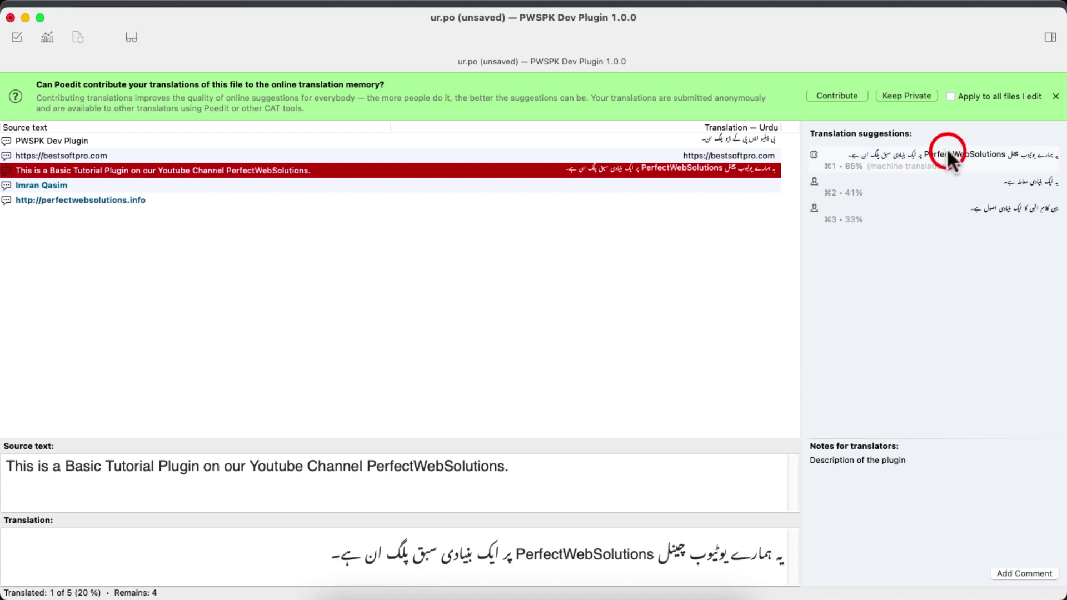
Replace PerfectWebSolutions with "پرفیکٹ ویب سلوشنز" in the plugin description's Urdu translation.
{"action": "double_click", "coordinate": [554, 551]}
{"action": "type", "text": "پر"}
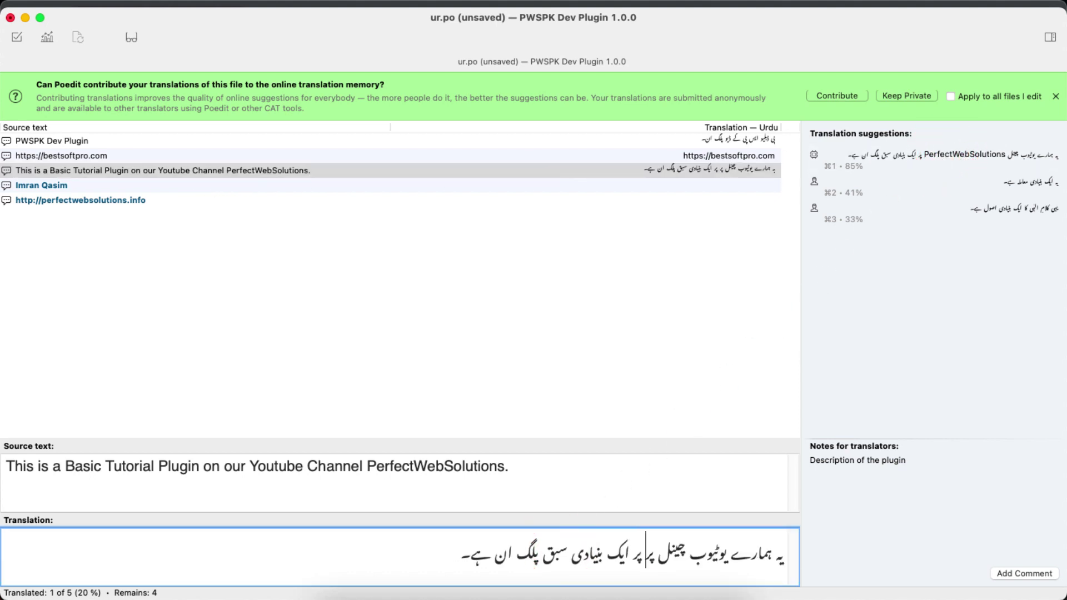
{"action": "type", "text": "فیکٹ و"}
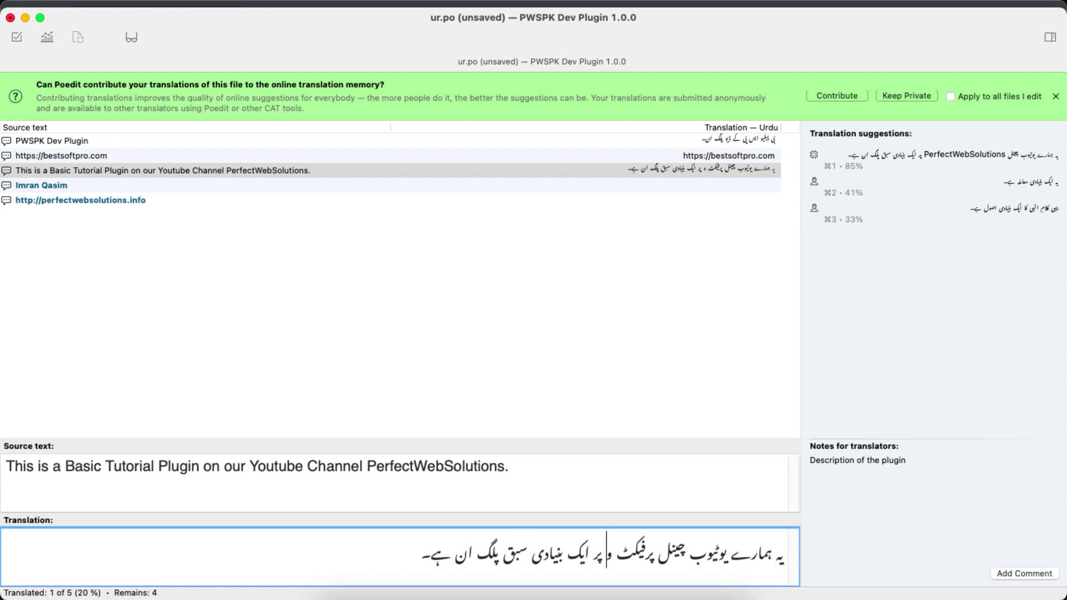
{"action": "type", "text": "یب سلوشن"}
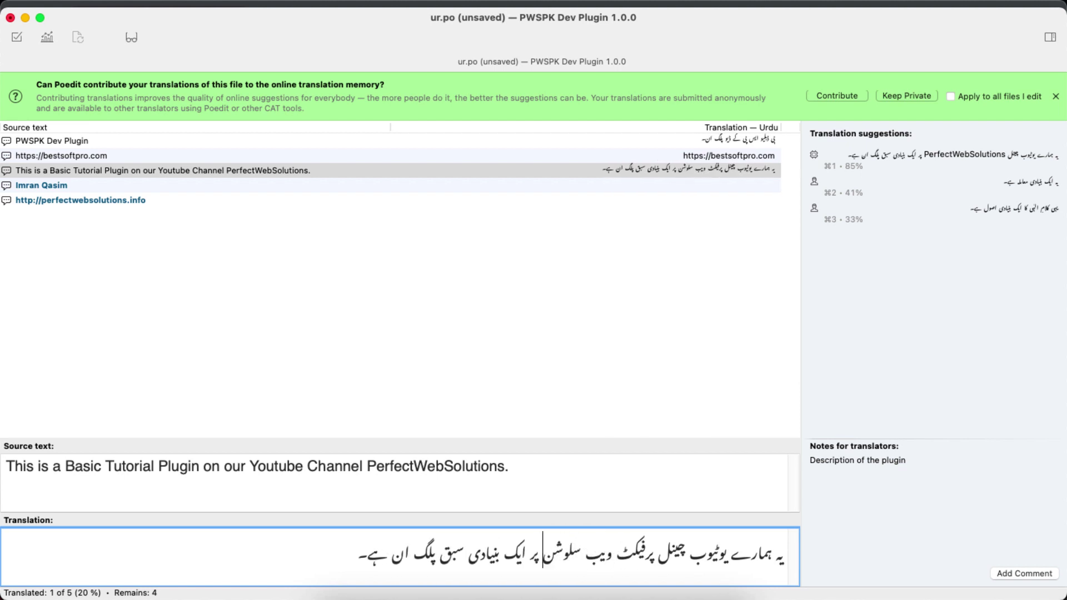
{"action": "type", "text": "ز"}
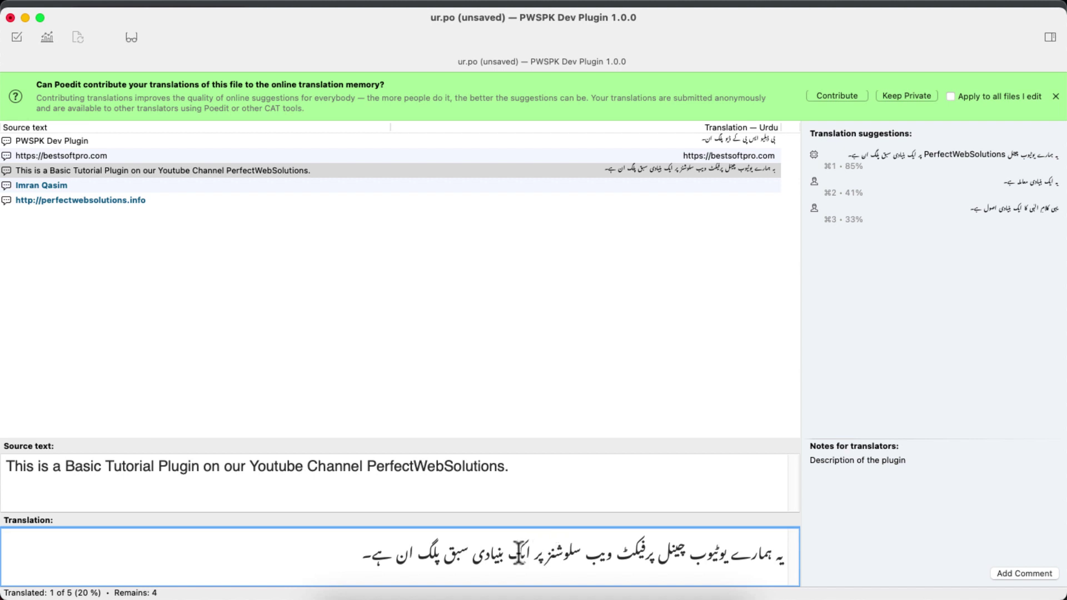
Delete the word "سبق" from the plugin description's Urdu translation.
{"action": "left_click", "coordinate": [440, 557]}
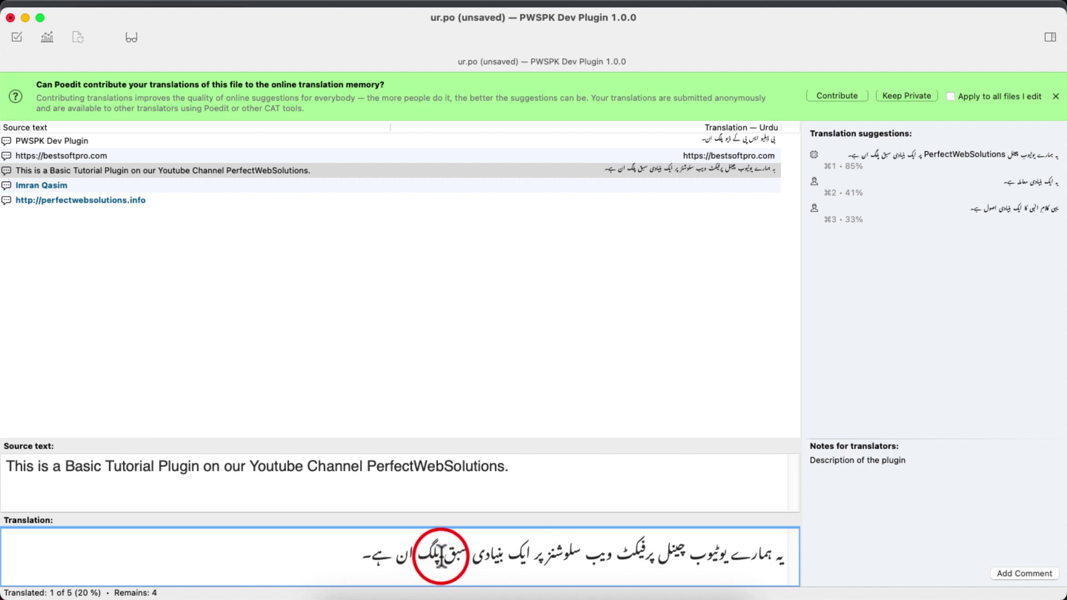
{"action": "double_click", "coordinate": [447, 556]}
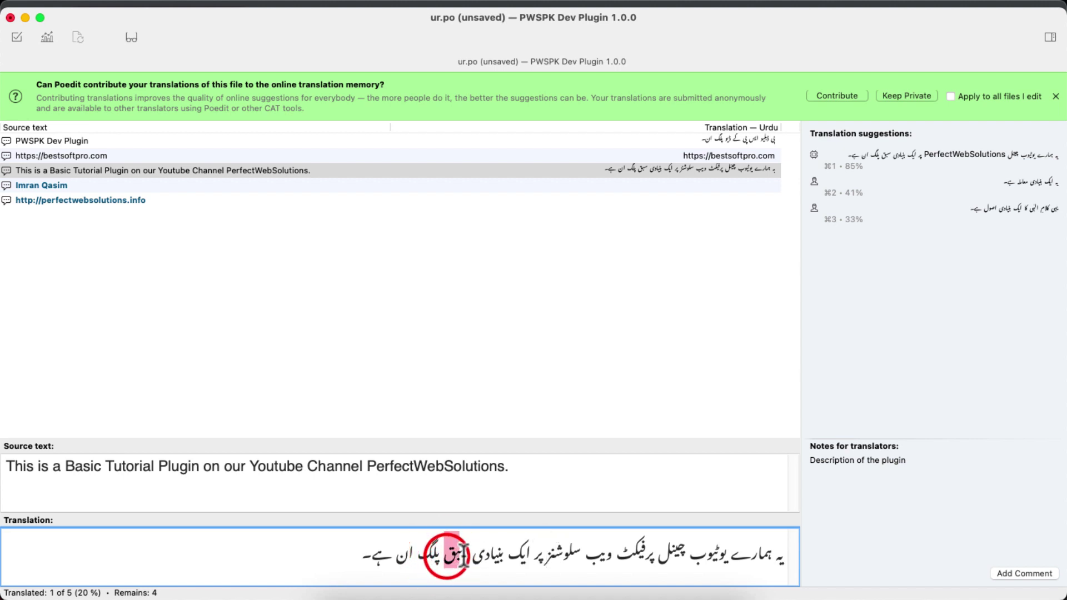
{"action": "key", "text": "BackSpace"}
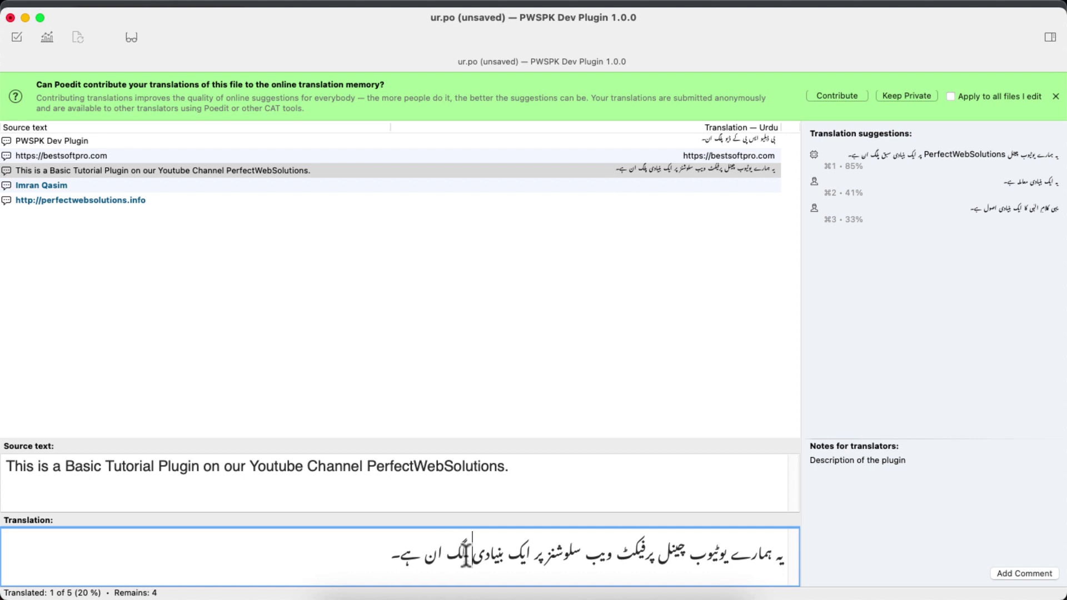
{"action": "left_click", "coordinate": [383, 560]}
Try the suggested translations for the plugin author's name and keep the 85% machine suggestion.
{"action": "left_click", "coordinate": [101, 185]}
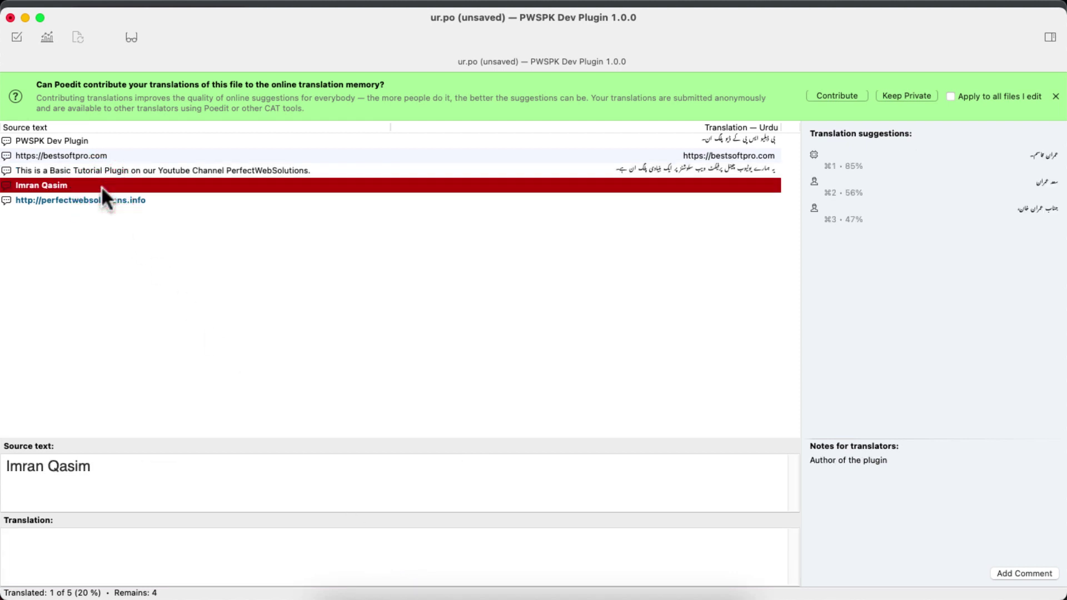
{"action": "left_click", "coordinate": [1012, 155]}
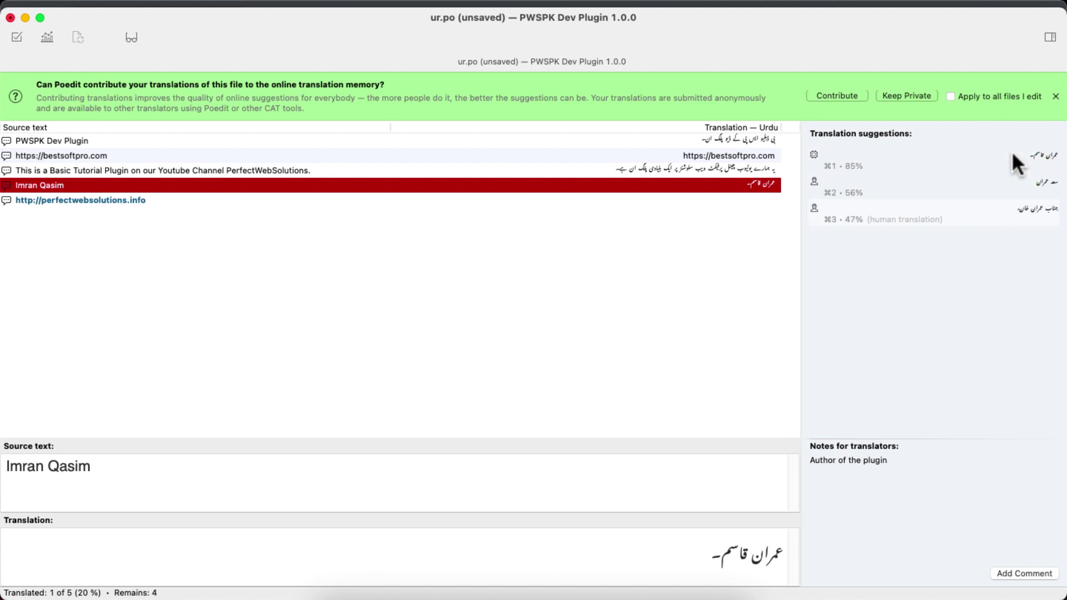
{"action": "left_click", "coordinate": [1014, 182]}
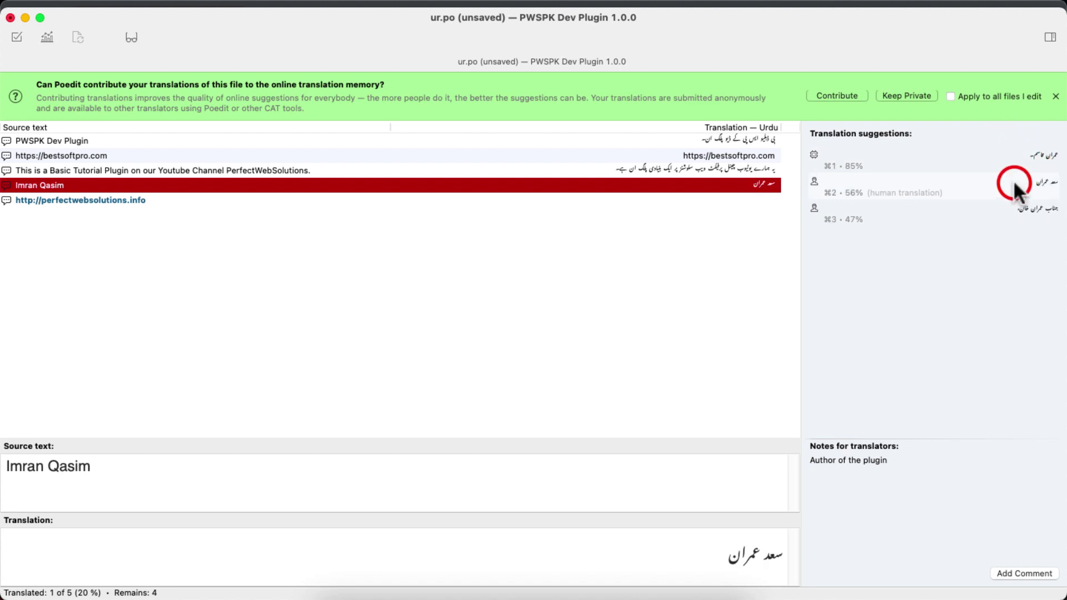
{"action": "left_click", "coordinate": [1016, 205]}
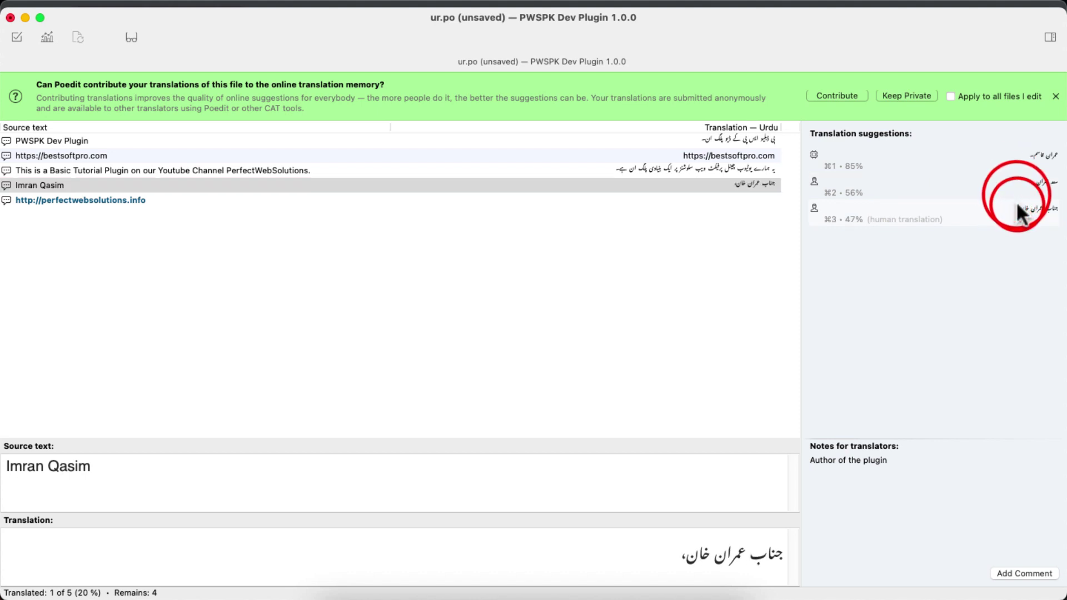
{"action": "left_click", "coordinate": [1020, 155]}
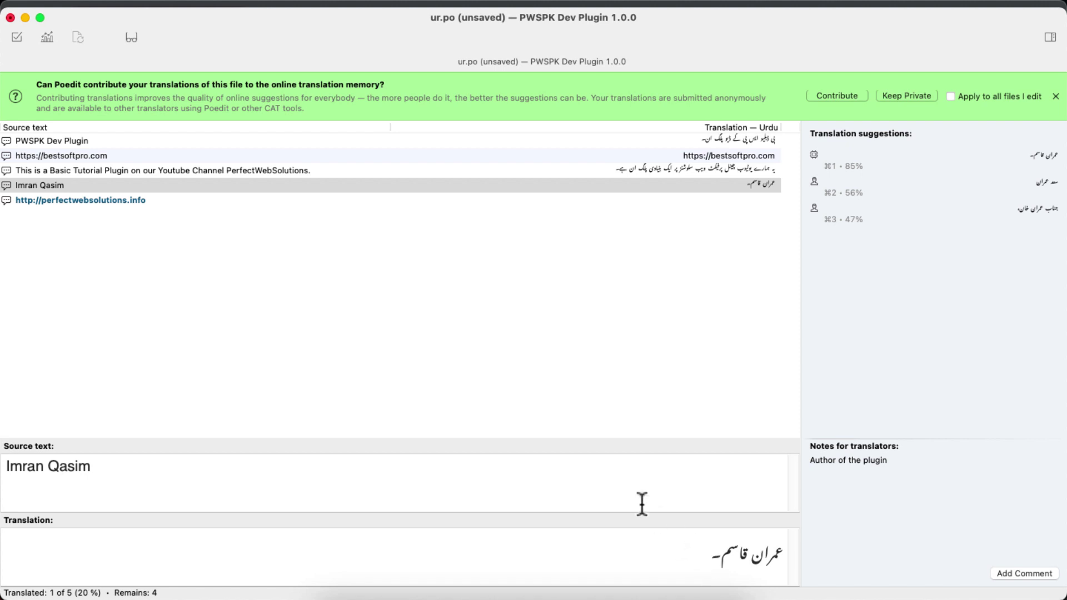
View the General preferences, close them and highlight the author name's Urdu translation.
{"action": "left_click", "coordinate": [74, 5]}
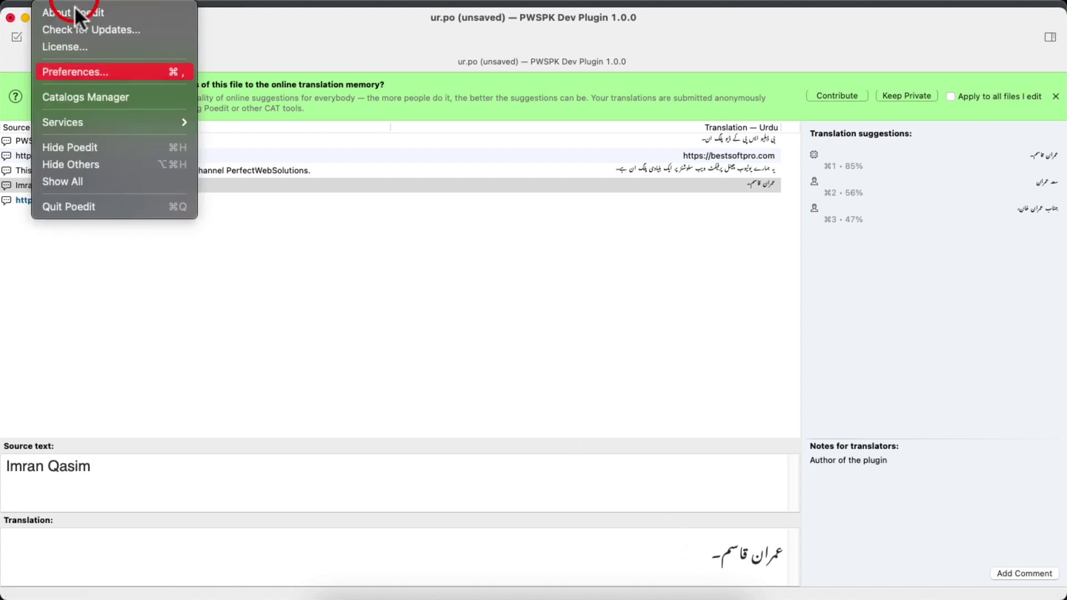
{"action": "left_click", "coordinate": [82, 70]}
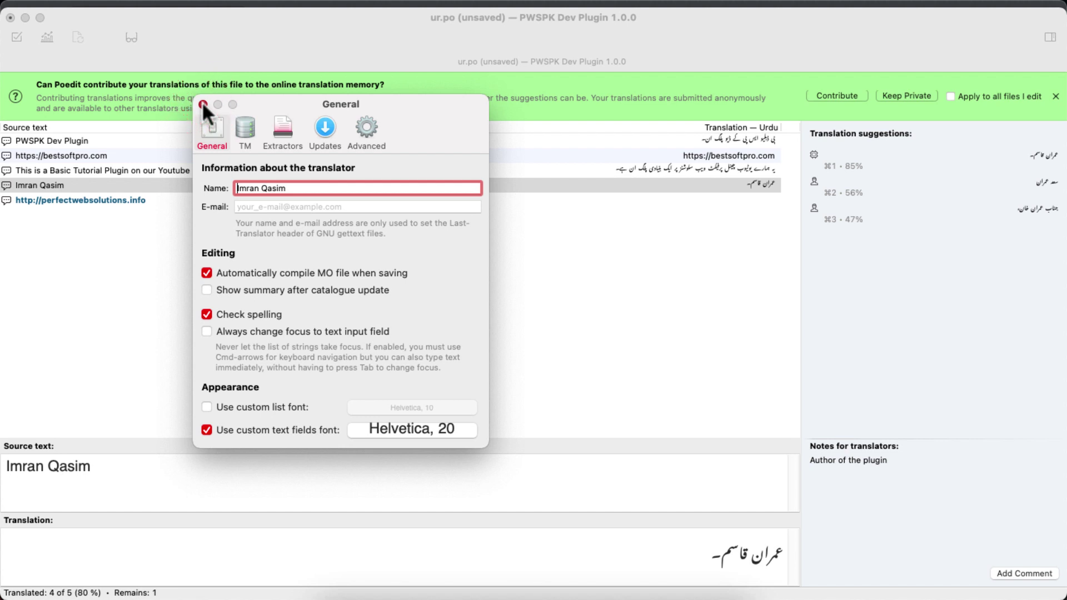
{"action": "left_click", "coordinate": [202, 104]}
{"action": "left_click_drag", "start_coordinate": [687, 555], "coordinate": [826, 566]}
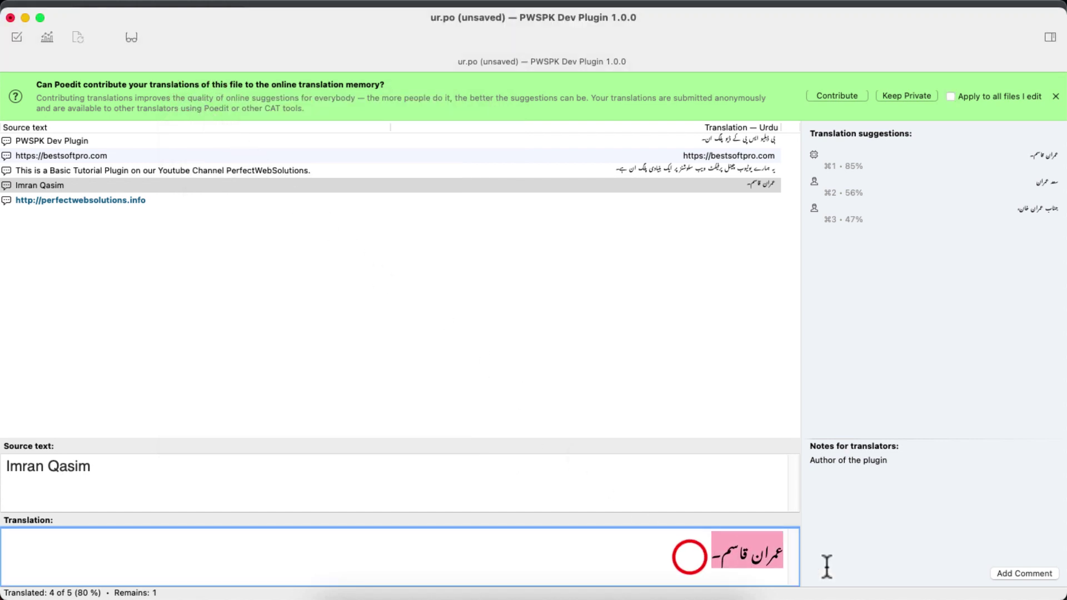
{"action": "left_click", "coordinate": [80, 200]}
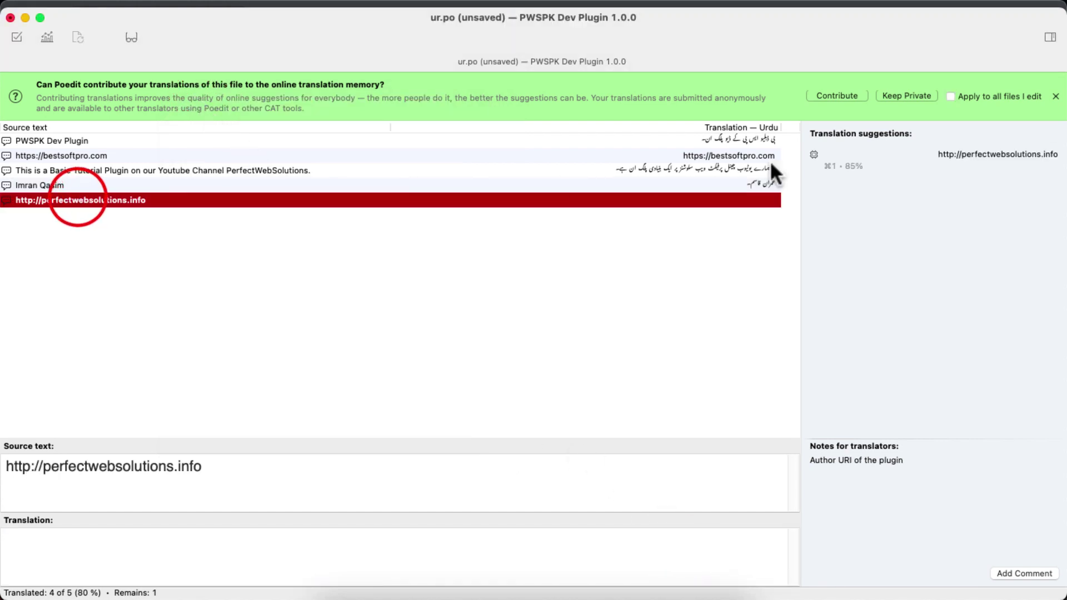
{"action": "left_click", "coordinate": [968, 153]}
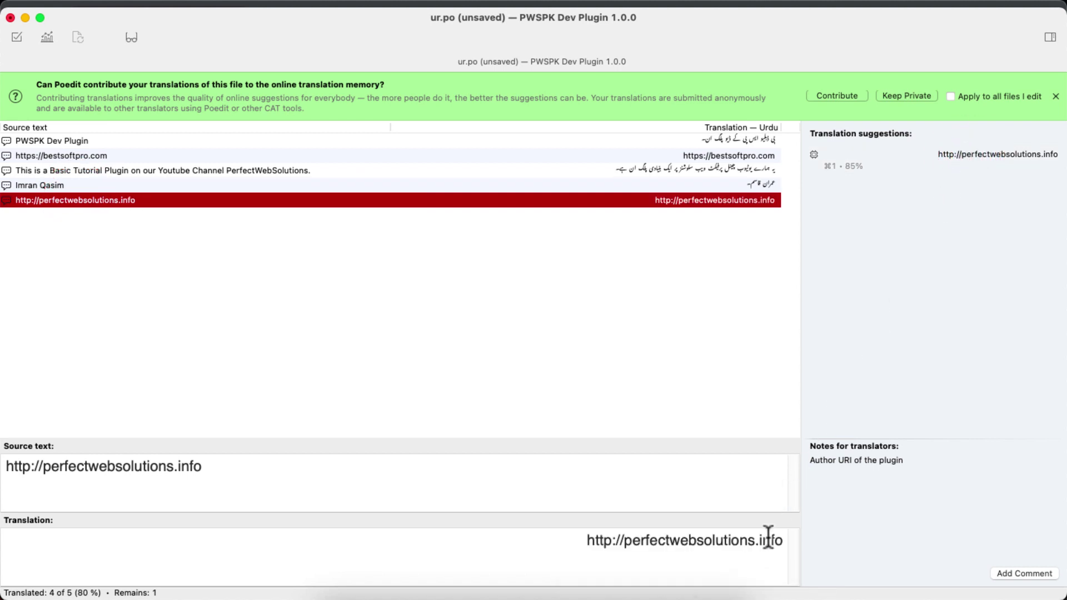
Start saving the translation in the languages folder and name it pwspk-plugin-dev-ur, with the keyboard input switched to British.
{"action": "left_click", "coordinate": [95, 3]}
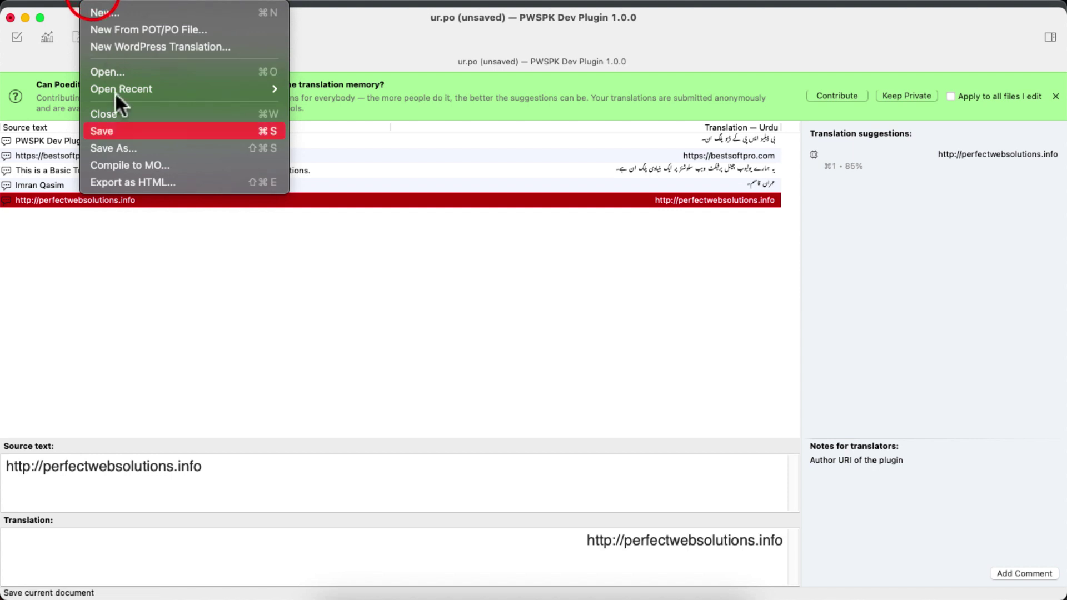
{"action": "left_click", "coordinate": [123, 131]}
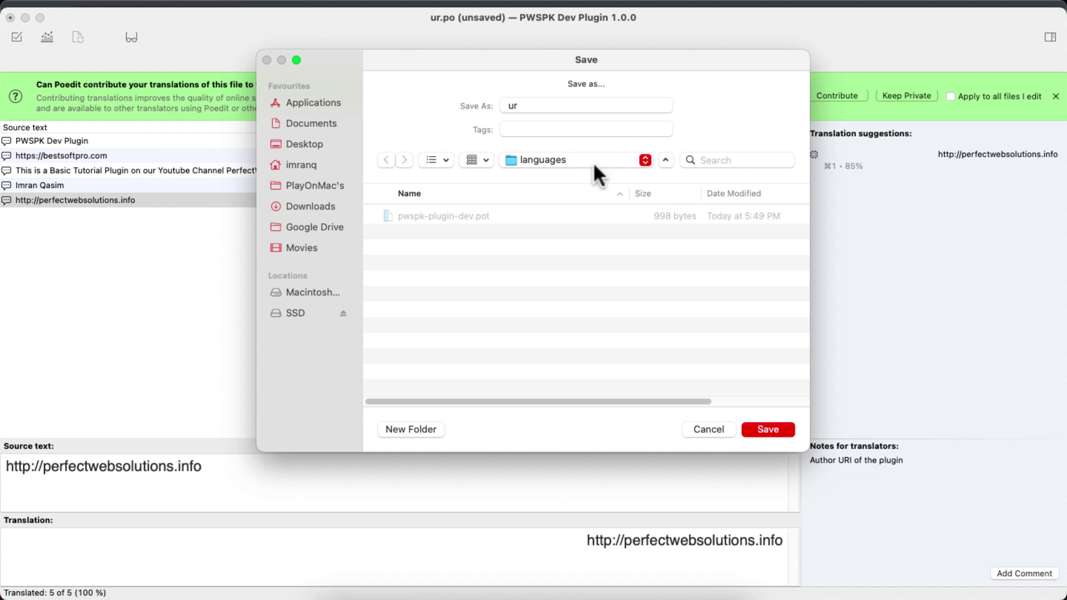
{"action": "double_click", "coordinate": [520, 105]}
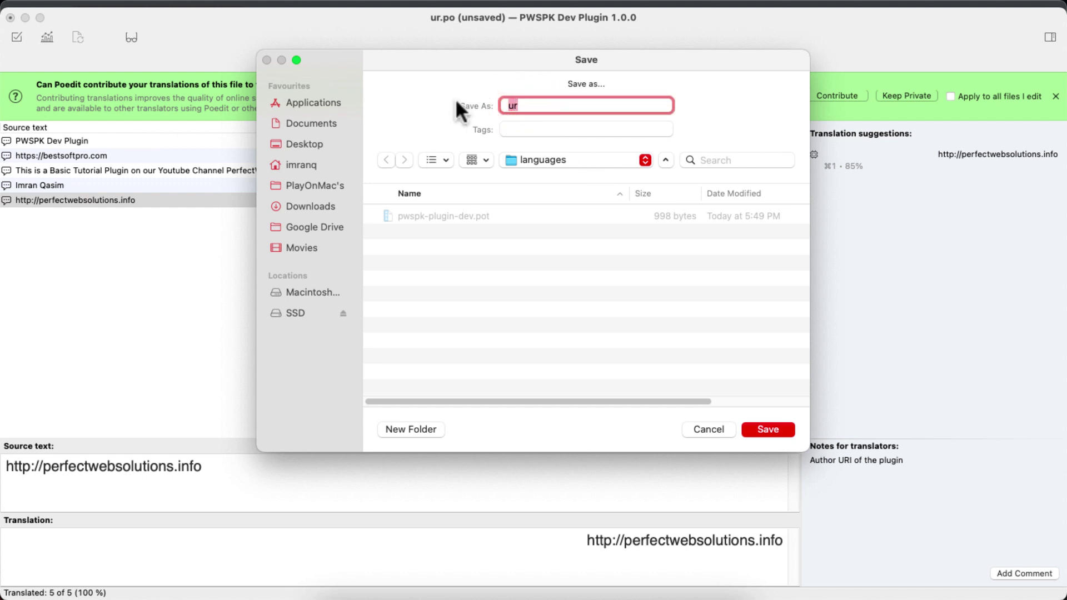
{"action": "left_click", "coordinate": [400, 216]}
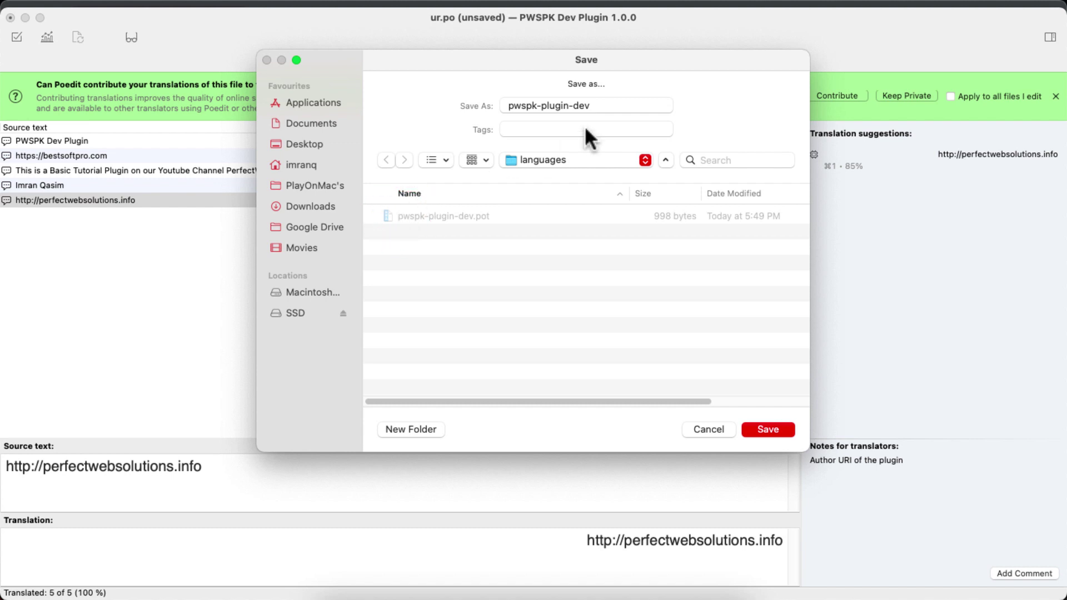
{"action": "left_click", "coordinate": [621, 105]}
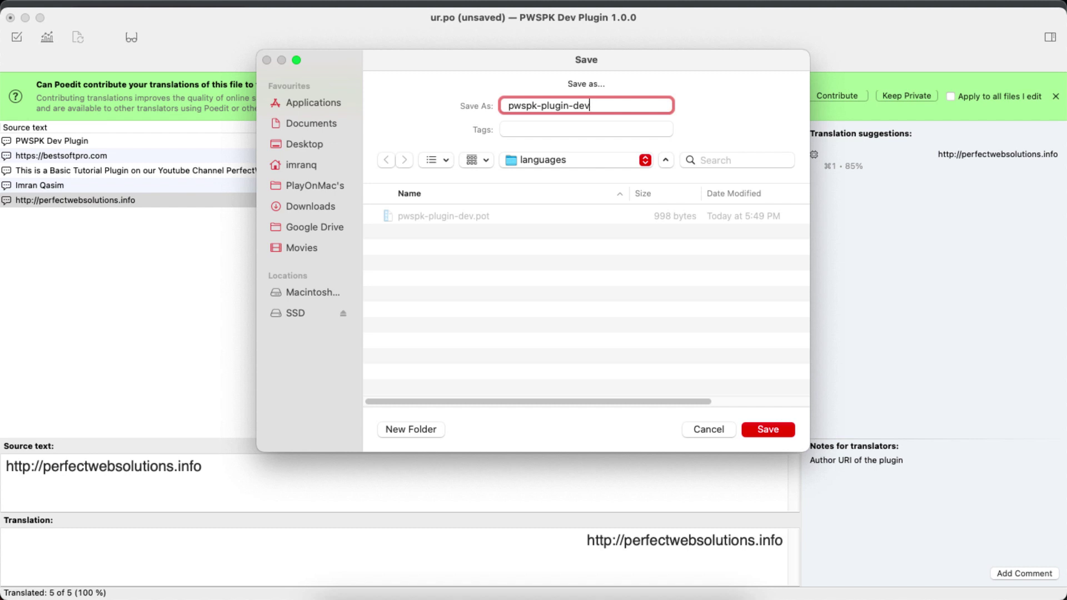
{"action": "left_click", "coordinate": [751, 3]}
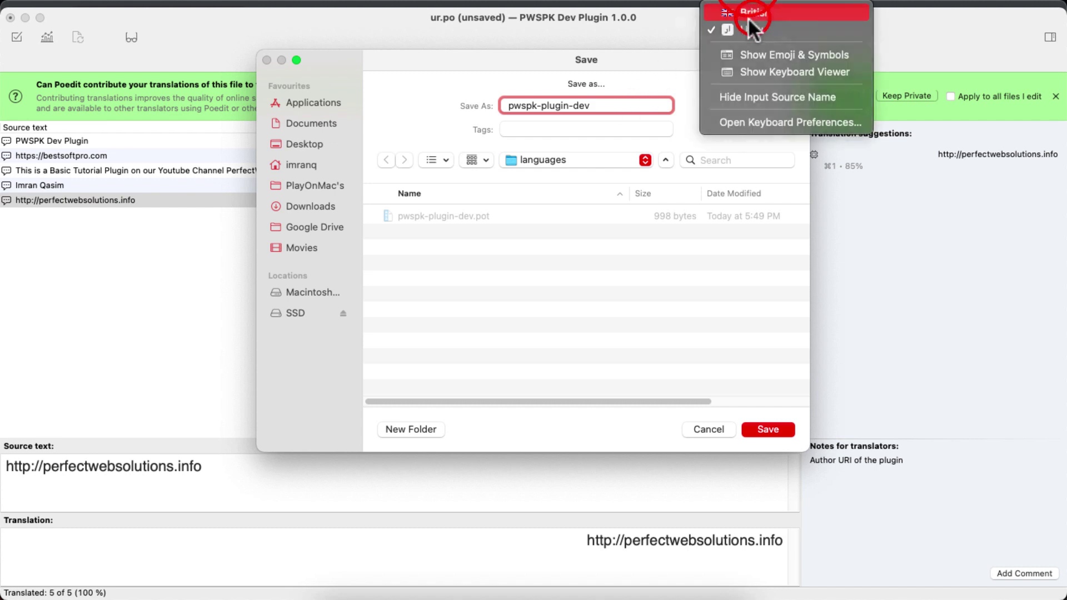
{"action": "left_click", "coordinate": [747, 18]}
{"action": "left_click", "coordinate": [645, 100]}
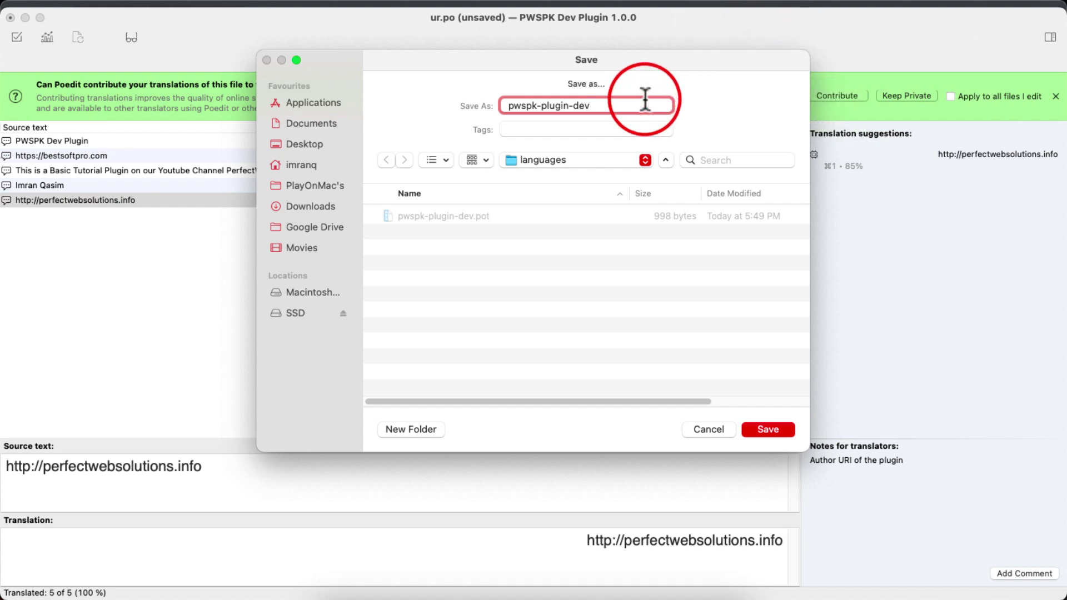
{"action": "type", "text": "-ur"}
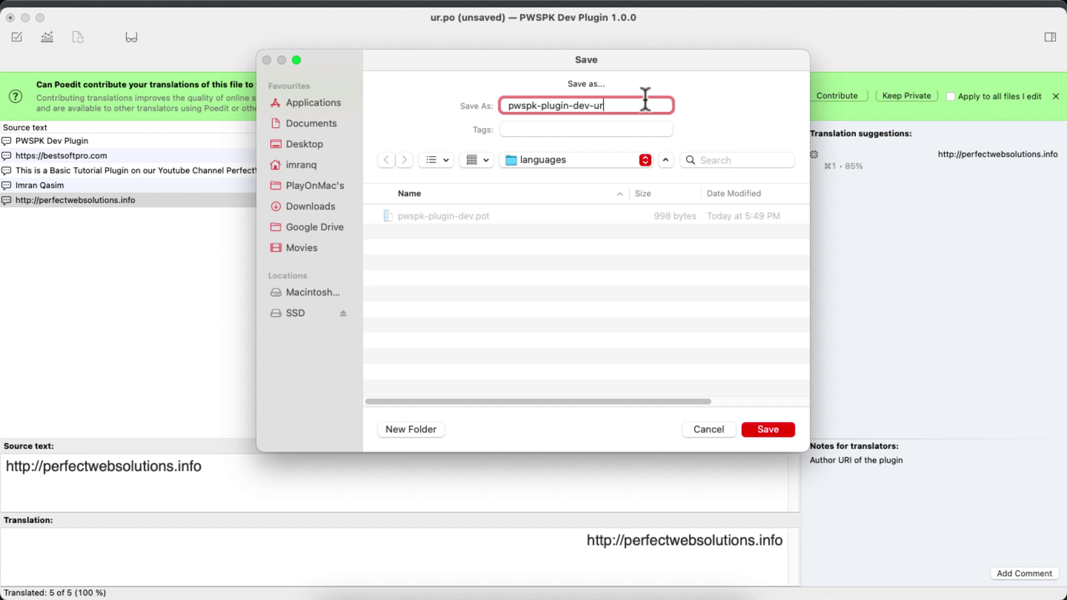
{"action": "type", "text": "_en_GB"}
{"action": "key", "text": "BackSpace"}
{"action": "key", "text": "BackSpace"}
{"action": "type", "text": "US"}
{"action": "key", "text": "BackSpace"}
{"action": "key", "text": "BackSpace"}
{"action": "type", "text": "AU"}
{"action": "key", "text": "BackSpace"}
{"action": "key", "text": "BackSpace"}
{"action": "type", "text": "JP"}
{"action": "key", "text": "BackSpace"}
{"action": "key", "text": "BackSpace"}
{"action": "key", "text": "BackSpace"}
{"action": "type", "text": "_BG"}
{"action": "key", "text": "BackSpace"}
{"action": "key", "text": "BackSpace"}
{"action": "key", "text": "BackSpace"}
Save the Urdu translation as pwspk-plugin-dev-ur in the languages folder.
{"action": "left_click", "coordinate": [772, 429]}
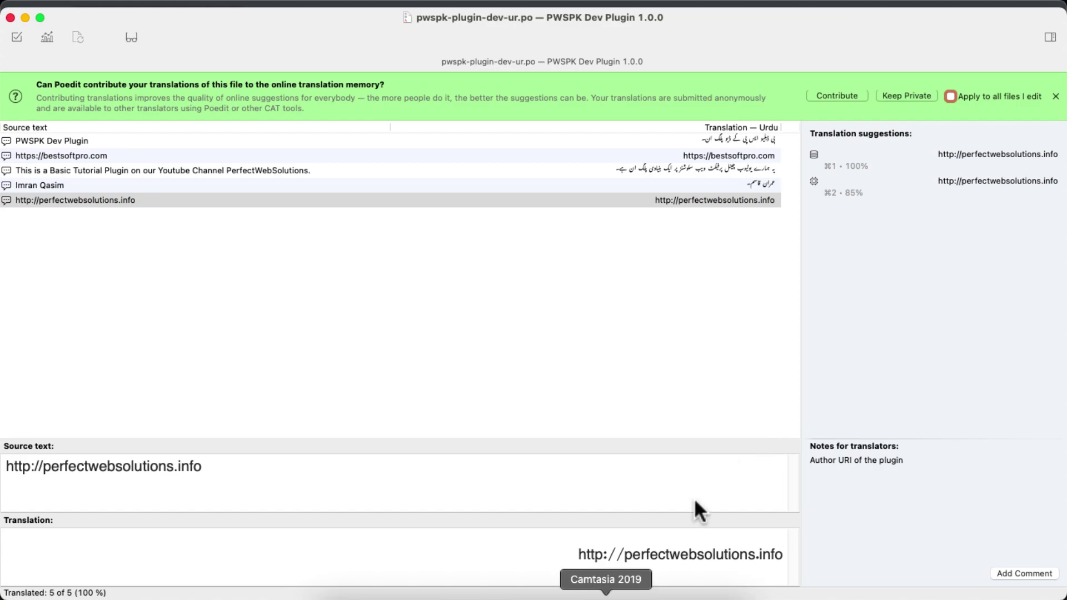
Switch to Sublime Text, look through pwspk-plugin-dev-ur.po and pwspk-plugin-dev-ur.mo, and close the preview.
{"action": "left_click", "coordinate": [569, 597]}
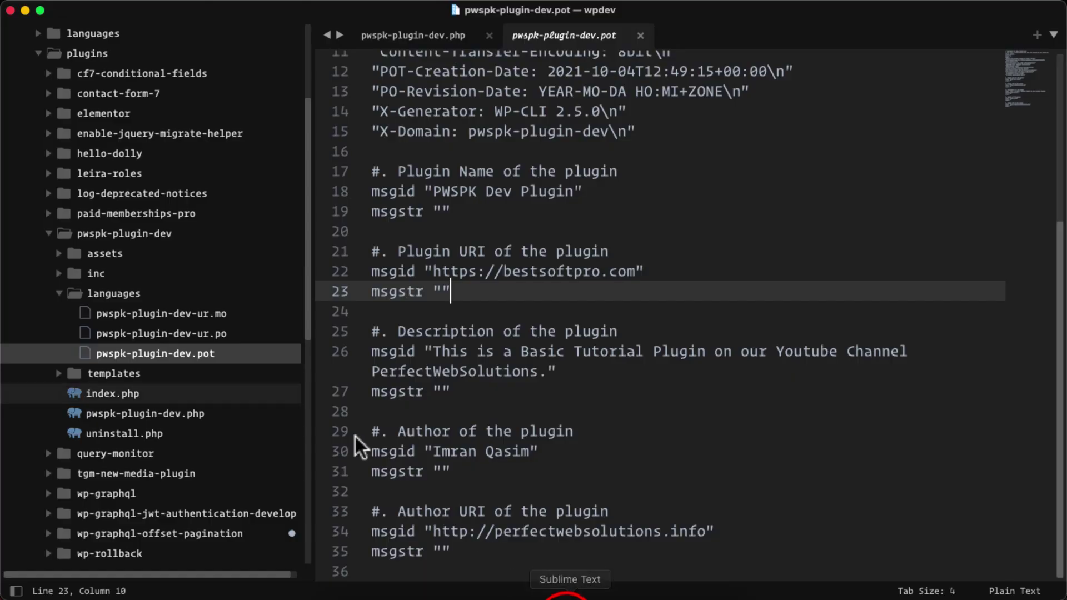
{"action": "left_click", "coordinate": [233, 333]}
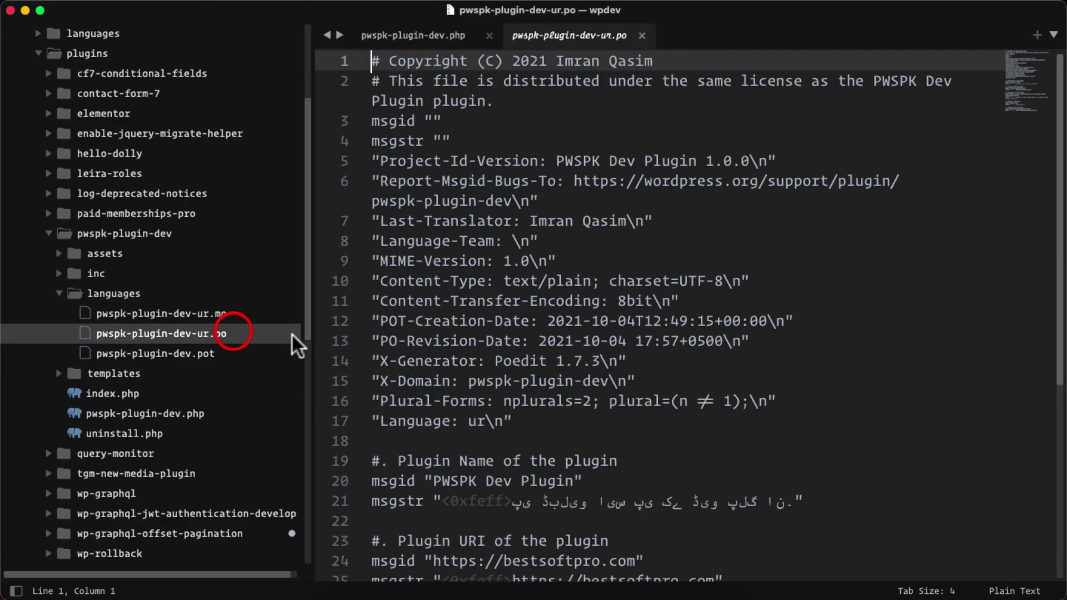
{"action": "scroll", "coordinate": [650, 366], "scroll_direction": "down", "scroll_amount": 4}
{"action": "scroll", "coordinate": [650, 366], "scroll_direction": "down", "scroll_amount": 1}
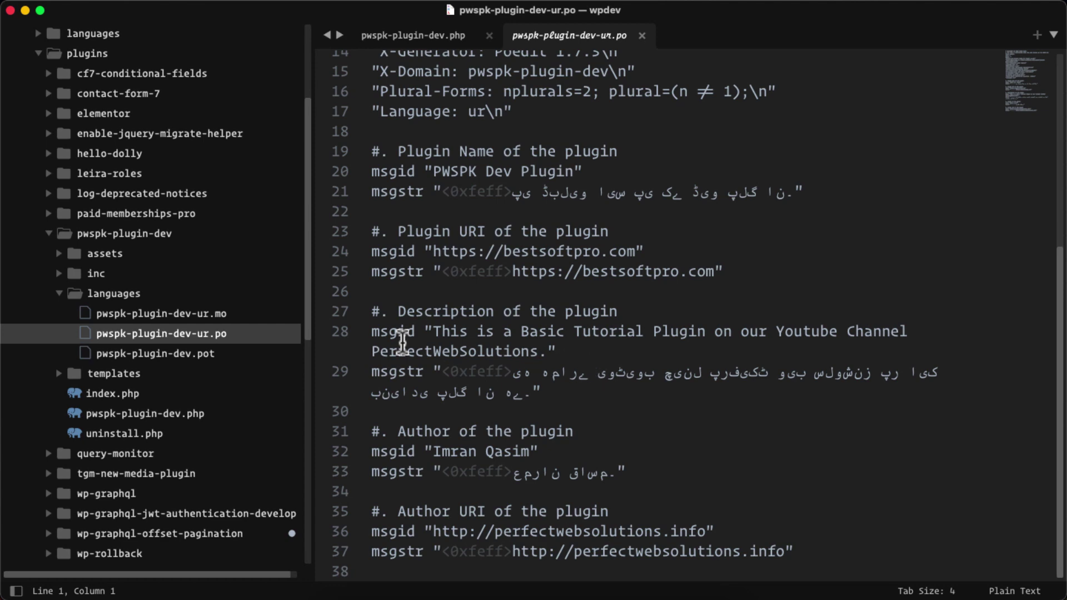
{"action": "left_click", "coordinate": [198, 313]}
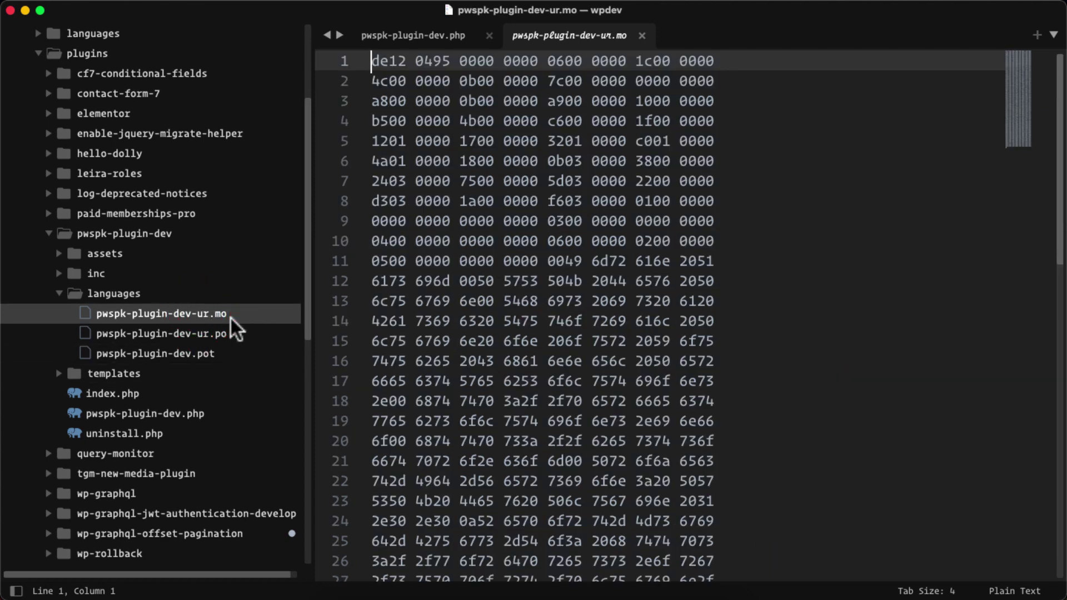
{"action": "scroll", "coordinate": [489, 144], "scroll_direction": "down", "scroll_amount": 6}
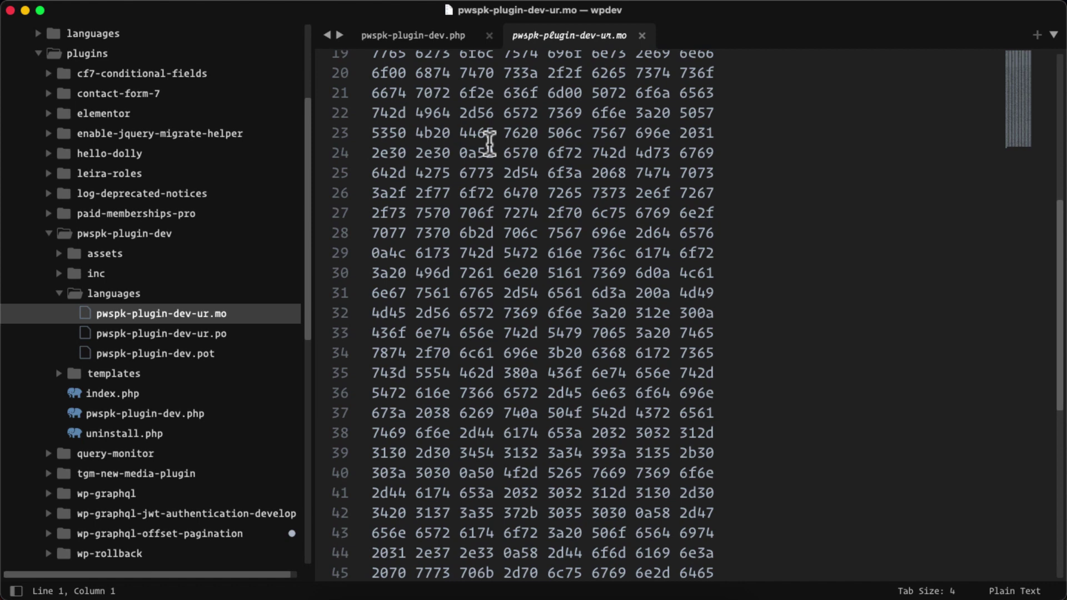
{"action": "left_click", "coordinate": [642, 35]}
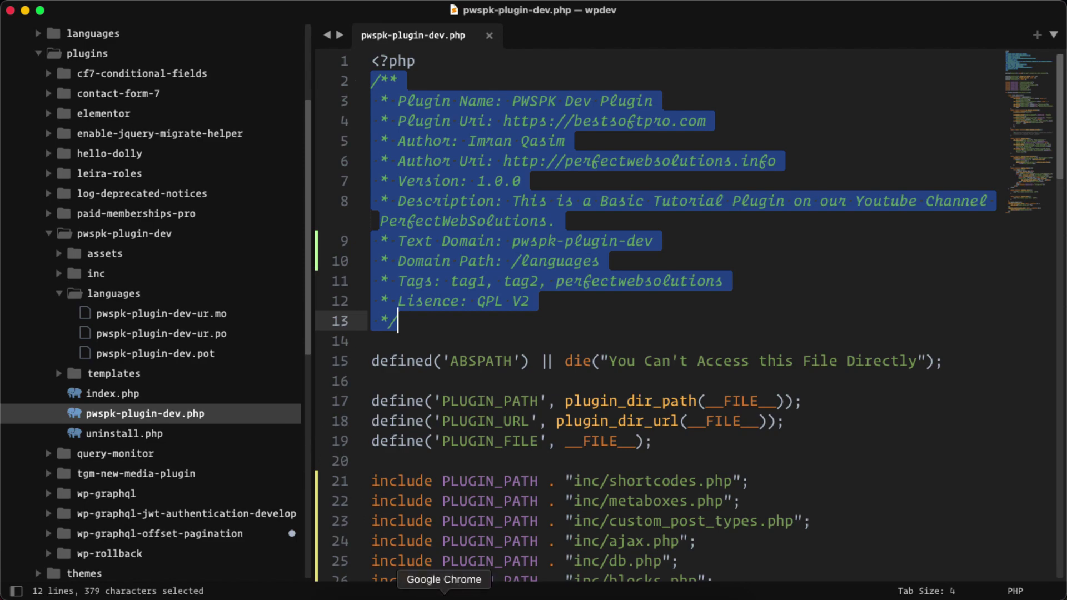
Switch to Chrome, reload the WordPress plugins page and examine the PWSPK Dev Plugin's translated name, description and author.
{"action": "left_click", "coordinate": [444, 593]}
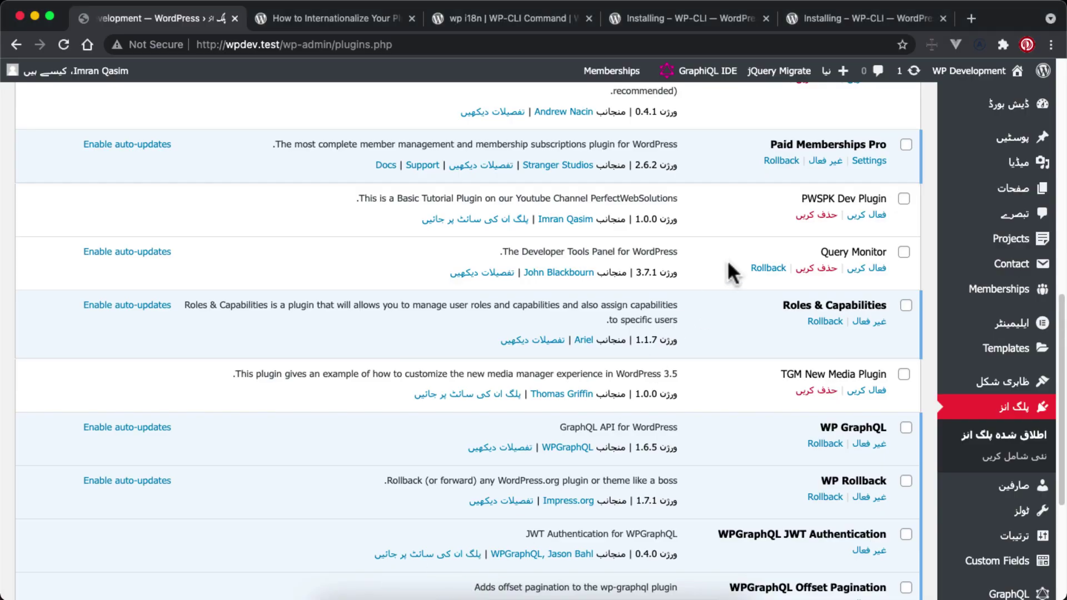
{"action": "key", "text": "super+r"}
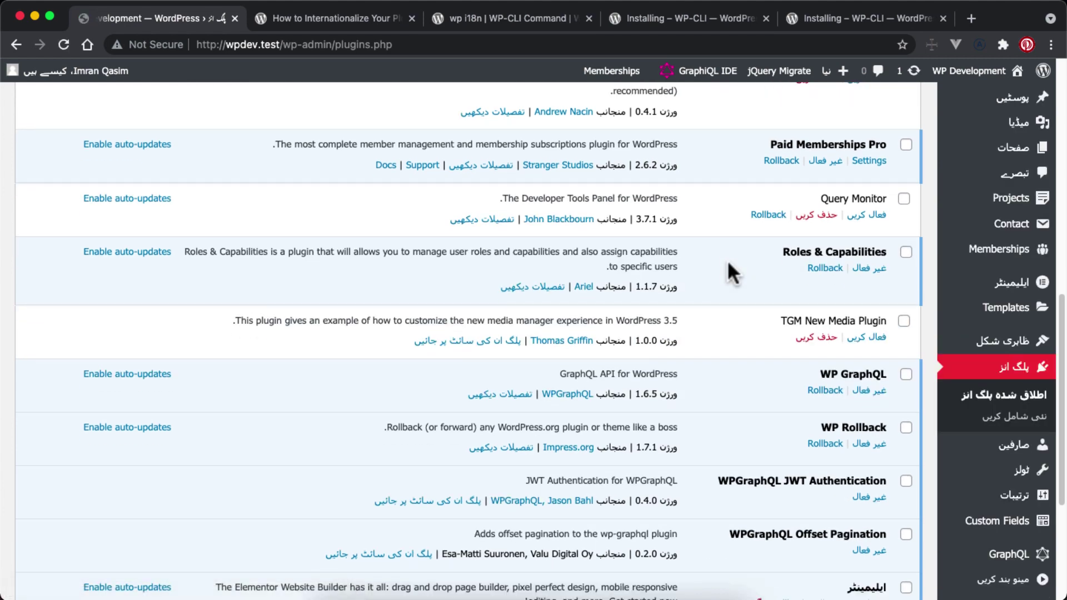
{"action": "scroll", "coordinate": [728, 263], "scroll_direction": "down", "scroll_amount": 5}
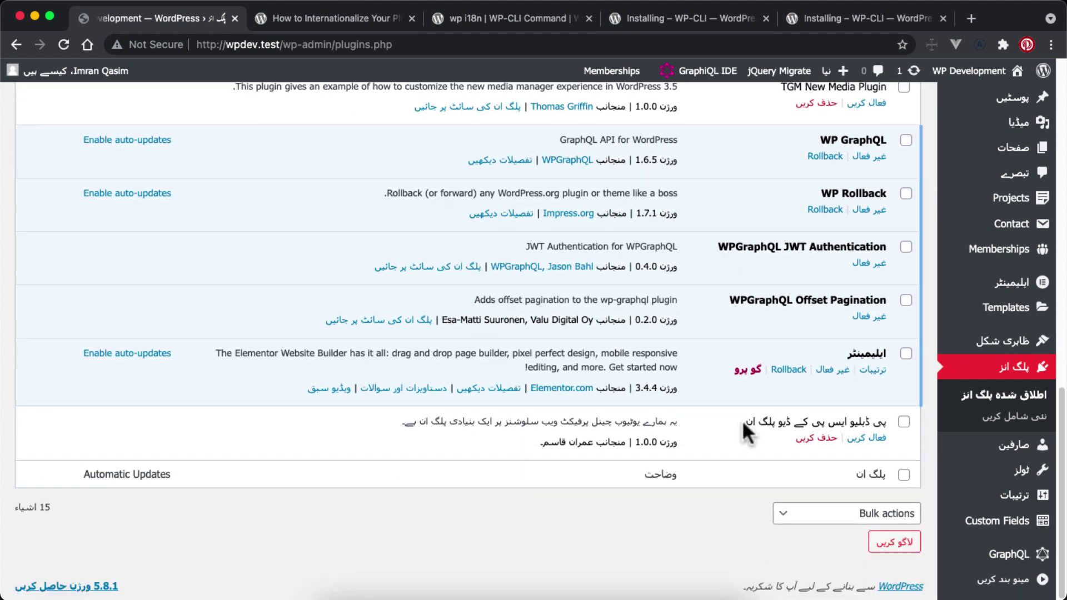
{"action": "left_click_drag", "start_coordinate": [744, 423], "coordinate": [884, 421]}
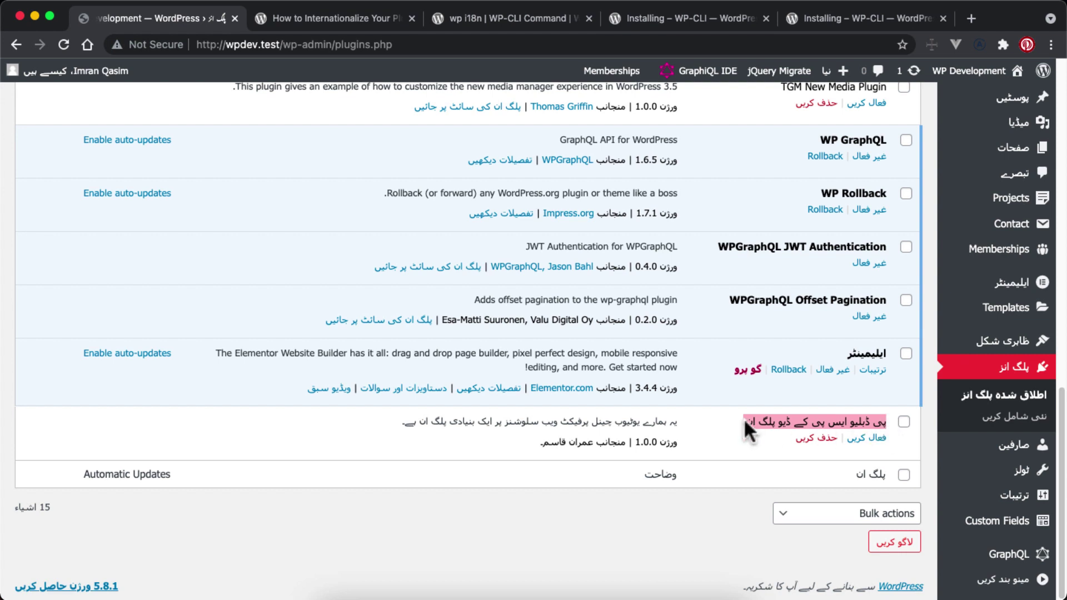
{"action": "left_click_drag", "start_coordinate": [677, 421], "coordinate": [405, 425]}
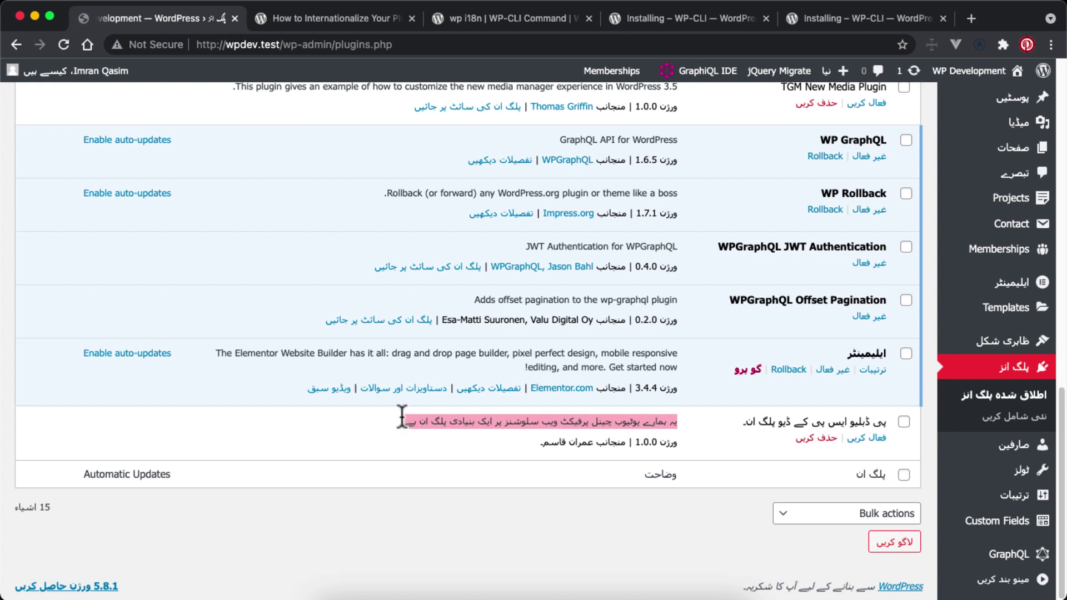
{"action": "double_click", "coordinate": [614, 441]}
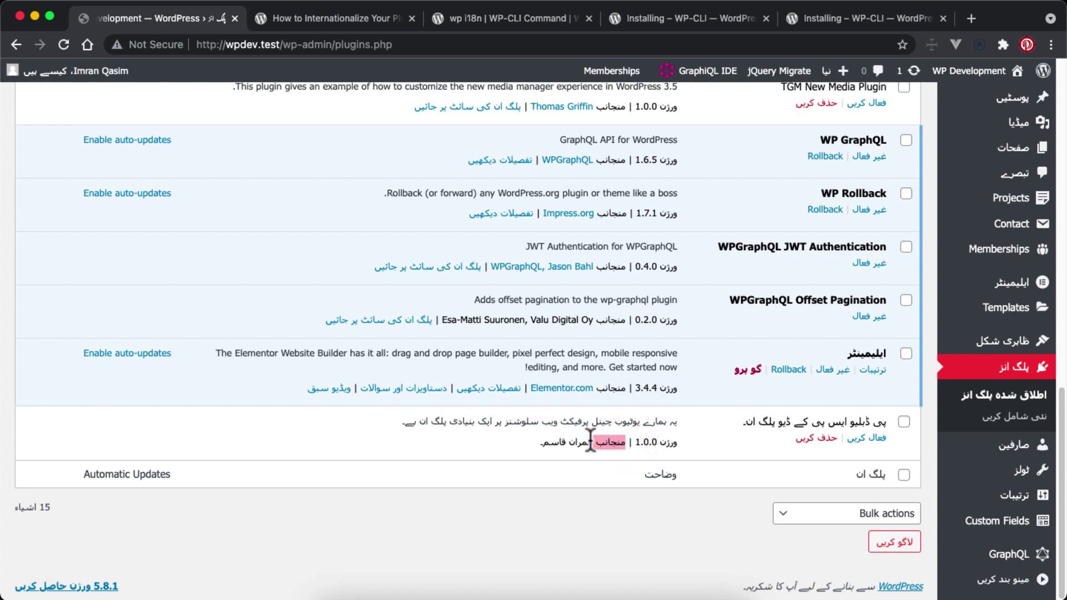
{"action": "left_click_drag", "start_coordinate": [621, 455], "coordinate": [657, 442]}
{"action": "left_click", "coordinate": [488, 441]}
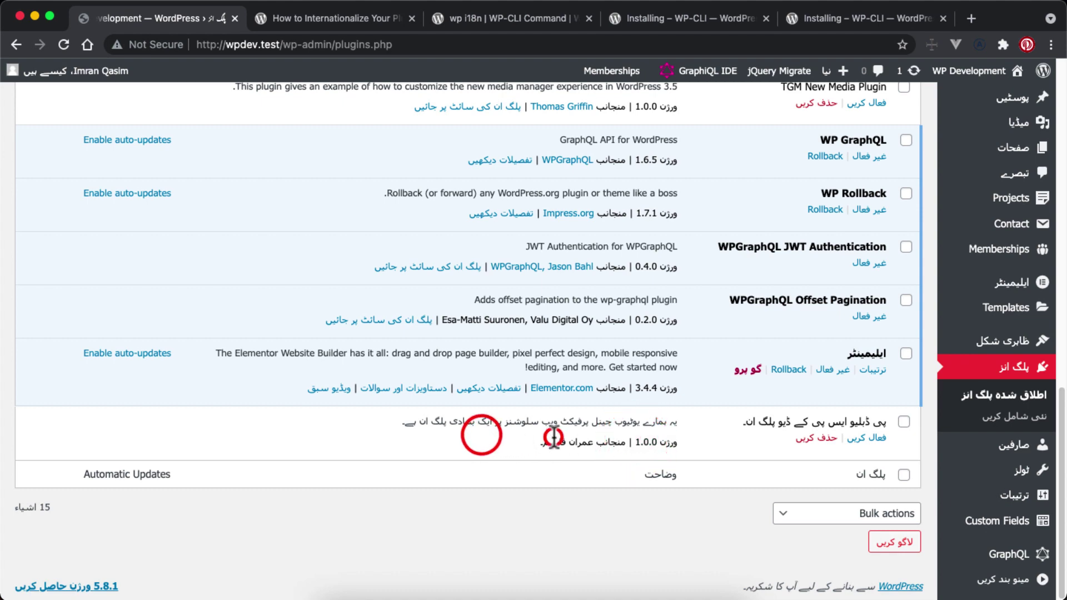
Switch to Poedit and highlight the author URI's Urdu translation.
{"action": "left_click", "coordinate": [571, 595]}
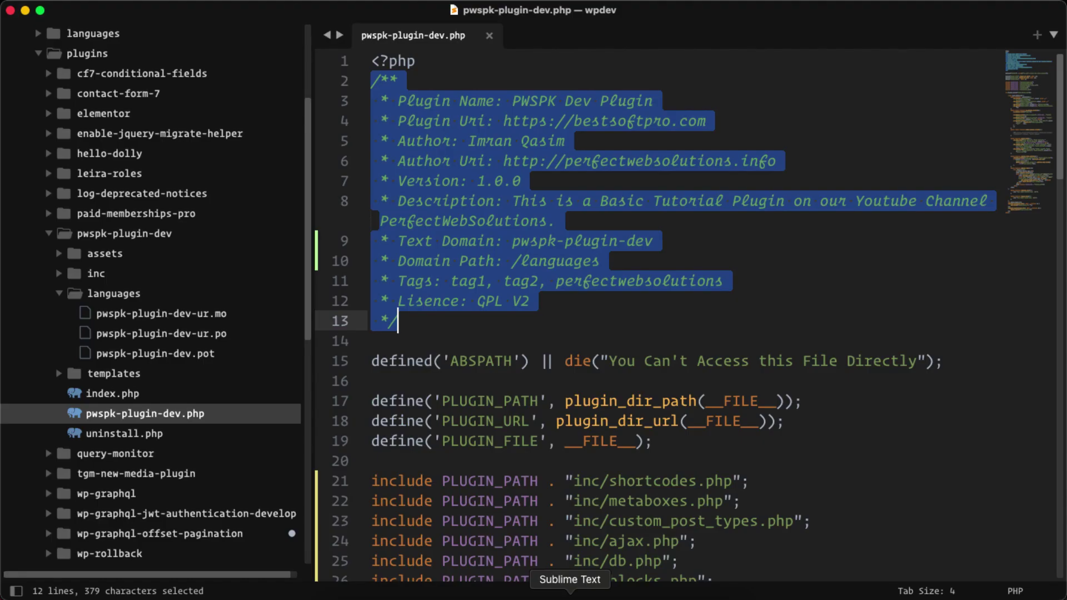
{"action": "left_click", "coordinate": [642, 596]}
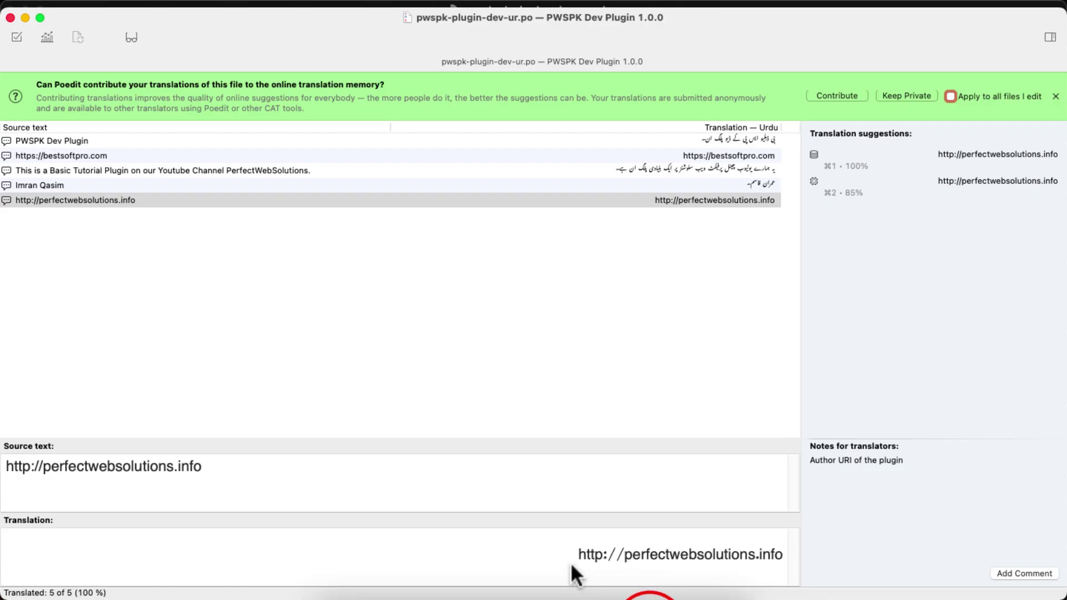
{"action": "left_click", "coordinate": [100, 200]}
{"action": "left_click", "coordinate": [583, 543]}
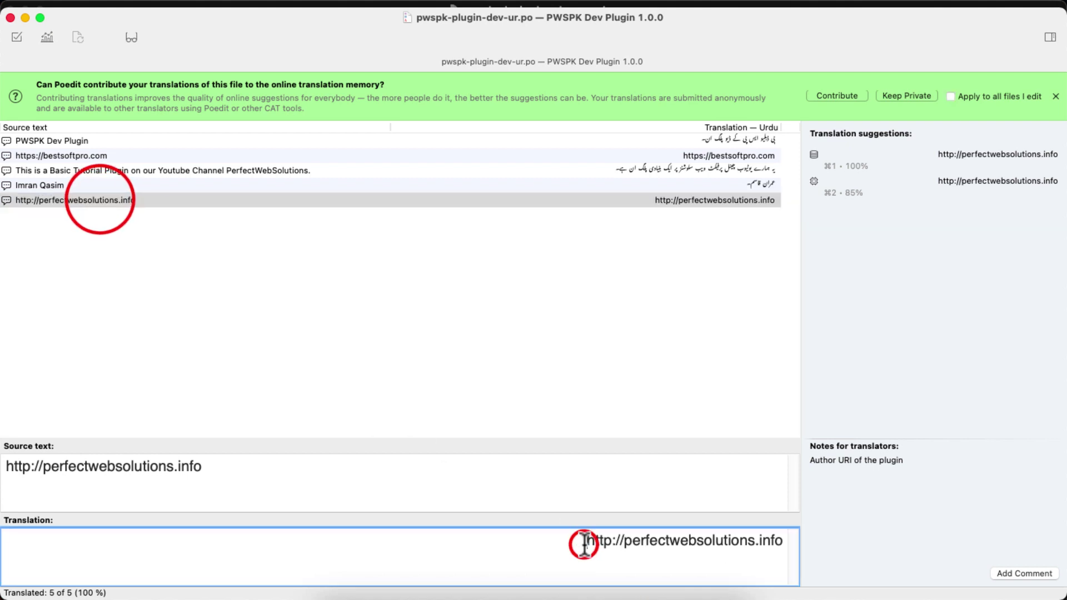
{"action": "double_click", "coordinate": [777, 541]}
{"action": "left_click_drag", "start_coordinate": [776, 542], "coordinate": [569, 523]}
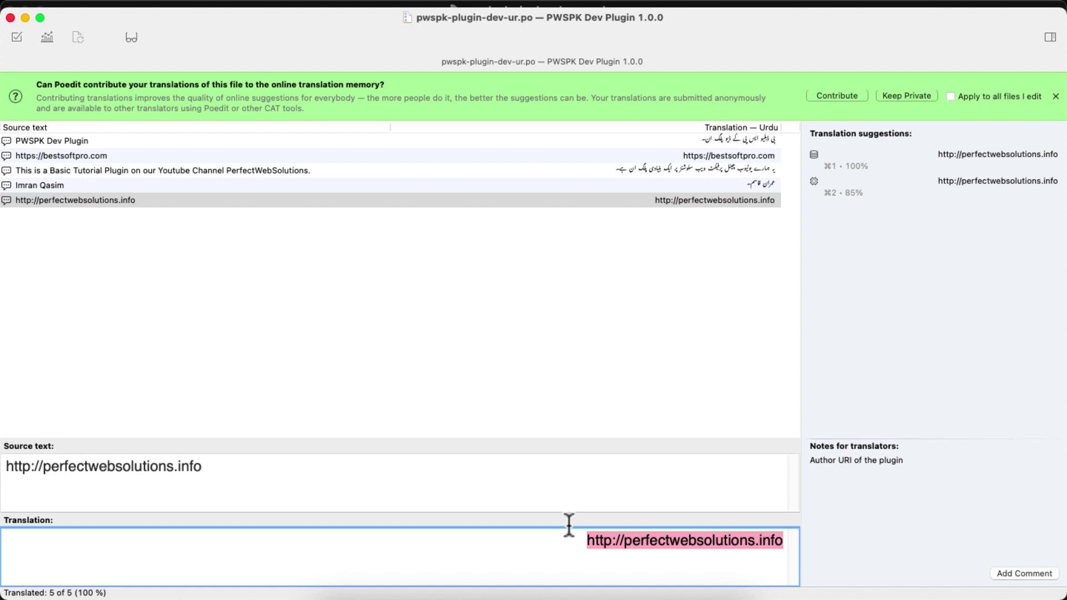
{"action": "left_click", "coordinate": [115, 154]}
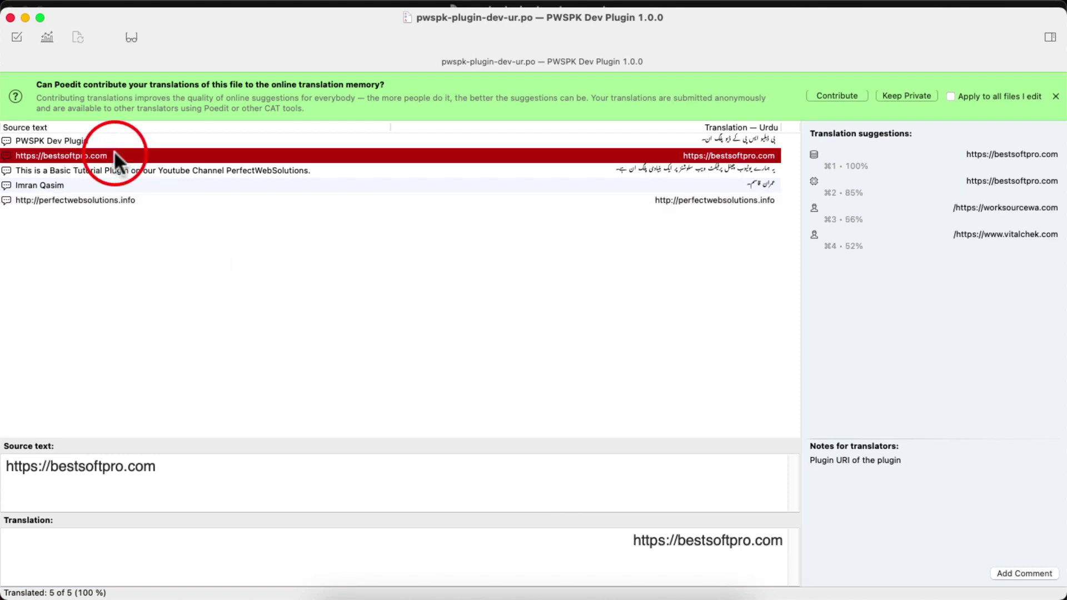
{"action": "left_click", "coordinate": [622, 553]}
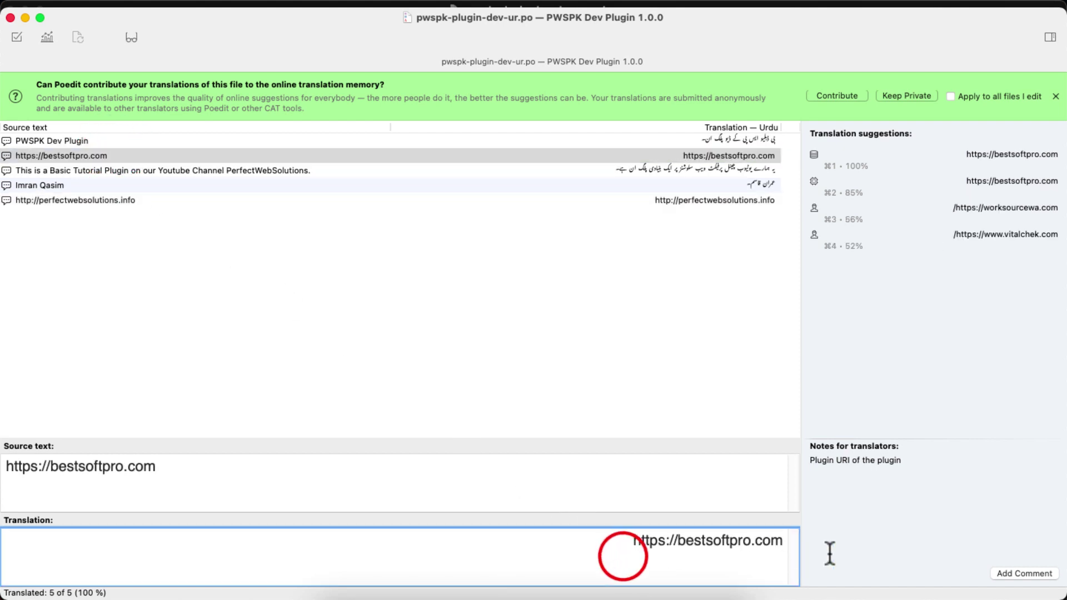
{"action": "key", "text": "super+a"}
{"action": "key", "text": "BackSpace"}
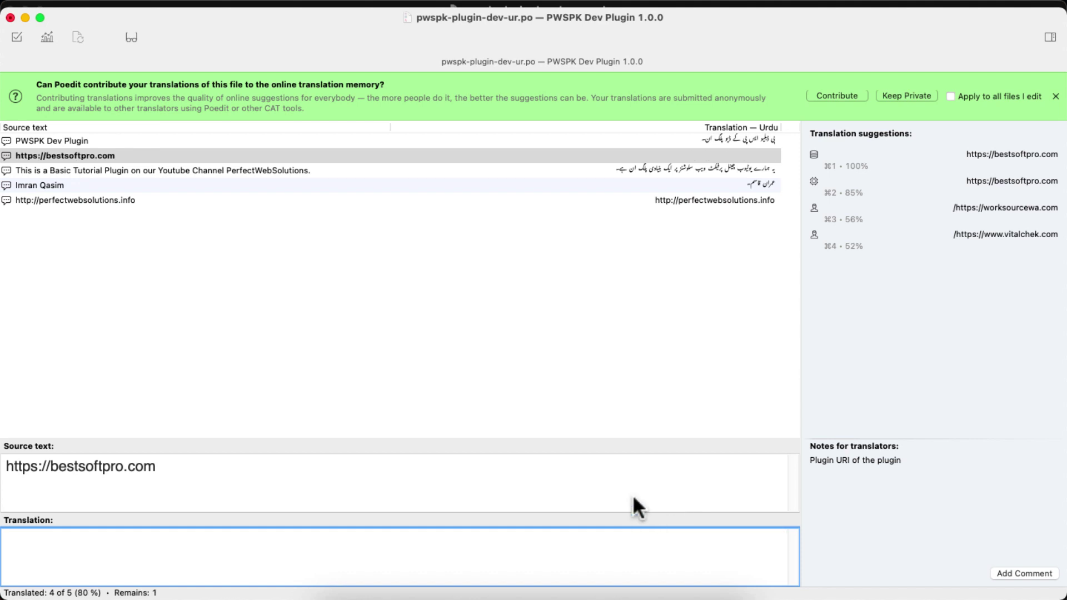
{"action": "left_click", "coordinate": [72, 199]}
{"action": "left_click", "coordinate": [689, 533]}
{"action": "key", "text": "super+a"}
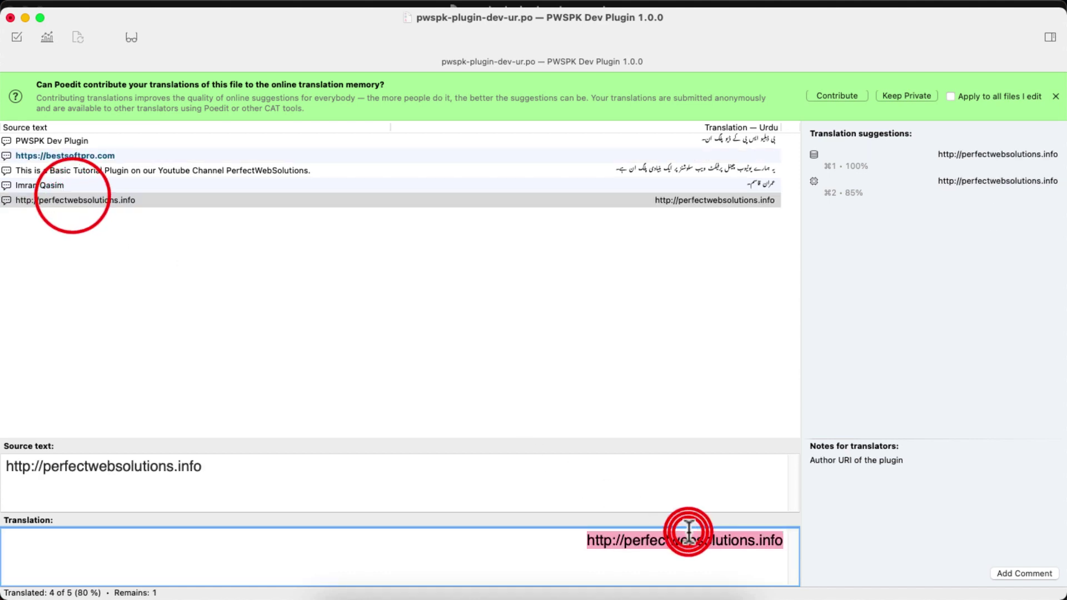
{"action": "key", "text": "BackSpace"}
{"action": "left_click", "coordinate": [119, 9]}
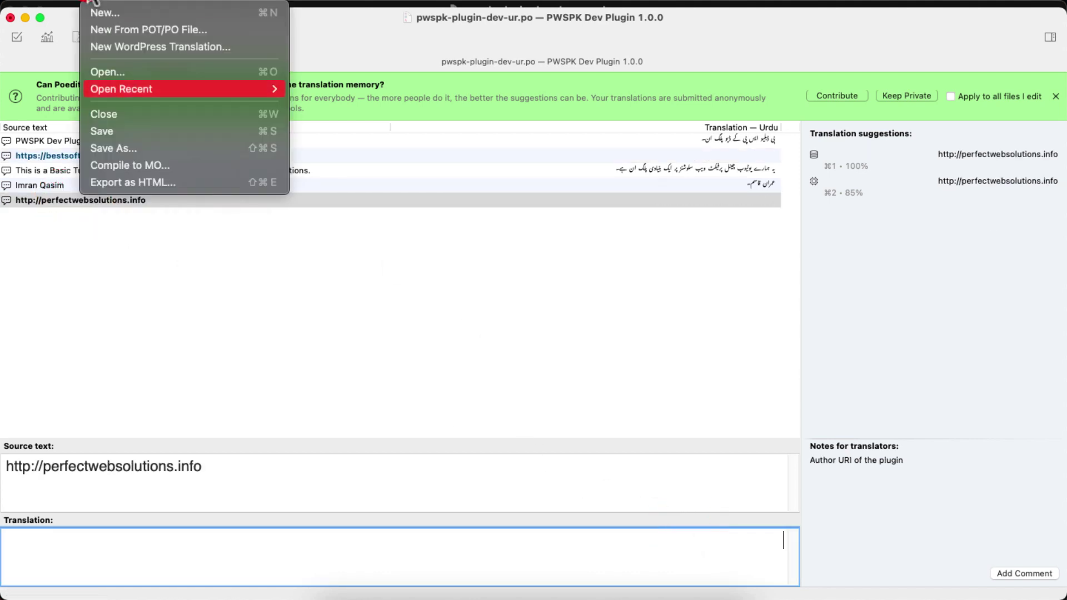
{"action": "left_click", "coordinate": [122, 129]}
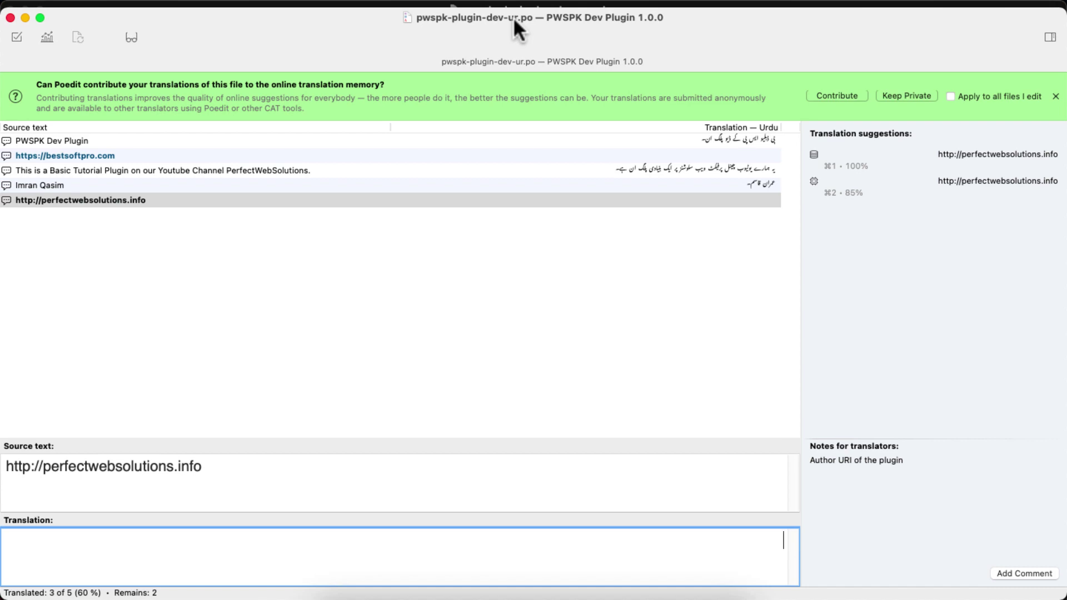
Switch to Chrome and reload the WordPress plugins page to check the translated plugin's author and site links.
{"action": "left_click", "coordinate": [444, 595]}
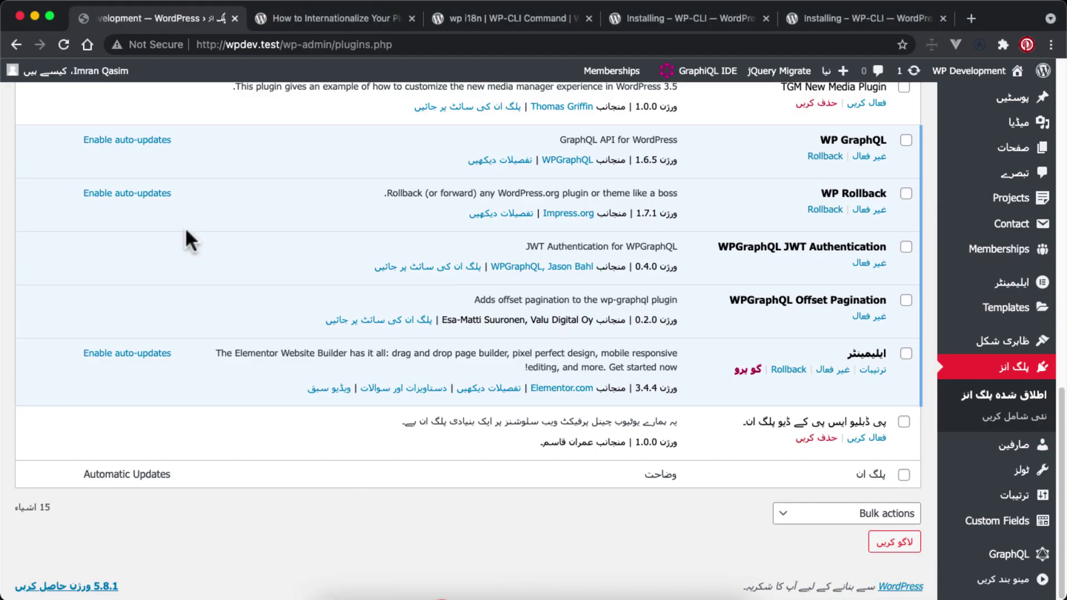
{"action": "left_click", "coordinate": [64, 45]}
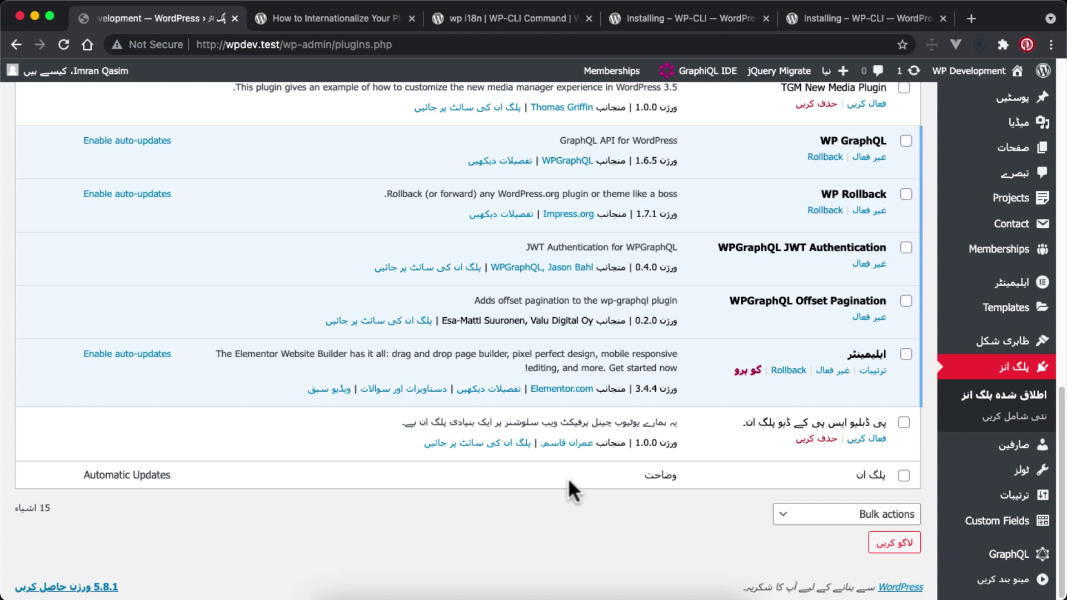
{"action": "left_click", "coordinate": [709, 599]}
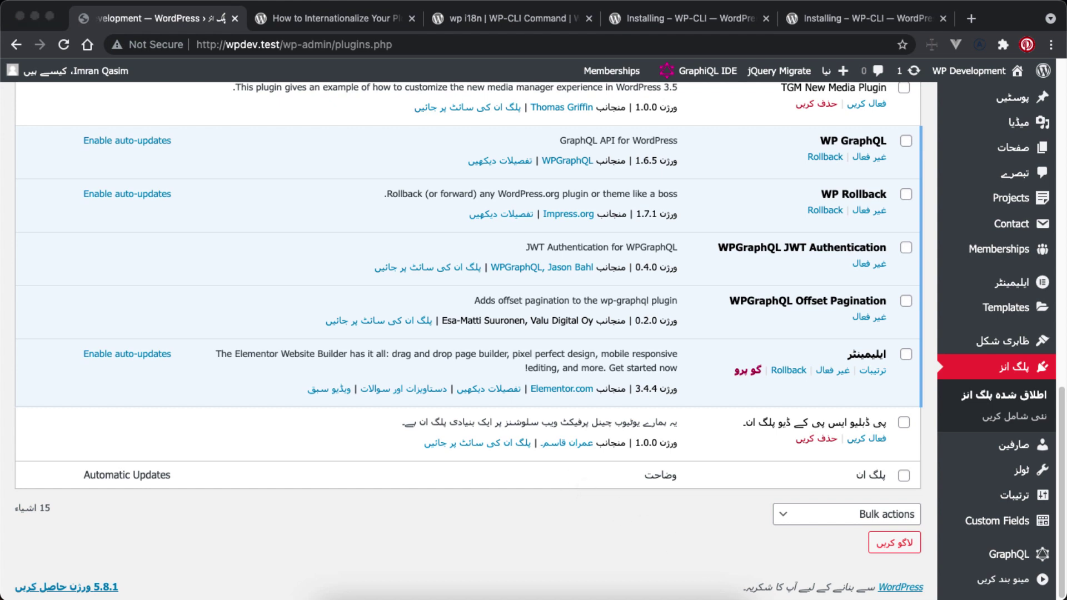